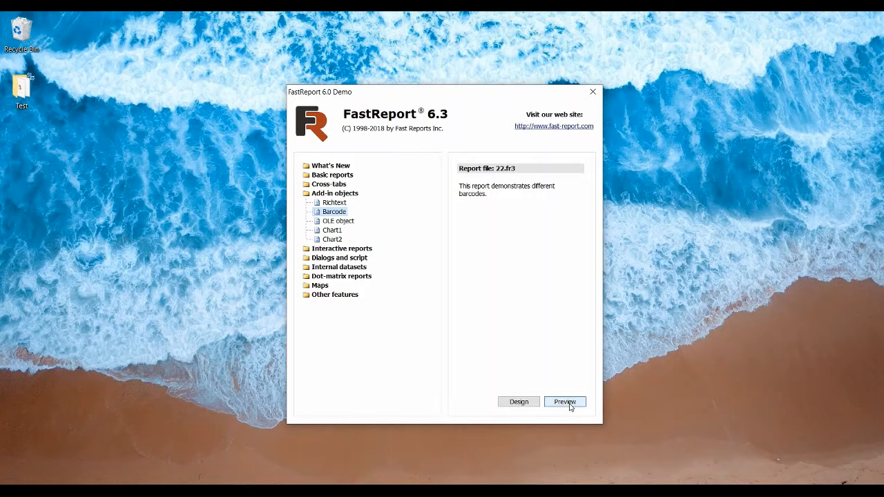
Preview the Barcode demo report, examine its linear and 2D barcode types, and close the preview
{"action": "left_click", "coordinate": [568, 404]}
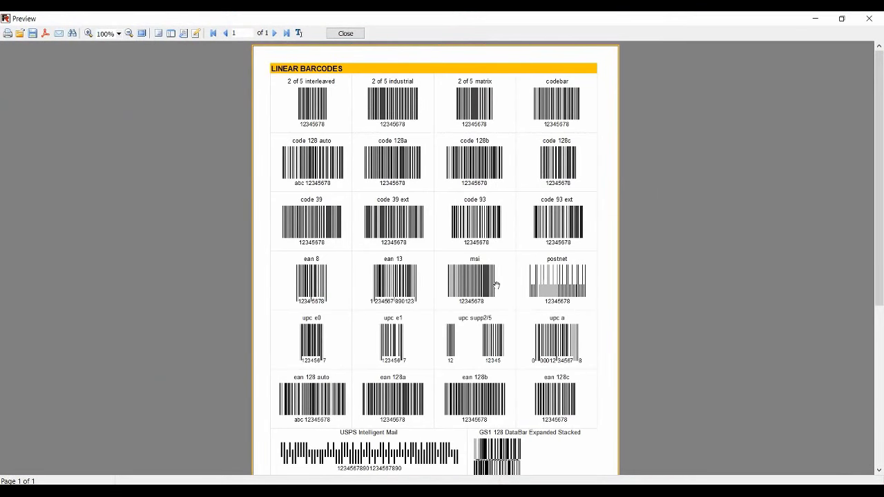
{"action": "scroll", "coordinate": [501, 243], "scroll_direction": "down", "scroll_amount": 2}
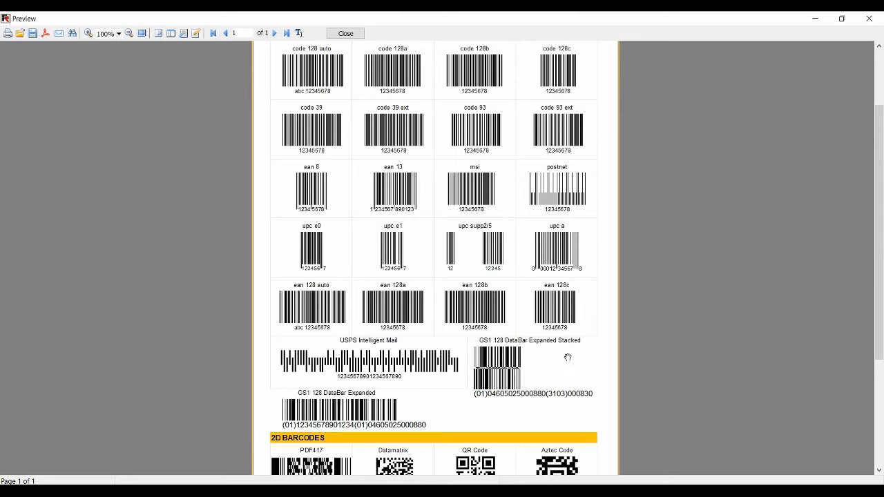
{"action": "scroll", "coordinate": [568, 356], "scroll_direction": "down", "scroll_amount": 5}
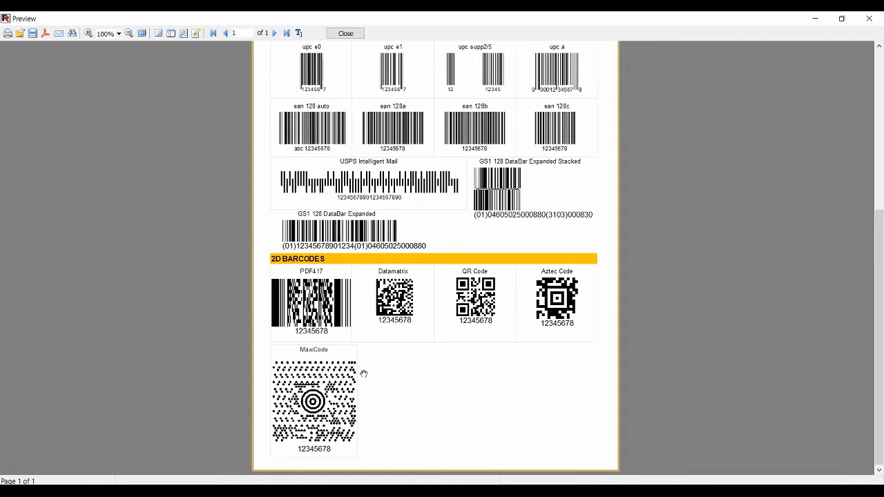
{"action": "scroll", "coordinate": [440, 267], "scroll_direction": "up", "scroll_amount": 5}
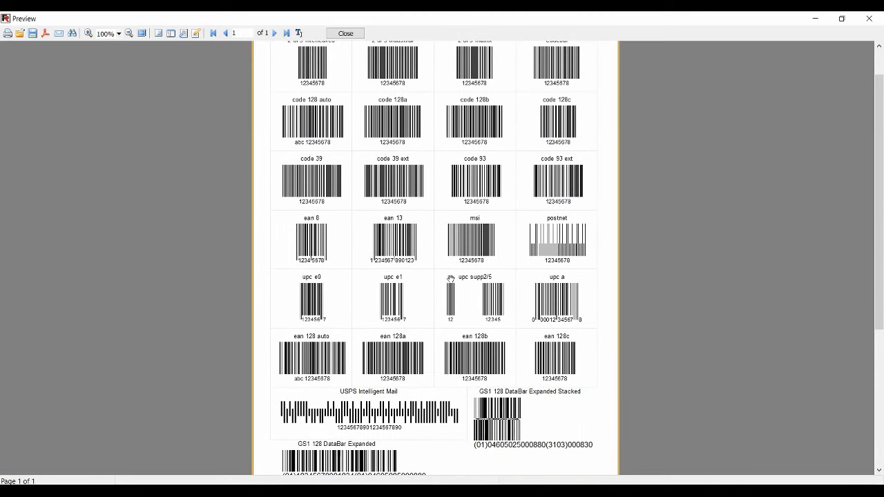
{"action": "scroll", "coordinate": [450, 278], "scroll_direction": "up", "scroll_amount": 1}
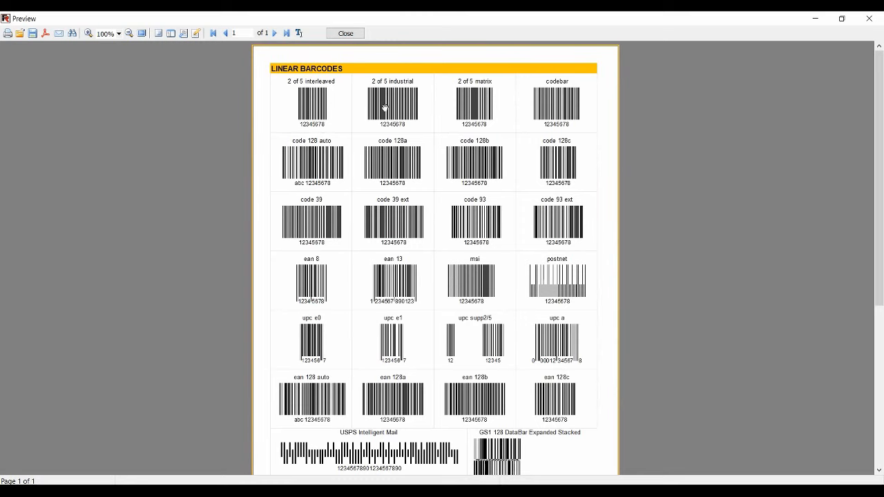
{"action": "left_click", "coordinate": [345, 33]}
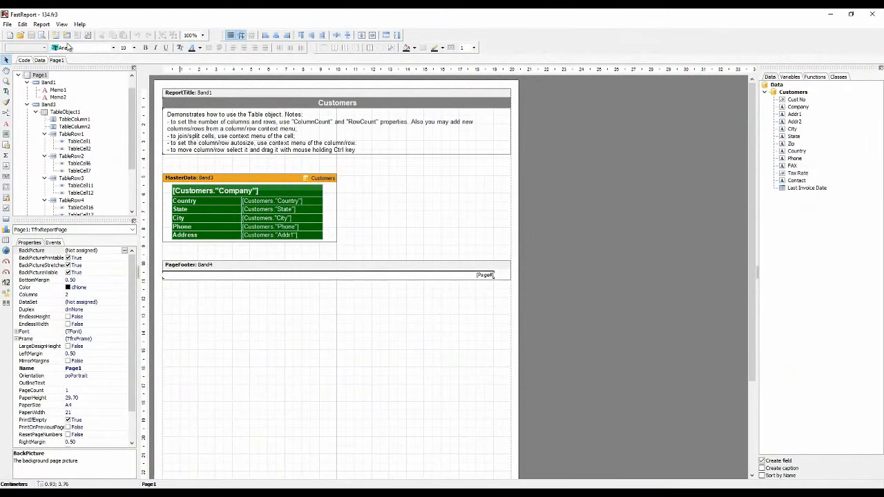
Create a new report, delete its MasterData and PageFooter bands, and extend the ReportTitle band to about the 11 cm ruler mark
{"action": "left_click", "coordinate": [8, 35]}
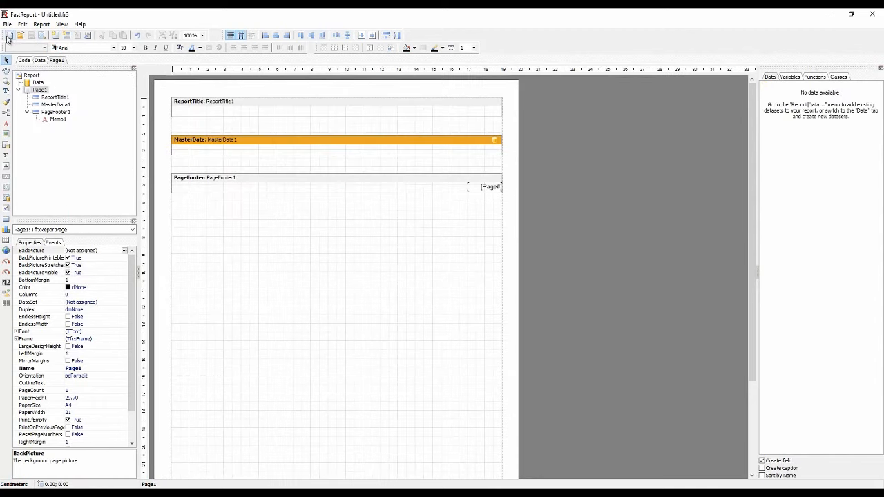
{"action": "left_click", "coordinate": [251, 144]}
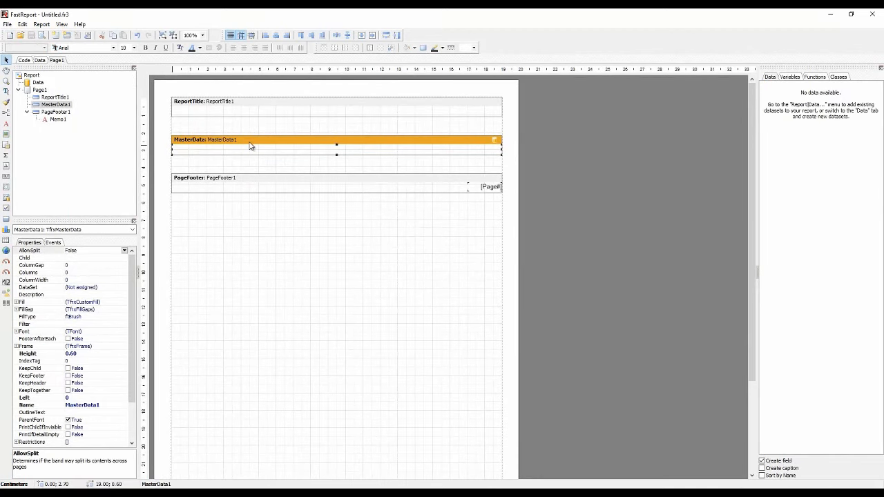
{"action": "key", "text": "Delete"}
{"action": "left_click", "coordinate": [249, 141]}
{"action": "key", "text": "Delete"}
{"action": "left_click_drag", "start_coordinate": [243, 115], "coordinate": [244, 291]}
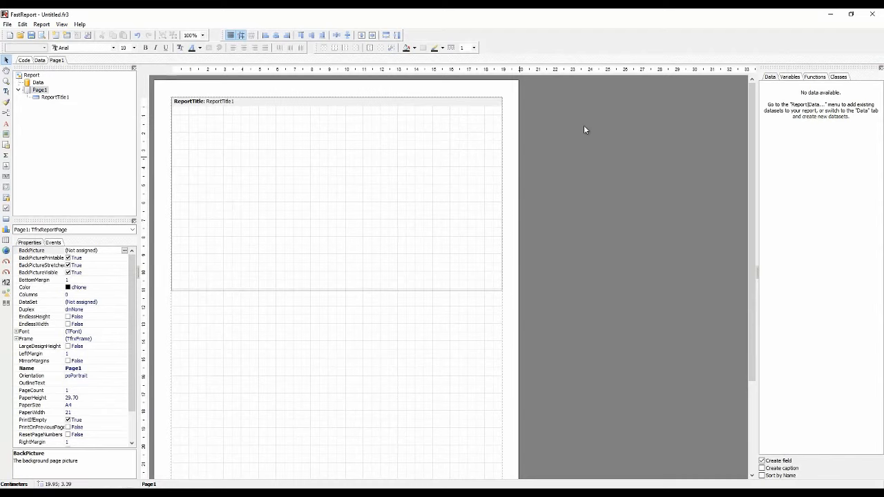
Add the Customers dataset to the report
{"action": "left_click", "coordinate": [42, 24]}
{"action": "left_click", "coordinate": [43, 33]}
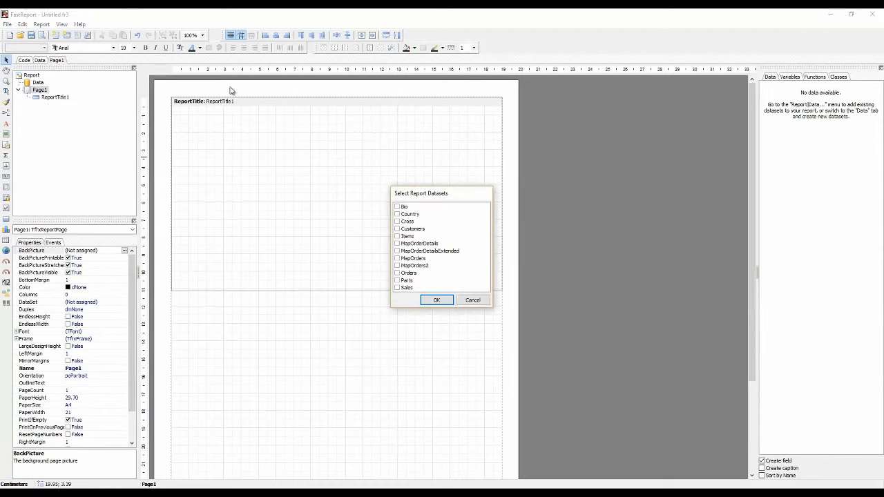
{"action": "left_click", "coordinate": [398, 228]}
{"action": "left_click", "coordinate": [435, 299]}
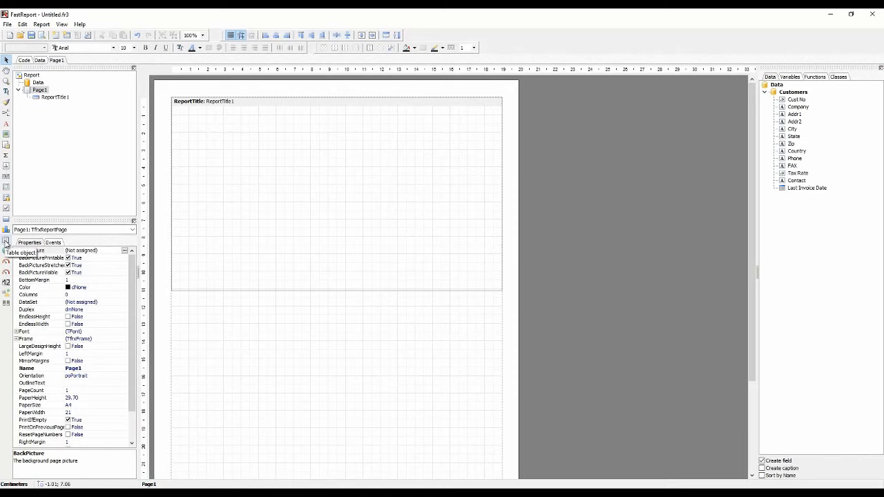
Insert a table object near the upper left of the ReportTitle band and size it to 2 columns and 7 rows
{"action": "left_click", "coordinate": [5, 241]}
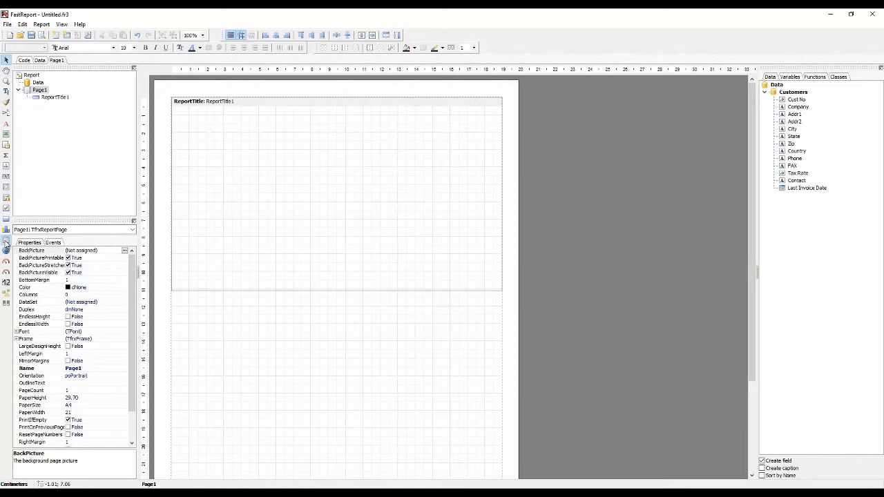
{"action": "left_click", "coordinate": [199, 123]}
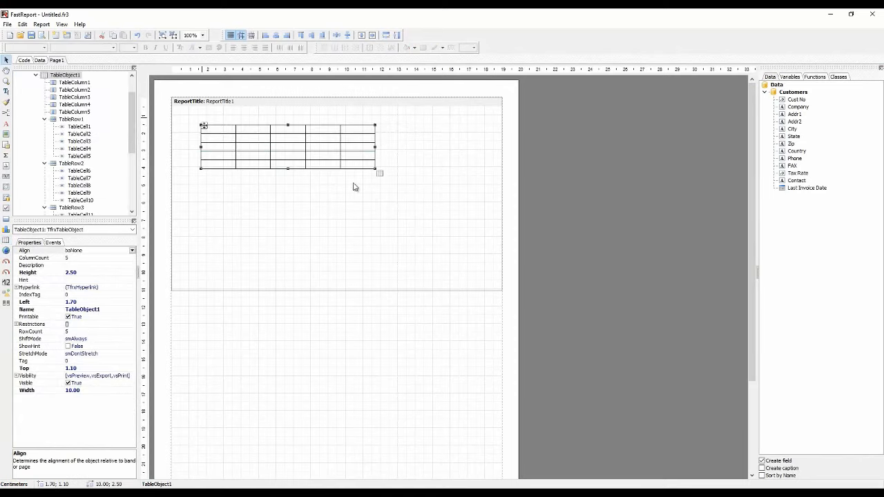
{"action": "mouse_move", "coordinate": [381, 178]}
{"action": "left_mouse_down"}
{"action": "mouse_move", "coordinate": [443, 227]}
{"action": "mouse_move", "coordinate": [451, 253]}
{"action": "mouse_move", "coordinate": [388, 181]}
{"action": "mouse_move", "coordinate": [329, 160]}
{"action": "mouse_move", "coordinate": [288, 164]}
{"action": "mouse_move", "coordinate": [282, 179]}
{"action": "mouse_move", "coordinate": [264, 185]}
{"action": "left_mouse_up"}
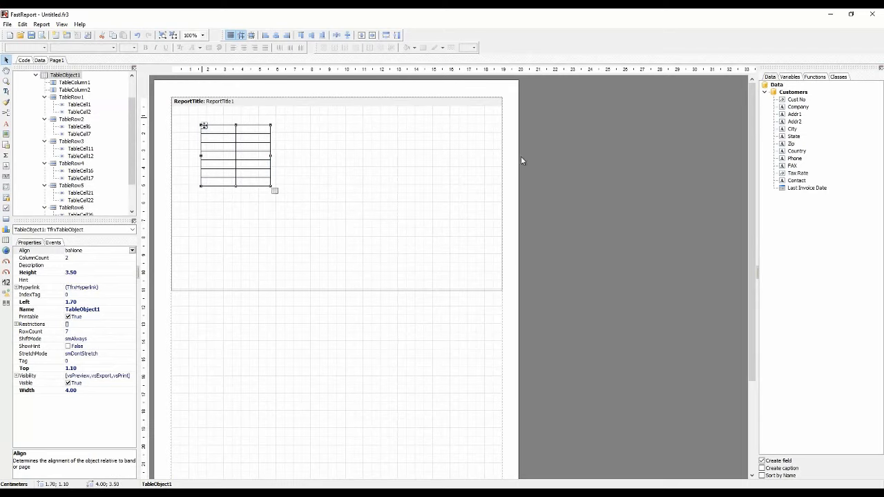
Place the Company, Addr1, Addr2, City and State fields of Customers together in the table's first column
{"action": "left_click", "coordinate": [796, 102]}
{"action": "left_click", "coordinate": [797, 108]}
{"action": "left_click", "coordinate": [794, 115], "text": "ctrl"}
{"action": "left_click", "coordinate": [793, 123], "text": "ctrl"}
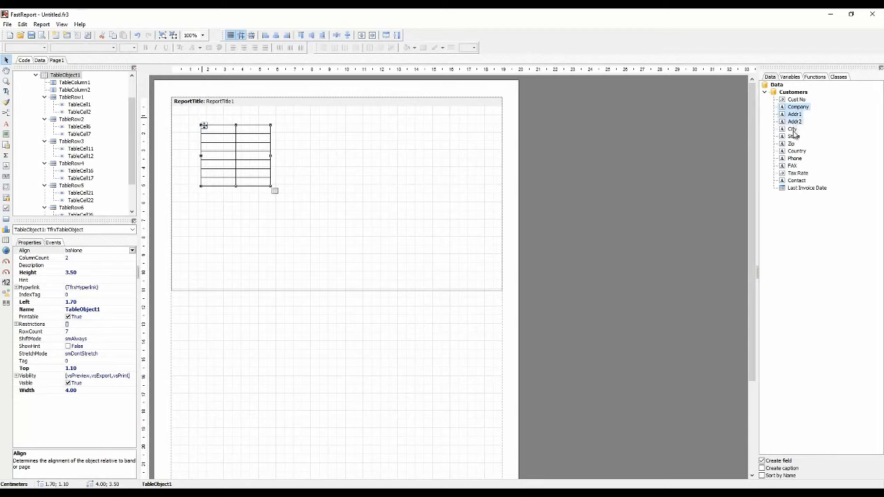
{"action": "left_click", "coordinate": [793, 130], "text": "ctrl"}
{"action": "left_click", "coordinate": [793, 138], "text": "ctrl"}
{"action": "left_click_drag", "start_coordinate": [794, 122], "coordinate": [234, 130]}
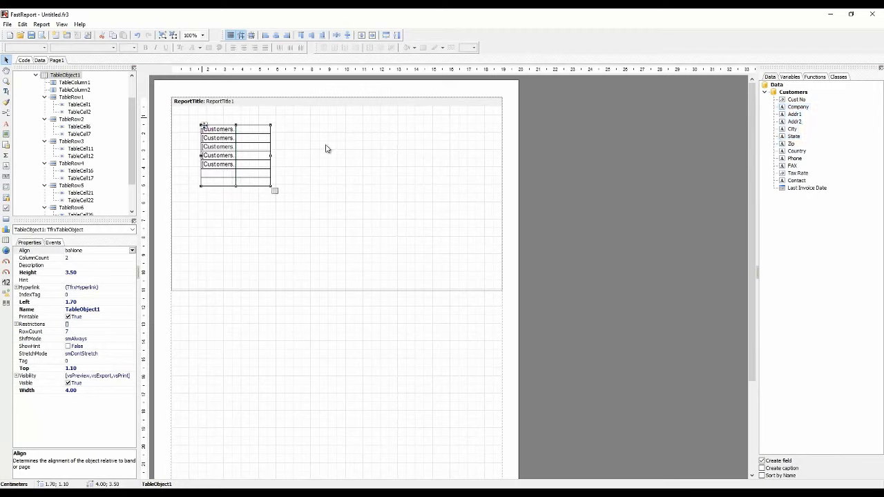
Widen the table to about 7.64 cm so the field names fit, and reduce it to five rows
{"action": "left_click_drag", "start_coordinate": [235, 129], "coordinate": [271, 130]}
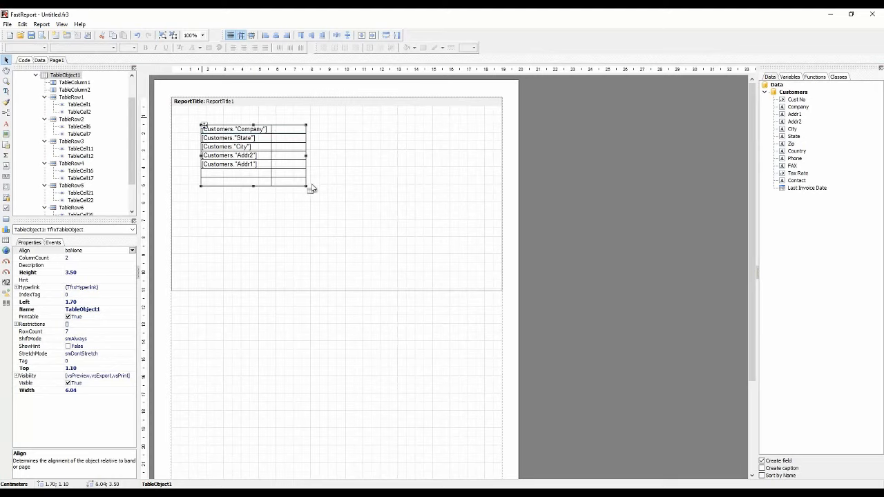
{"action": "left_click_drag", "start_coordinate": [309, 189], "coordinate": [337, 188]}
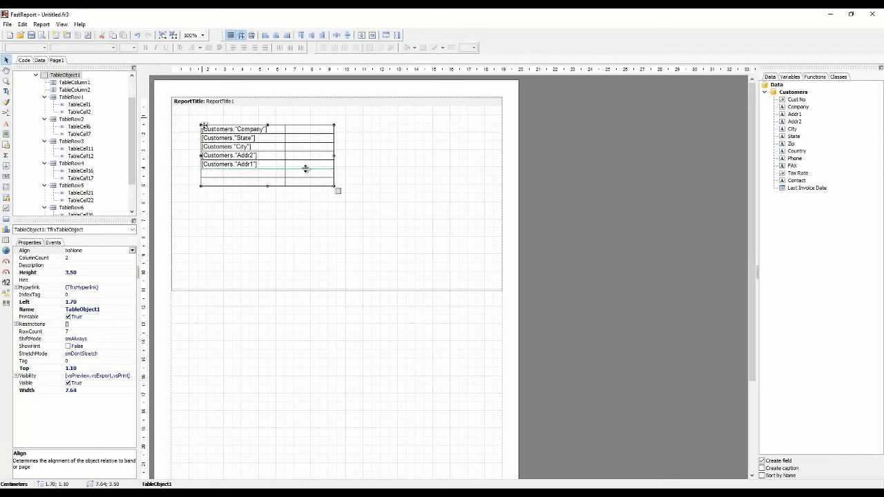
{"action": "left_click_drag", "start_coordinate": [339, 192], "coordinate": [339, 171]}
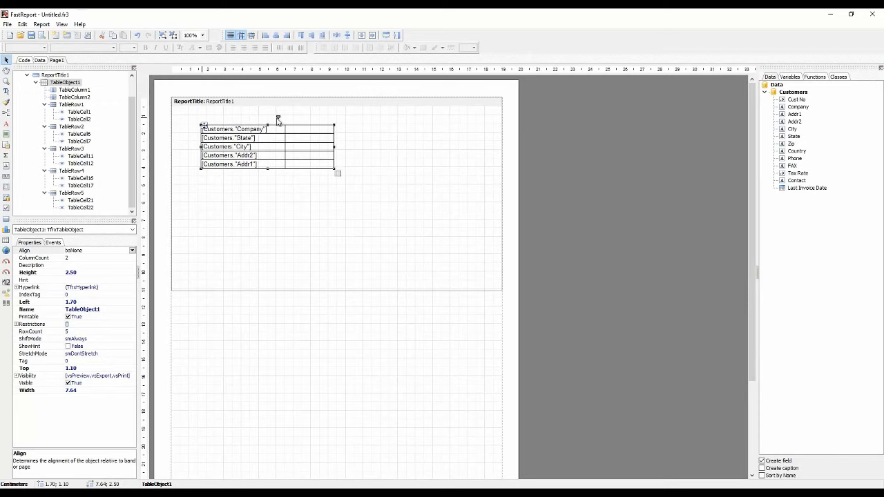
Move the field column behind the empty column and move the City row above the State row
{"action": "left_click", "coordinate": [246, 122]}
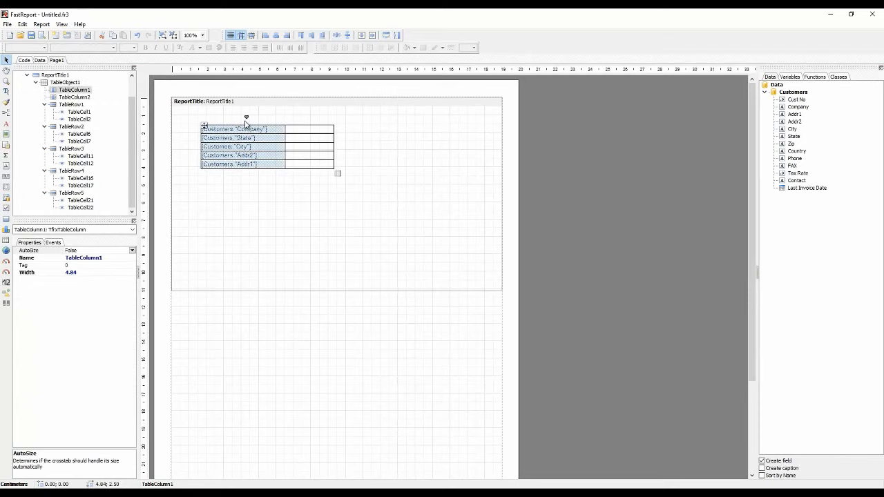
{"action": "left_click_drag", "start_coordinate": [246, 122], "coordinate": [295, 121]}
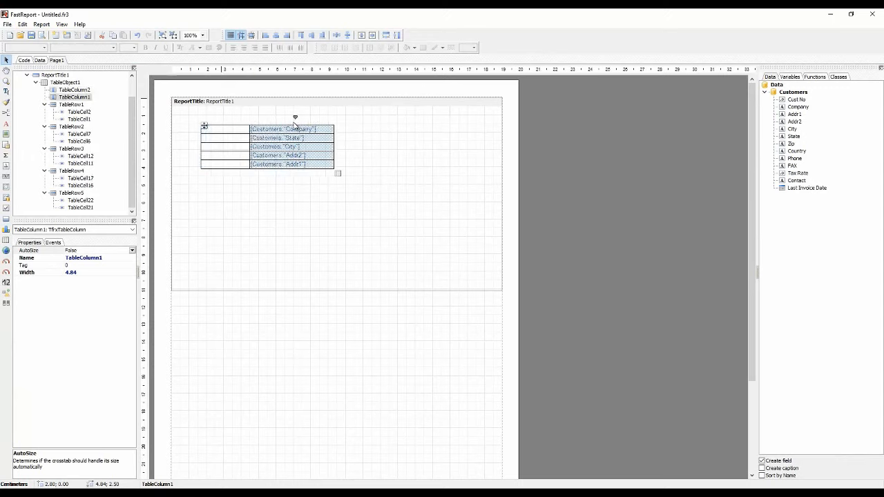
{"action": "left_click", "coordinate": [232, 149]}
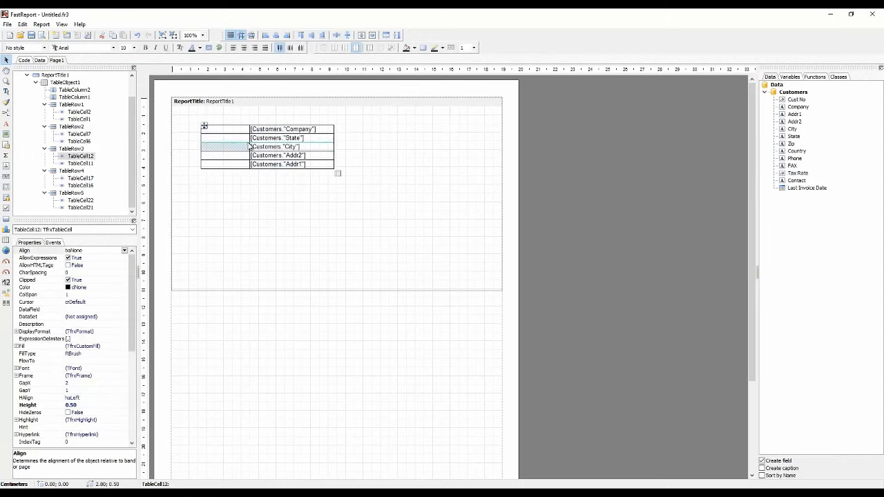
{"action": "left_click", "coordinate": [269, 139]}
{"action": "left_click", "coordinate": [195, 148]}
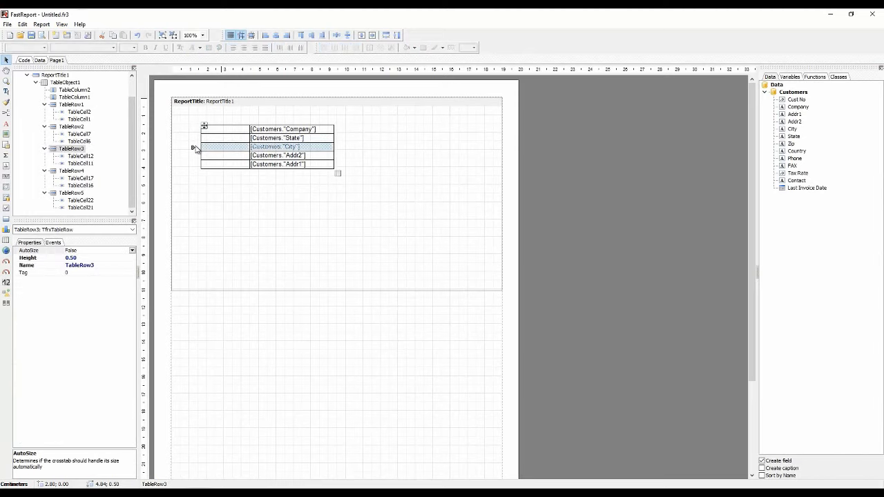
{"action": "left_click_drag", "start_coordinate": [195, 148], "coordinate": [194, 139]}
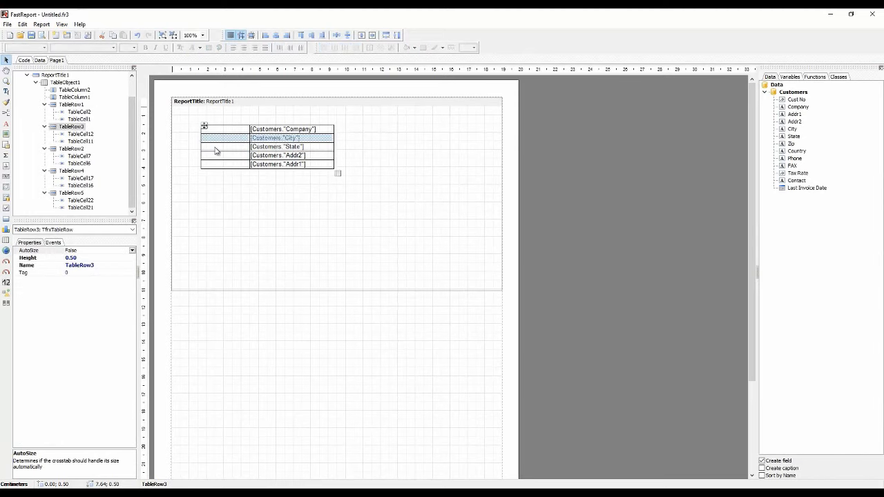
Join the two cells of the table's first row into one header cell
{"action": "left_click", "coordinate": [250, 156]}
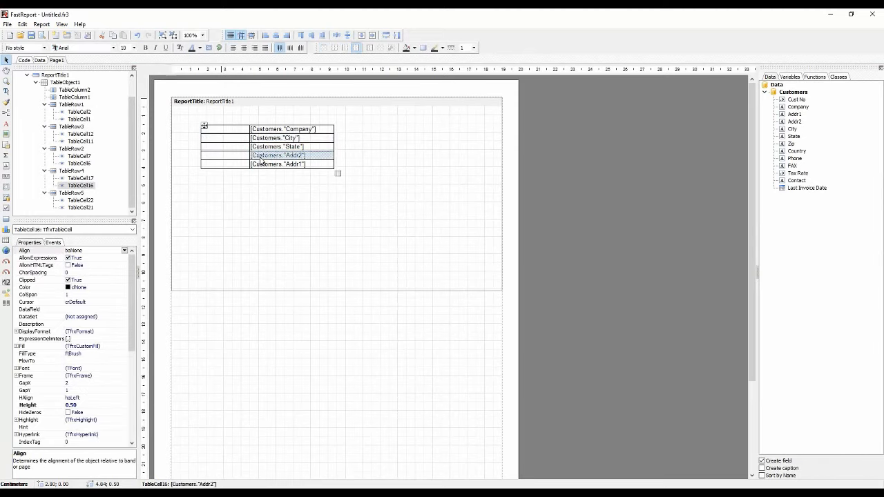
{"action": "left_click_drag", "start_coordinate": [272, 132], "coordinate": [235, 128]}
{"action": "right_click", "coordinate": [234, 127]}
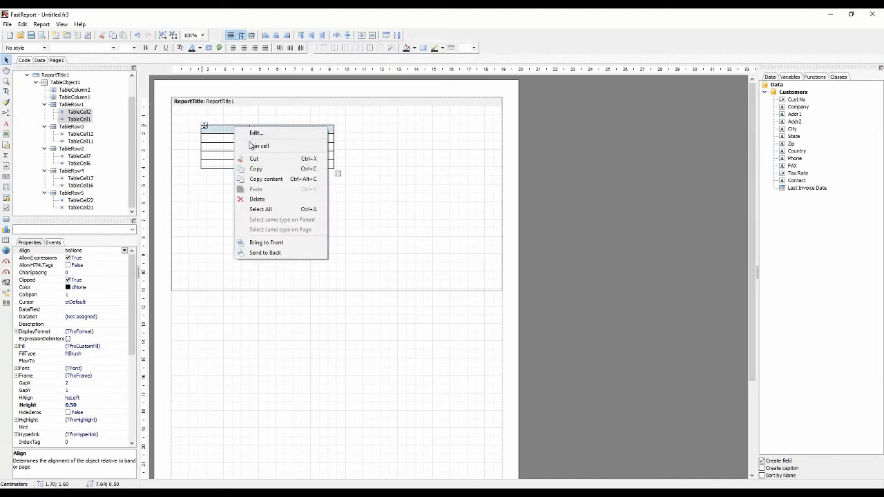
{"action": "left_click", "coordinate": [260, 146]}
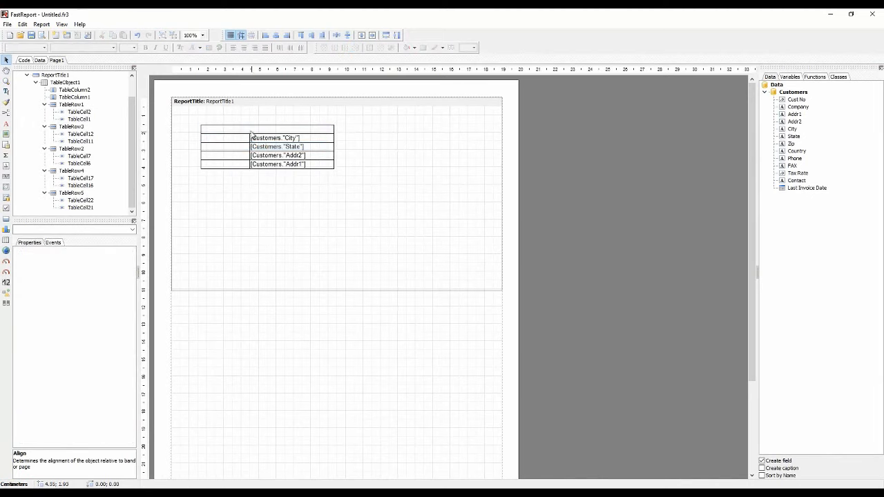
Put the Company field into the joined header cell and centre its text horizontally
{"action": "left_click", "coordinate": [249, 131]}
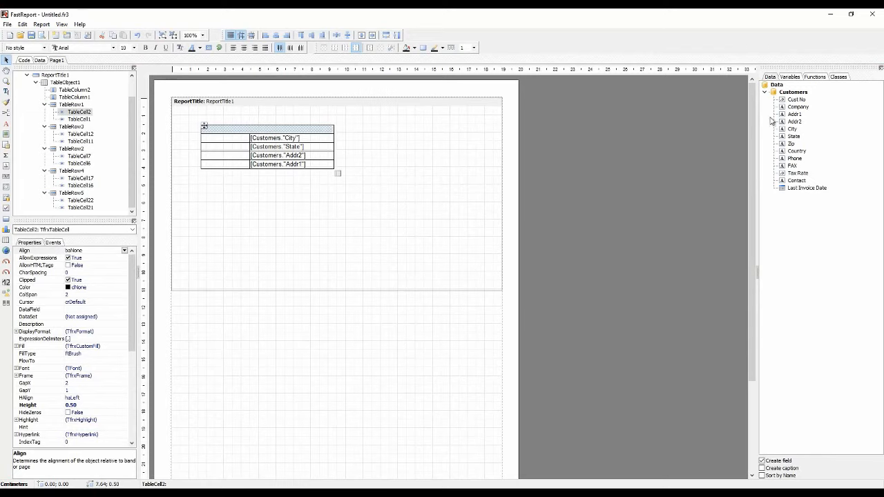
{"action": "mouse_move", "coordinate": [797, 107]}
{"action": "left_mouse_down"}
{"action": "mouse_move", "coordinate": [347, 134]}
{"action": "mouse_move", "coordinate": [235, 132]}
{"action": "mouse_move", "coordinate": [238, 117]}
{"action": "mouse_move", "coordinate": [199, 130]}
{"action": "mouse_move", "coordinate": [212, 116]}
{"action": "mouse_move", "coordinate": [208, 133]}
{"action": "mouse_move", "coordinate": [213, 114]}
{"action": "mouse_move", "coordinate": [193, 130]}
{"action": "mouse_move", "coordinate": [230, 134]}
{"action": "mouse_move", "coordinate": [194, 131]}
{"action": "left_mouse_up"}
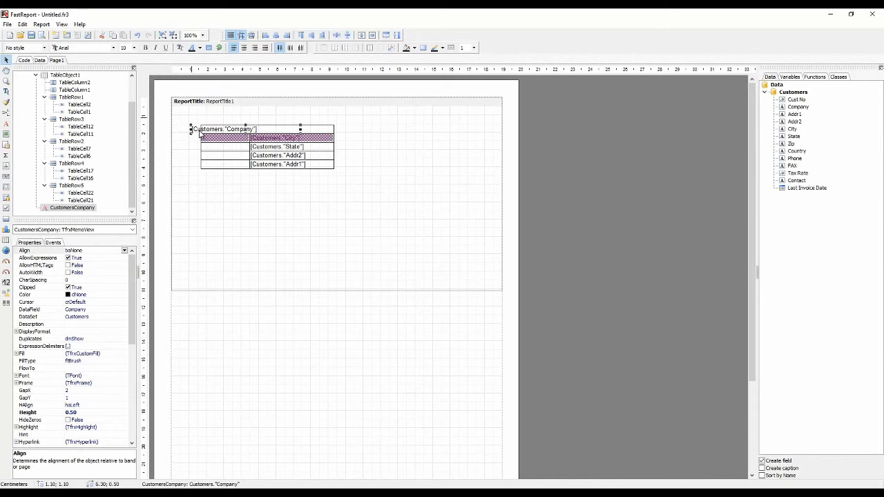
{"action": "key", "text": "ctrl+z"}
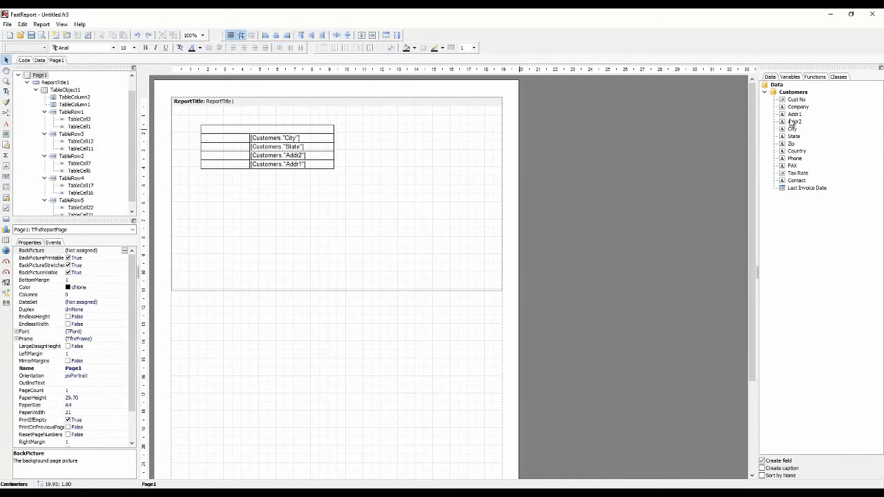
{"action": "left_click_drag", "start_coordinate": [798, 107], "coordinate": [223, 137]}
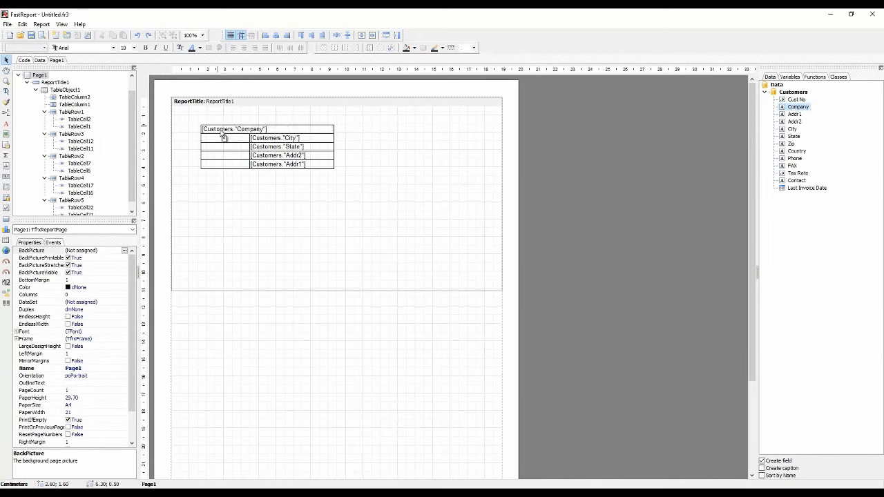
{"action": "left_click", "coordinate": [287, 131]}
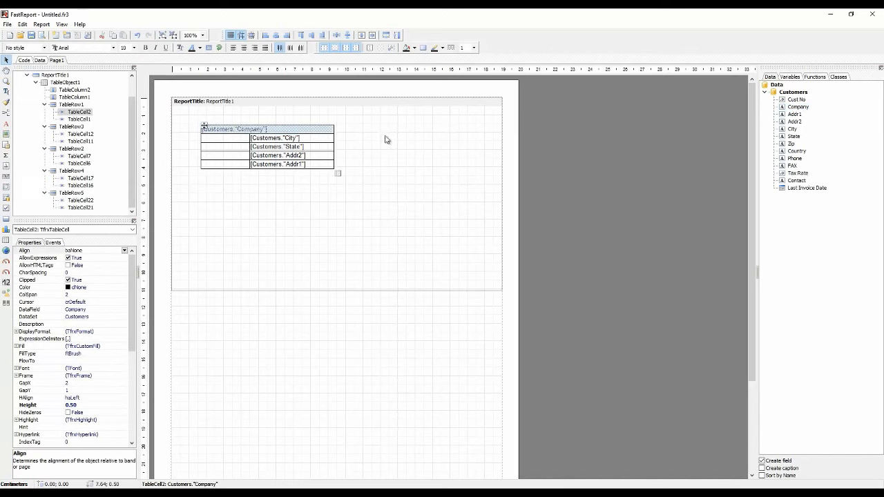
{"action": "left_click", "coordinate": [243, 47]}
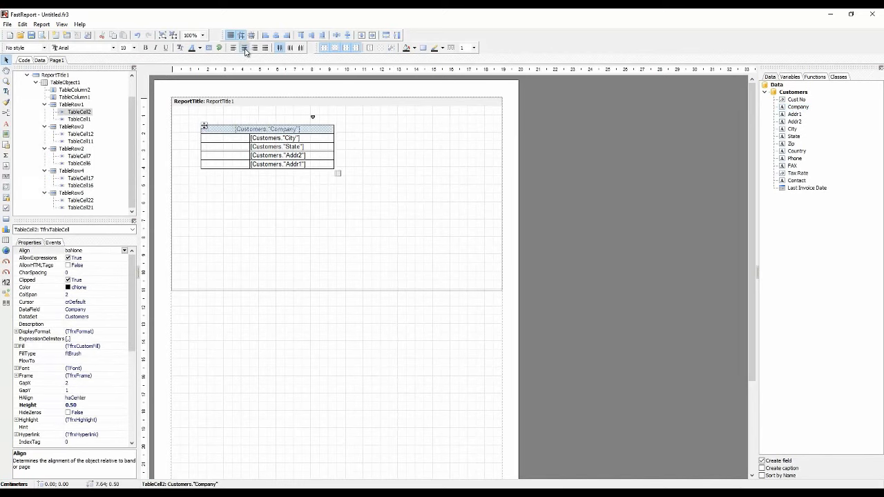
Fill all cells of the table with a solid green background
{"action": "left_click", "coordinate": [259, 186]}
{"action": "left_click_drag", "start_coordinate": [226, 132], "coordinate": [285, 158]}
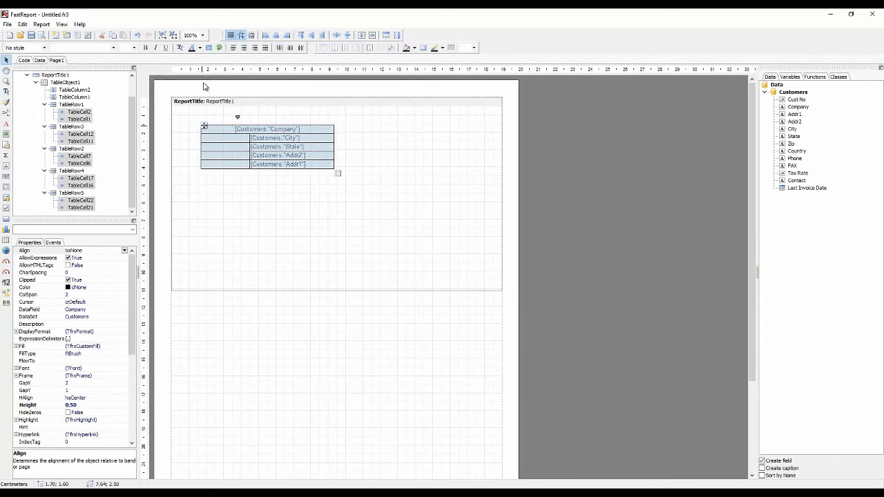
{"action": "left_click", "coordinate": [426, 48]}
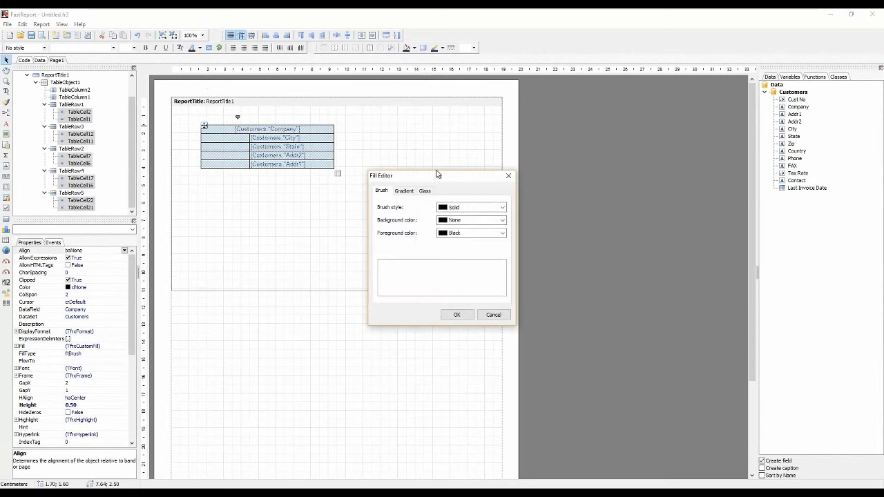
{"action": "left_click", "coordinate": [465, 207]}
{"action": "left_click", "coordinate": [466, 216]}
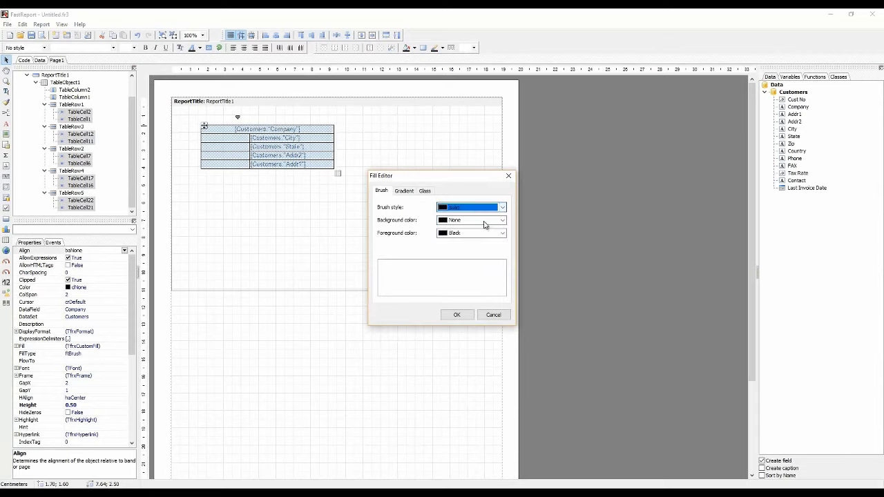
{"action": "left_click", "coordinate": [473, 220]}
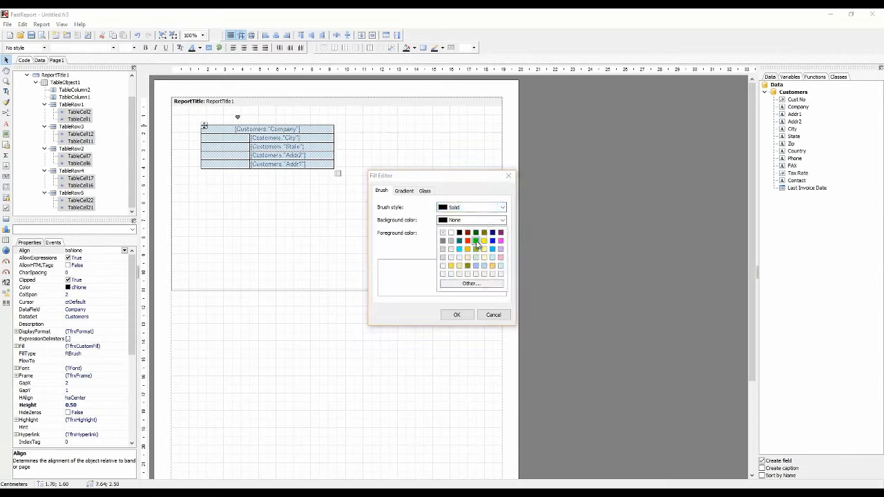
{"action": "left_click", "coordinate": [476, 241]}
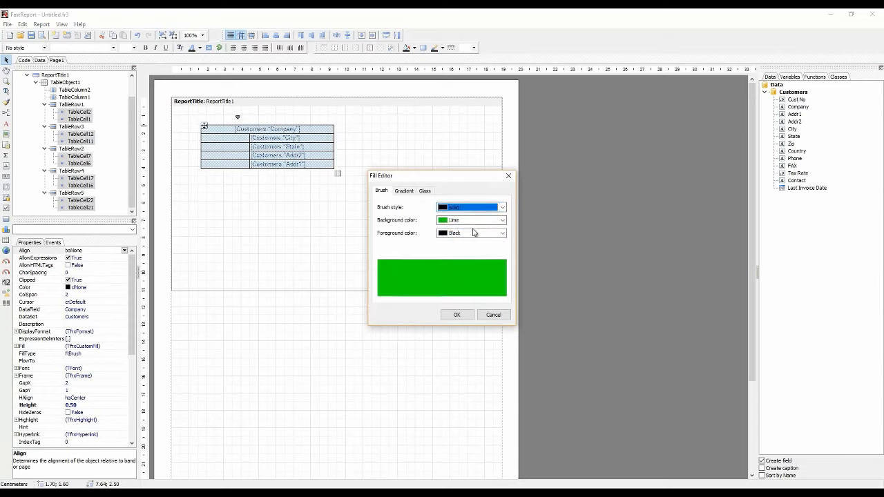
{"action": "left_click", "coordinate": [471, 219]}
{"action": "left_click", "coordinate": [476, 233]}
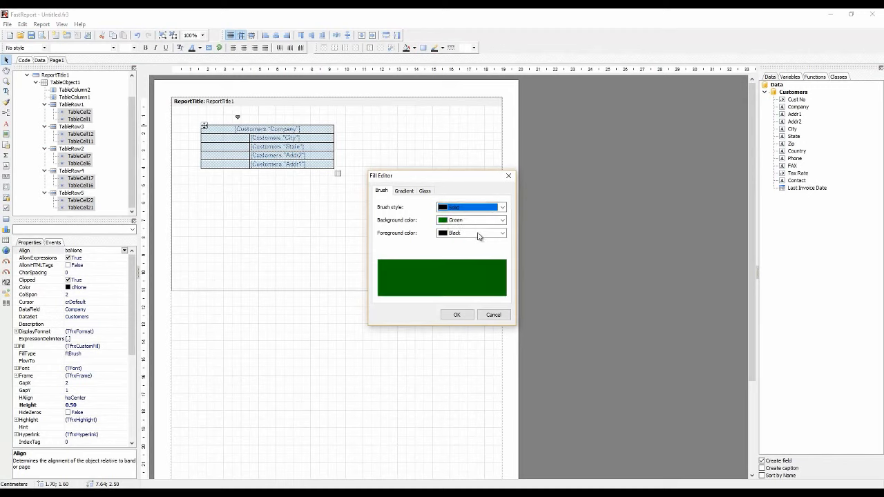
{"action": "left_click", "coordinate": [457, 314]}
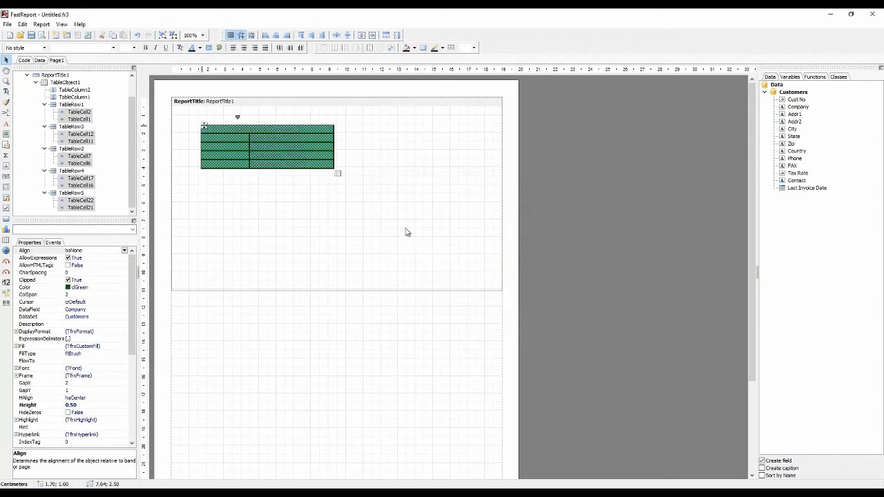
Set the font colour of all table cells to white
{"action": "left_click", "coordinate": [200, 47]}
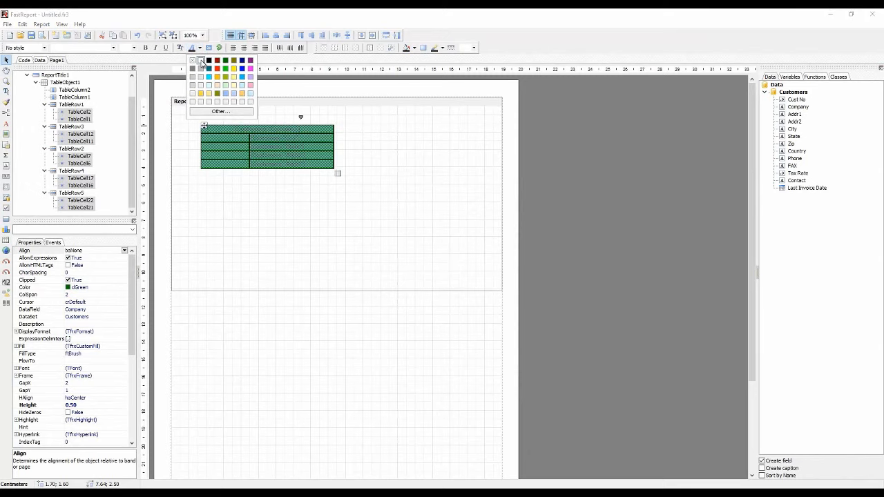
{"action": "left_click", "coordinate": [208, 60]}
{"action": "left_click", "coordinate": [272, 205]}
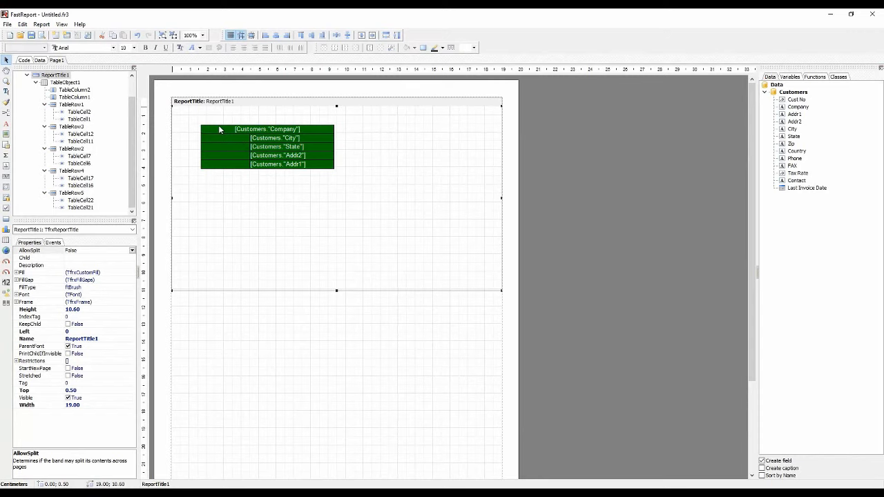
Move the table to the upper-left corner of the report title band and reduce the band's height to about 3.60 cm
{"action": "left_click", "coordinate": [215, 127]}
{"action": "left_click_drag", "start_coordinate": [204, 126], "coordinate": [179, 117]}
{"action": "left_click", "coordinate": [263, 191]}
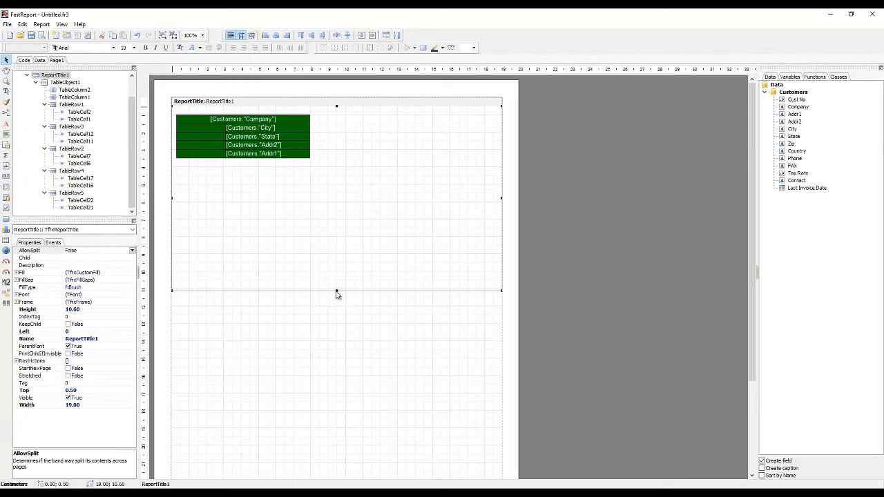
{"action": "left_click_drag", "start_coordinate": [337, 291], "coordinate": [351, 169]}
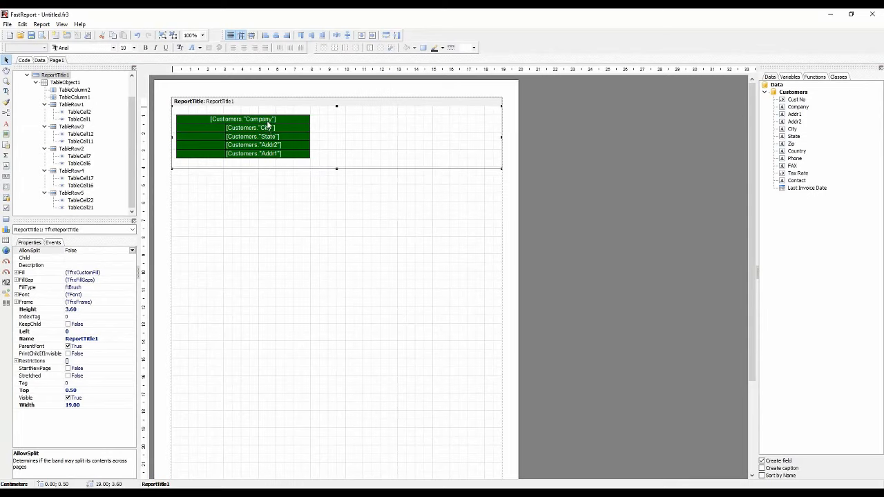
Split the joined header cell in the table's first row into two separate cells
{"action": "right_click", "coordinate": [268, 126]}
{"action": "left_click", "coordinate": [292, 140]}
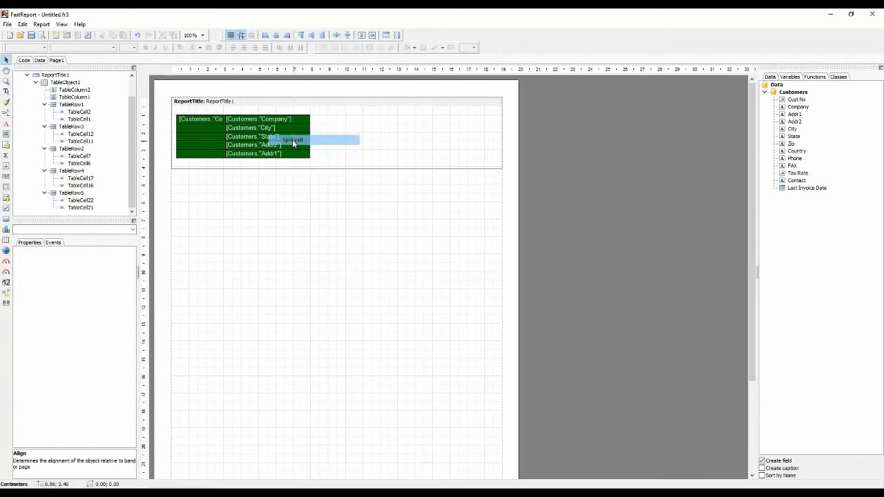
{"action": "left_click_drag", "start_coordinate": [215, 119], "coordinate": [276, 121]}
{"action": "right_click", "coordinate": [256, 122]}
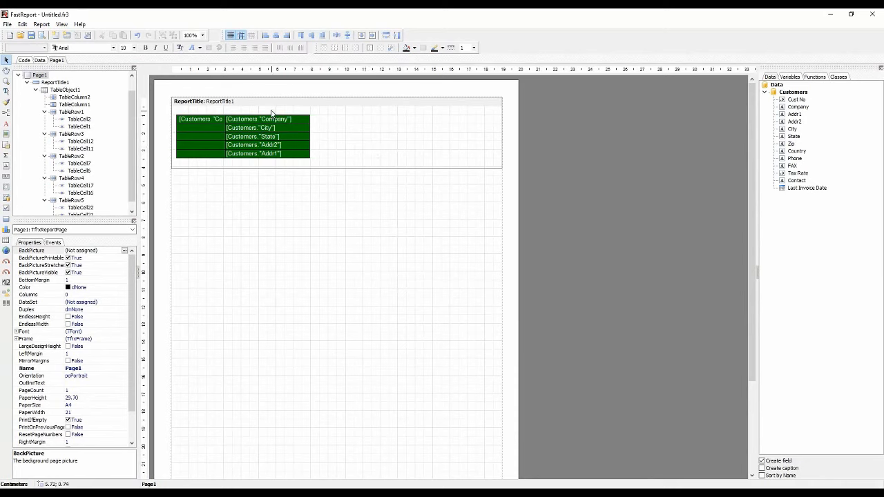
Copy the field column with its content and paste it before the column of empty cells
{"action": "left_click", "coordinate": [249, 119]}
{"action": "left_click", "coordinate": [249, 114]}
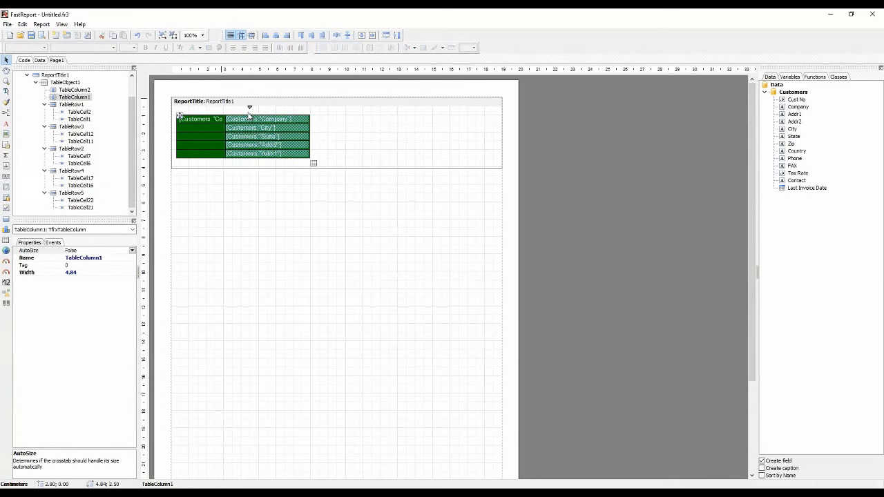
{"action": "right_click", "coordinate": [250, 115]}
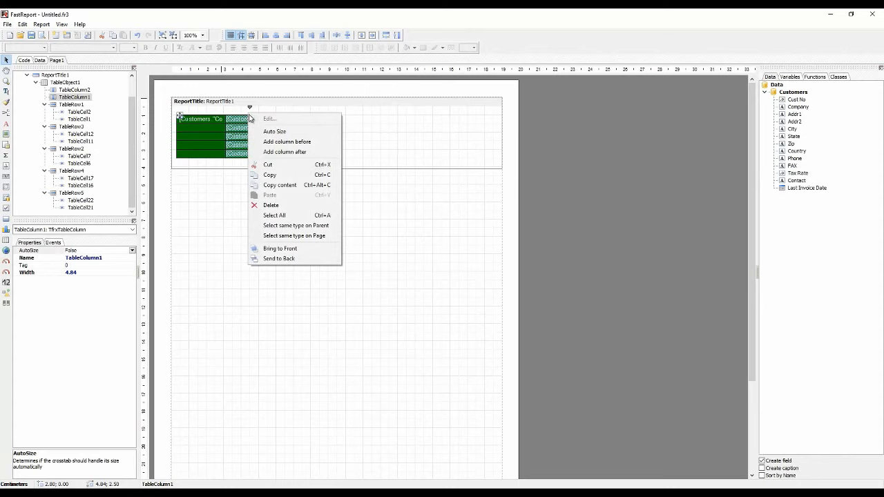
{"action": "left_click", "coordinate": [286, 185]}
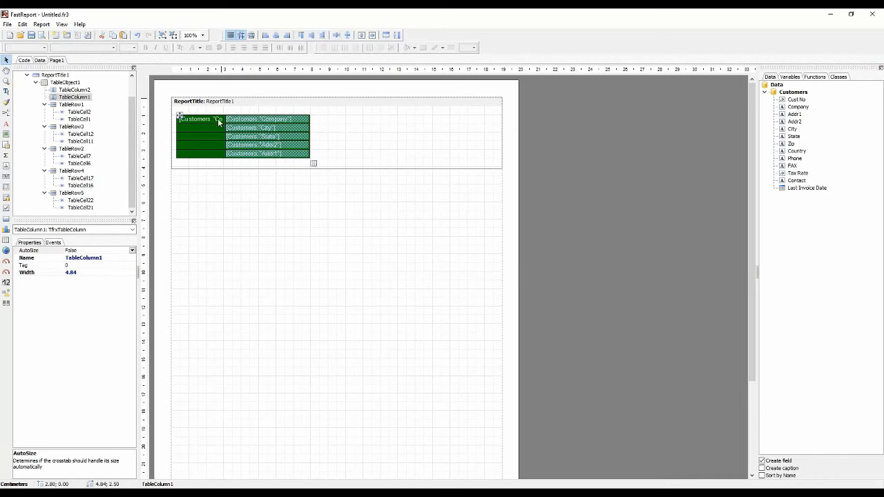
{"action": "left_click", "coordinate": [204, 116]}
{"action": "key", "text": "ctrl+v"}
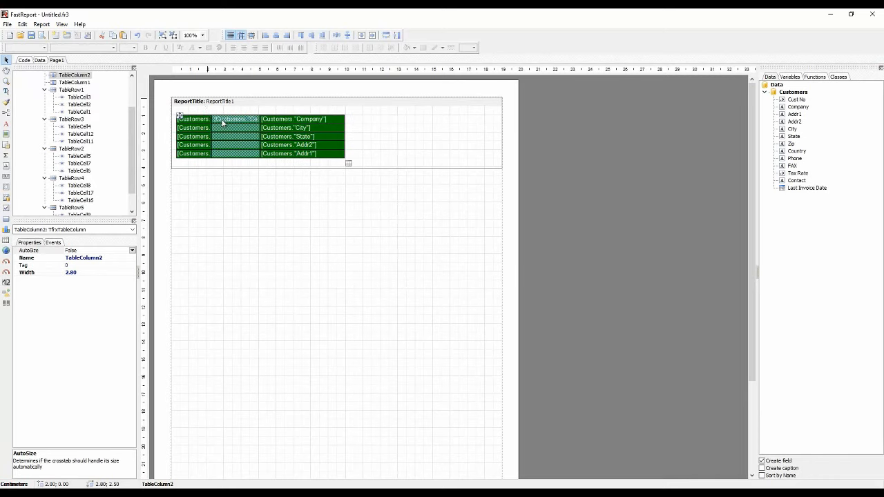
Widen the pasted field column to about 4.25 cm and delete the mostly empty column in the middle
{"action": "left_click_drag", "start_coordinate": [211, 118], "coordinate": [250, 118]}
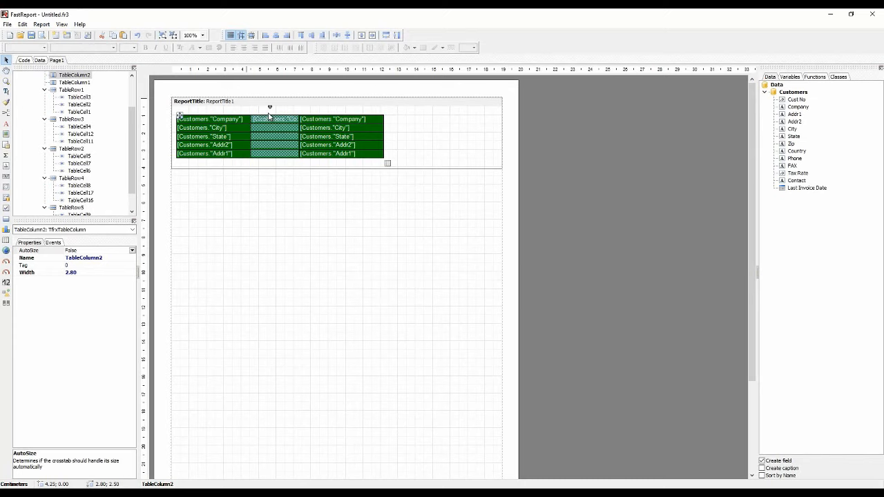
{"action": "key", "text": "Delete"}
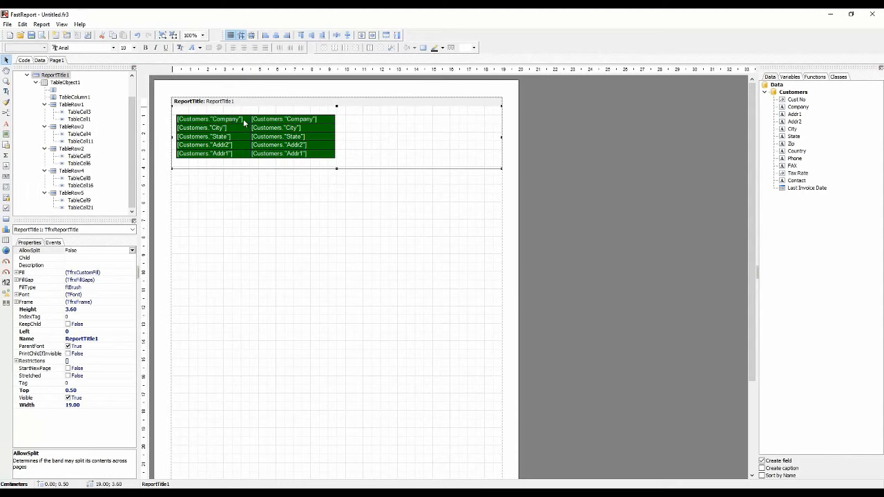
Join the two Company cells of the table's first row into one header cell
{"action": "left_click_drag", "start_coordinate": [243, 118], "coordinate": [273, 123]}
{"action": "right_click", "coordinate": [274, 122]}
{"action": "left_click", "coordinate": [296, 137]}
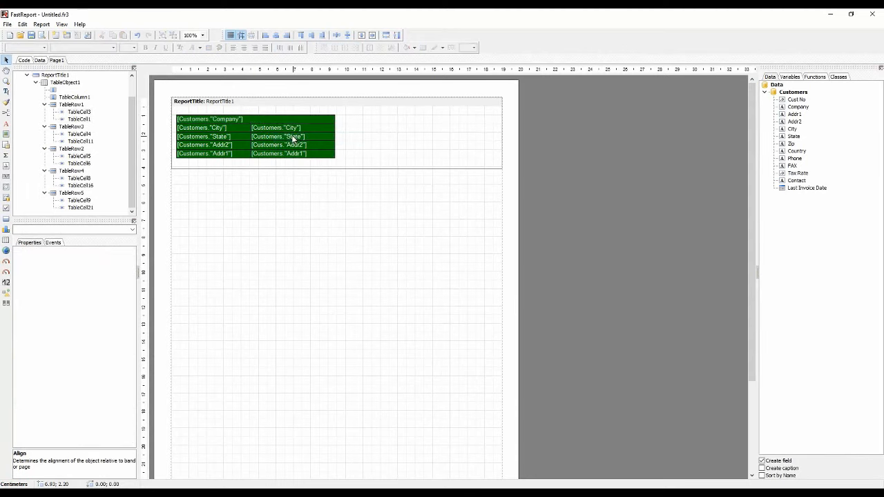
{"action": "left_click", "coordinate": [297, 194]}
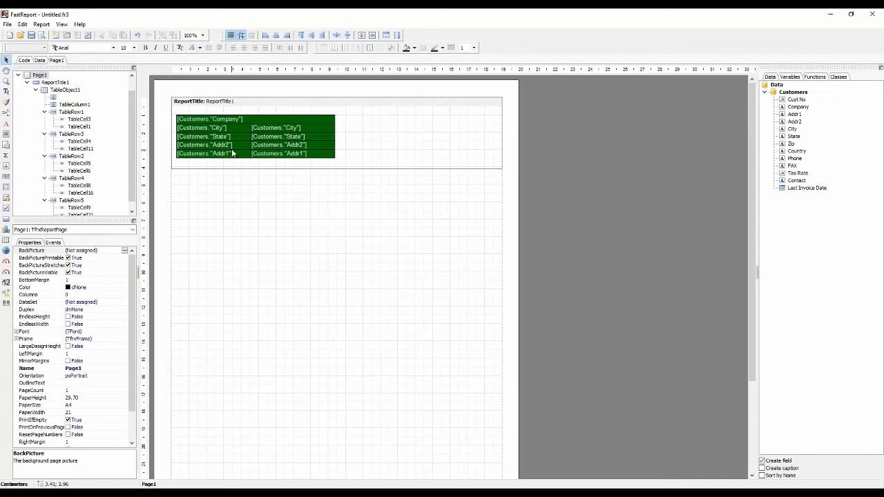
Make the text in all table cells bold
{"action": "left_click_drag", "start_coordinate": [215, 126], "coordinate": [278, 157]}
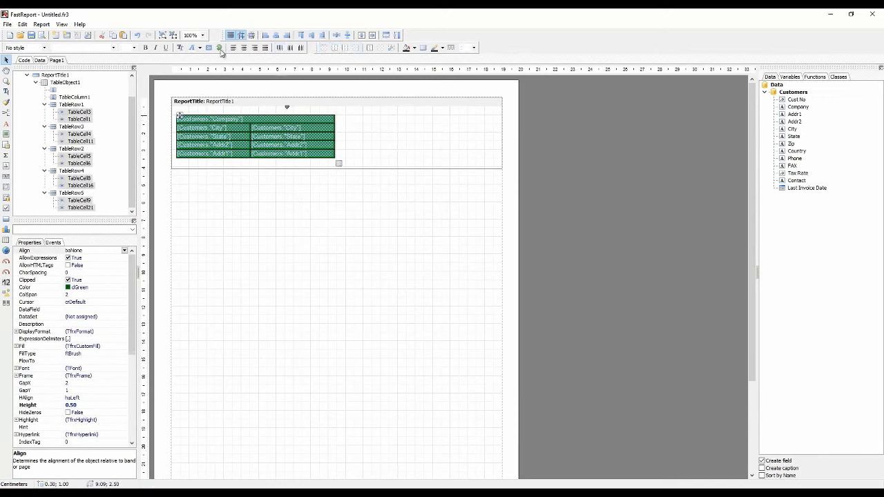
{"action": "left_click", "coordinate": [147, 48]}
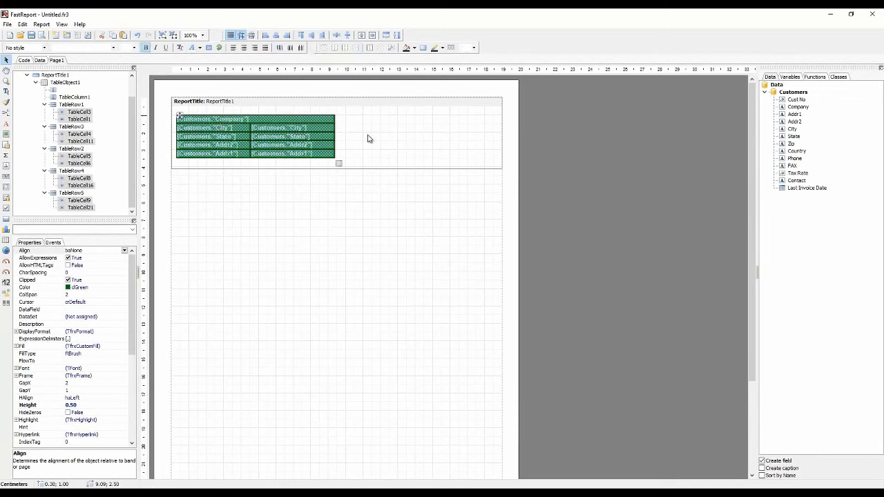
{"action": "left_click", "coordinate": [370, 139]}
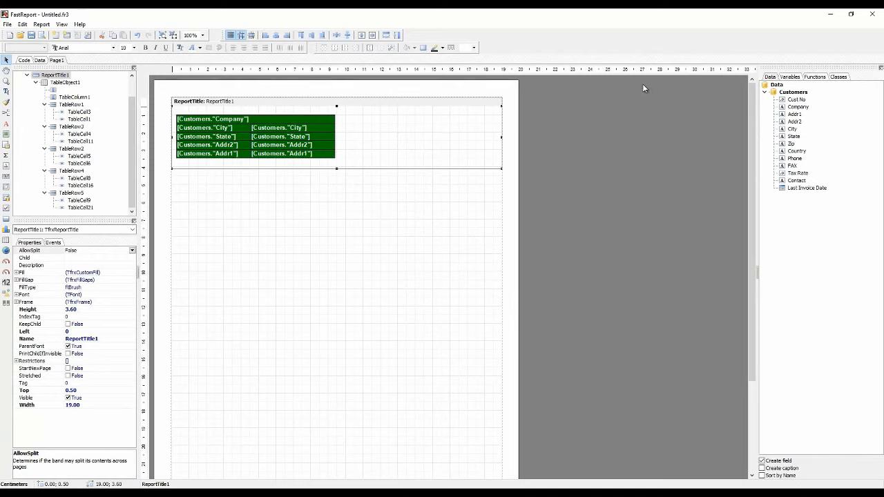
Close the table report, open the World map demo report for design and delete its existing map object
{"action": "left_click", "coordinate": [873, 15]}
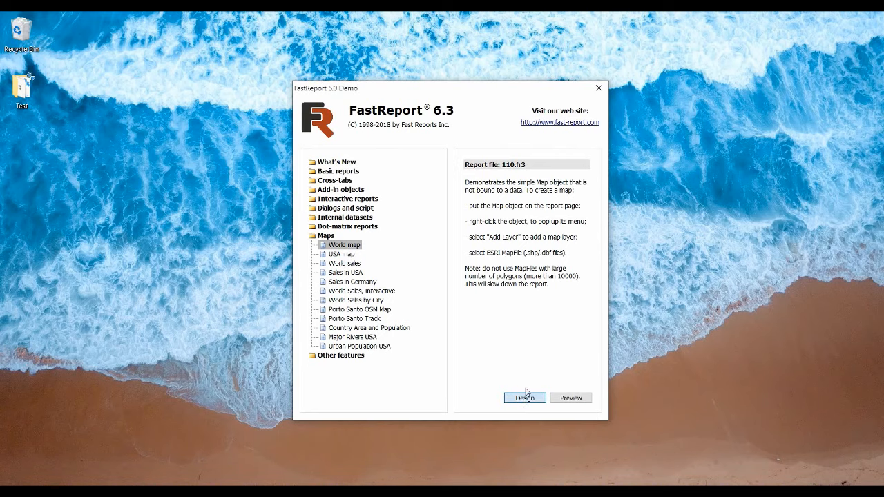
{"action": "left_click", "coordinate": [527, 397]}
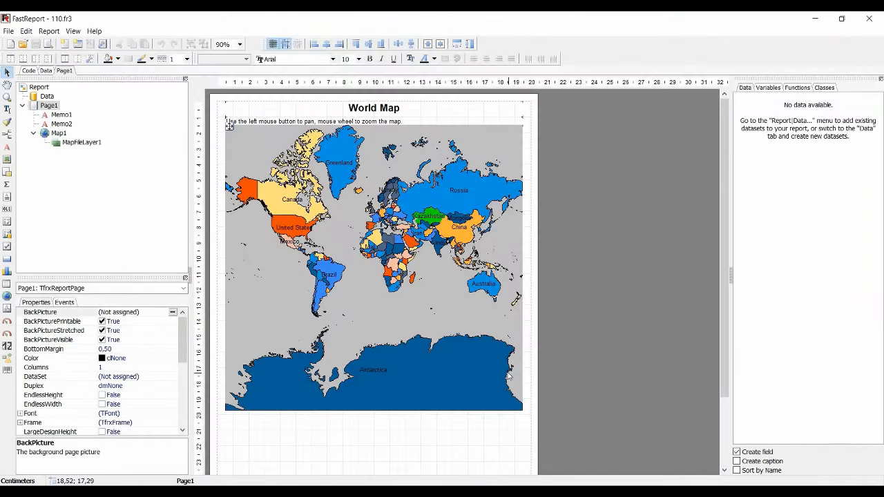
{"action": "left_click", "coordinate": [433, 296]}
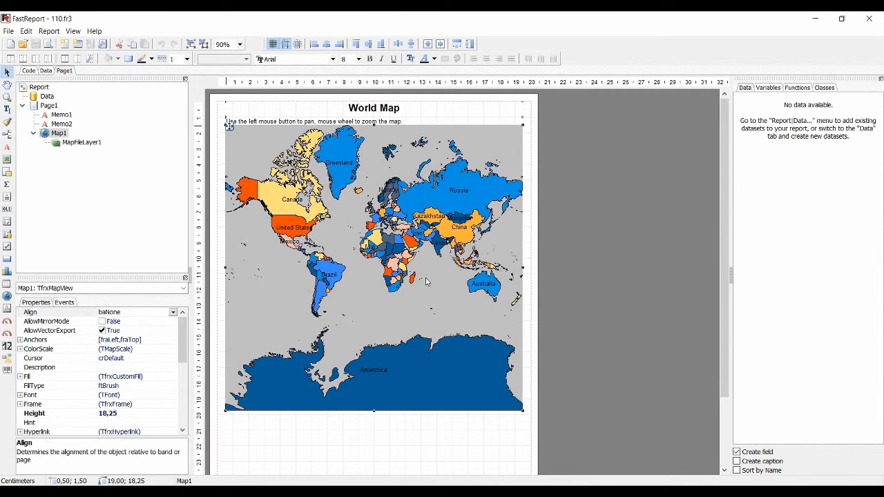
{"action": "key", "text": "Delete"}
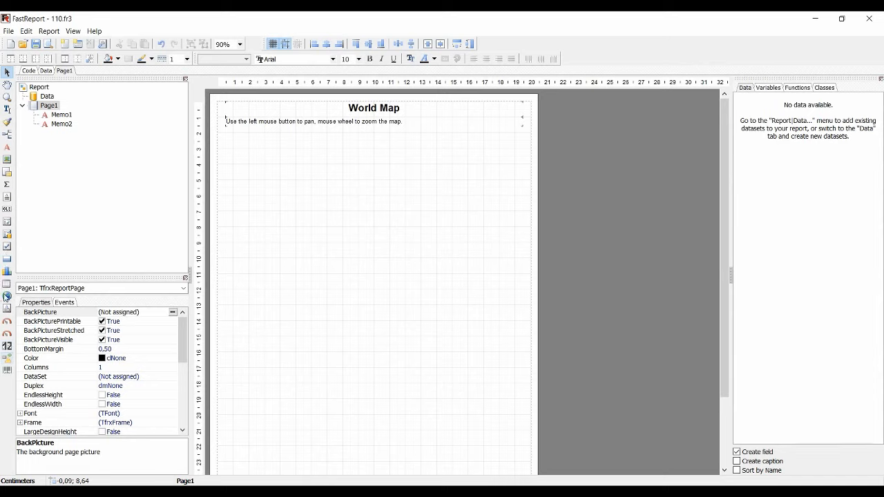
Draw a new map object about 19 cm wide and 18 cm high below the report's captions
{"action": "left_click", "coordinate": [7, 295]}
{"action": "left_click_drag", "start_coordinate": [224, 134], "coordinate": [521, 409]}
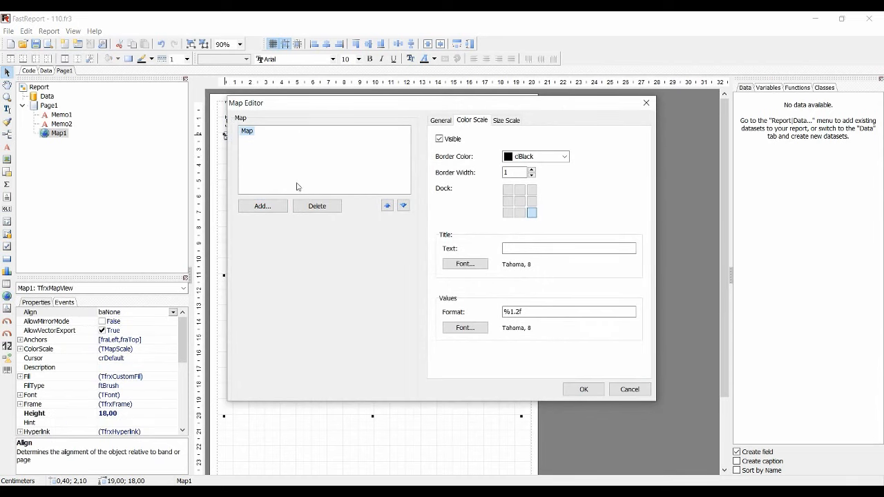
Add a map file layer to the new map using the world file from the Maps folder
{"action": "left_click", "coordinate": [275, 210]}
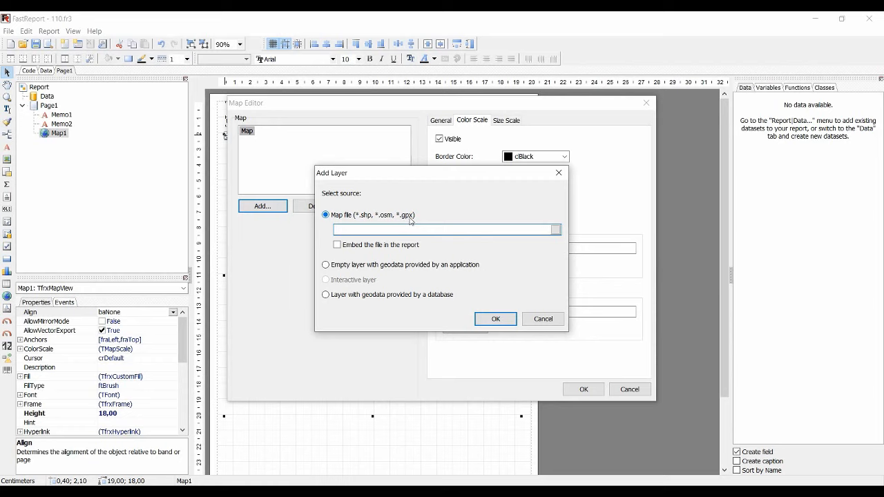
{"action": "left_click", "coordinate": [554, 230]}
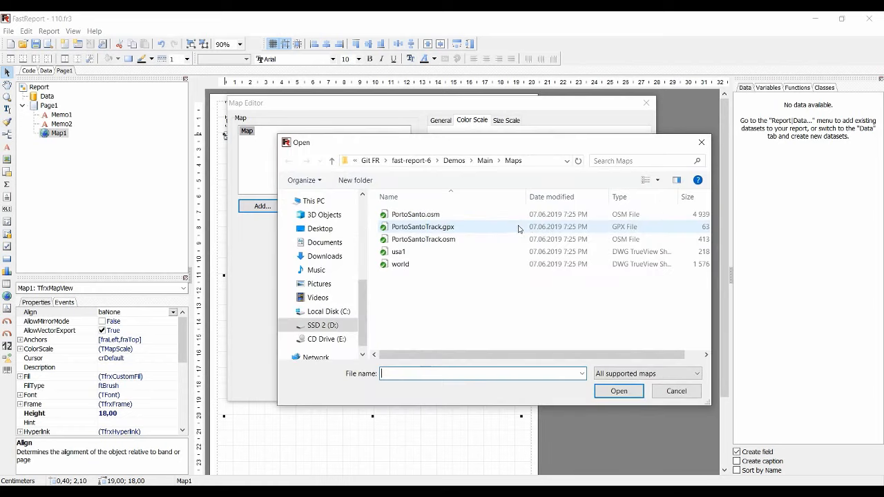
{"action": "left_click", "coordinate": [408, 265]}
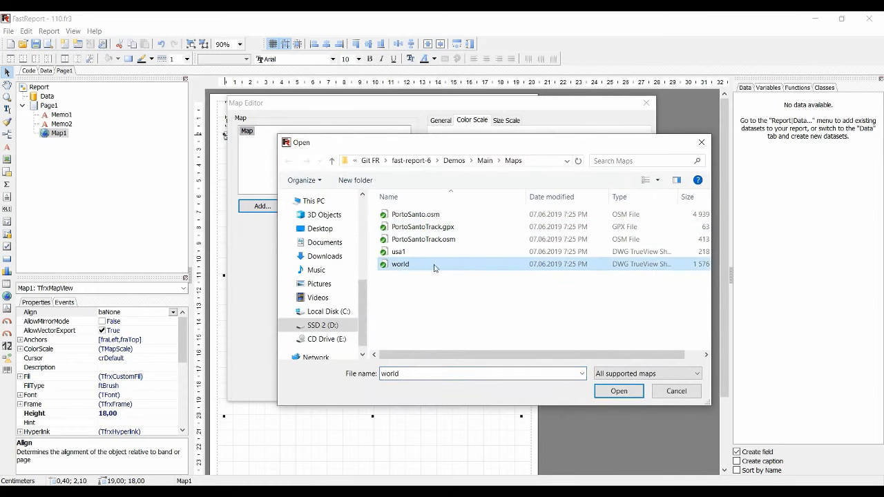
{"action": "left_click", "coordinate": [617, 391]}
{"action": "left_click", "coordinate": [498, 320]}
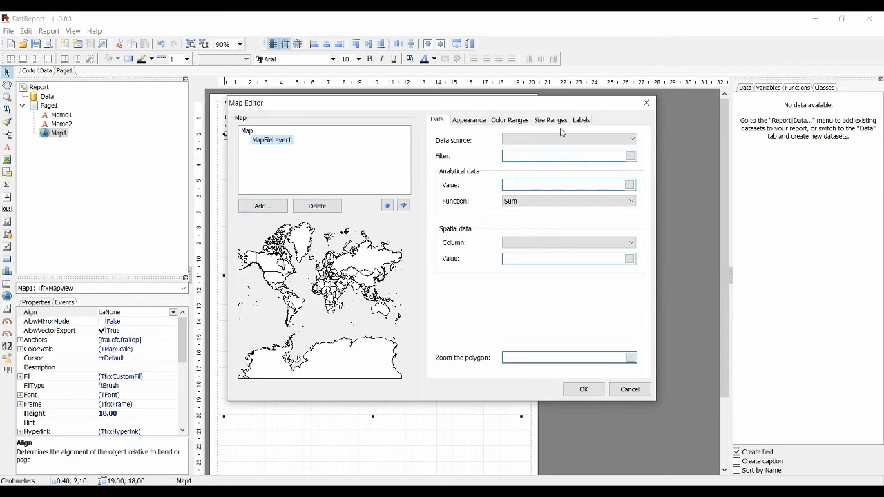
Set the label kind of the world map layer to Name
{"action": "left_click", "coordinate": [581, 121]}
{"action": "left_click", "coordinate": [543, 141]}
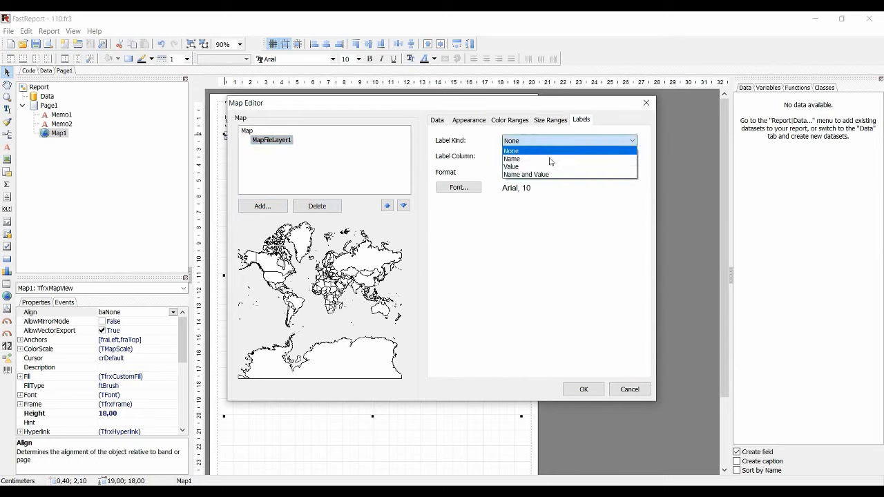
{"action": "left_click", "coordinate": [541, 159]}
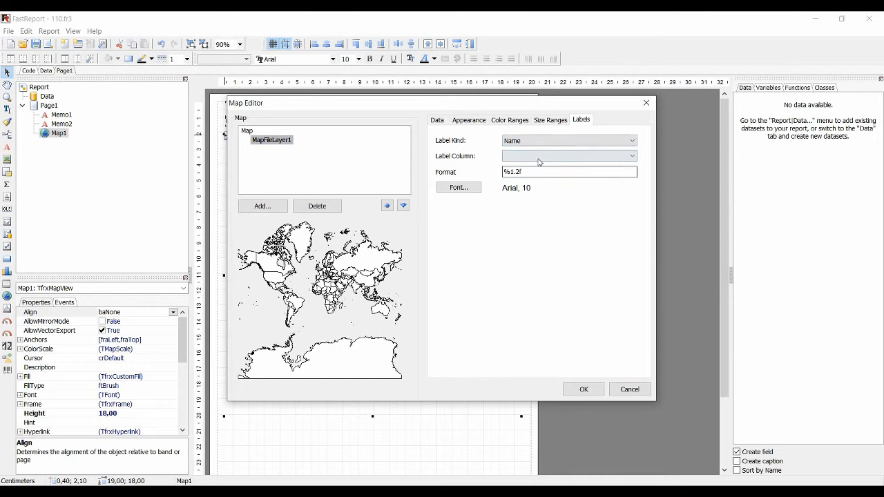
Set the label column of the world map layer to NAME
{"action": "left_click", "coordinate": [537, 156]}
{"action": "left_click", "coordinate": [529, 190]}
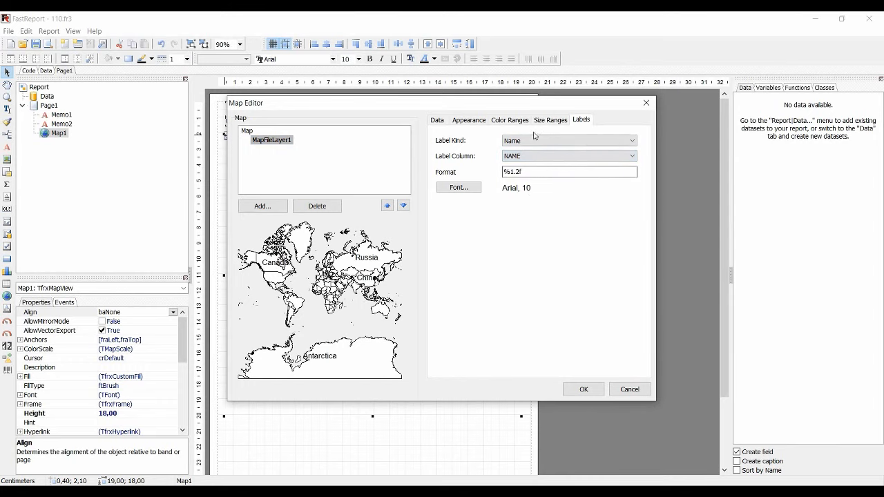
Try the Gray Scale and Pastel palettes on the world map layer's appearance
{"action": "left_click", "coordinate": [475, 123]}
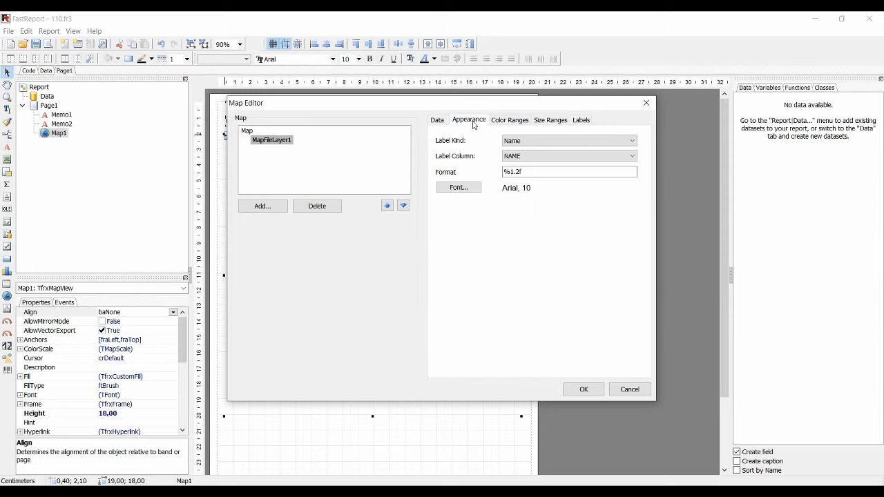
{"action": "left_click", "coordinate": [574, 219]}
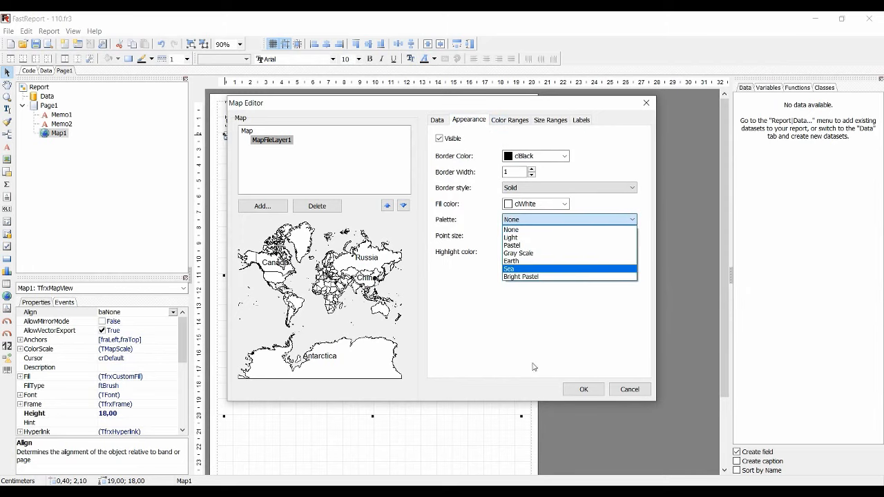
{"action": "left_click", "coordinate": [523, 253]}
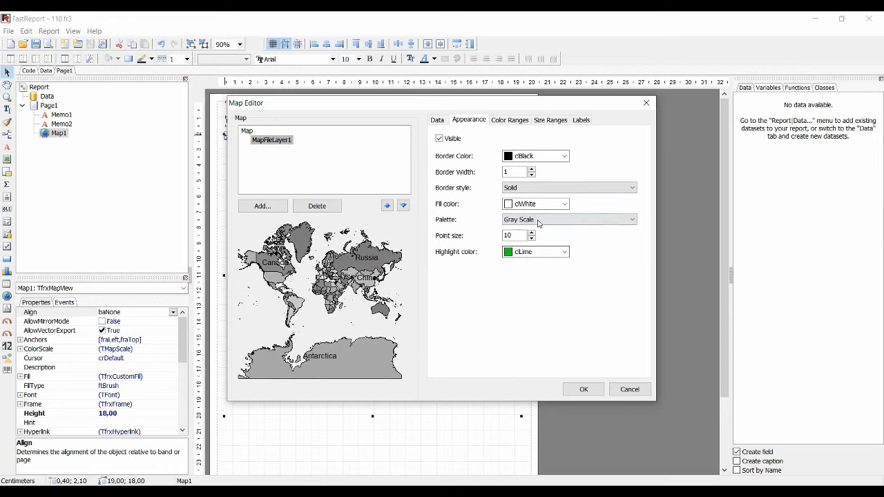
{"action": "left_click", "coordinate": [538, 220]}
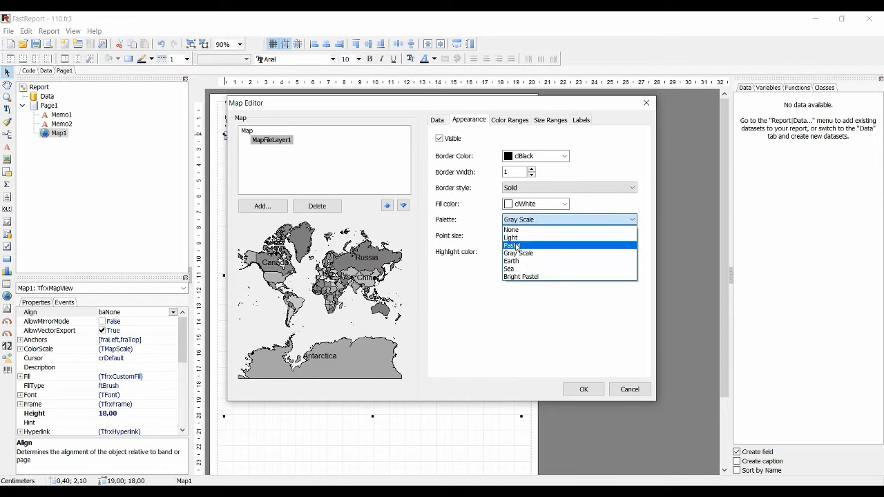
{"action": "left_click", "coordinate": [518, 245]}
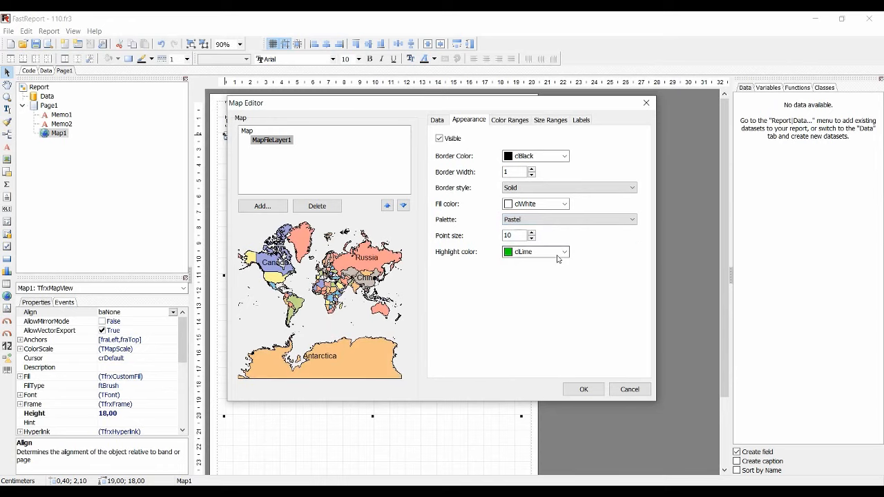
Set the world map layer's palette to Bright Pastel and apply the map settings
{"action": "left_click", "coordinate": [545, 220]}
{"action": "left_click", "coordinate": [542, 276]}
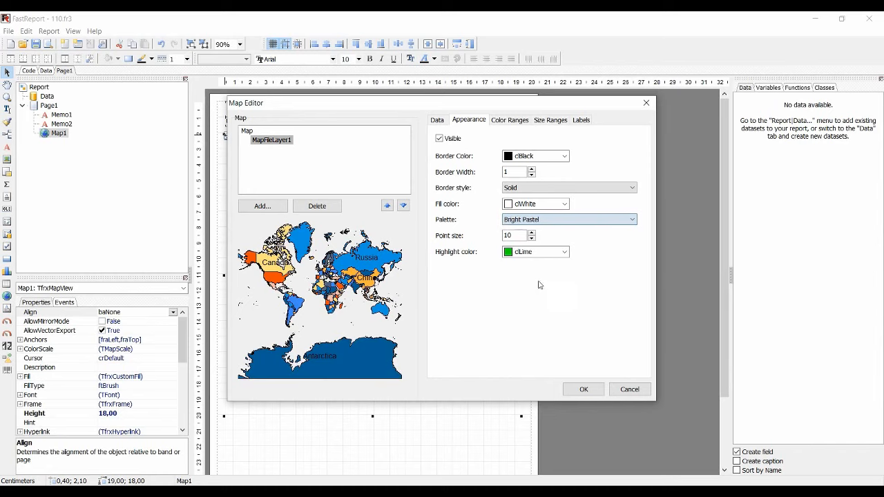
{"action": "left_click", "coordinate": [583, 390]}
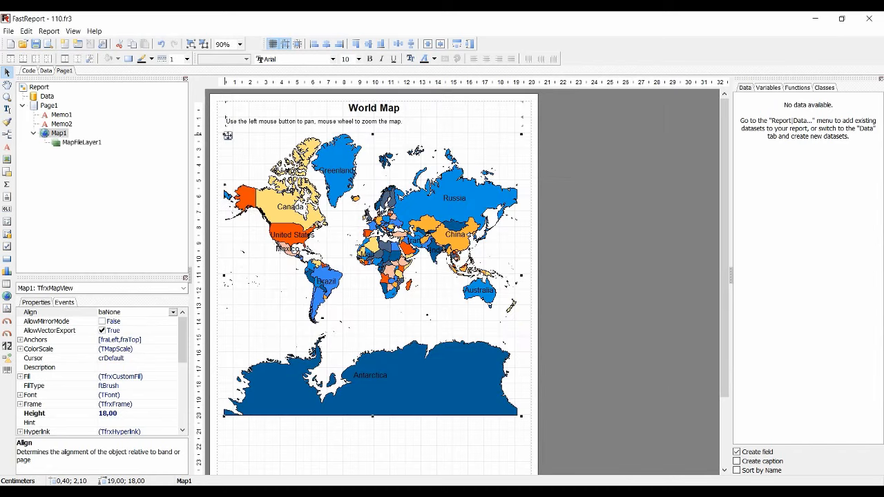
Preview the World Map report and examine the labelled map by zooming in and out and panning it
{"action": "left_click", "coordinate": [48, 44]}
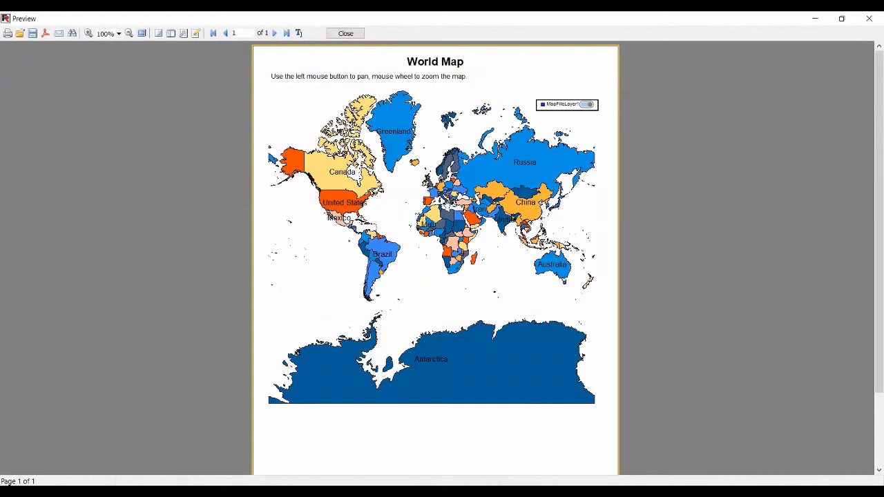
{"action": "scroll", "coordinate": [446, 203], "scroll_direction": "up", "scroll_amount": 3}
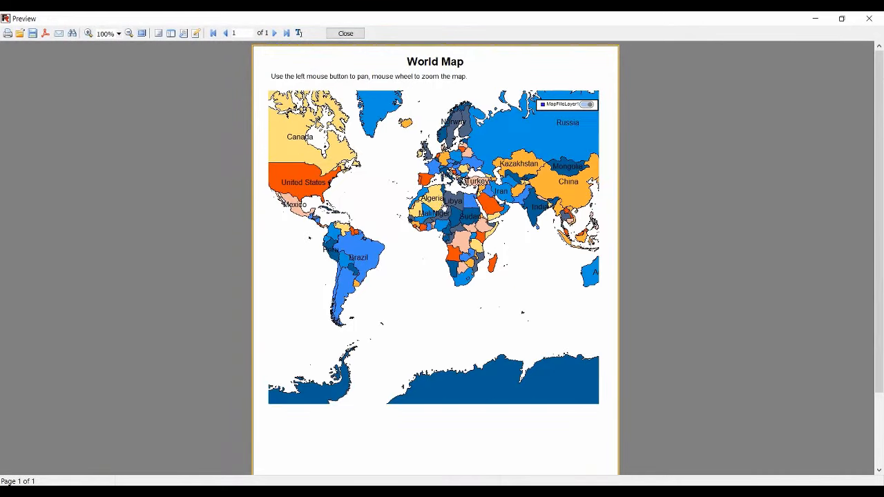
{"action": "scroll", "coordinate": [446, 203], "scroll_direction": "down", "scroll_amount": 3}
{"action": "scroll", "coordinate": [443, 207], "scroll_direction": "up", "scroll_amount": 3}
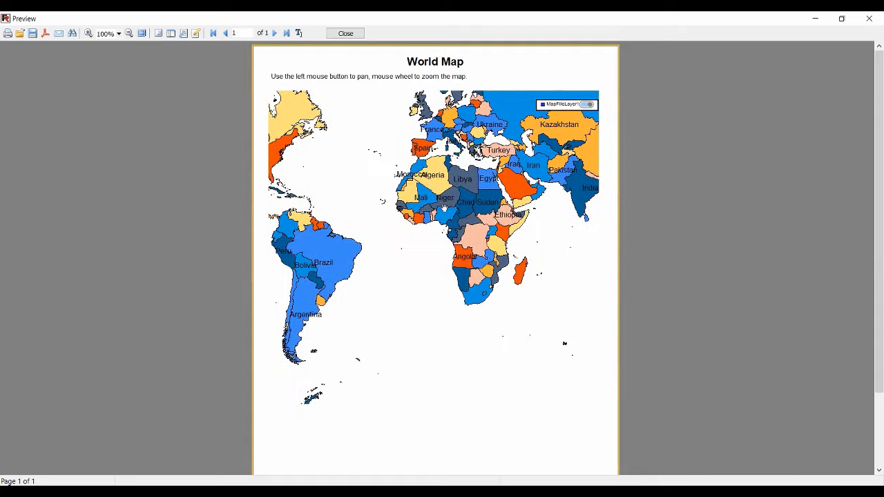
{"action": "scroll", "coordinate": [446, 205], "scroll_direction": "down", "scroll_amount": 3}
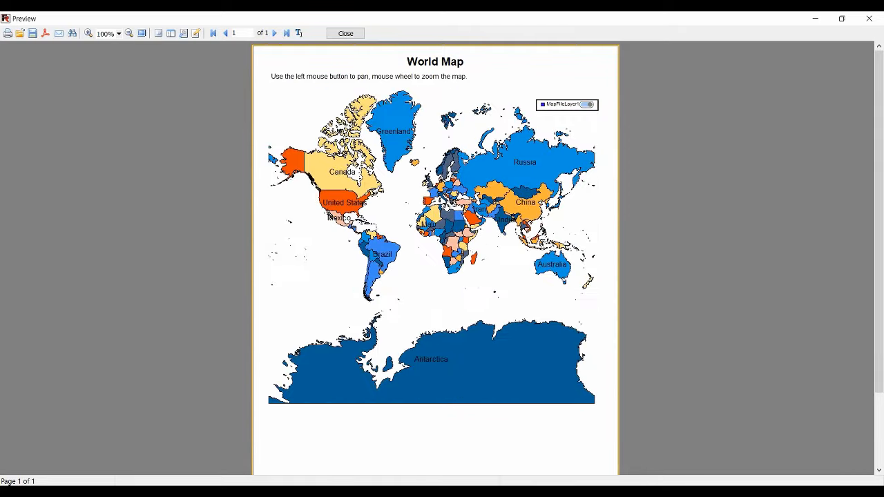
{"action": "left_click_drag", "start_coordinate": [455, 224], "coordinate": [528, 293]}
{"action": "scroll", "coordinate": [528, 294], "scroll_direction": "up", "scroll_amount": 2}
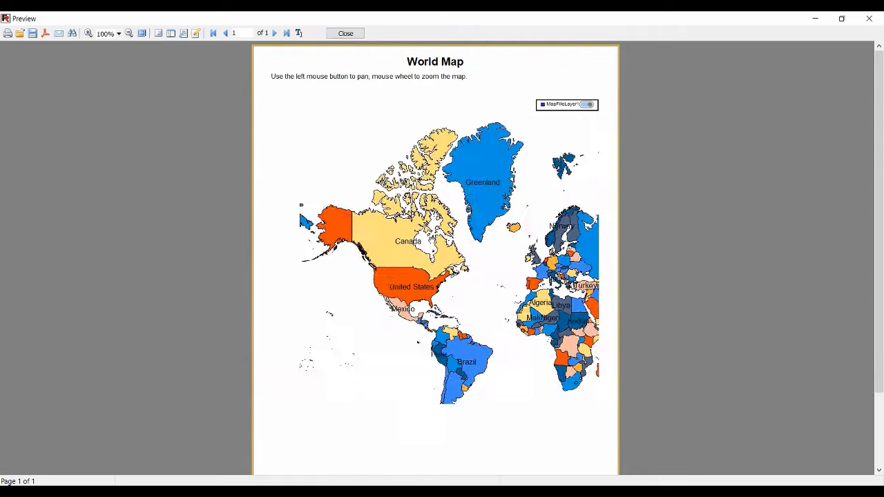
{"action": "scroll", "coordinate": [435, 249], "scroll_direction": "up", "scroll_amount": 2}
{"action": "left_click_drag", "start_coordinate": [425, 279], "coordinate": [319, 175]}
{"action": "left_click_drag", "start_coordinate": [501, 272], "coordinate": [504, 314]}
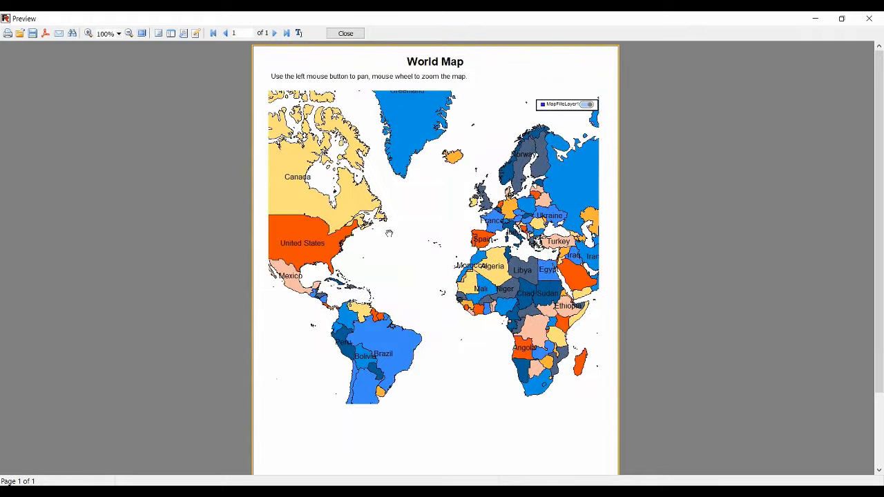
{"action": "scroll", "coordinate": [390, 235], "scroll_direction": "down", "scroll_amount": 4}
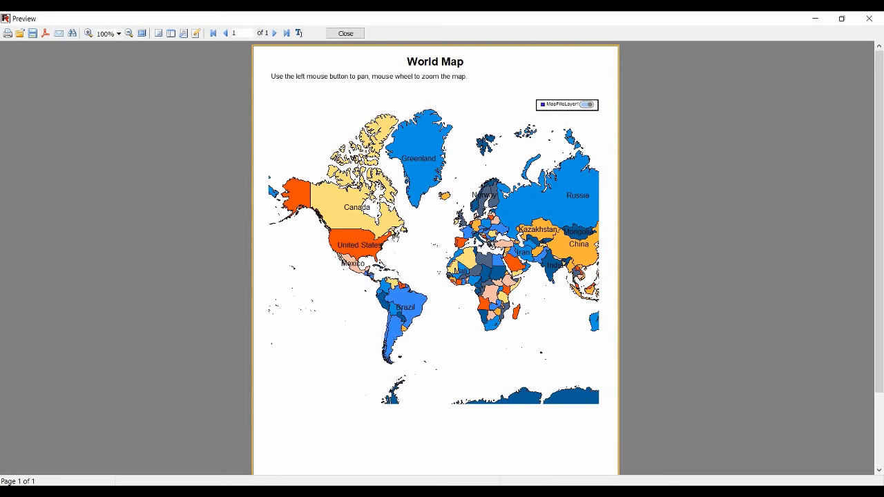
{"action": "scroll", "coordinate": [407, 211], "scroll_direction": "down", "scroll_amount": 1}
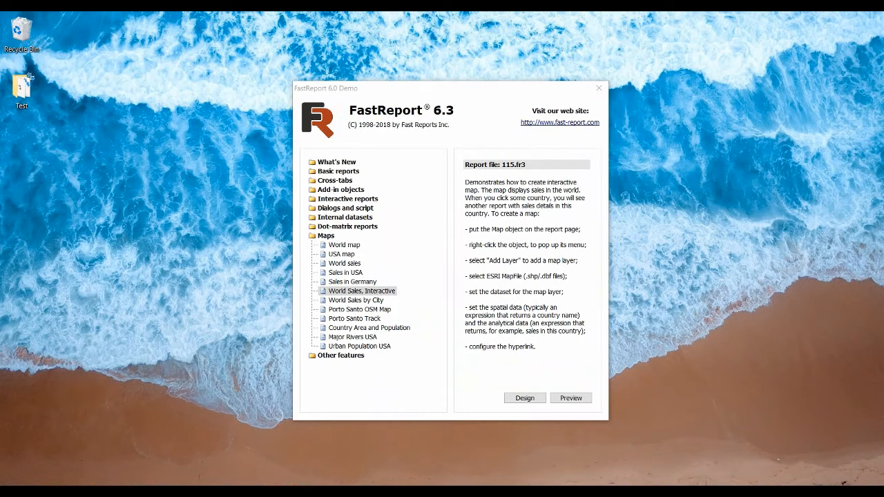
Preview the World Sales, Interactive demo report, open the detailed sales report for the United States and look through its pages
{"action": "left_click", "coordinate": [571, 398]}
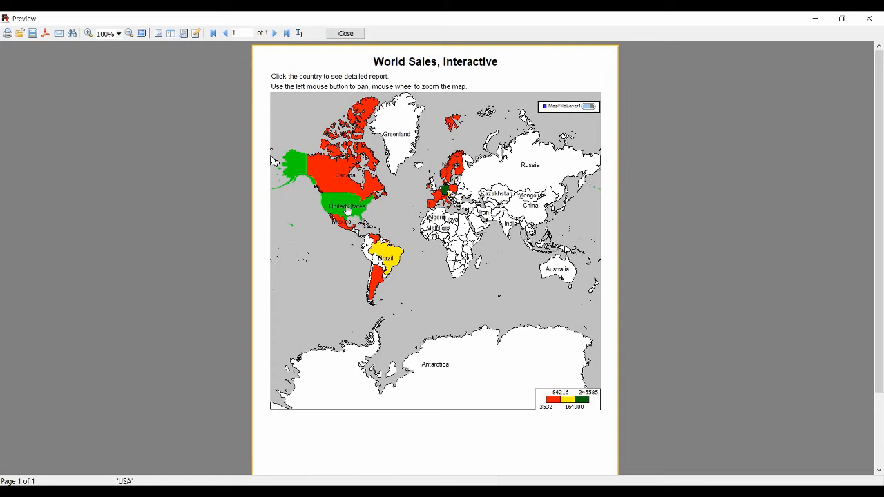
{"action": "left_click", "coordinate": [347, 212]}
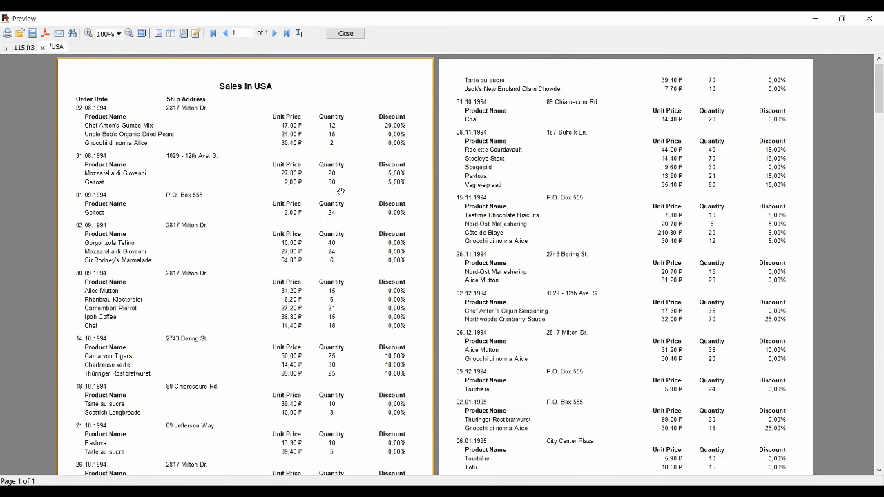
{"action": "scroll", "coordinate": [335, 196], "scroll_direction": "down", "scroll_amount": 3}
{"action": "scroll", "coordinate": [332, 192], "scroll_direction": "down", "scroll_amount": 3}
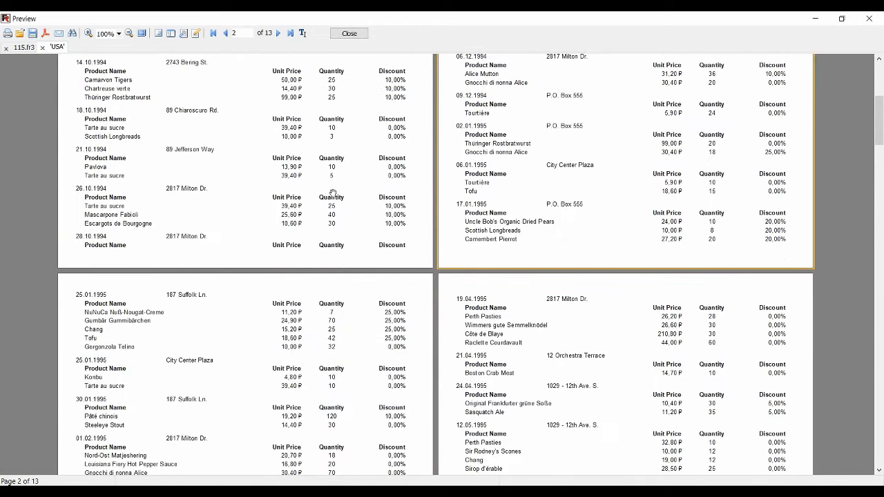
{"action": "scroll", "coordinate": [332, 192], "scroll_direction": "up", "scroll_amount": 1}
{"action": "scroll", "coordinate": [332, 192], "scroll_direction": "up", "scroll_amount": 5}
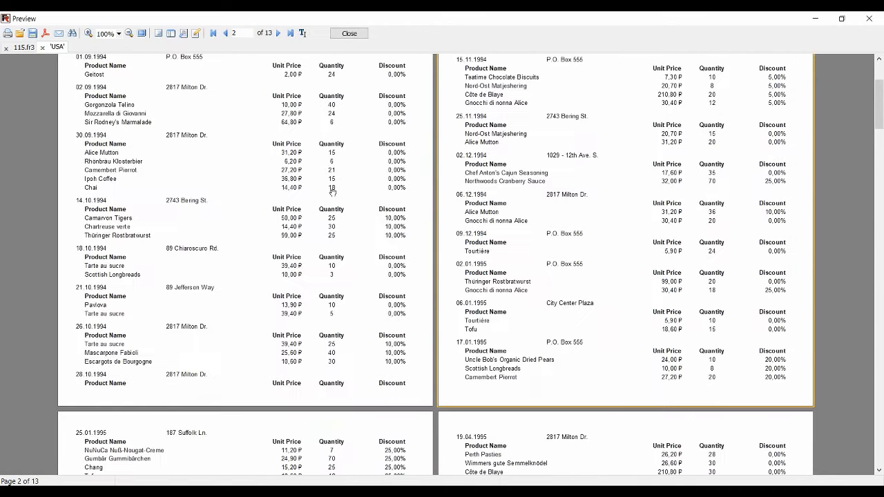
{"action": "scroll", "coordinate": [332, 192], "scroll_direction": "up", "scroll_amount": 3}
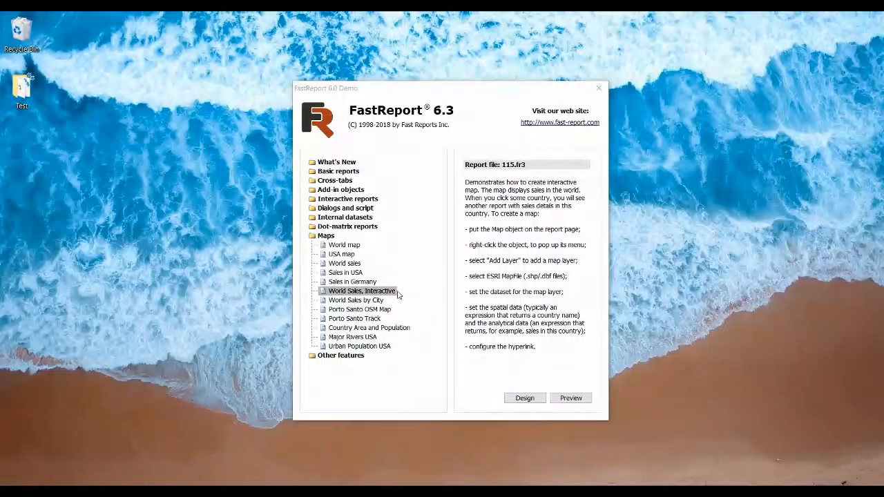
Preview the World Sales by City demo report and open the city sales for the United States
{"action": "left_click", "coordinate": [372, 302]}
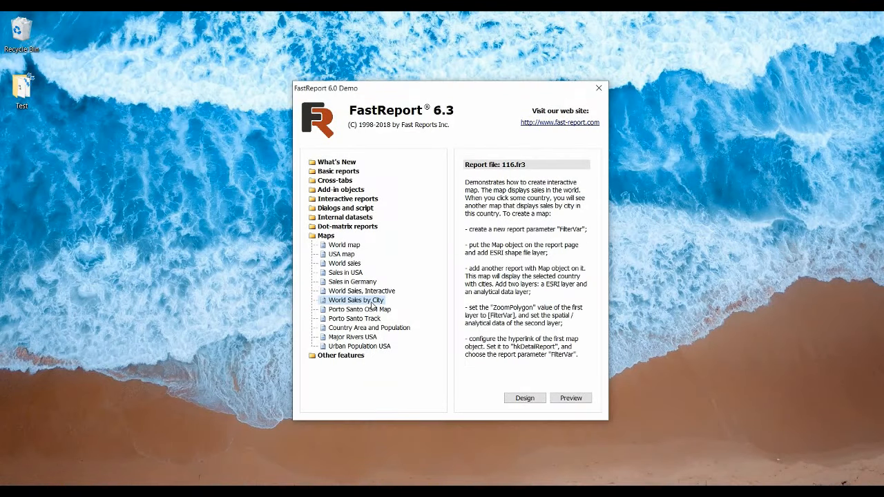
{"action": "left_click", "coordinate": [575, 398]}
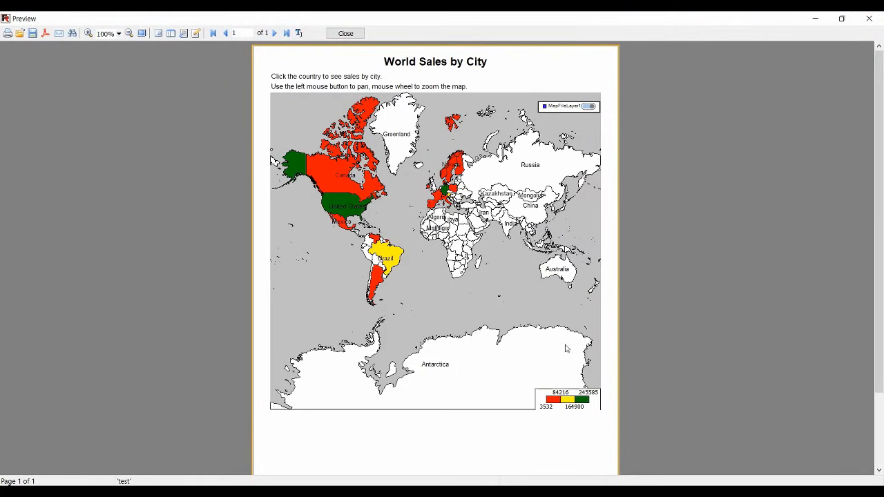
{"action": "left_click", "coordinate": [366, 207]}
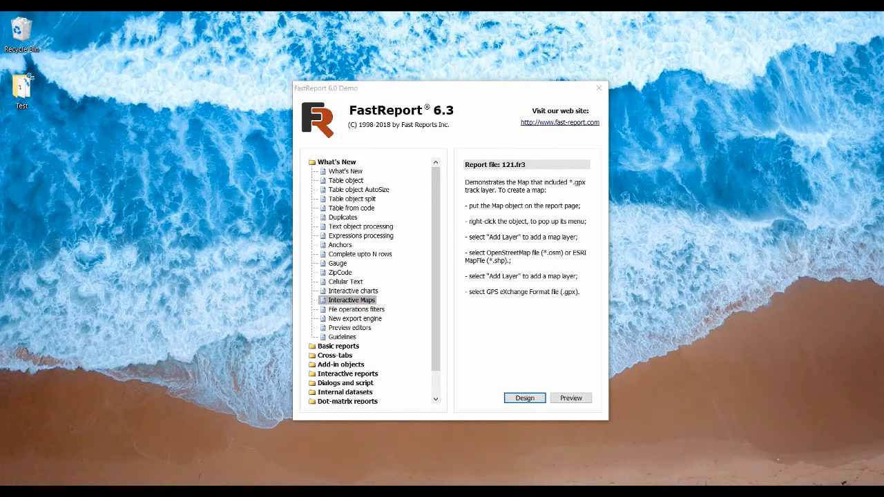
Open the Interactive Maps demo report for design and review the properties of MapFileLayer1
{"action": "left_click", "coordinate": [526, 399]}
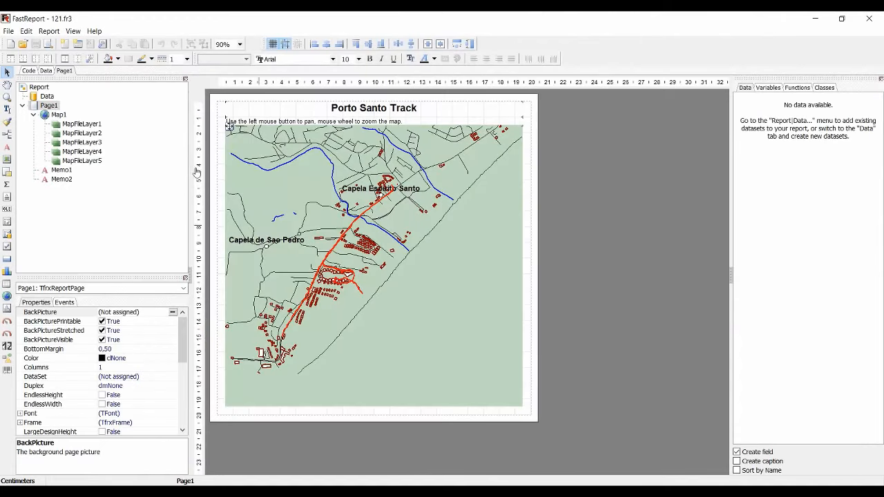
{"action": "left_click", "coordinate": [77, 125]}
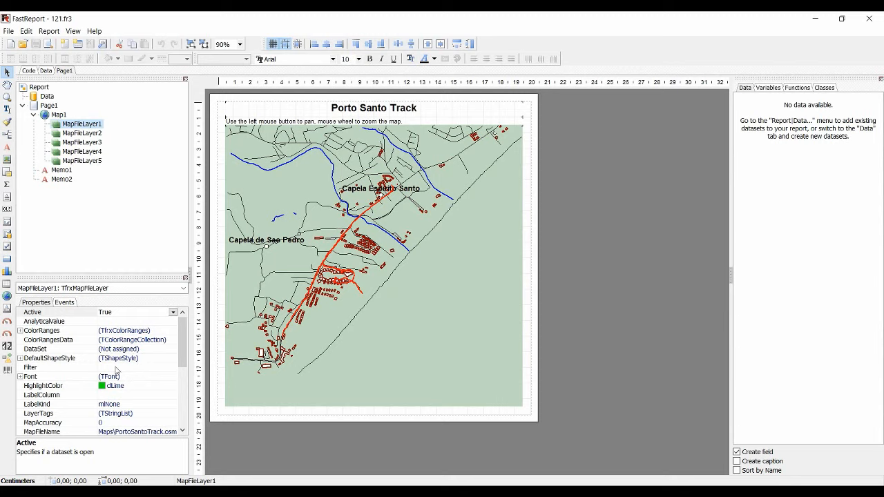
{"action": "scroll", "coordinate": [134, 399], "scroll_direction": "down", "scroll_amount": 3}
{"action": "scroll", "coordinate": [141, 399], "scroll_direction": "down", "scroll_amount": 1}
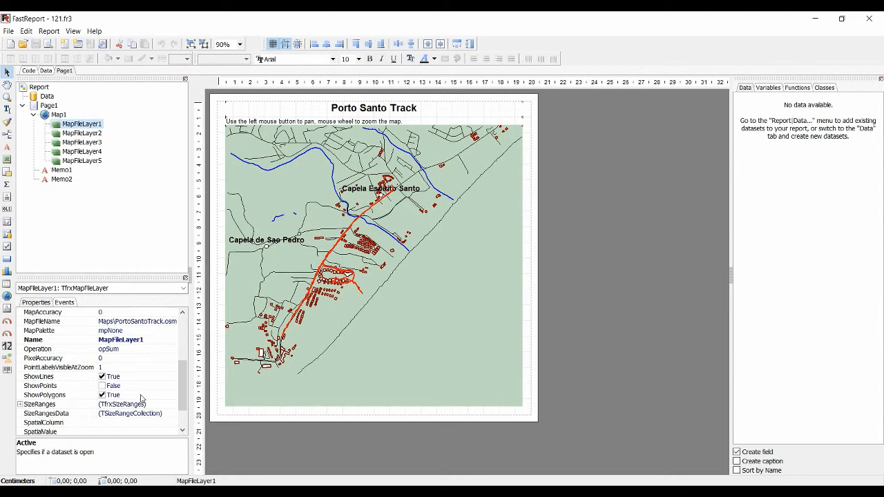
{"action": "scroll", "coordinate": [141, 392], "scroll_direction": "up", "scroll_amount": 2}
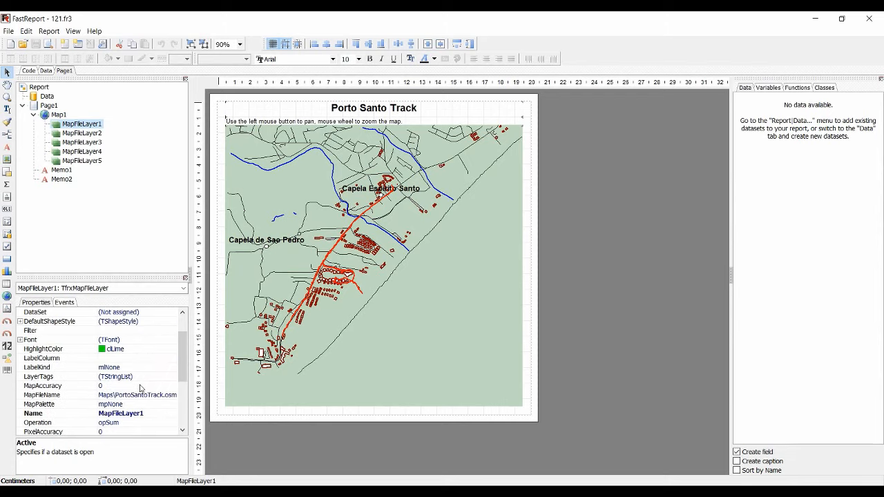
Add the natural tag to the layer tags of MapFileLayer1
{"action": "left_click", "coordinate": [160, 378]}
{"action": "left_click", "coordinate": [173, 377]}
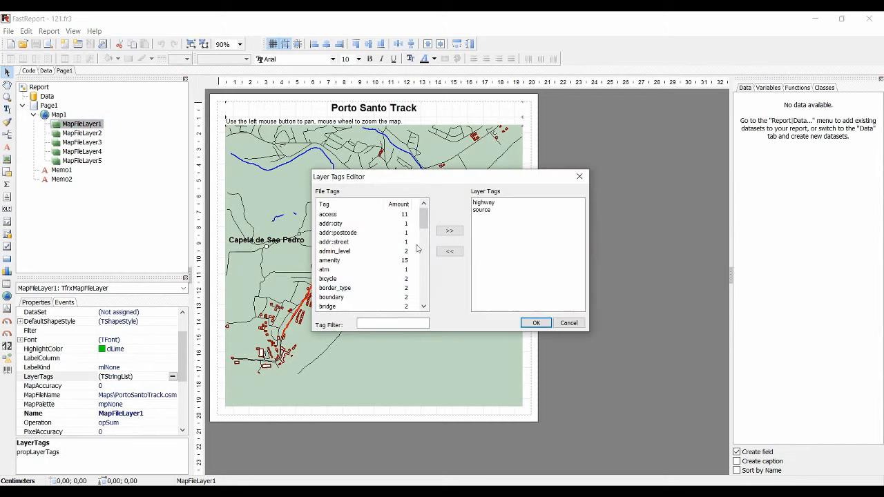
{"action": "scroll", "coordinate": [367, 263], "scroll_direction": "down", "scroll_amount": 3}
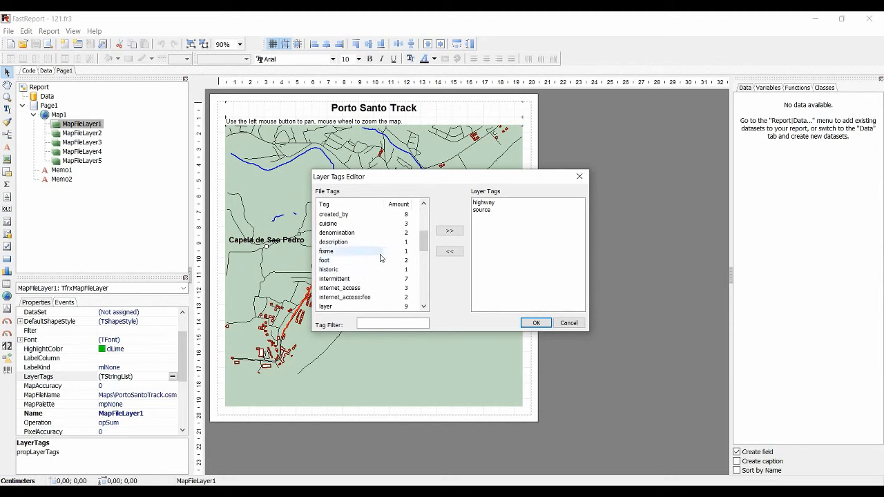
{"action": "scroll", "coordinate": [368, 263], "scroll_direction": "down", "scroll_amount": 3}
{"action": "scroll", "coordinate": [373, 263], "scroll_direction": "down", "scroll_amount": 1}
{"action": "left_click", "coordinate": [348, 252]}
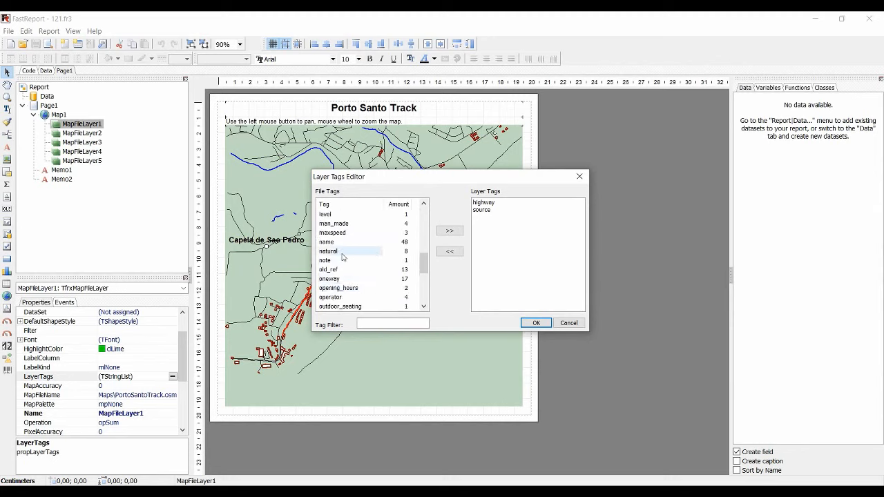
{"action": "left_click", "coordinate": [450, 231]}
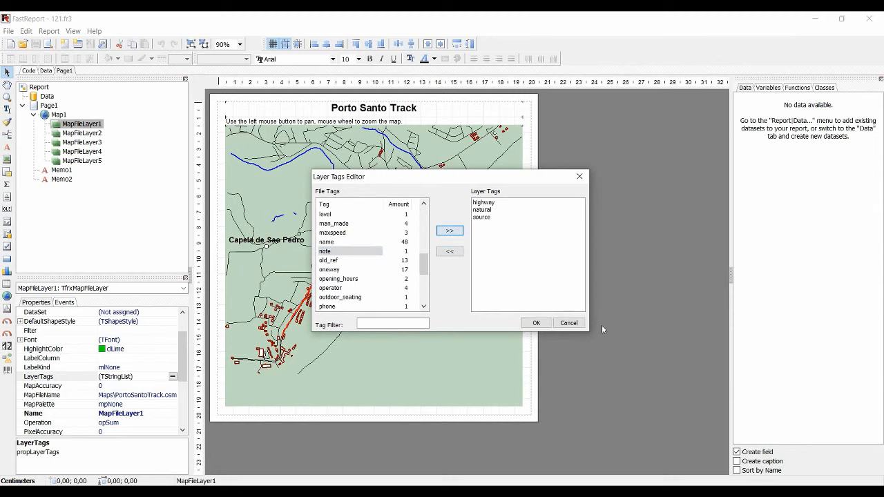
{"action": "left_click", "coordinate": [536, 323]}
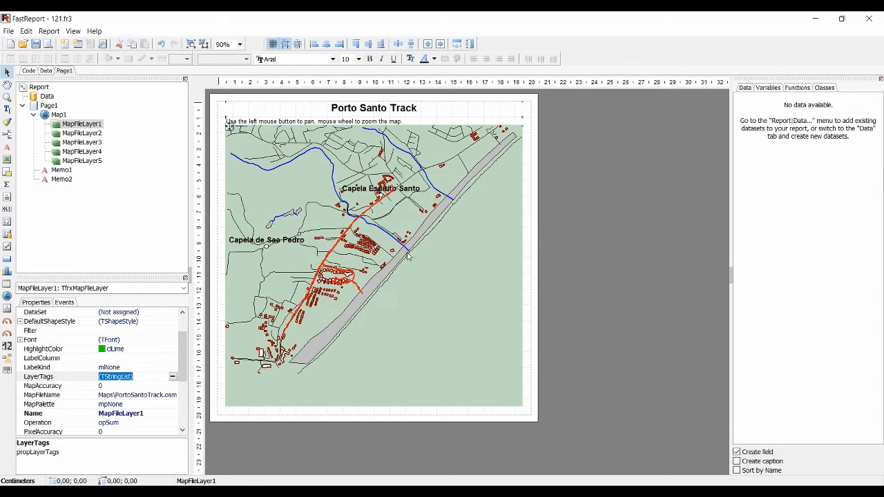
Remove the natural tag from the layer tags of MapFileLayer1
{"action": "left_click", "coordinate": [172, 376]}
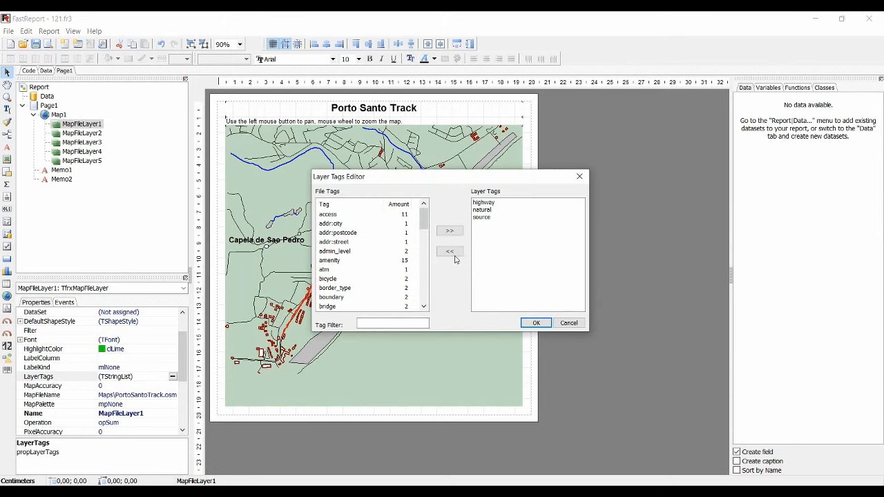
{"action": "left_click", "coordinate": [476, 210]}
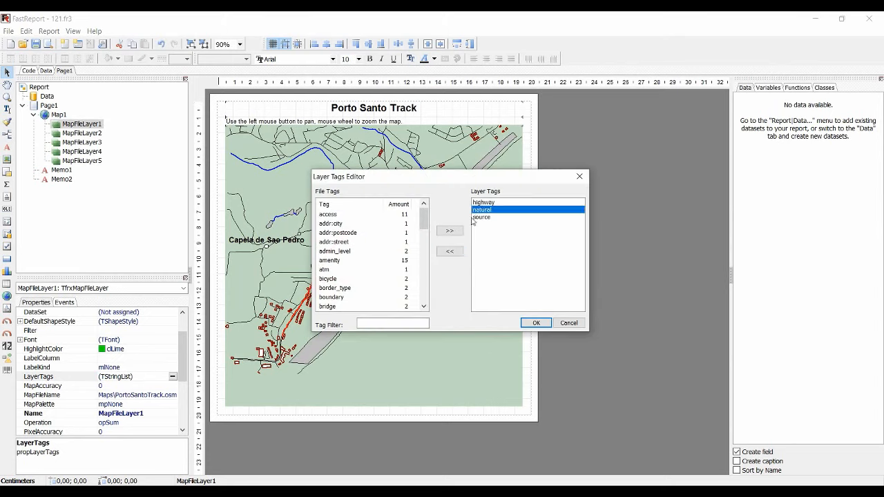
{"action": "left_click", "coordinate": [449, 251]}
{"action": "left_click", "coordinate": [535, 323]}
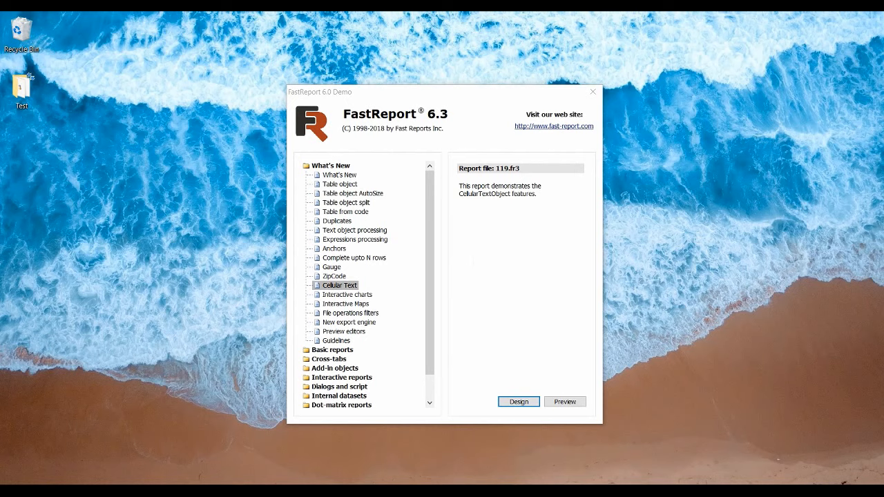
Open the Cellular Text demo report for design, preview its cellular text examples and close the preview
{"action": "left_click", "coordinate": [517, 404]}
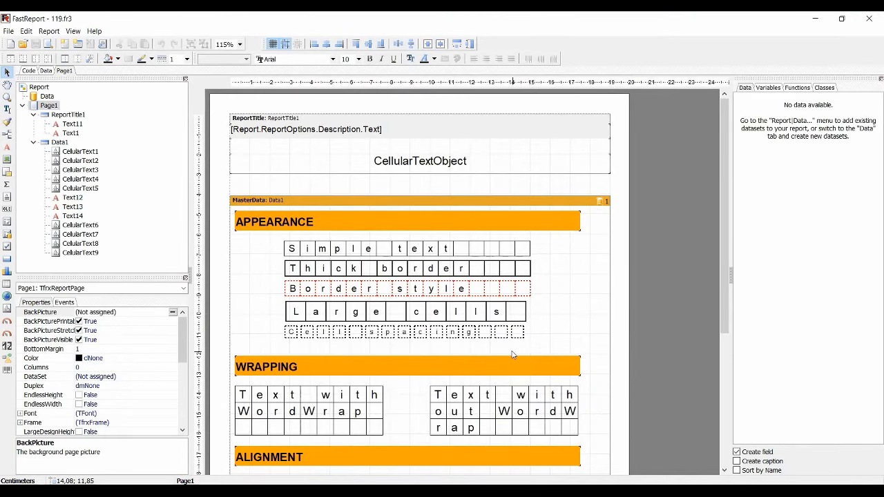
{"action": "left_click", "coordinate": [47, 43]}
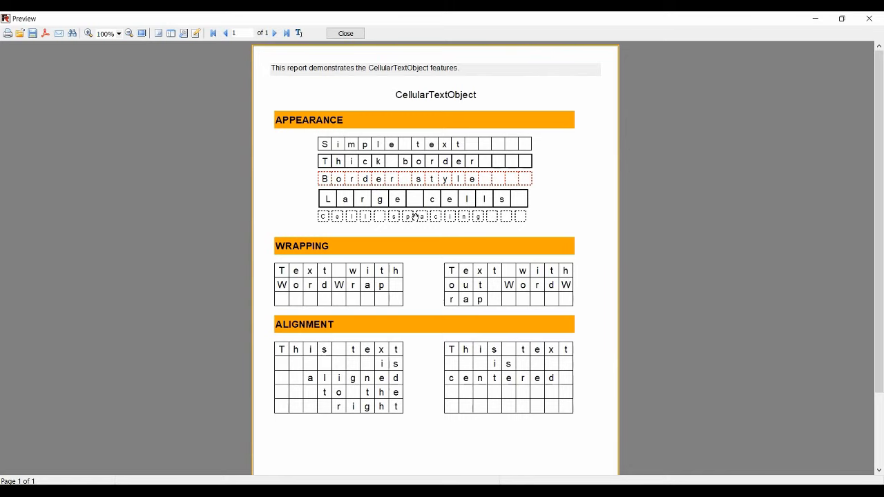
{"action": "left_click", "coordinate": [345, 33]}
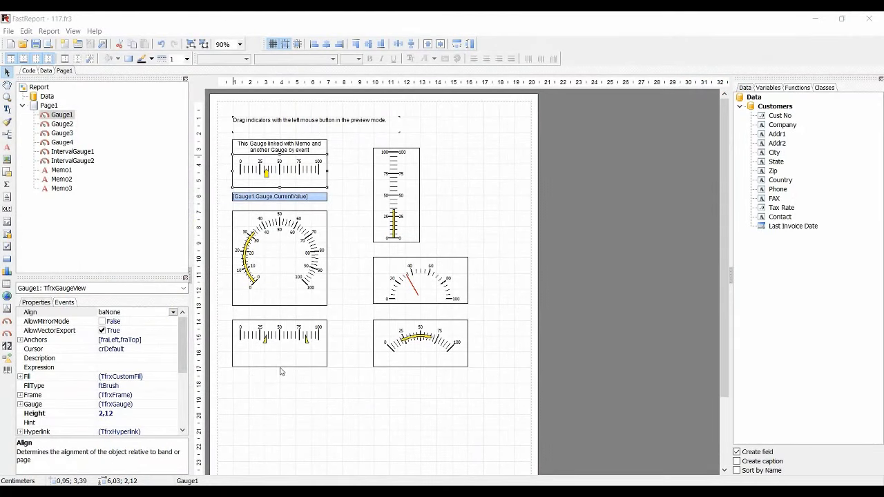
Edit Gauge1 in the Gauge Editor, trying the Vertical and Circle gauge kinds and settling on Horizontal
{"action": "double_click", "coordinate": [299, 177]}
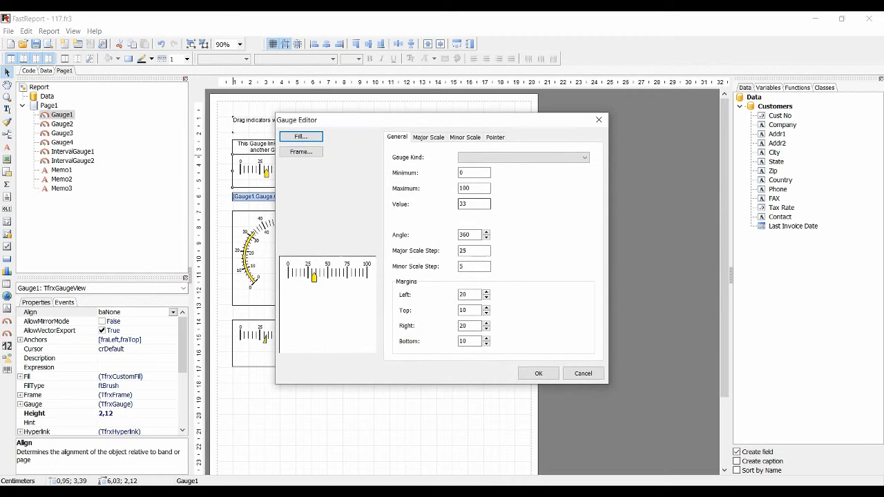
{"action": "left_click", "coordinate": [510, 158]}
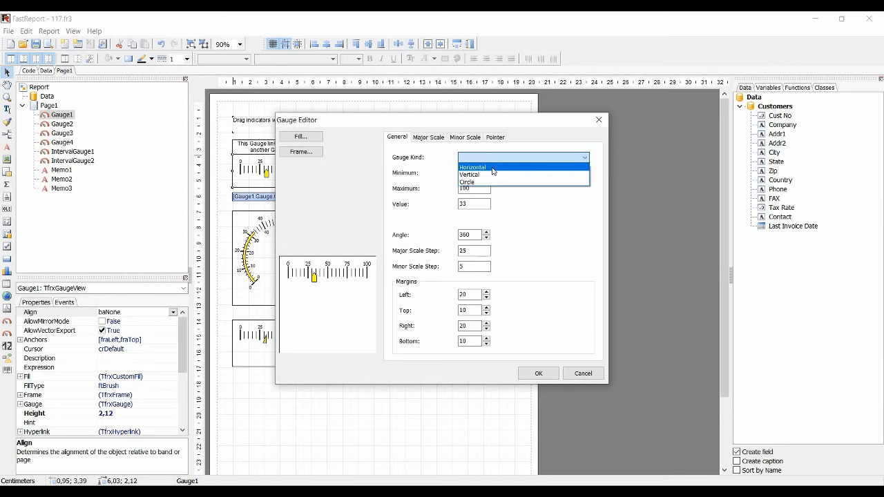
{"action": "left_click", "coordinate": [492, 169]}
{"action": "left_click", "coordinate": [492, 159]}
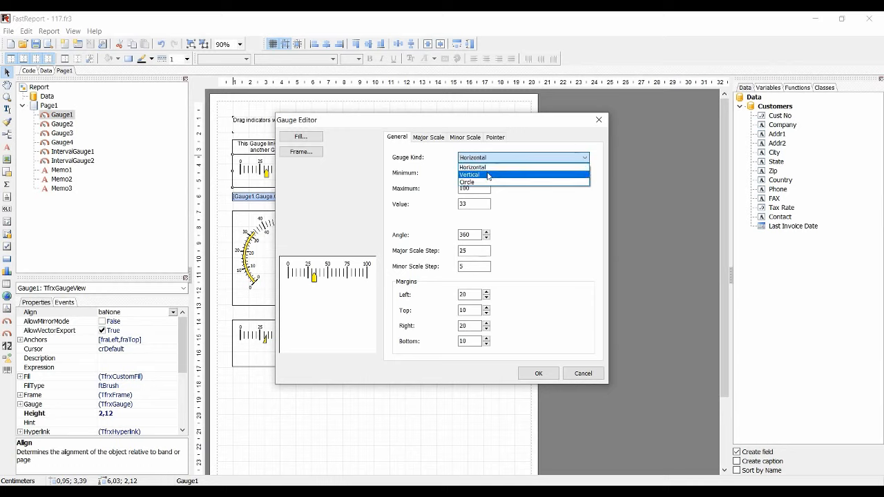
{"action": "left_click", "coordinate": [491, 174]}
{"action": "left_click", "coordinate": [490, 159]}
{"action": "left_click", "coordinate": [487, 177]}
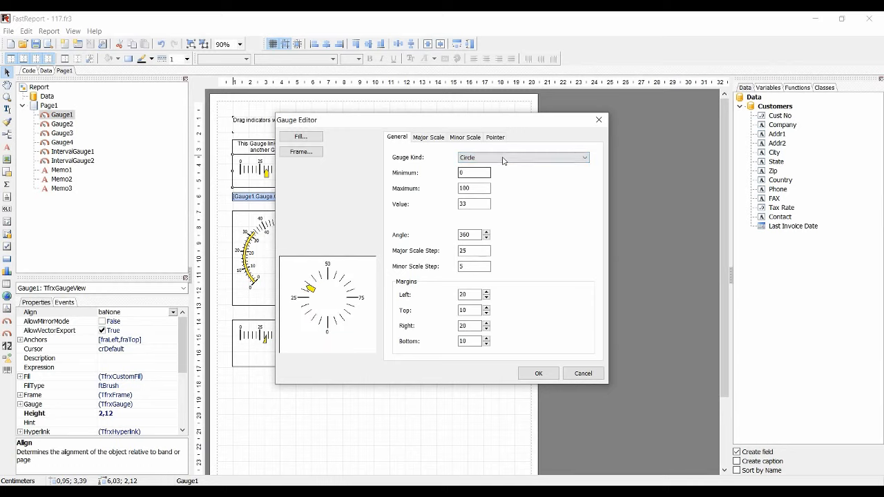
{"action": "left_click", "coordinate": [468, 156]}
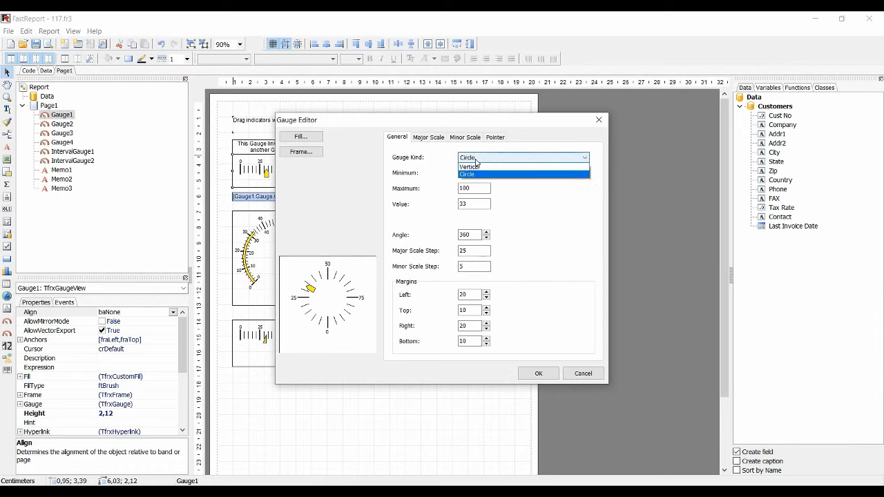
{"action": "left_click", "coordinate": [474, 168]}
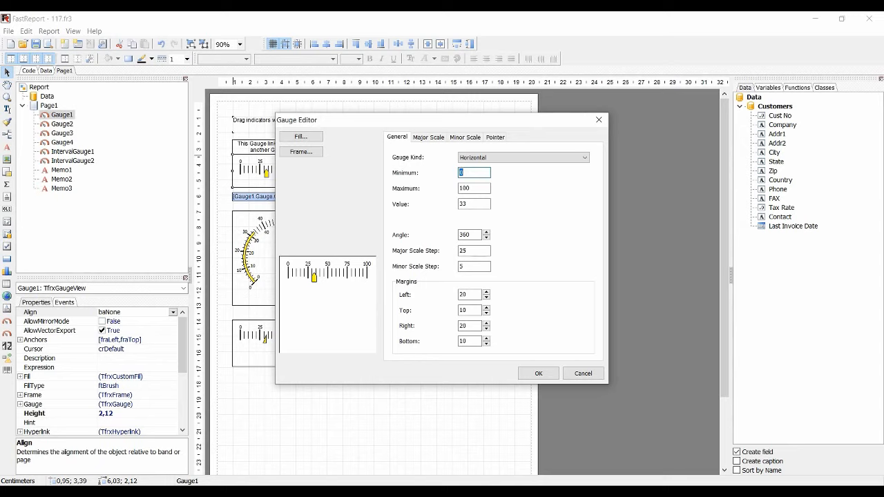
Try a minimum of 10 for Gauge1 and return the minimum to 0
{"action": "type", "text": "10"}
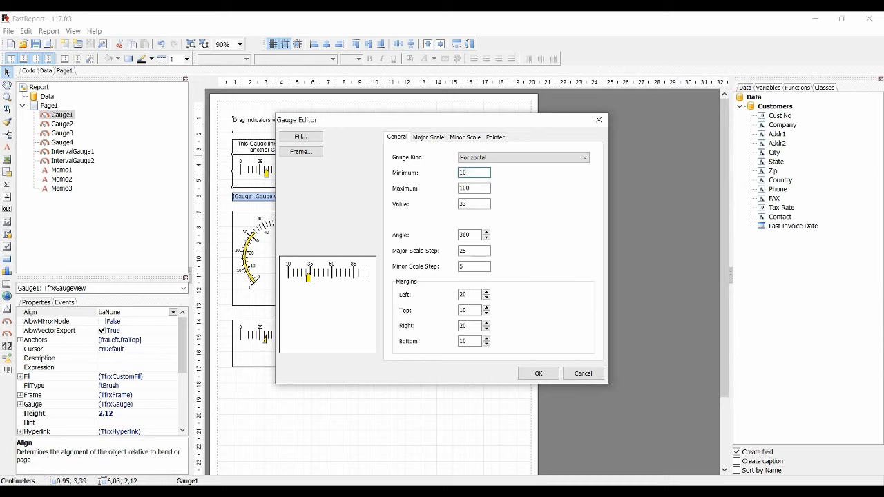
{"action": "key", "text": "shift+Home"}
{"action": "type", "text": "0"}
Go through Gauge1's maximum, value, angle and scale step settings, and set its left margin to 17
{"action": "left_click", "coordinate": [487, 188]}
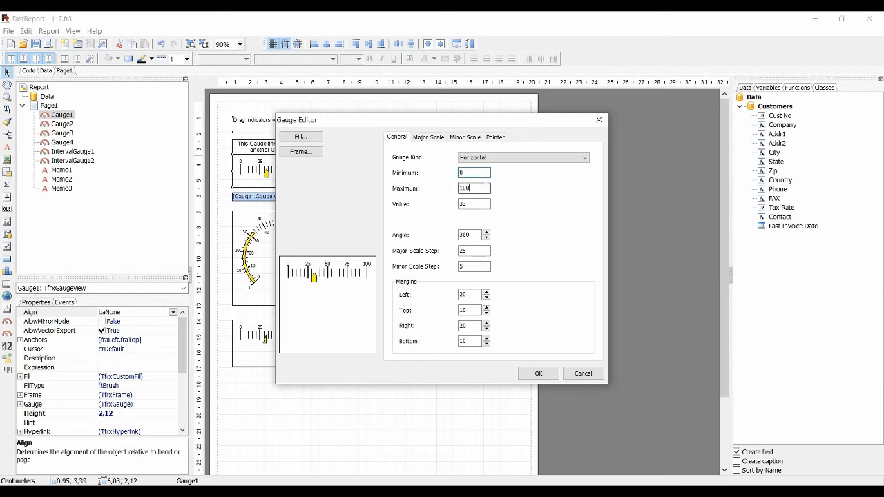
{"action": "key", "text": "Tab"}
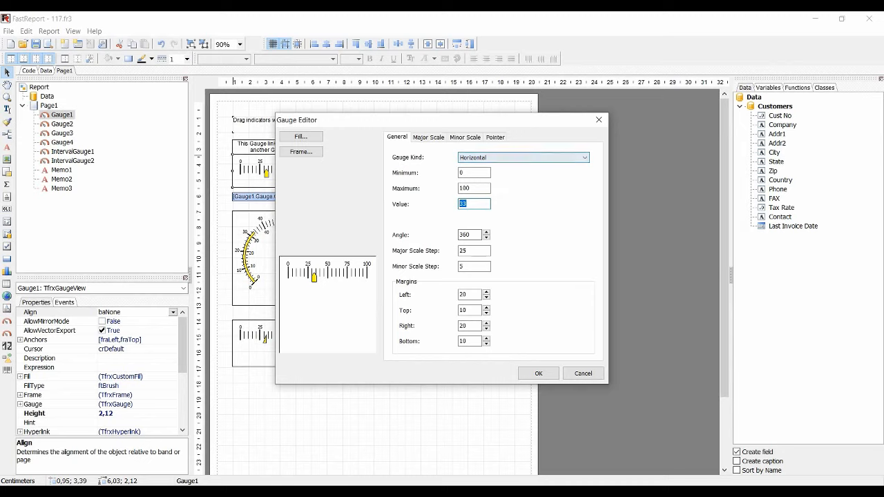
{"action": "key", "text": "Tab"}
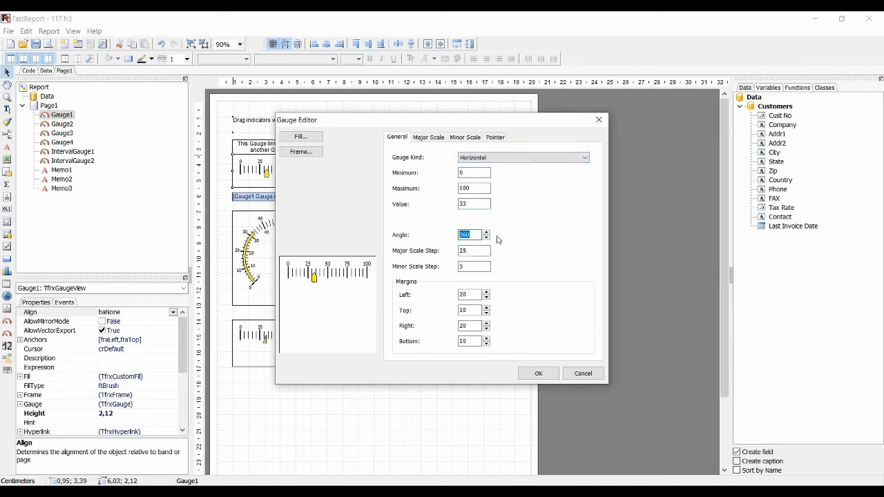
{"action": "key", "text": "Tab"}
{"action": "key", "text": "Tab"}
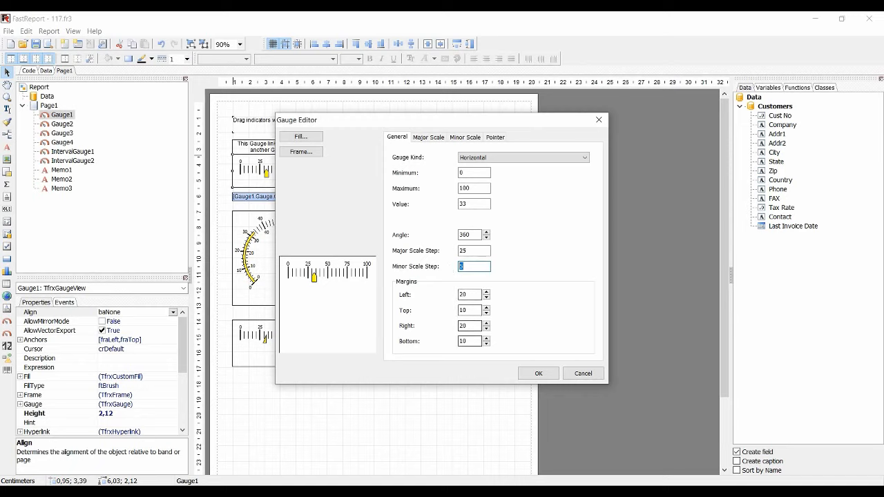
{"action": "left_click", "coordinate": [486, 298]}
{"action": "left_click", "coordinate": [487, 297]}
{"action": "left_click", "coordinate": [487, 298]}
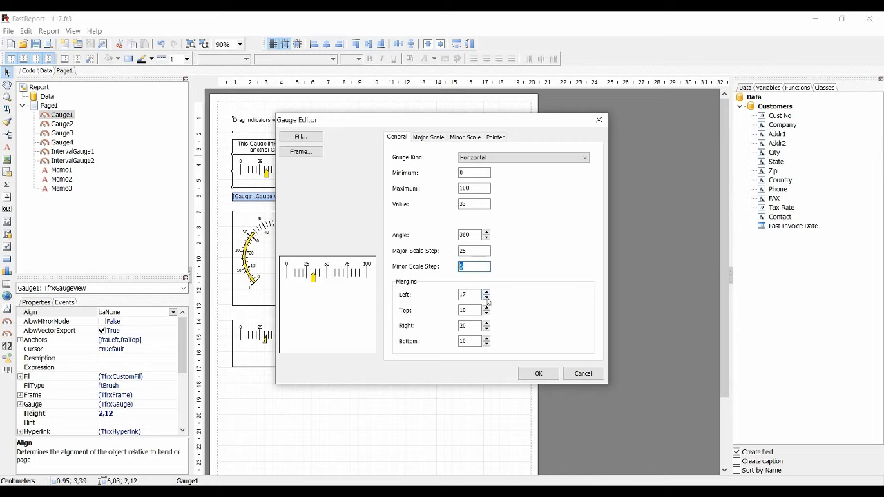
Try hiding and showing the major scale of Gauge1 and its digits
{"action": "left_click", "coordinate": [431, 138]}
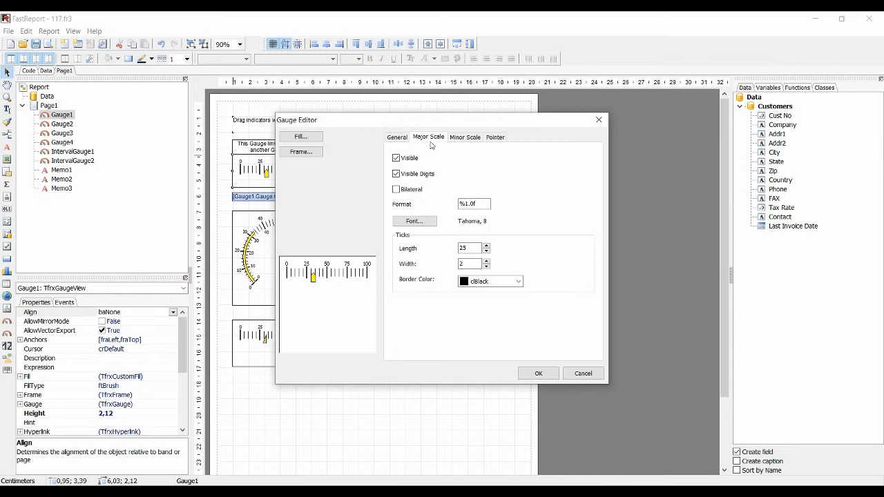
{"action": "left_click", "coordinate": [397, 159]}
{"action": "left_click", "coordinate": [396, 159]}
{"action": "left_click", "coordinate": [396, 174]}
Try clMaroon as the border color of the major scale's ticks
{"action": "left_click", "coordinate": [517, 281]}
{"action": "left_click", "coordinate": [502, 302]}
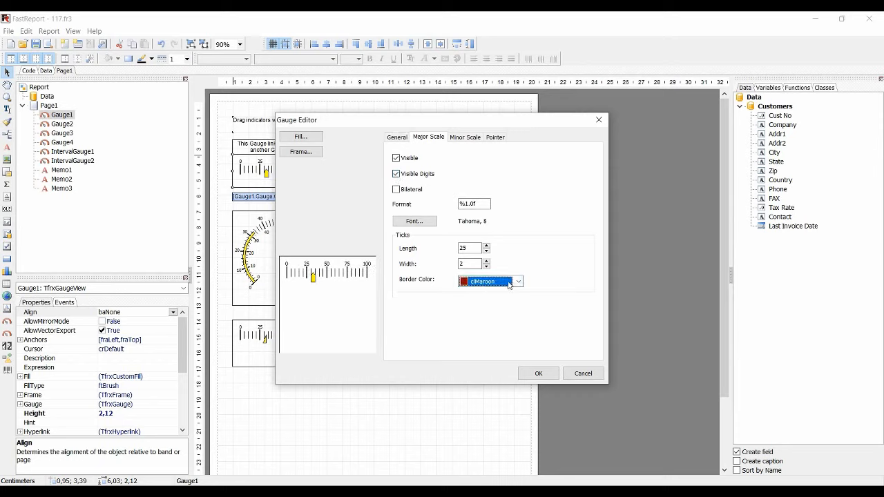
{"action": "left_click", "coordinate": [518, 281]}
{"action": "left_click_drag", "start_coordinate": [517, 304], "coordinate": [517, 299]}
{"action": "left_click", "coordinate": [491, 300]}
{"action": "left_click", "coordinate": [518, 282]}
{"action": "left_click", "coordinate": [503, 295]}
Review the minor scale settings and set the pointer kind to Pentagon after trying Segment, Triangle and Diamond
{"action": "left_click", "coordinate": [458, 139]}
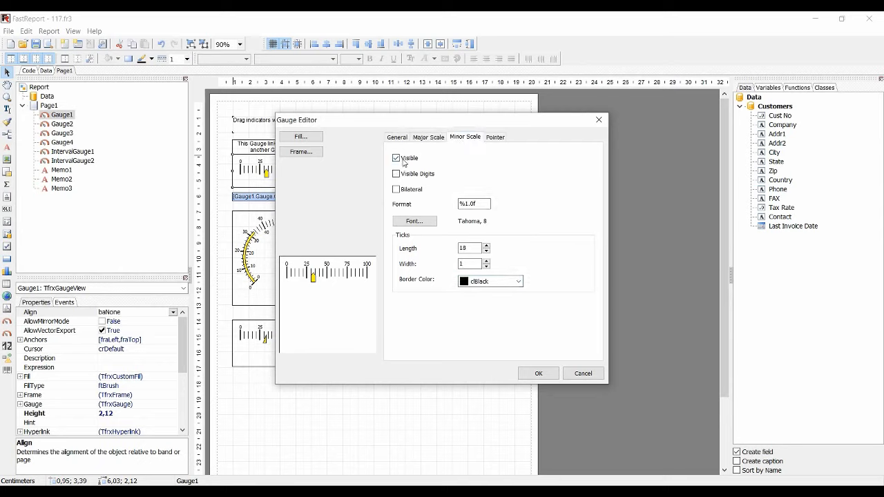
{"action": "left_click", "coordinate": [494, 137]}
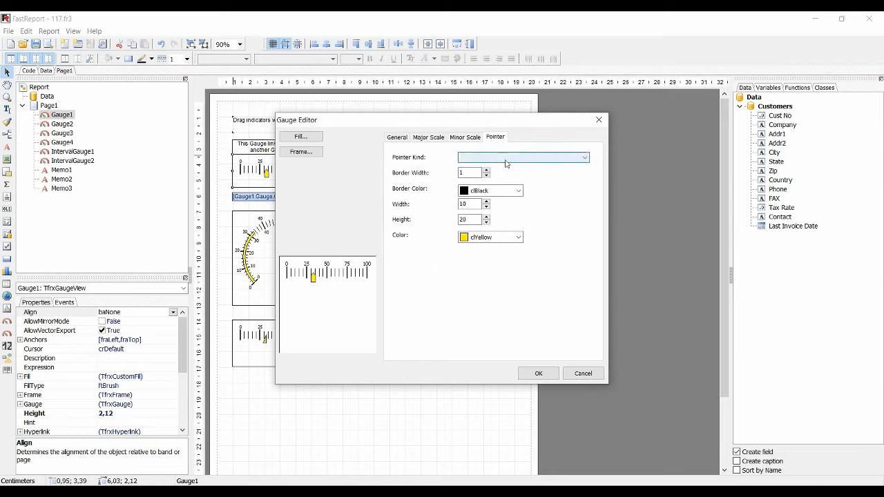
{"action": "left_click", "coordinate": [507, 158]}
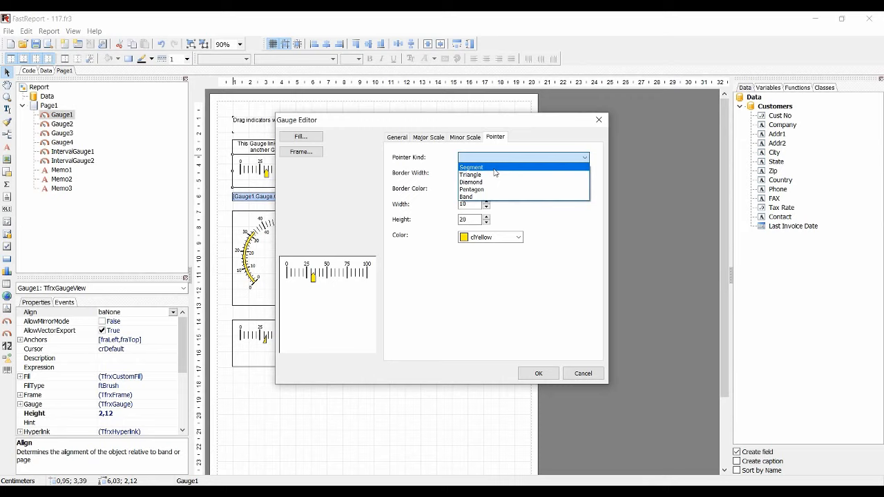
{"action": "left_click", "coordinate": [495, 173]}
{"action": "left_click", "coordinate": [490, 162]}
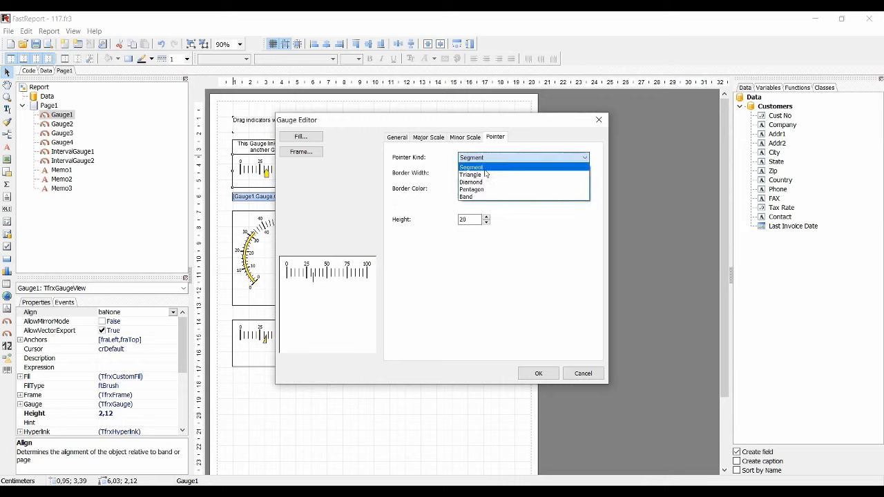
{"action": "left_click", "coordinate": [489, 176]}
{"action": "left_click", "coordinate": [487, 163]}
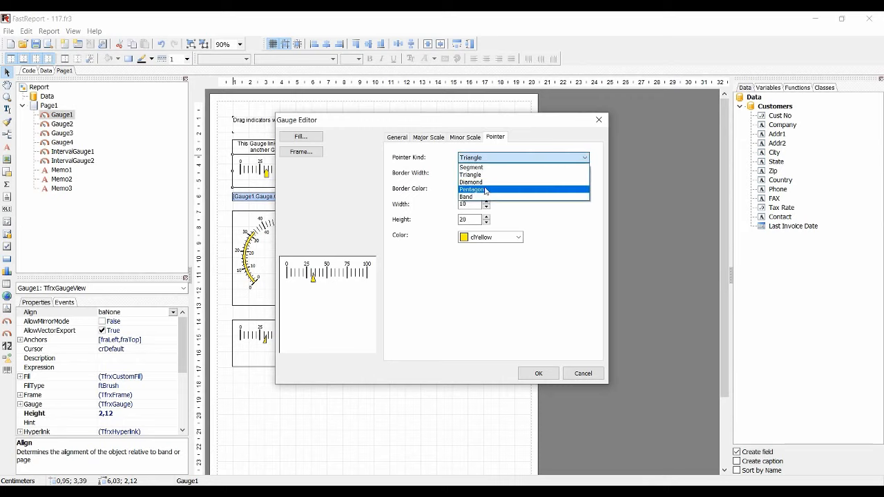
{"action": "left_click", "coordinate": [488, 182]}
{"action": "left_click", "coordinate": [492, 160]}
{"action": "left_click", "coordinate": [480, 190]}
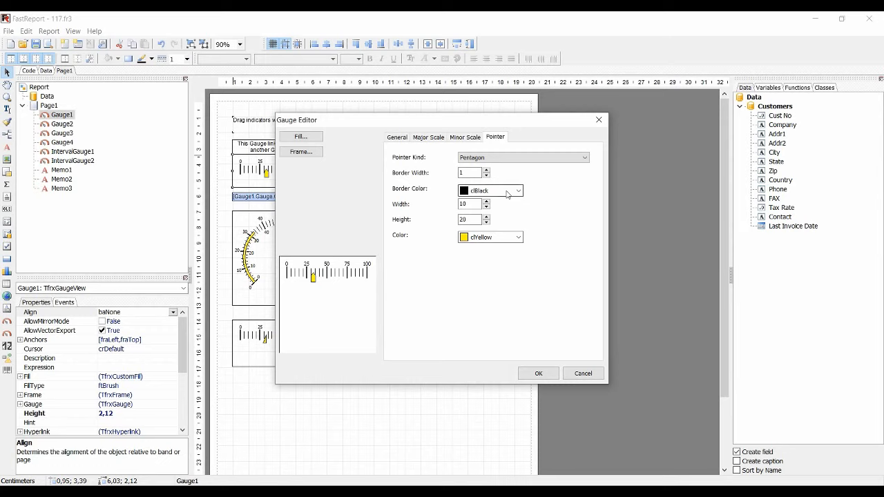
Review the border color and color choices for Gauge1's pointer
{"action": "left_click", "coordinate": [509, 194]}
{"action": "left_click", "coordinate": [509, 194]}
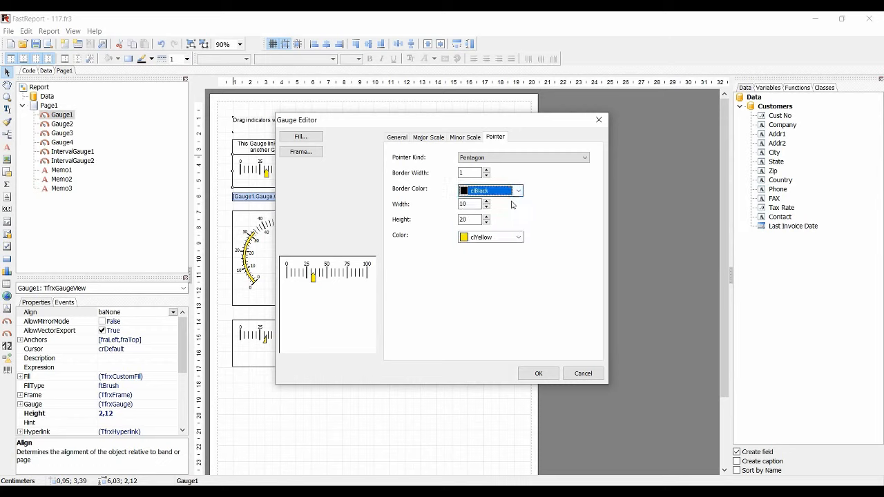
{"action": "left_click", "coordinate": [514, 237]}
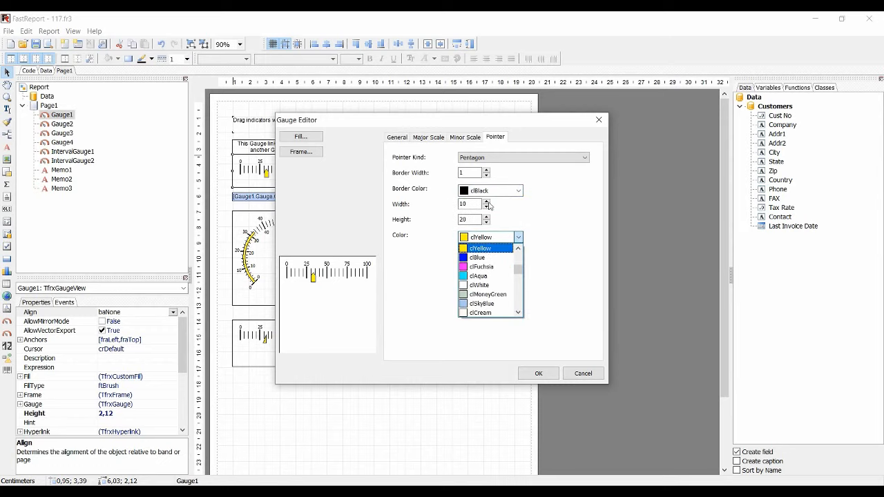
{"action": "left_click", "coordinate": [511, 239]}
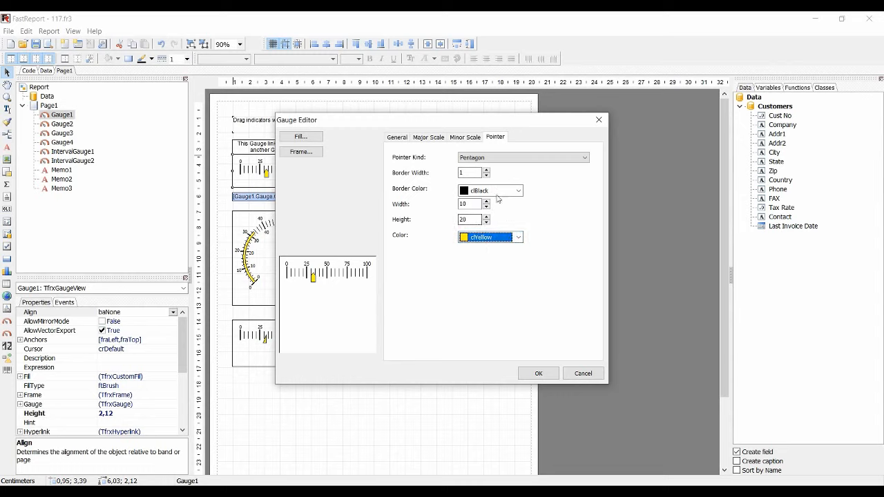
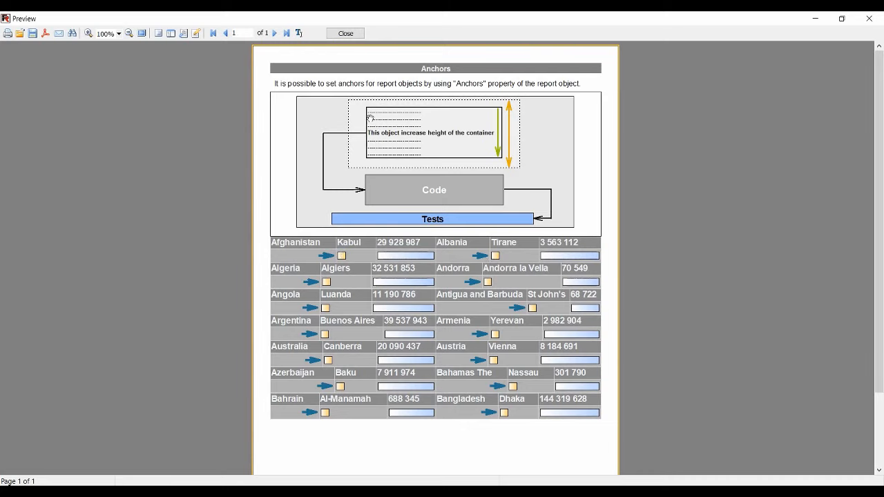
Set the fraLeft anchor of the arrow line Line9 in the Country table to True and preview the Anchors report
{"action": "left_click", "coordinate": [345, 34]}
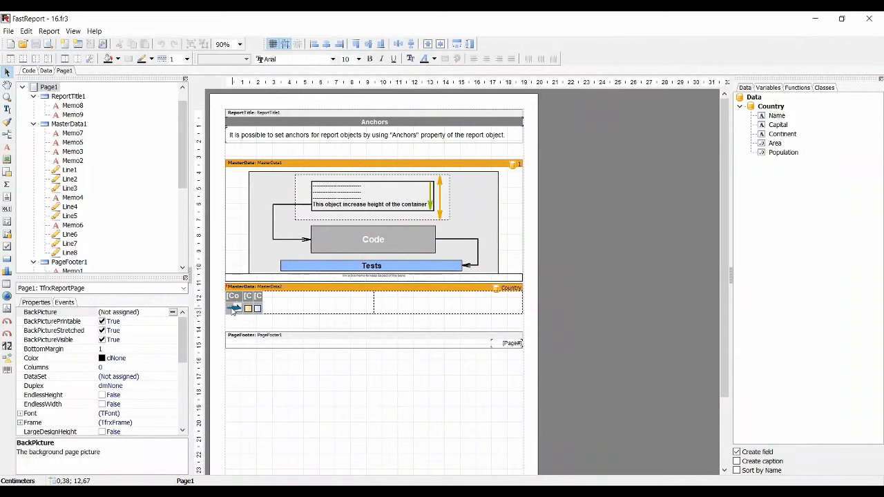
{"action": "left_click", "coordinate": [234, 308]}
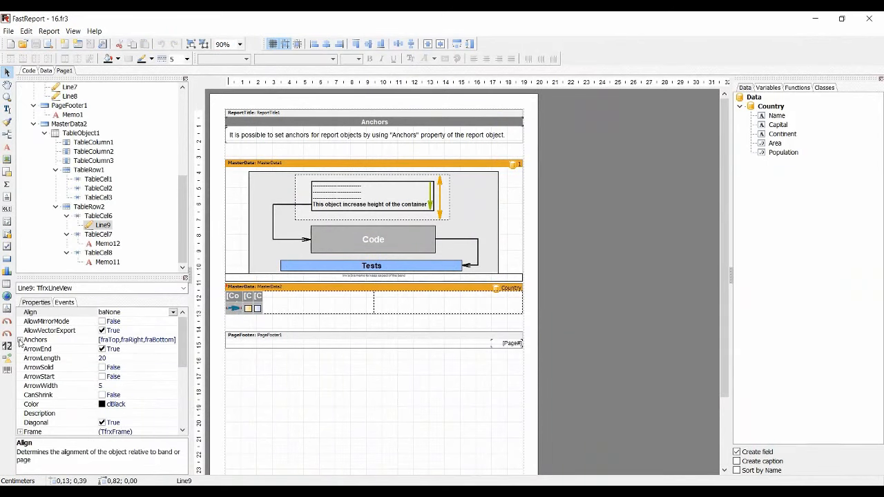
{"action": "left_click", "coordinate": [20, 340]}
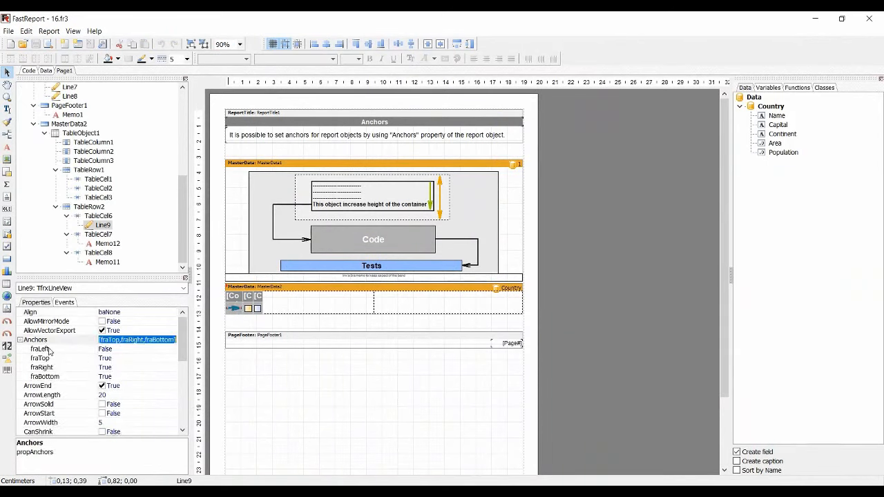
{"action": "left_click", "coordinate": [119, 350]}
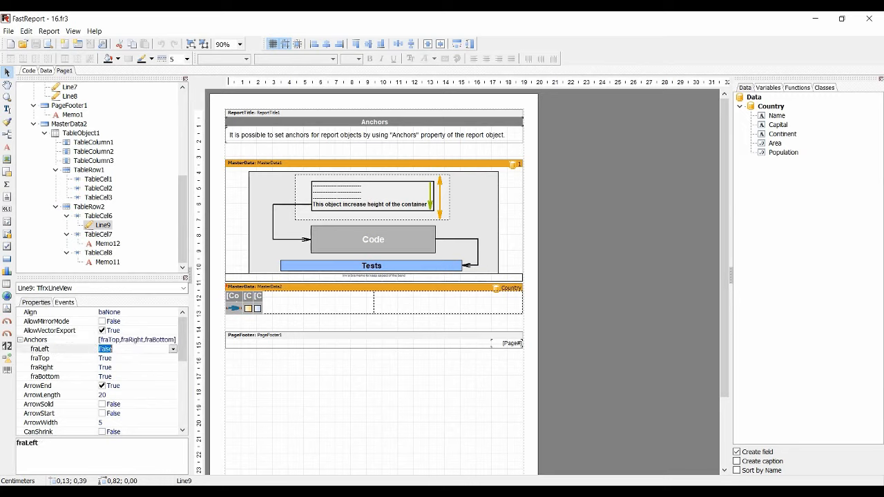
{"action": "left_click", "coordinate": [173, 349]}
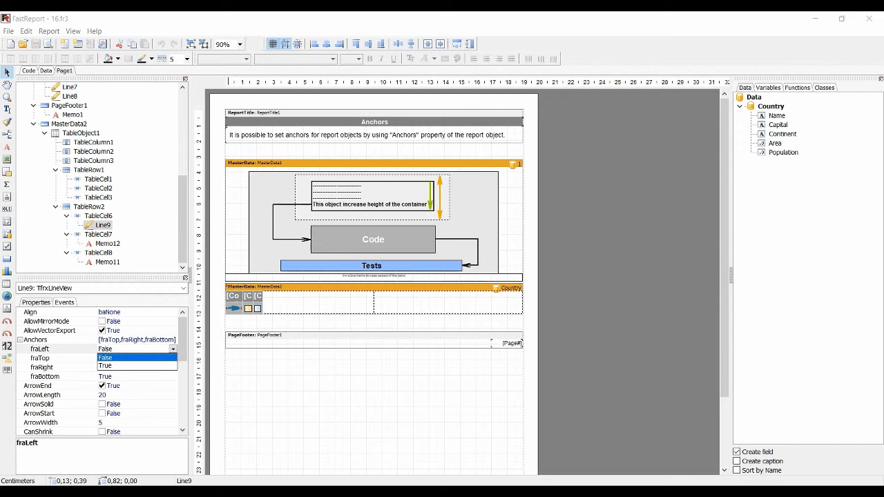
{"action": "left_click", "coordinate": [125, 366]}
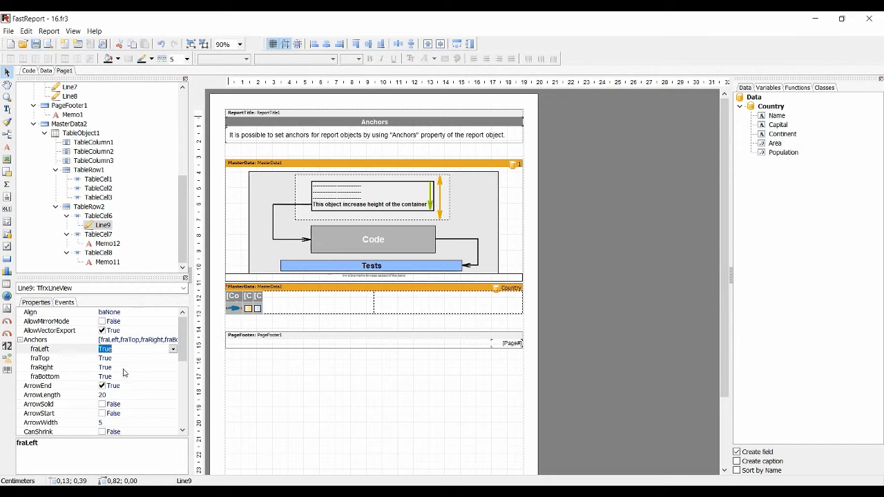
{"action": "left_click", "coordinate": [48, 43]}
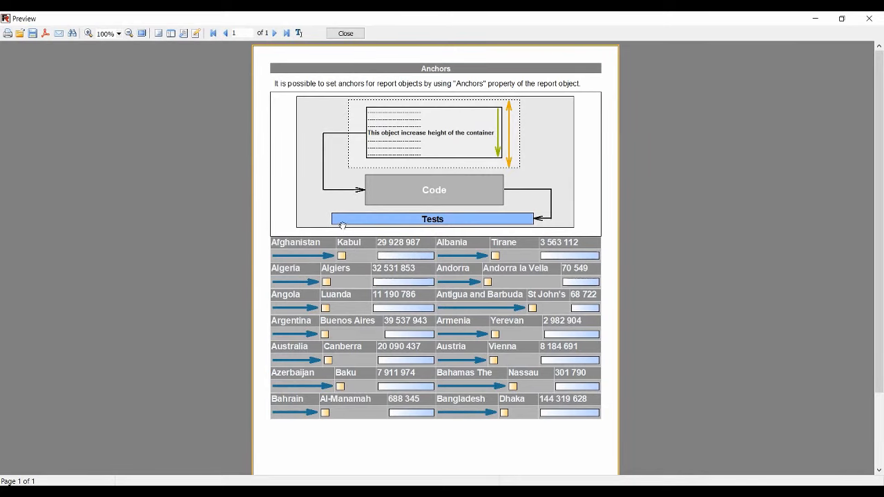
{"action": "left_click", "coordinate": [345, 33]}
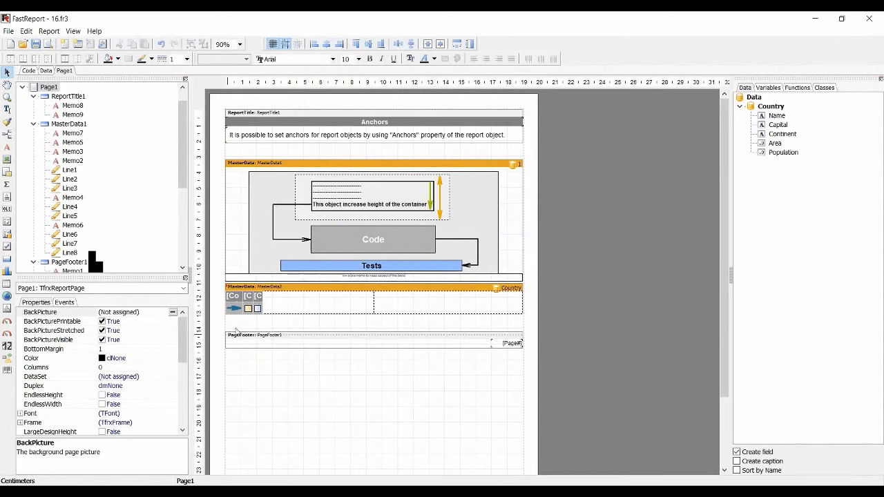
Set the fraRight anchor of the arrow line Line9 to False and preview the Anchors report
{"action": "left_click", "coordinate": [233, 309]}
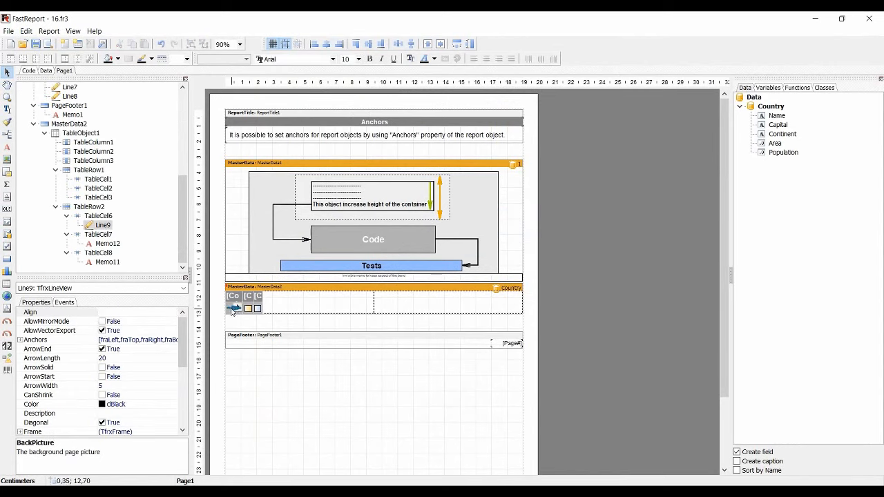
{"action": "left_click", "coordinate": [21, 339]}
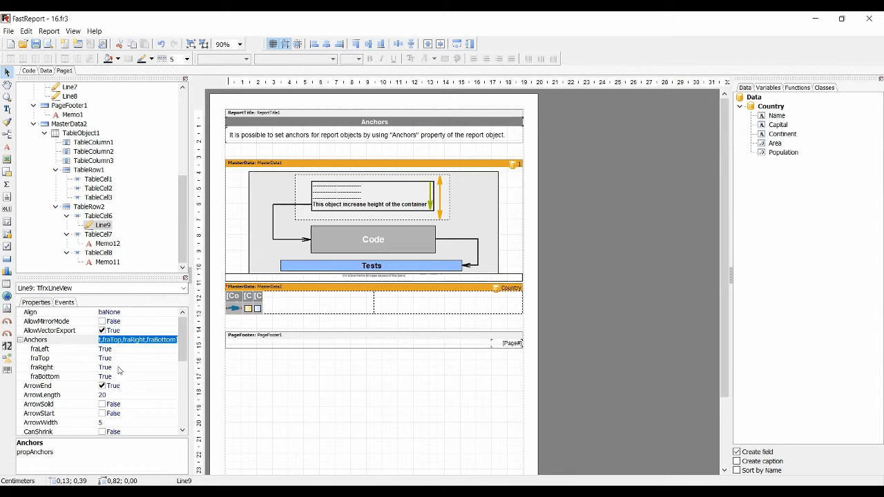
{"action": "double_click", "coordinate": [118, 367]}
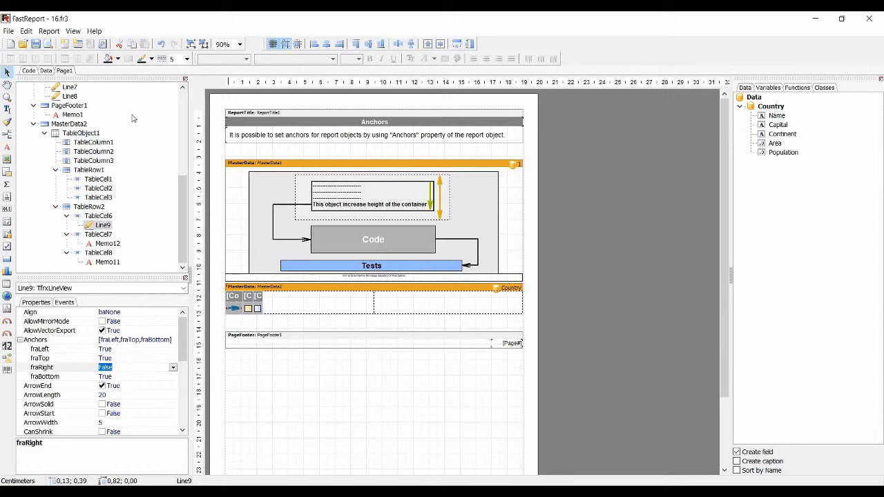
{"action": "left_click", "coordinate": [48, 44]}
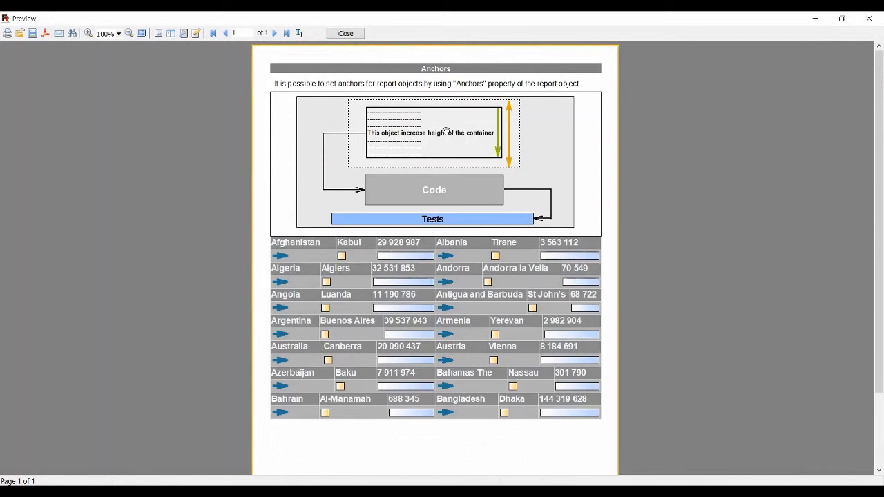
{"action": "left_click", "coordinate": [335, 33]}
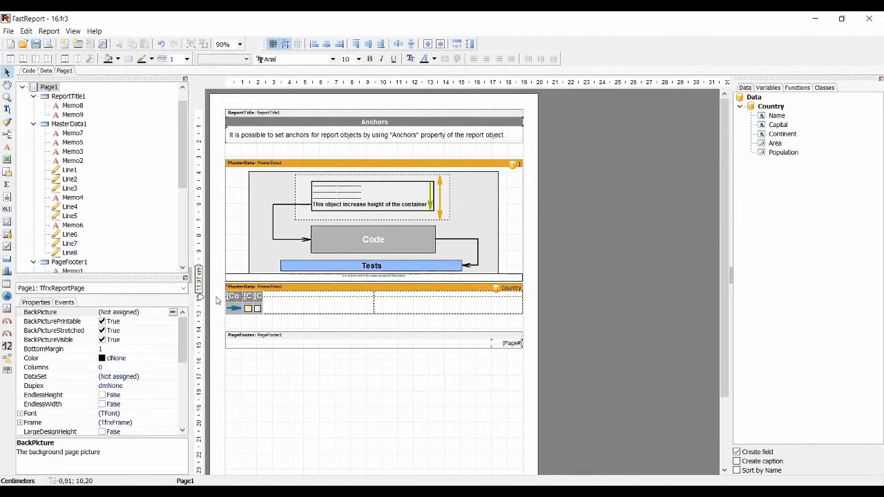
Set Memo12's fraLeft anchor to False and fraRight anchor to True, and preview the report
{"action": "scroll", "coordinate": [64, 262], "scroll_direction": "down", "scroll_amount": 6}
{"action": "left_click", "coordinate": [102, 226]}
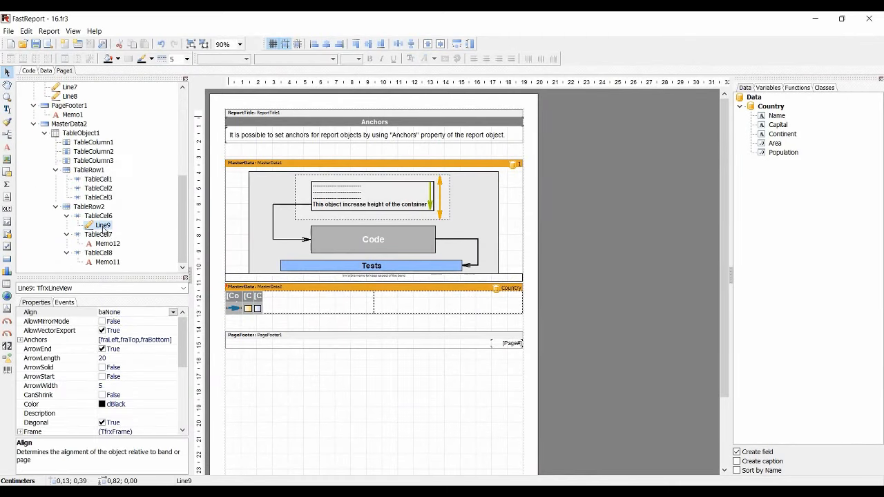
{"action": "left_click", "coordinate": [105, 243]}
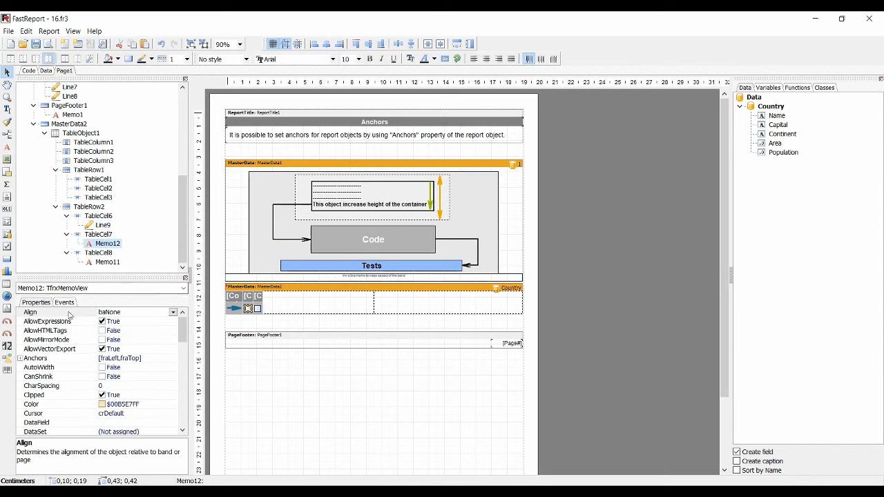
{"action": "left_click", "coordinate": [20, 358]}
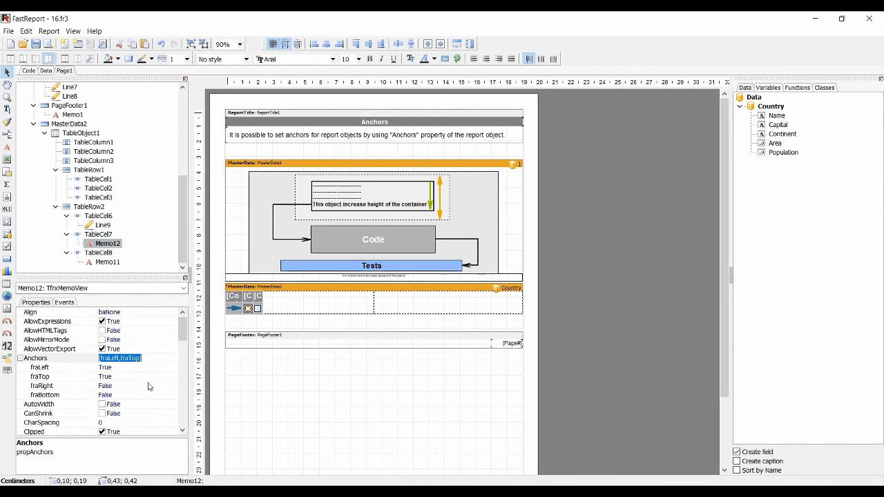
{"action": "double_click", "coordinate": [104, 368]}
{"action": "double_click", "coordinate": [105, 385]}
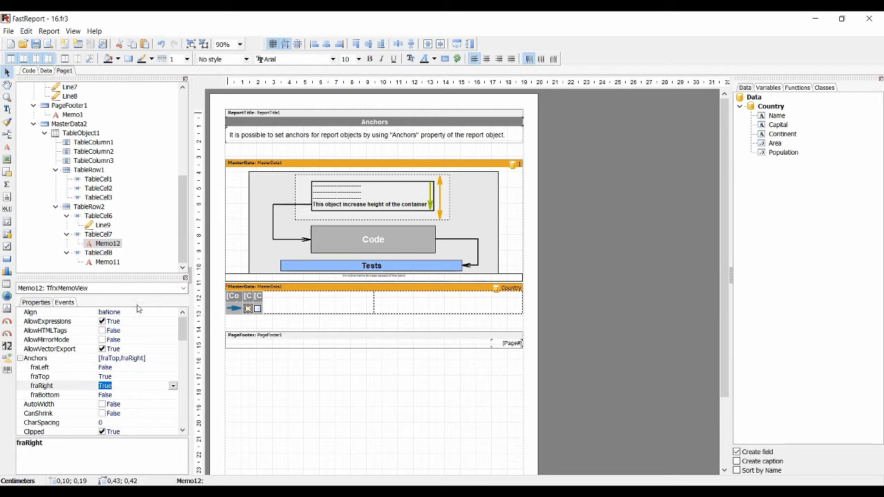
{"action": "key", "text": "ctrl+p"}
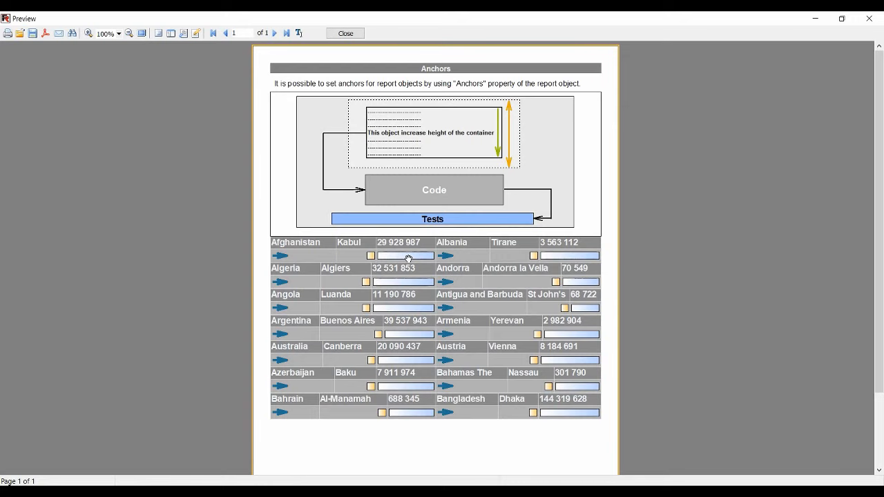
{"action": "left_click", "coordinate": [345, 34]}
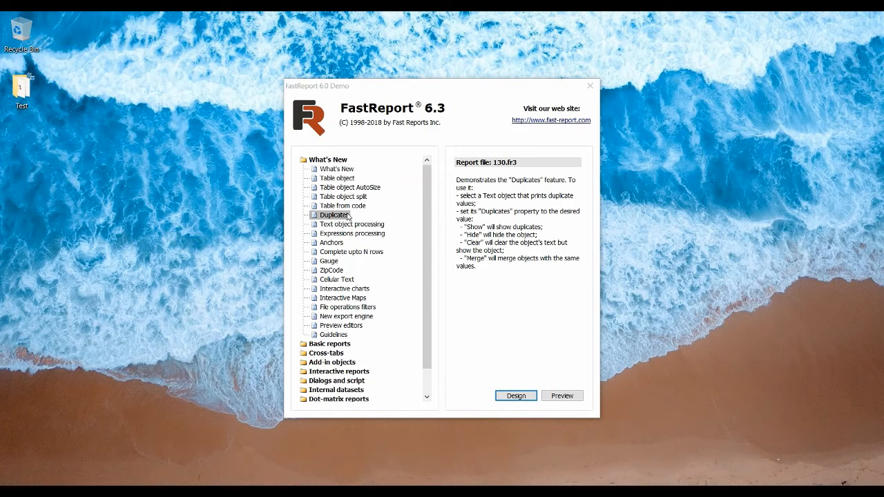
Open the Duplicates demo report 130.fr3 in the designer and preview its customer list
{"action": "left_click", "coordinate": [503, 391]}
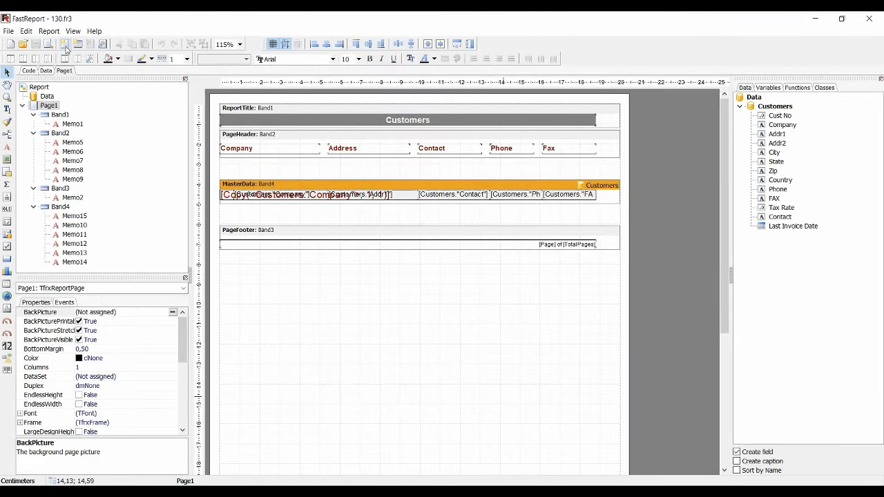
{"action": "left_click", "coordinate": [42, 40]}
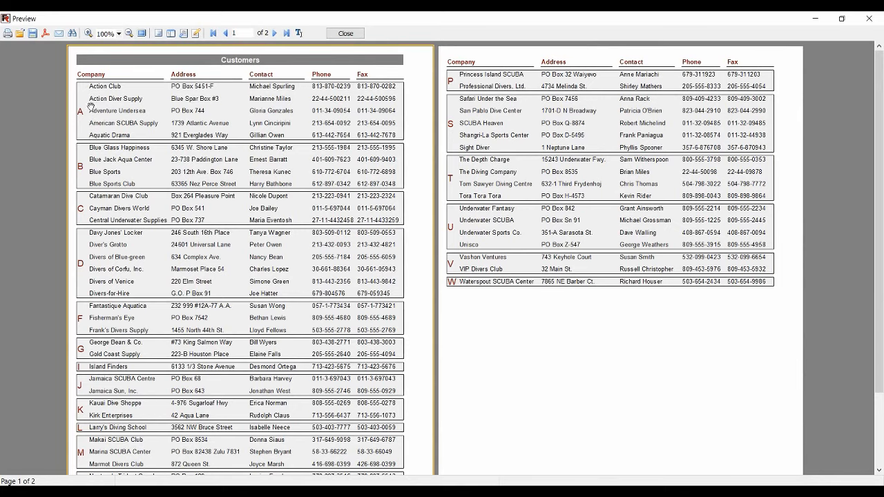
{"action": "left_click", "coordinate": [346, 33]}
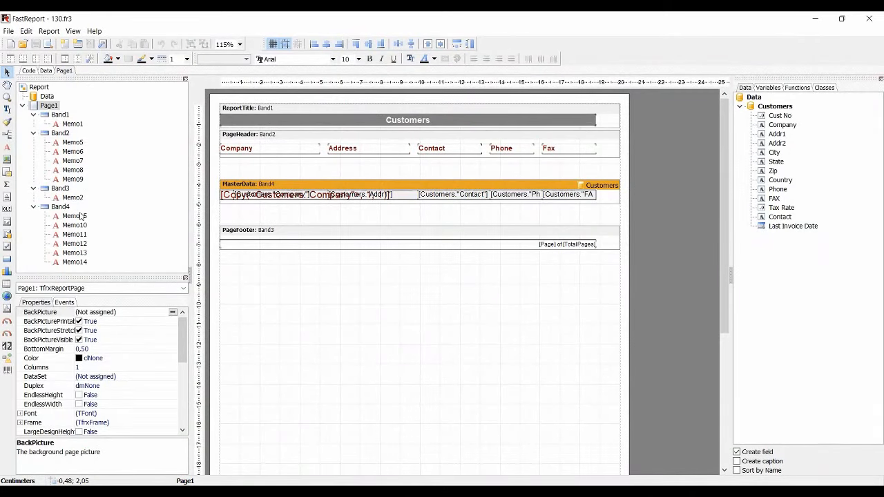
Try dmClear as the Duplicates mode of Memo15 in Band4 and preview the customer list
{"action": "left_click", "coordinate": [81, 216]}
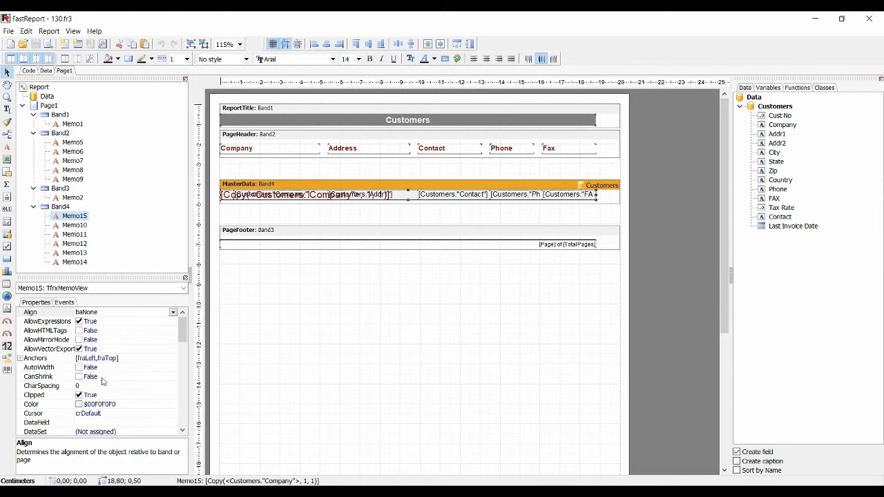
{"action": "scroll", "coordinate": [109, 406], "scroll_direction": "down", "scroll_amount": 1}
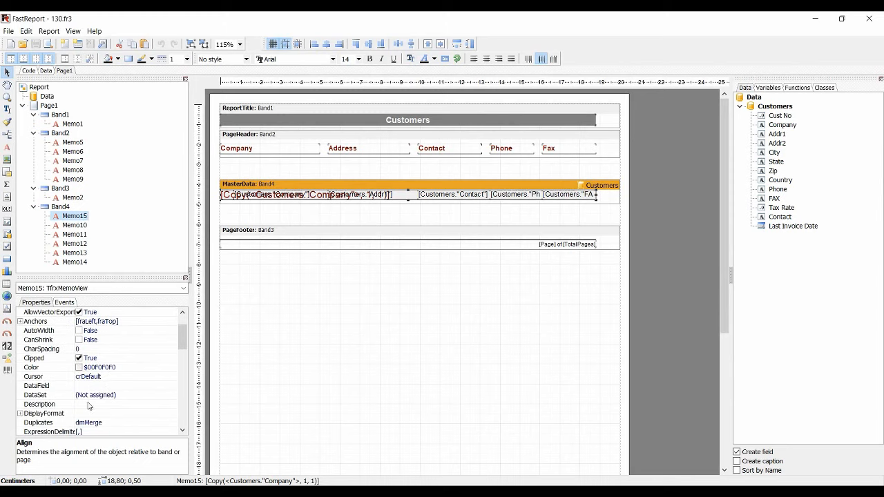
{"action": "scroll", "coordinate": [90, 415], "scroll_direction": "down", "scroll_amount": 1}
{"action": "left_click", "coordinate": [101, 388]}
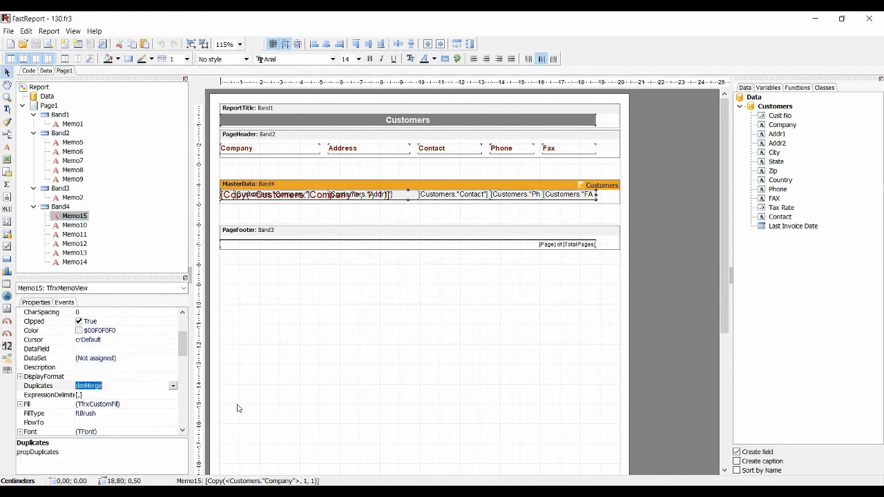
{"action": "left_click", "coordinate": [172, 386]}
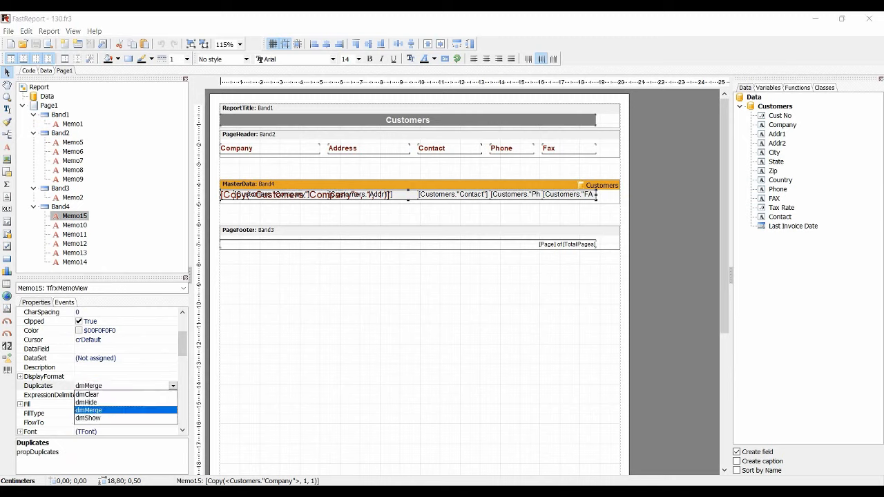
{"action": "left_click", "coordinate": [97, 395]}
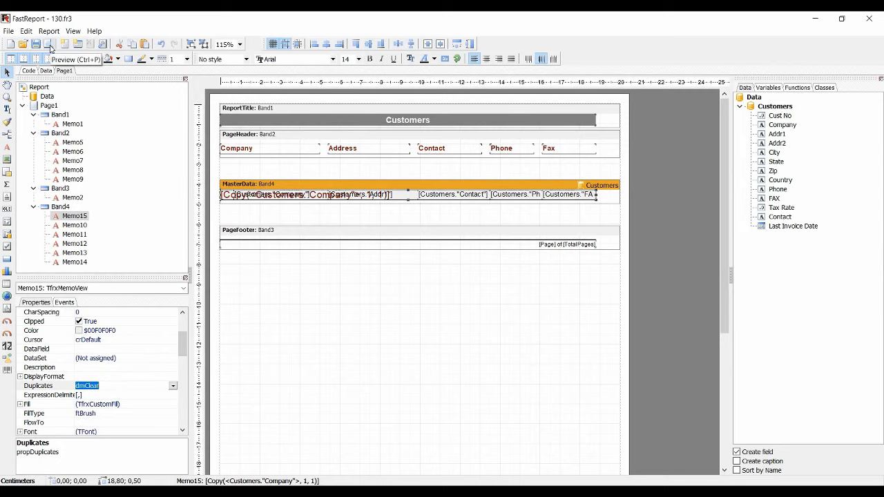
{"action": "left_click", "coordinate": [48, 45]}
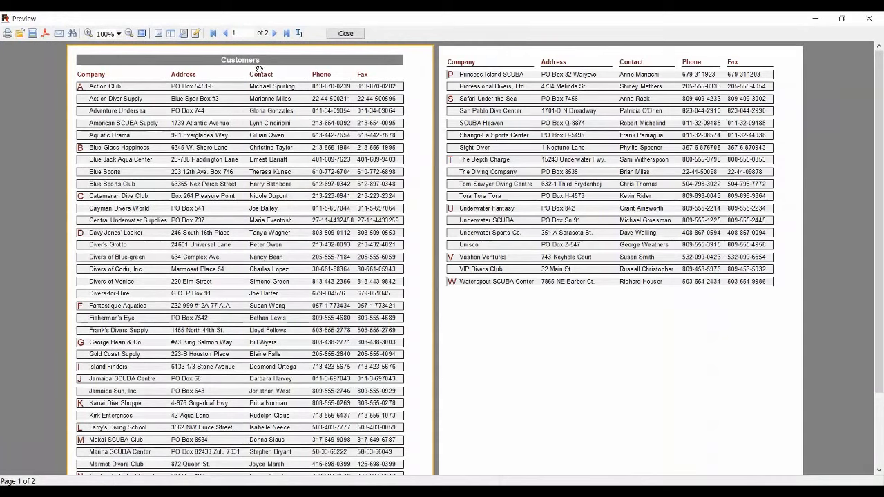
{"action": "left_click", "coordinate": [345, 33]}
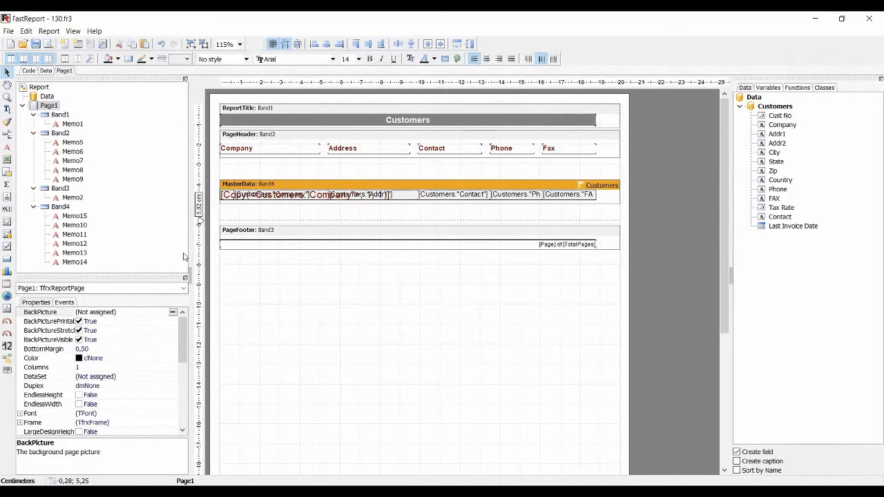
Set the Duplicates property of Memo15 to dmHide and preview the customer list
{"action": "left_click", "coordinate": [74, 216]}
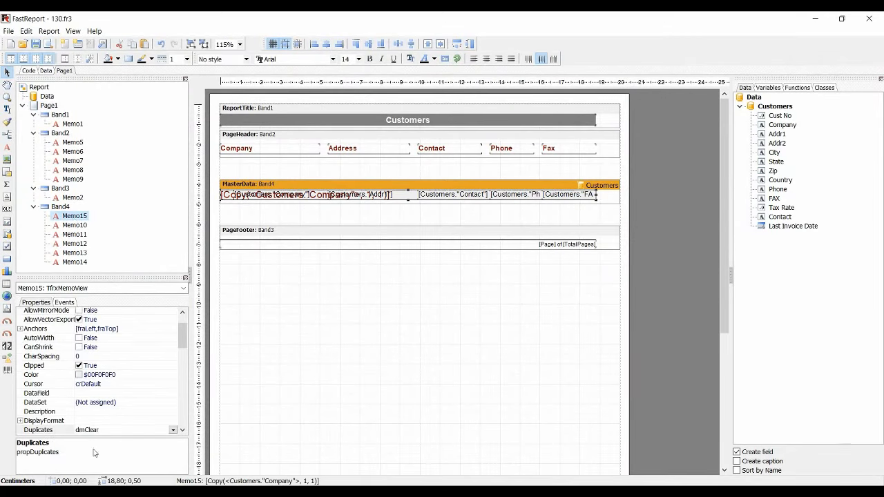
{"action": "left_click", "coordinate": [173, 430]}
{"action": "left_click", "coordinate": [87, 454]}
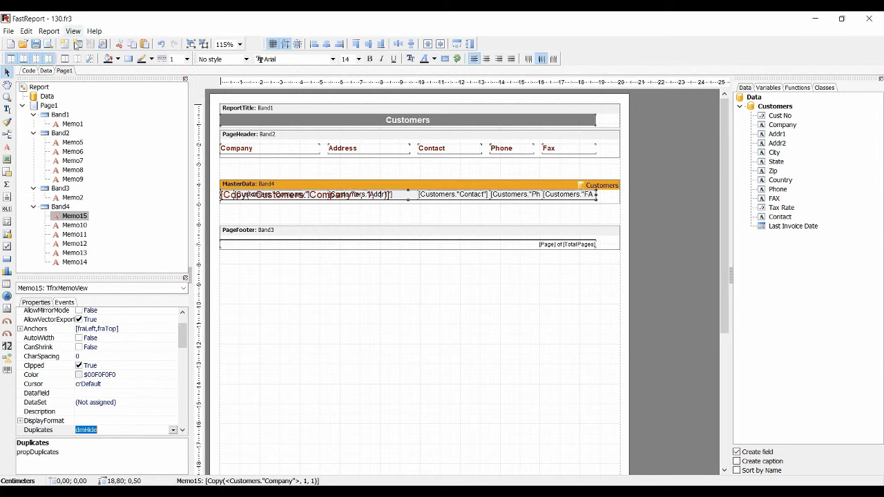
{"action": "left_click", "coordinate": [48, 44]}
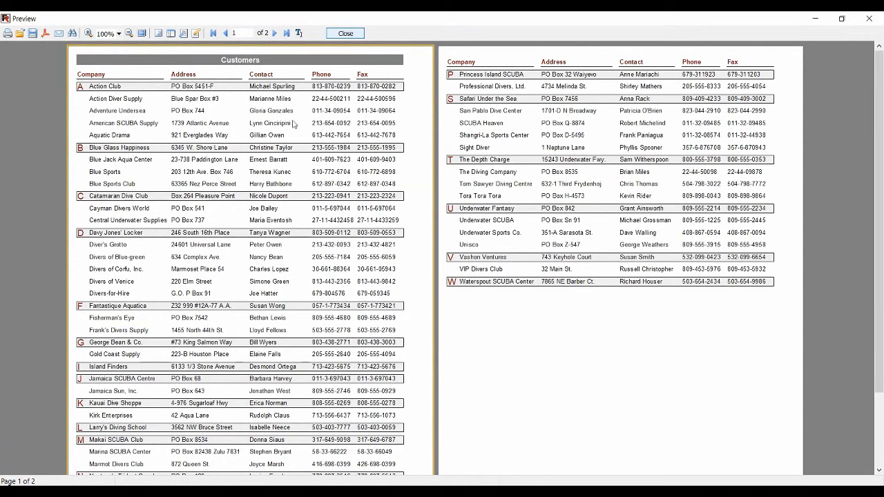
{"action": "left_click", "coordinate": [345, 33]}
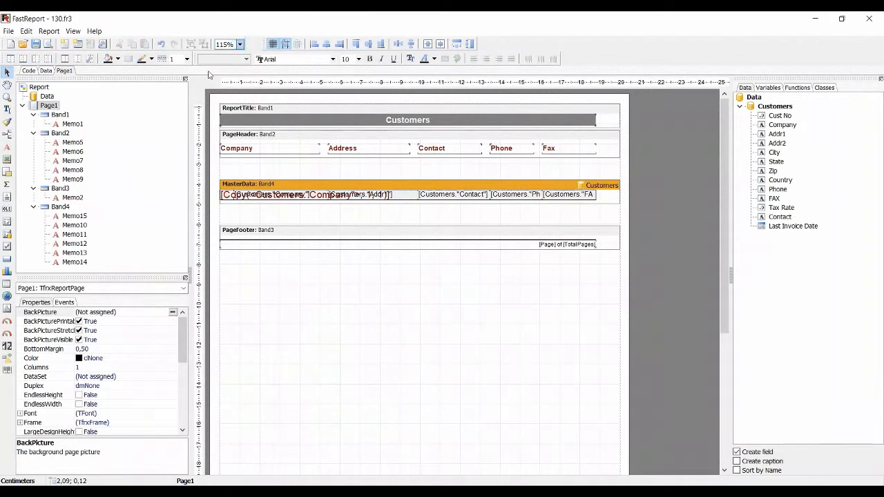
Try dmShow as the Duplicates mode of Memo15 in Band4 and preview the customer list
{"action": "left_click", "coordinate": [66, 215]}
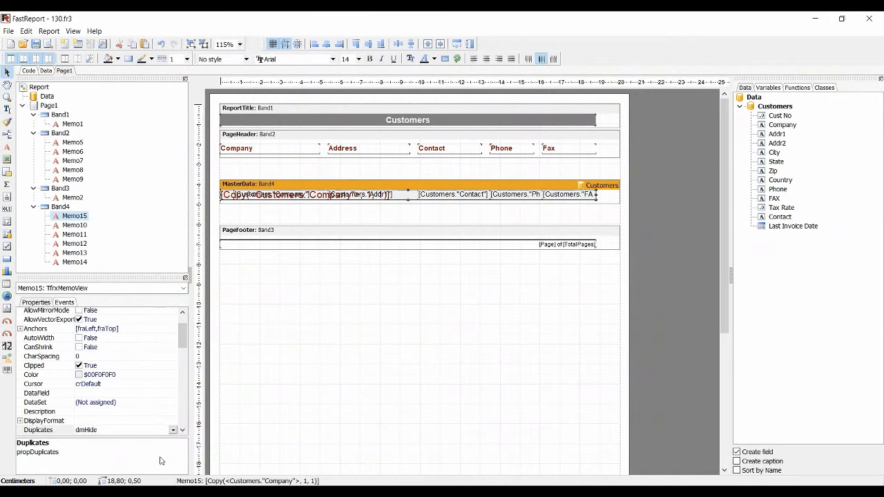
{"action": "left_click", "coordinate": [172, 430]}
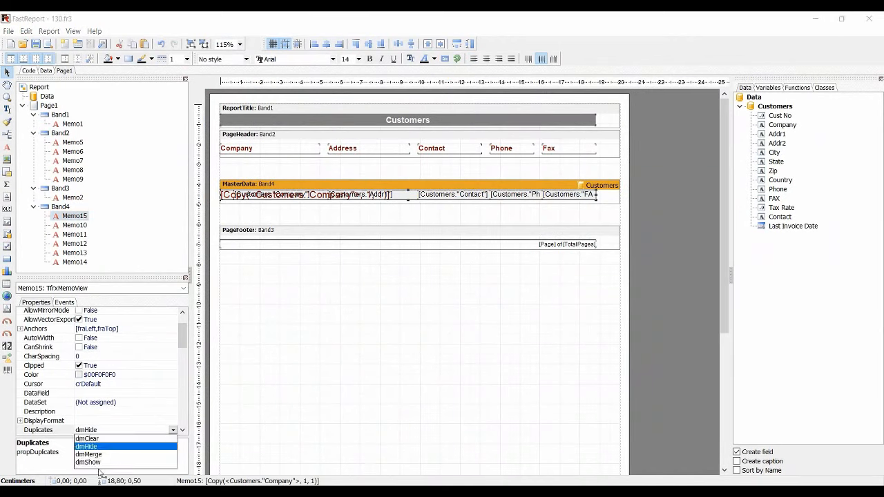
{"action": "left_click", "coordinate": [100, 462]}
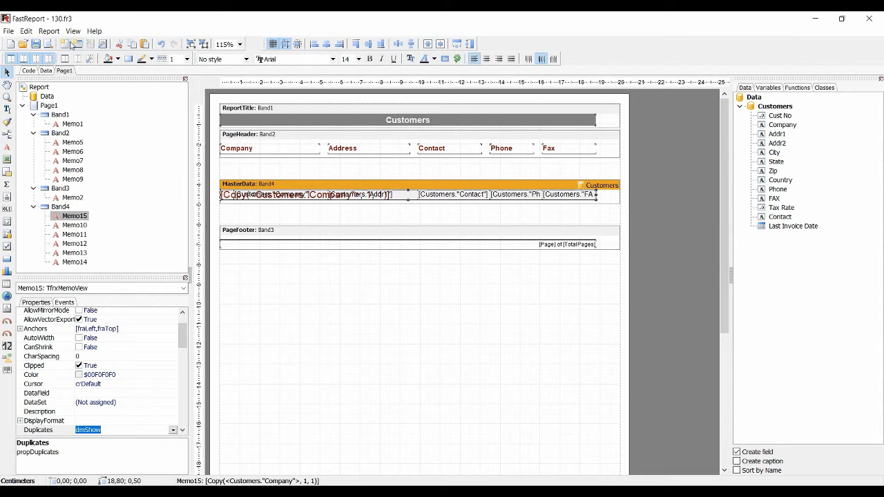
{"action": "left_click", "coordinate": [58, 44]}
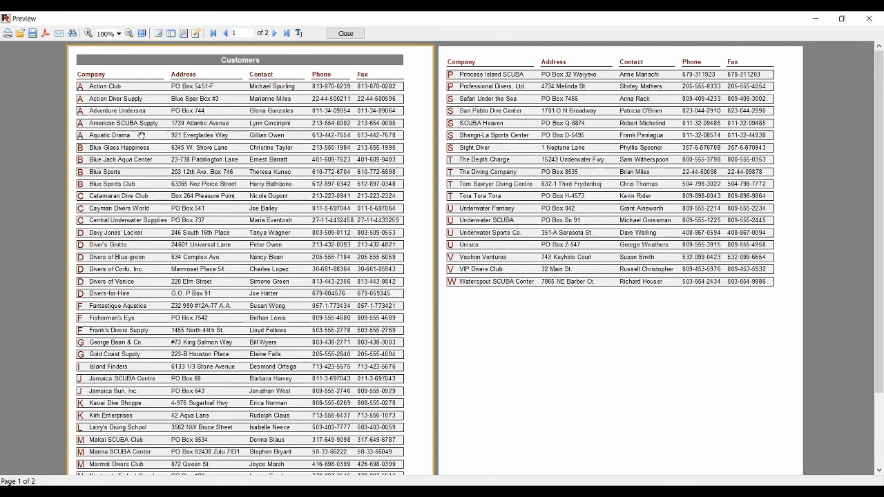
{"action": "left_click", "coordinate": [335, 34]}
Set the Duplicates property of Memo15 in Band4 to dmMerge and preview the customer list
{"action": "scroll", "coordinate": [72, 435], "scroll_direction": "down", "scroll_amount": 2}
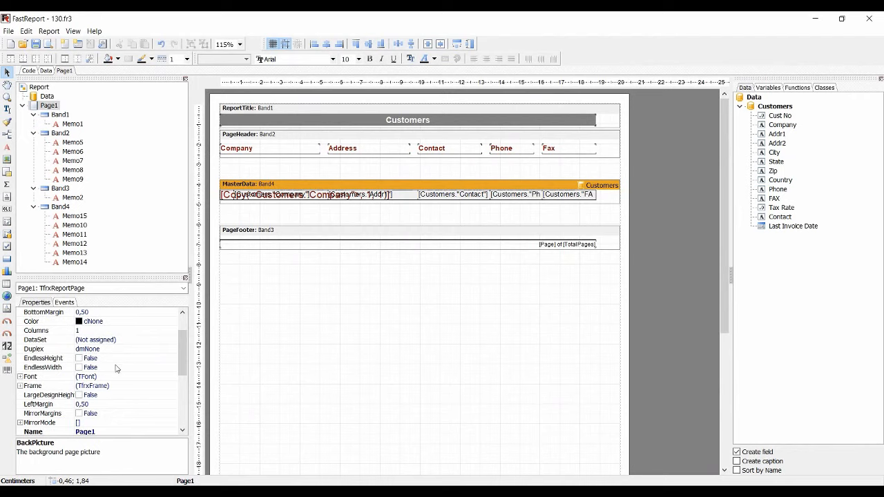
{"action": "left_click", "coordinate": [74, 217]}
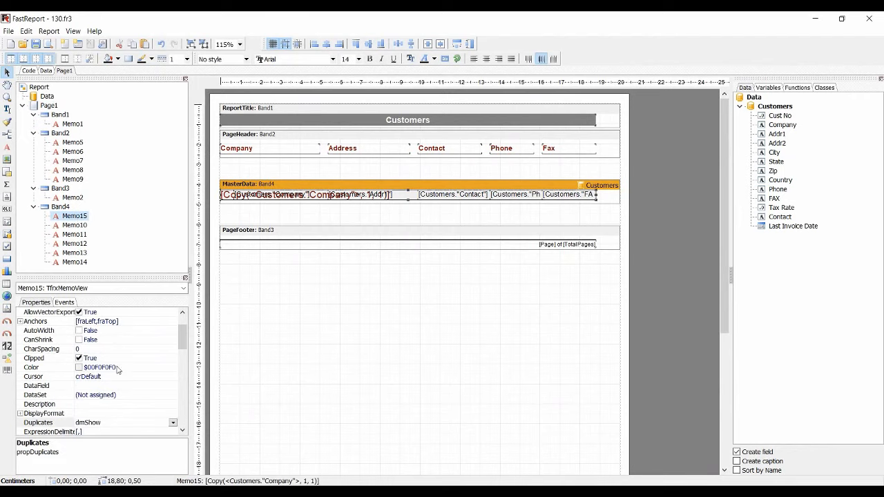
{"action": "left_click", "coordinate": [172, 423]}
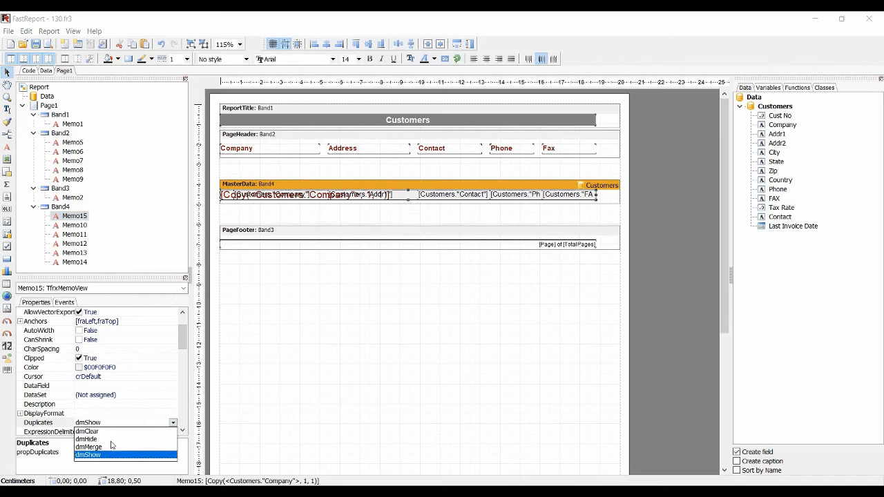
{"action": "left_click", "coordinate": [108, 447]}
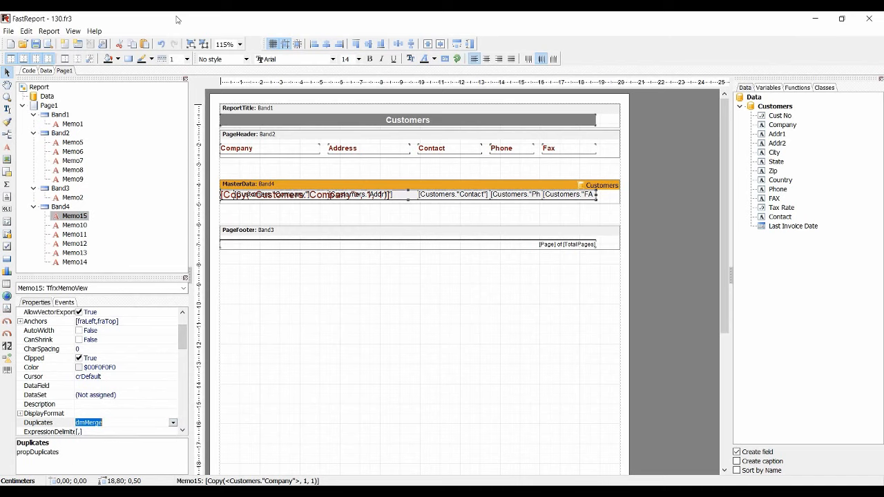
{"action": "left_click", "coordinate": [49, 44]}
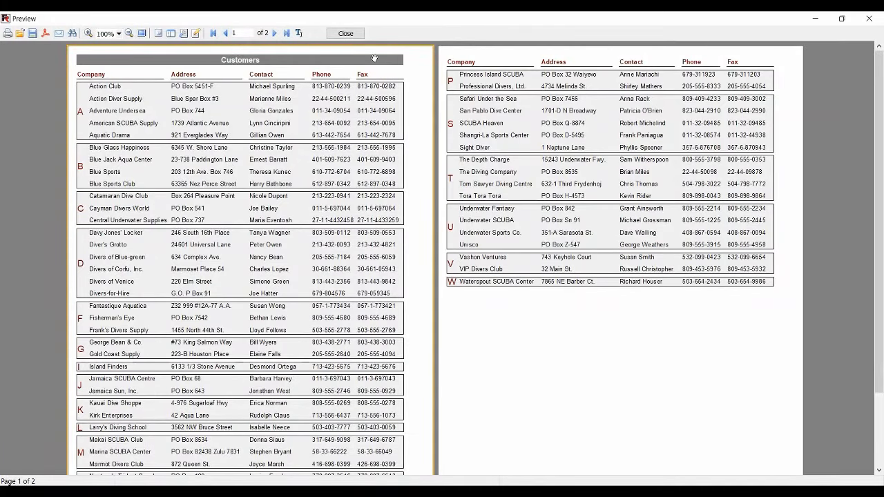
{"action": "left_click", "coordinate": [354, 36]}
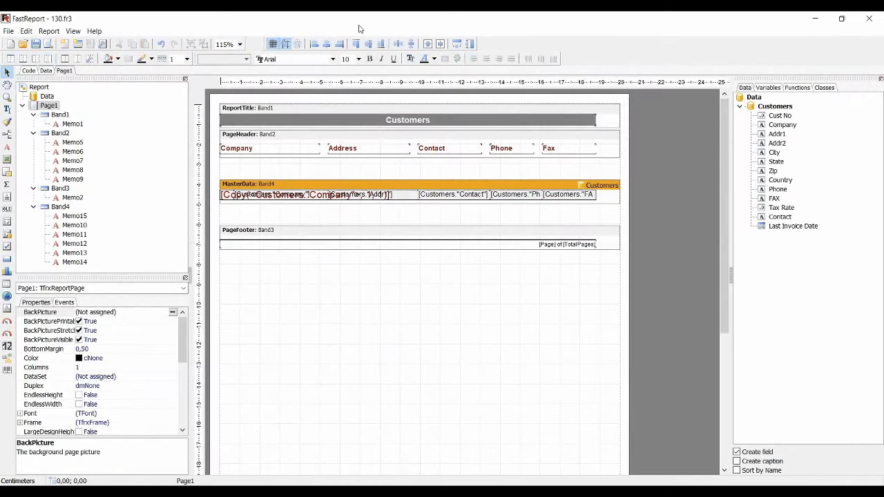
Close report 130.fr3 without saving, and preview the Text object processing demo report 131.fr3 from the designer
{"action": "left_click", "coordinate": [868, 18]}
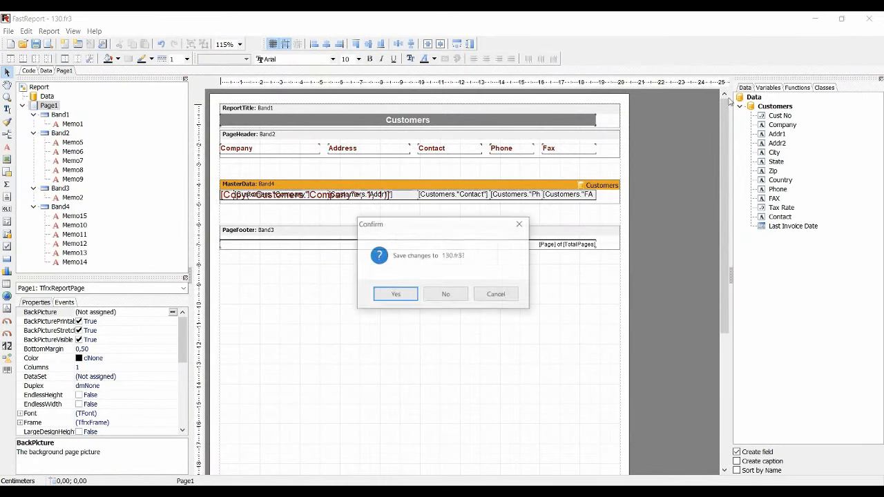
{"action": "left_click", "coordinate": [446, 295]}
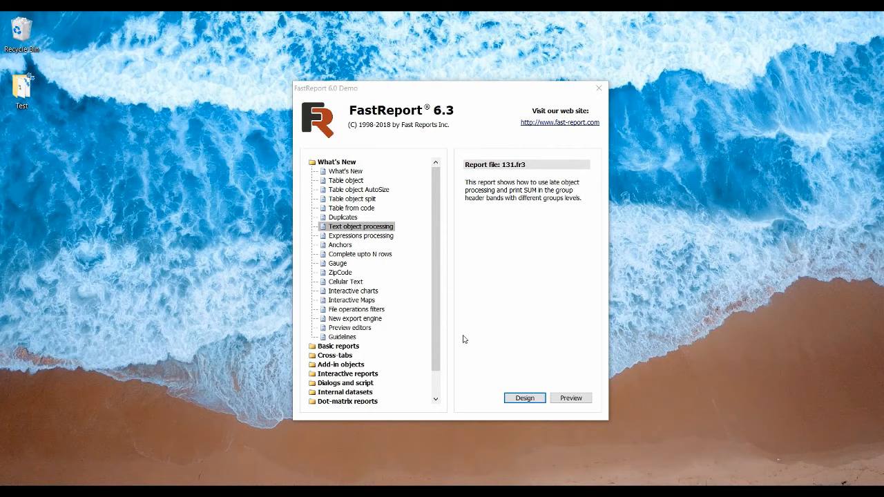
{"action": "left_click", "coordinate": [519, 399]}
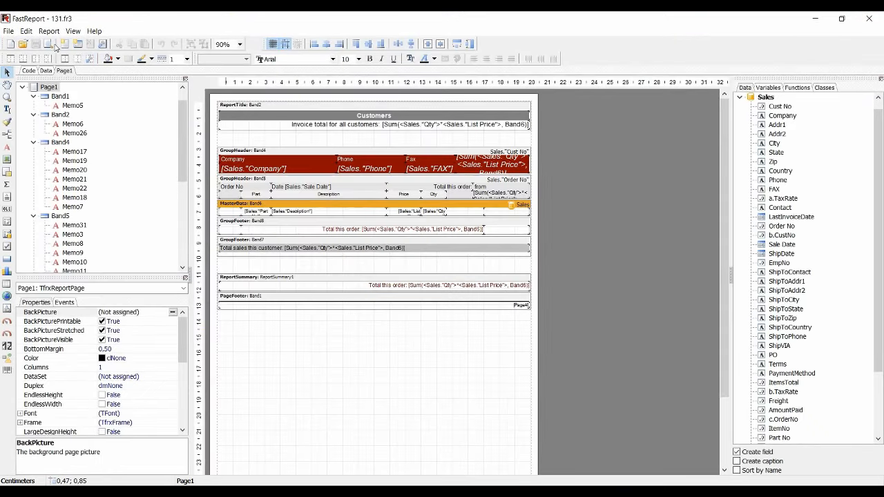
{"action": "left_click", "coordinate": [56, 46]}
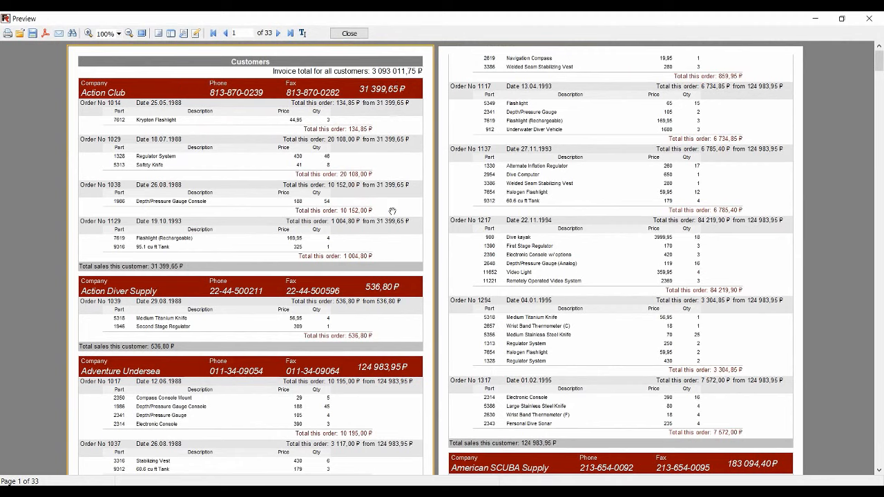
{"action": "left_click", "coordinate": [349, 33]}
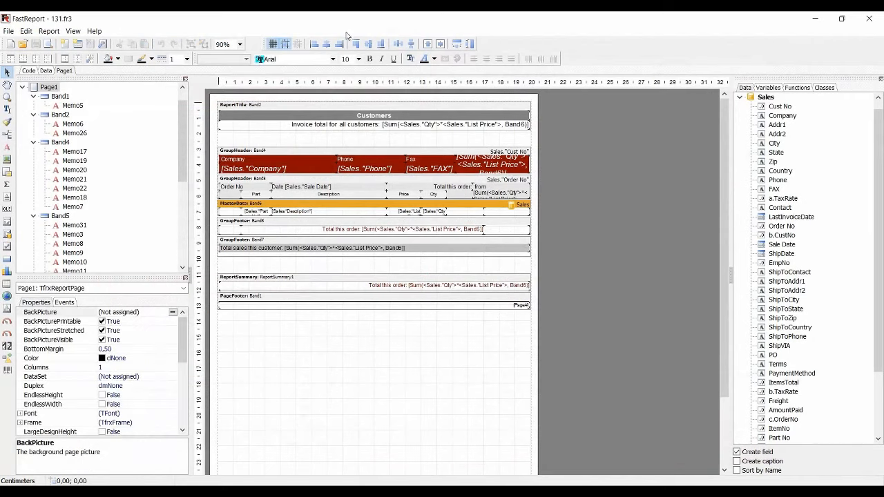
Set ProcessAt to paGroupFinished in the Processing property of Memo7, the sum field in the Band4 group header, and preview the report
{"action": "left_click", "coordinate": [488, 167]}
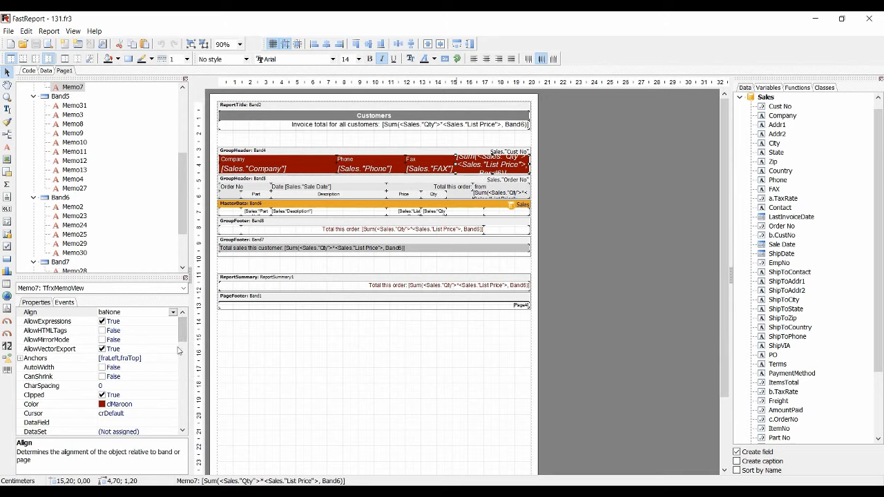
{"action": "left_click_drag", "start_coordinate": [183, 336], "coordinate": [183, 367]}
{"action": "scroll", "coordinate": [184, 388], "scroll_direction": "down", "scroll_amount": 2}
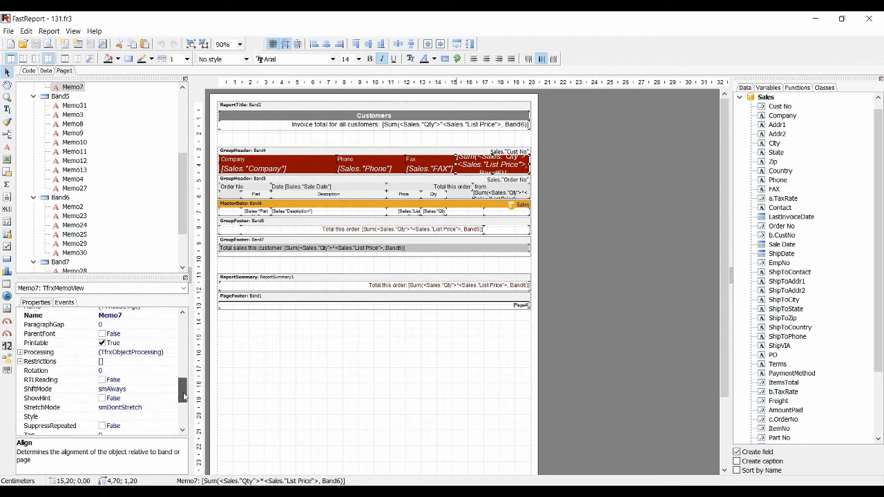
{"action": "left_click", "coordinate": [20, 352]}
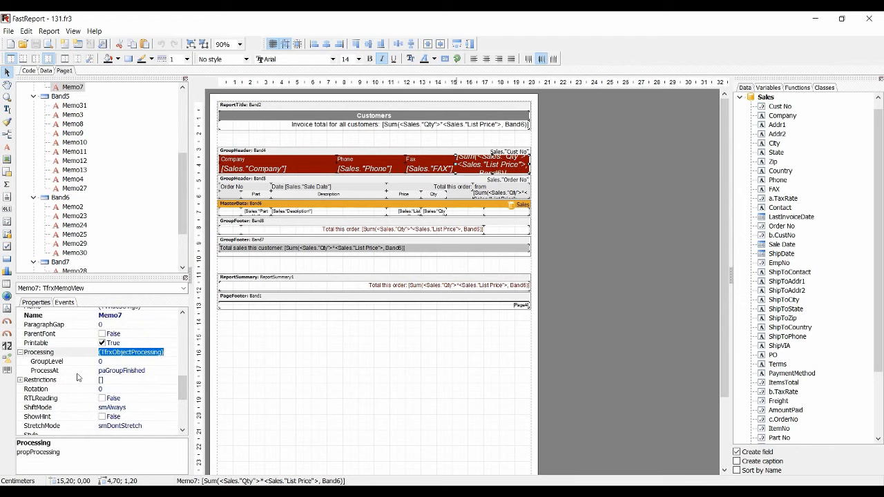
{"action": "left_click", "coordinate": [60, 370]}
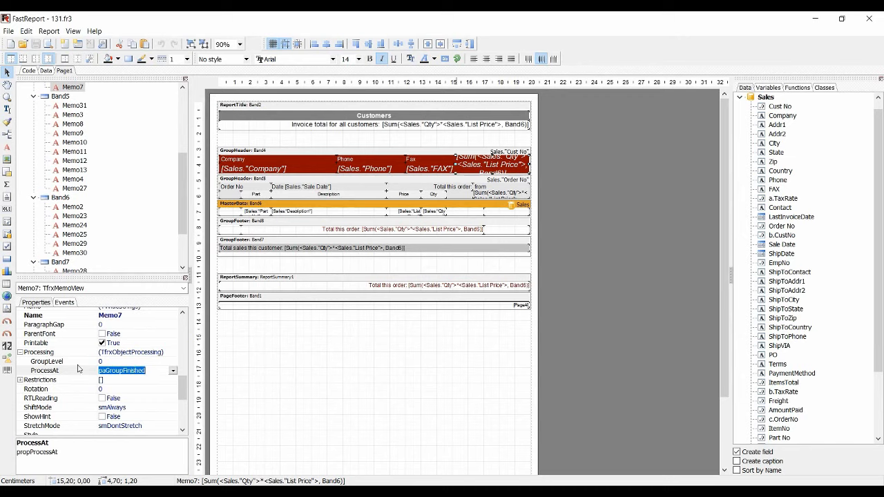
{"action": "left_click", "coordinate": [172, 370]}
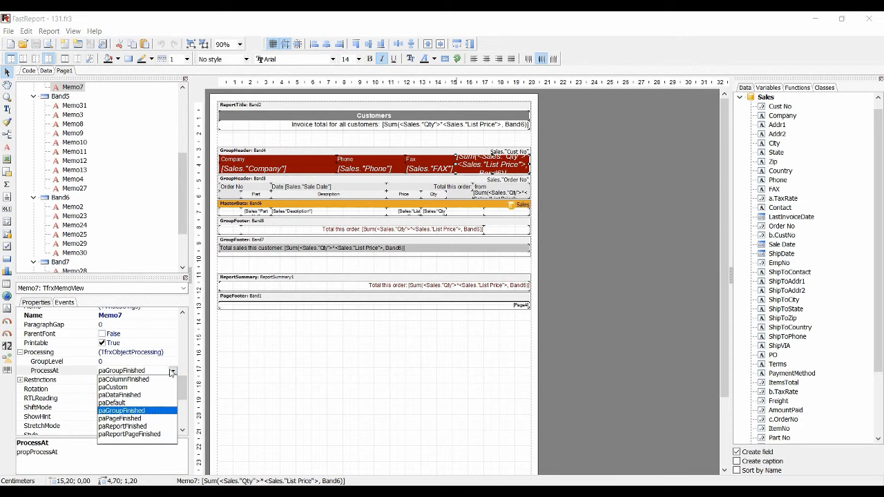
{"action": "left_click", "coordinate": [146, 411]}
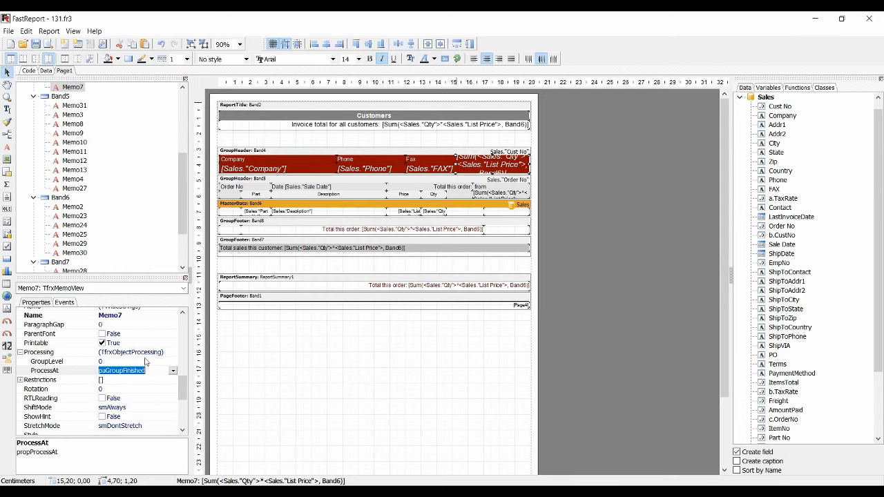
{"action": "left_click", "coordinate": [47, 46]}
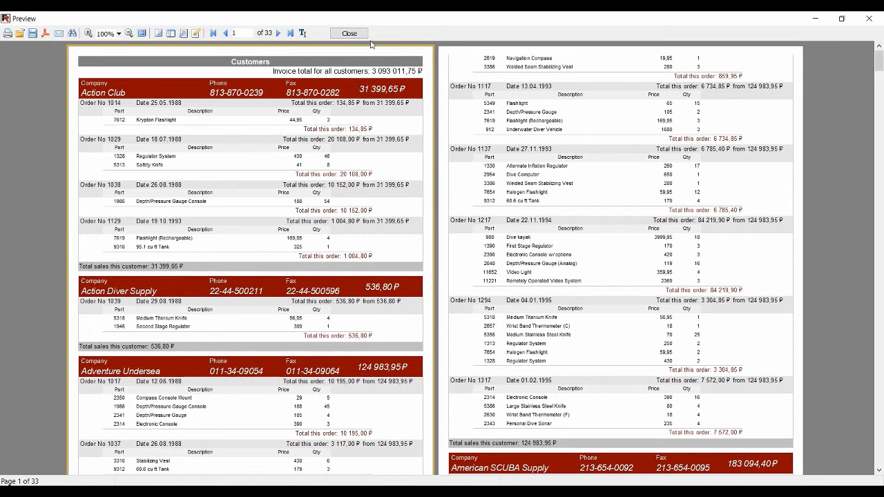
{"action": "left_click", "coordinate": [349, 33]}
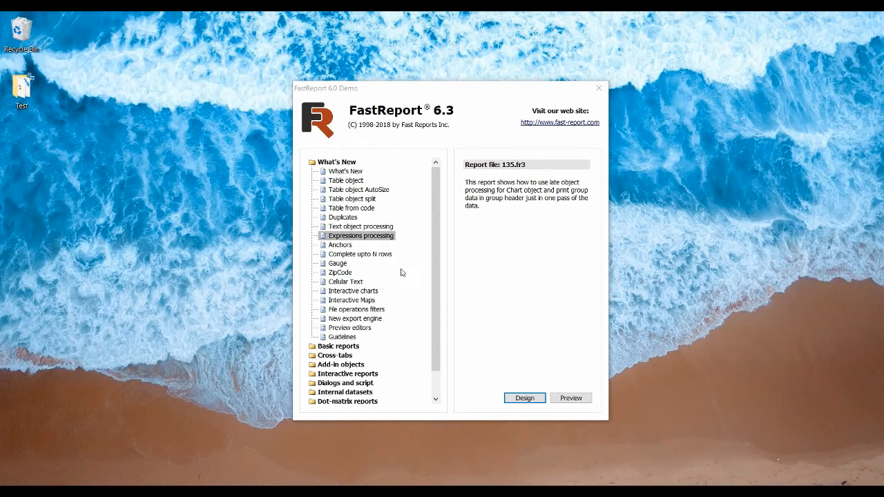
Open the Expressions processing demo report 135.fr3 in the designer and preview its Countries summary
{"action": "left_click", "coordinate": [525, 398]}
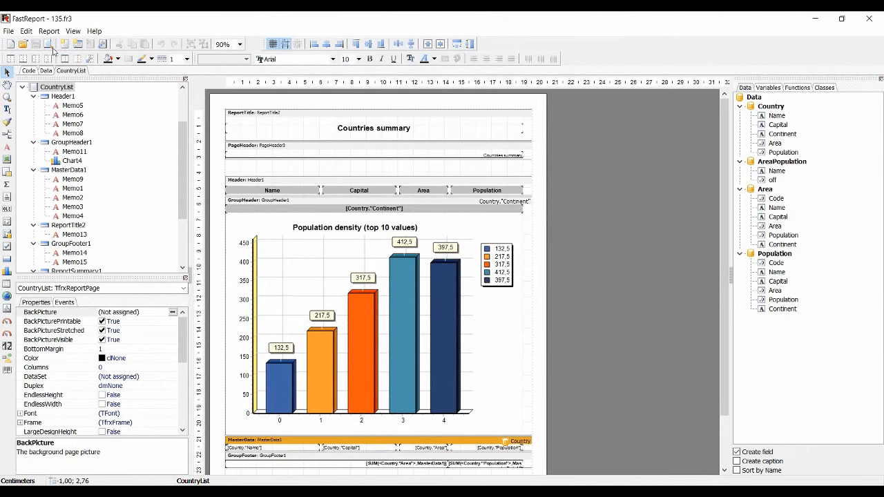
{"action": "left_click", "coordinate": [49, 45]}
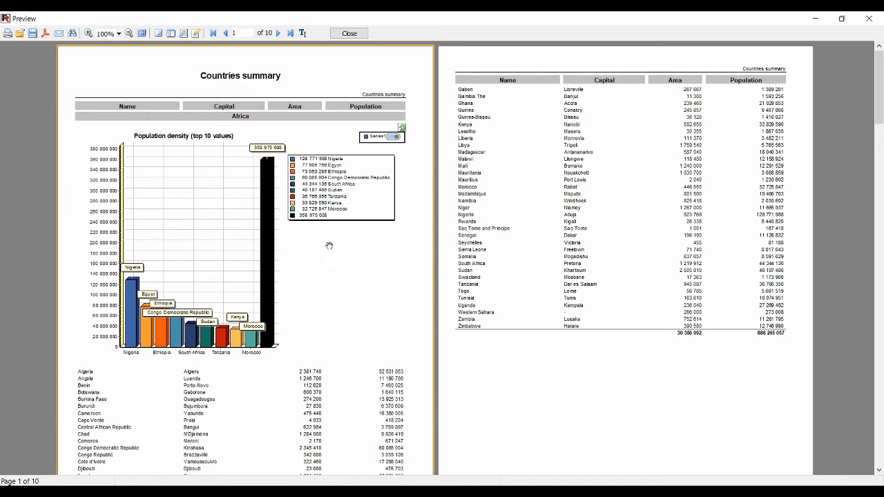
{"action": "scroll", "coordinate": [332, 245], "scroll_direction": "down", "scroll_amount": 1}
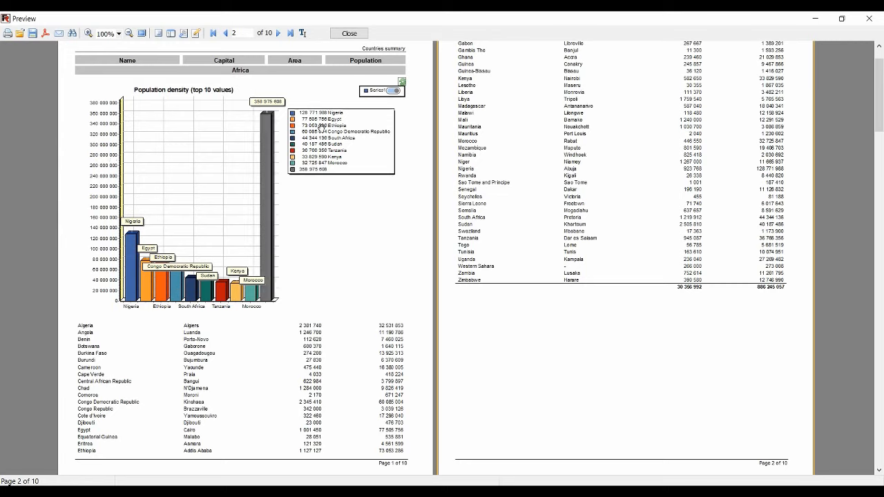
{"action": "left_click", "coordinate": [351, 35]}
Examine the ProcessAt options in the Processing property of Chart4 in GroupHeader1, and preview the Countries summary report
{"action": "left_click", "coordinate": [483, 317]}
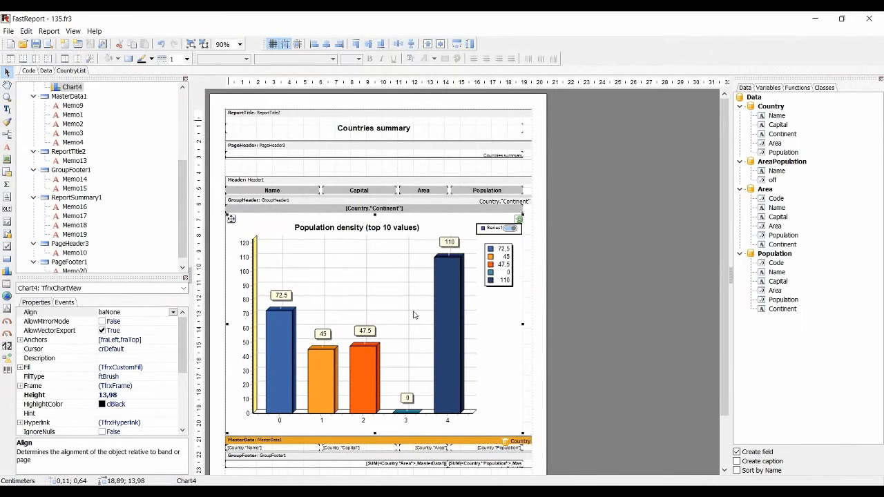
{"action": "scroll", "coordinate": [116, 369], "scroll_direction": "down", "scroll_amount": 4}
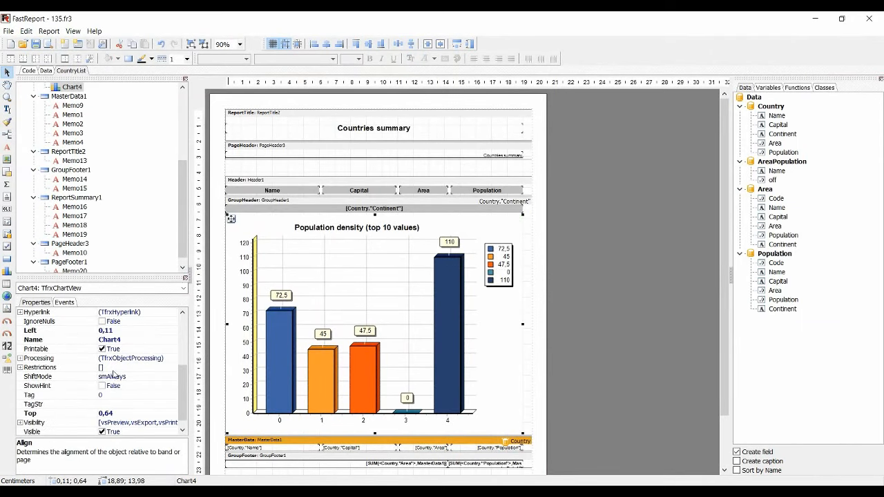
{"action": "left_click", "coordinate": [20, 358]}
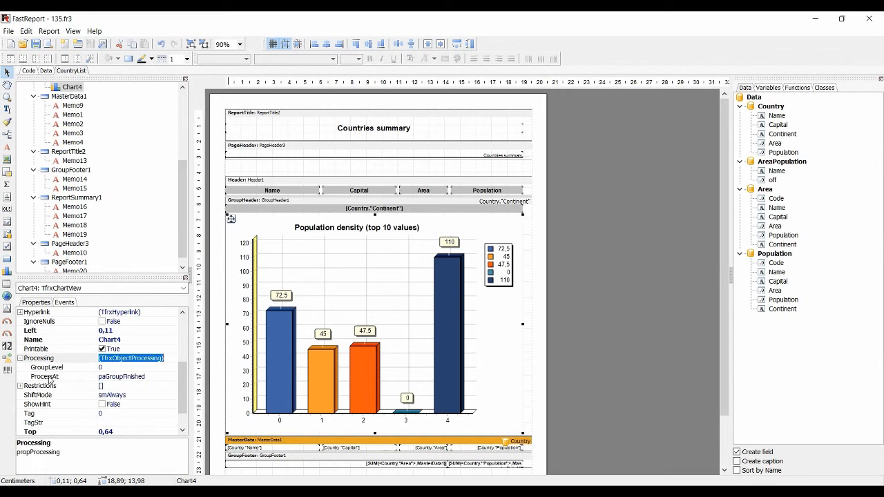
{"action": "left_click", "coordinate": [50, 378]}
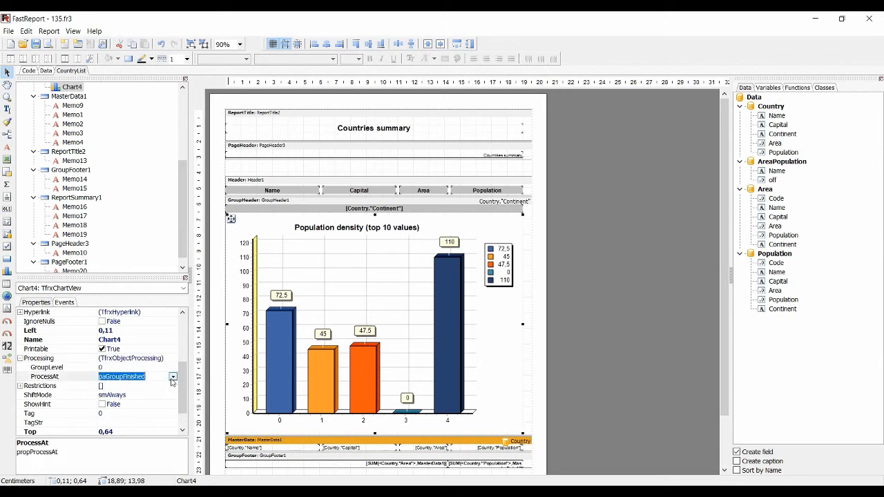
{"action": "left_click", "coordinate": [172, 377]}
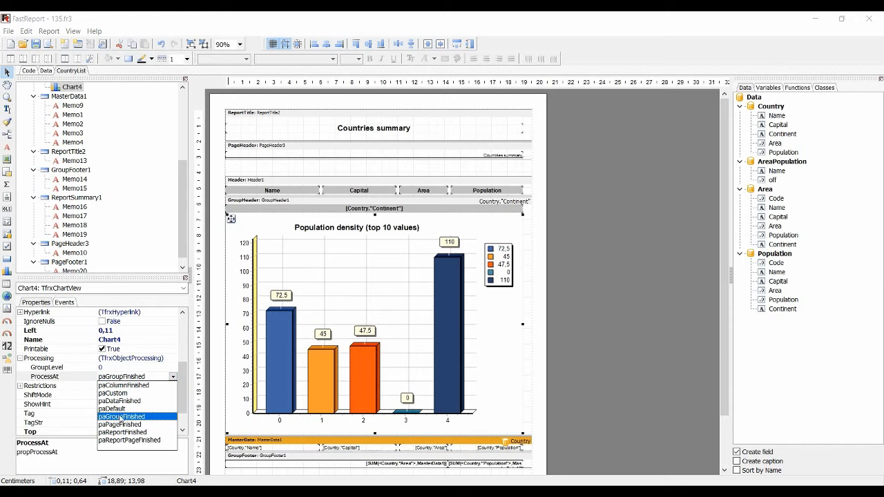
{"action": "left_click", "coordinate": [172, 377]}
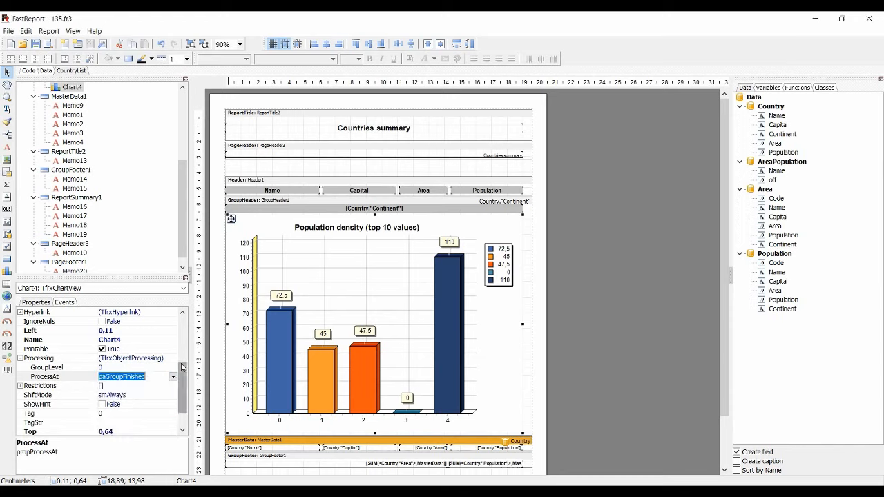
{"action": "left_click", "coordinate": [47, 45]}
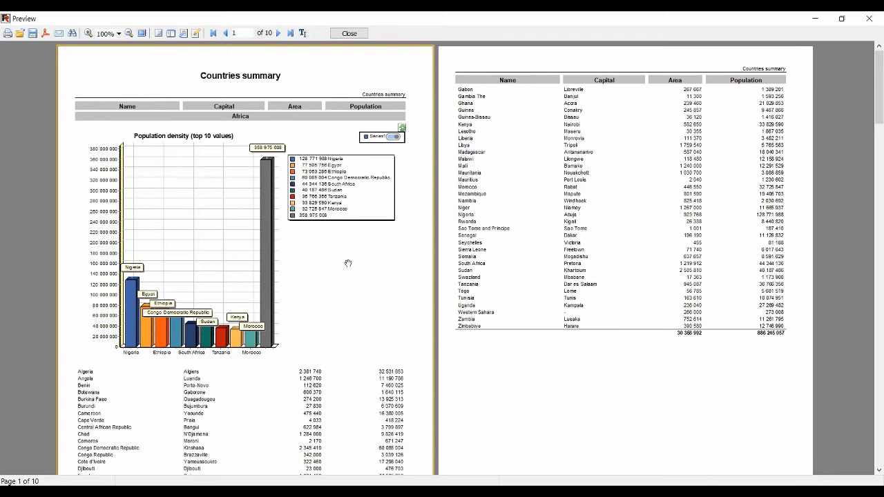
{"action": "left_click", "coordinate": [349, 33]}
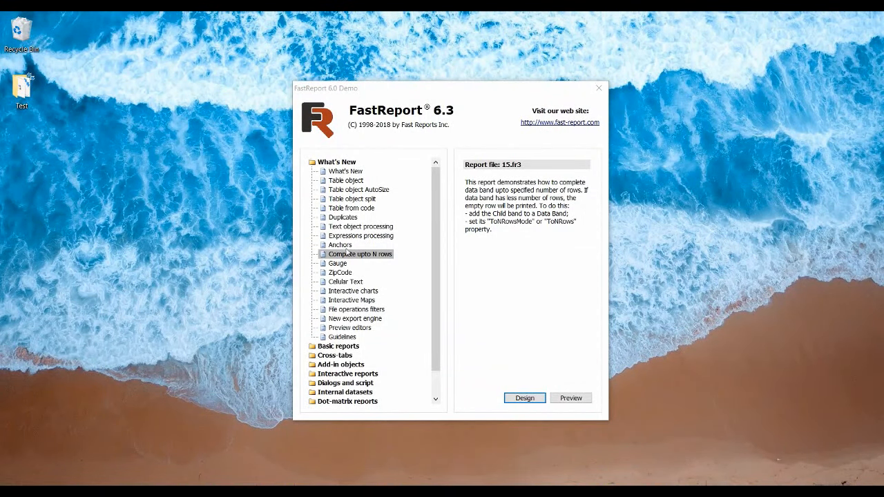
Open the Complete upto N rows demo report 15.fr3 in the designer
{"action": "left_click", "coordinate": [526, 399]}
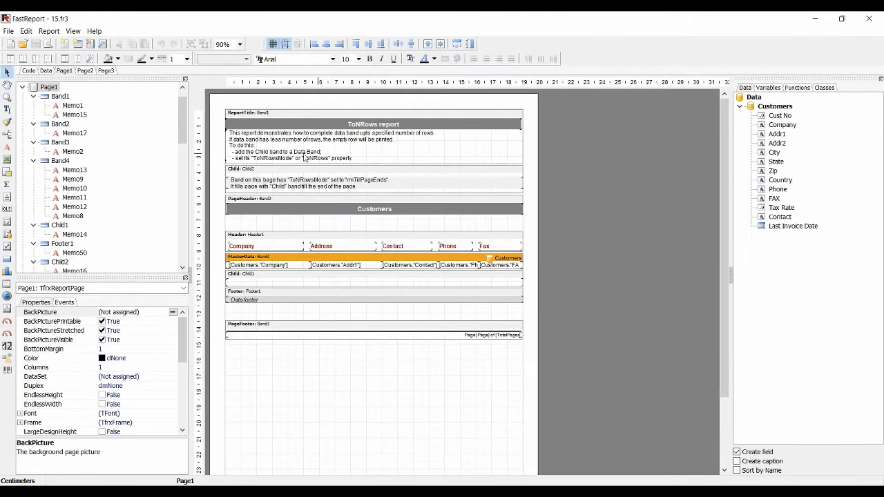
Preview the ToNRows report and examine the completed empty rows for the rmTillPageEnds, rmAddToCount and rmCount modes
{"action": "left_click", "coordinate": [269, 257]}
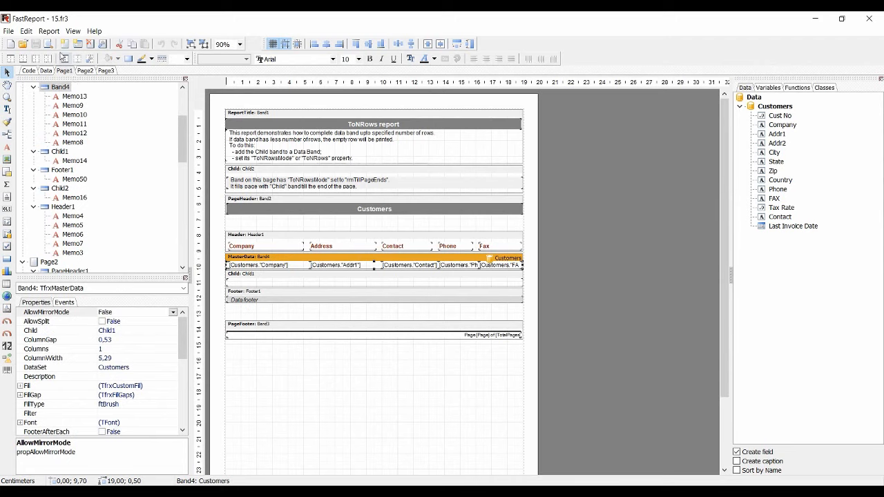
{"action": "left_click", "coordinate": [47, 44]}
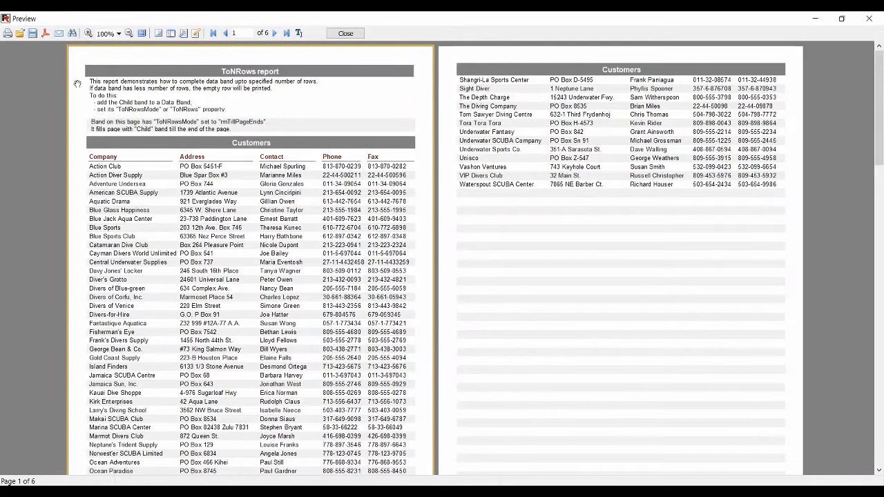
{"action": "scroll", "coordinate": [237, 209], "scroll_direction": "down", "scroll_amount": 3}
{"action": "scroll", "coordinate": [237, 209], "scroll_direction": "up", "scroll_amount": 1}
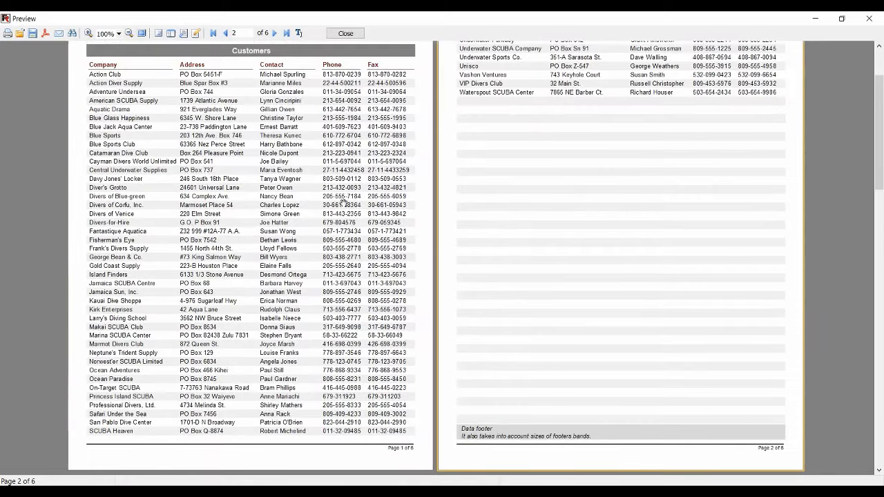
{"action": "scroll", "coordinate": [683, 119], "scroll_direction": "up", "scroll_amount": 1}
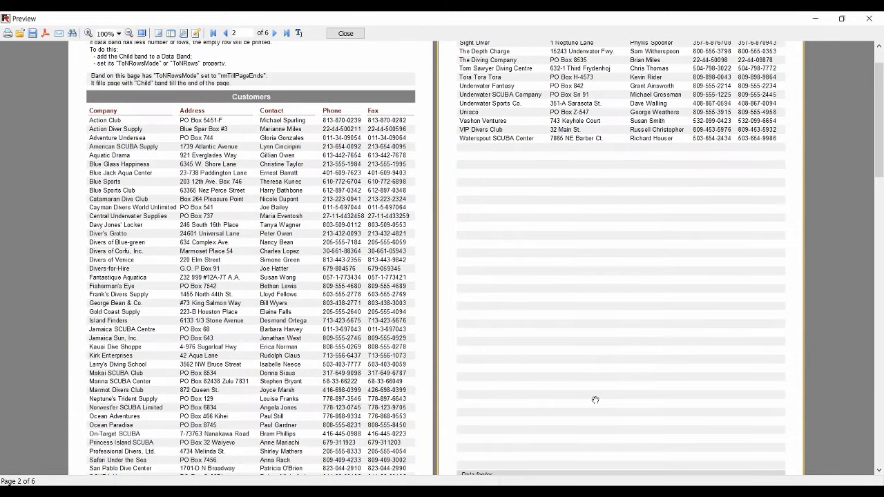
{"action": "scroll", "coordinate": [602, 462], "scroll_direction": "down", "scroll_amount": 1}
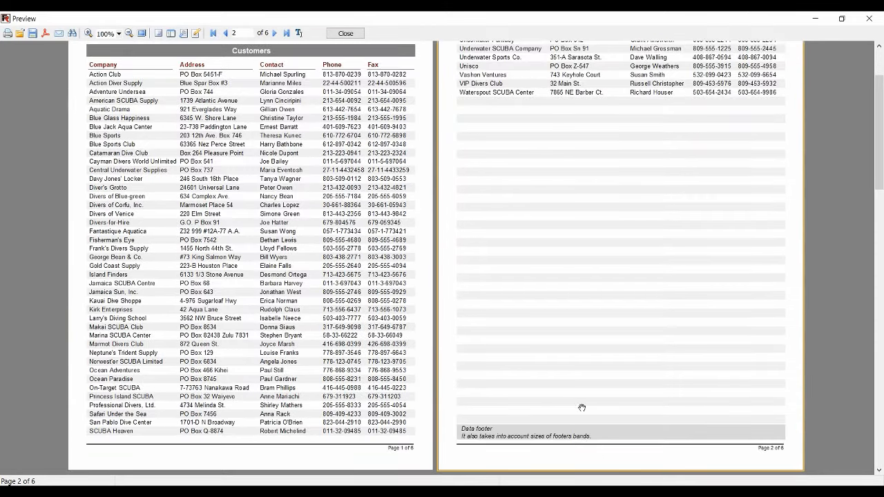
{"action": "scroll", "coordinate": [581, 408], "scroll_direction": "down", "scroll_amount": 8}
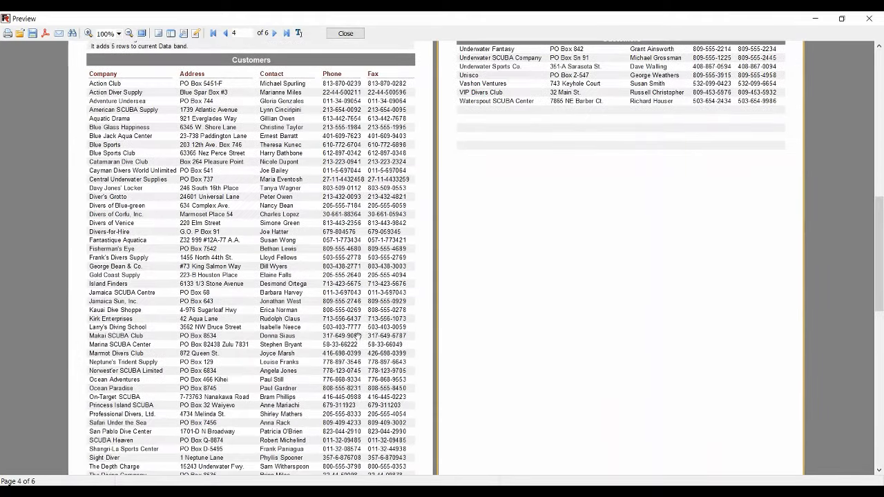
{"action": "scroll", "coordinate": [358, 335], "scroll_direction": "up", "scroll_amount": 1}
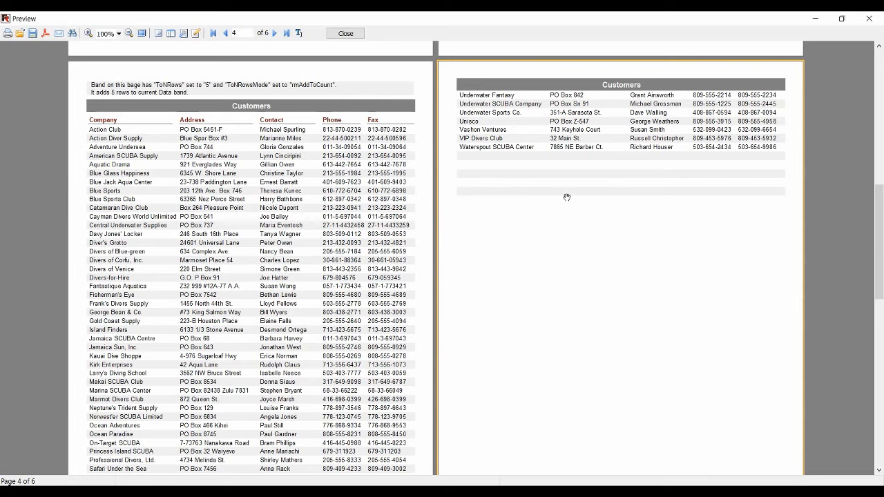
{"action": "scroll", "coordinate": [552, 200], "scroll_direction": "down", "scroll_amount": 9}
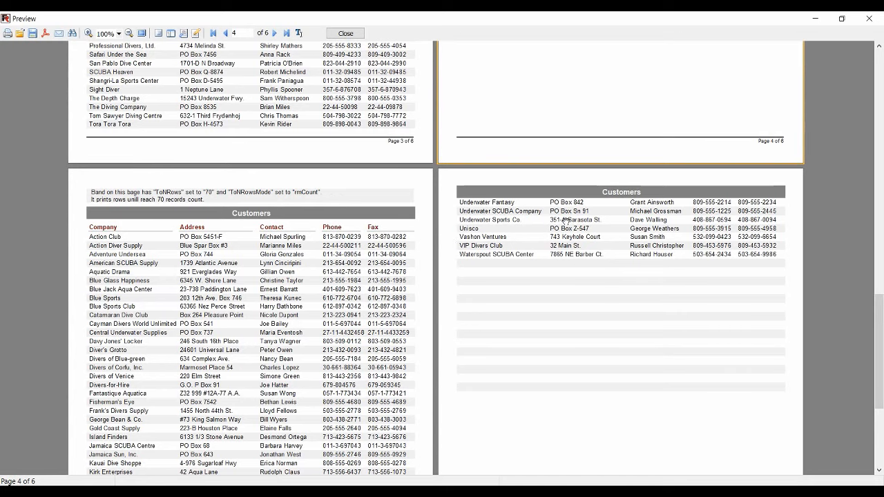
{"action": "scroll", "coordinate": [579, 397], "scroll_direction": "down", "scroll_amount": 5}
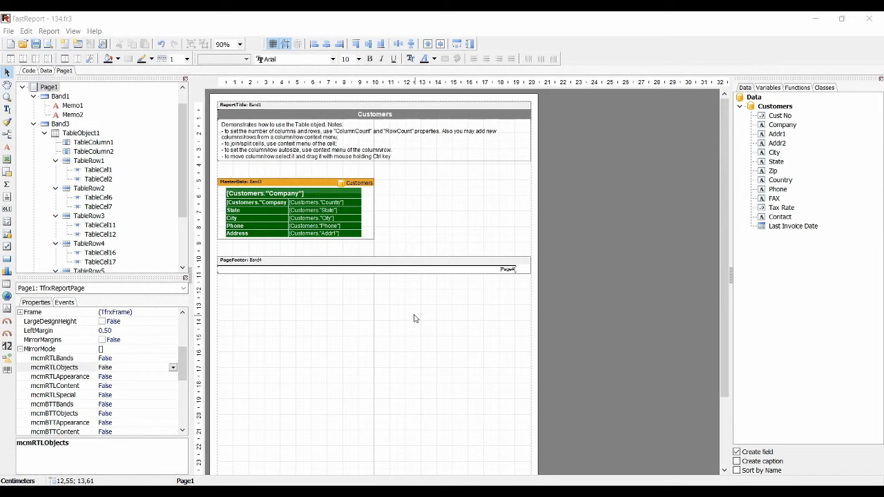
Set mcmRTLObjects to True in the MirrorMode property of Page1 in 134.fr3, and preview the report
{"action": "left_click", "coordinate": [52, 89]}
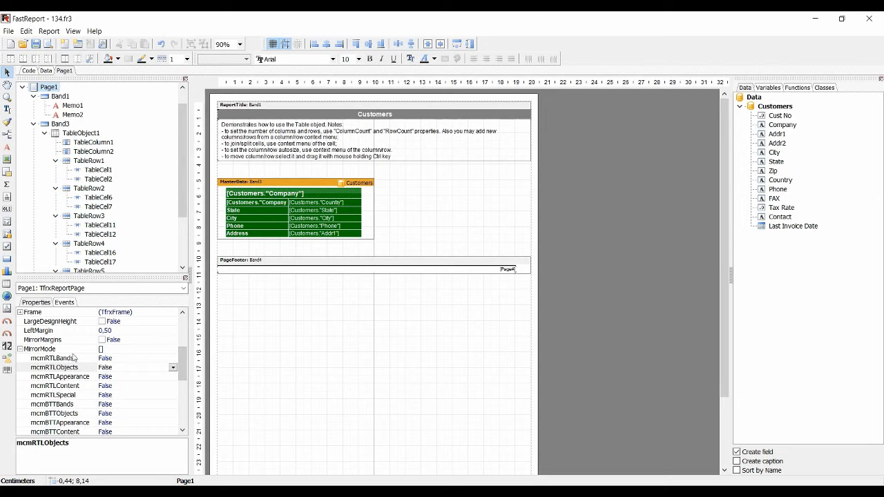
{"action": "left_click", "coordinate": [64, 350]}
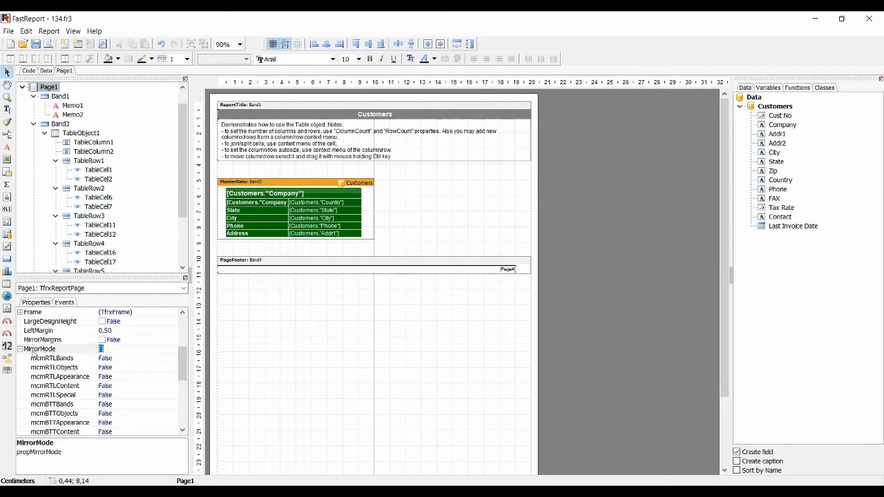
{"action": "left_click", "coordinate": [116, 368]}
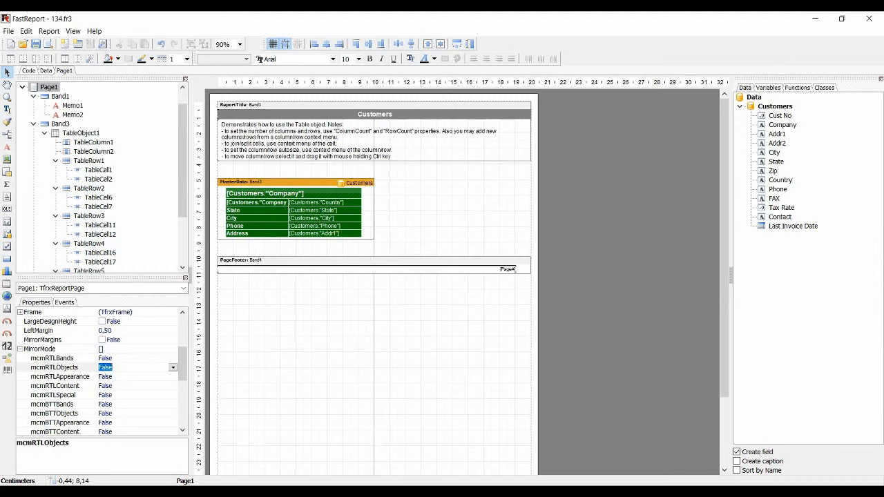
{"action": "double_click", "coordinate": [110, 367]}
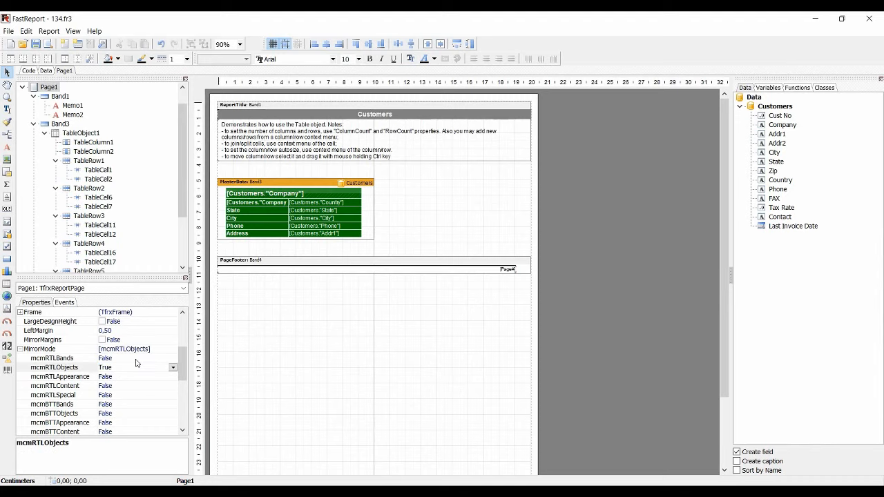
{"action": "left_click", "coordinate": [49, 44]}
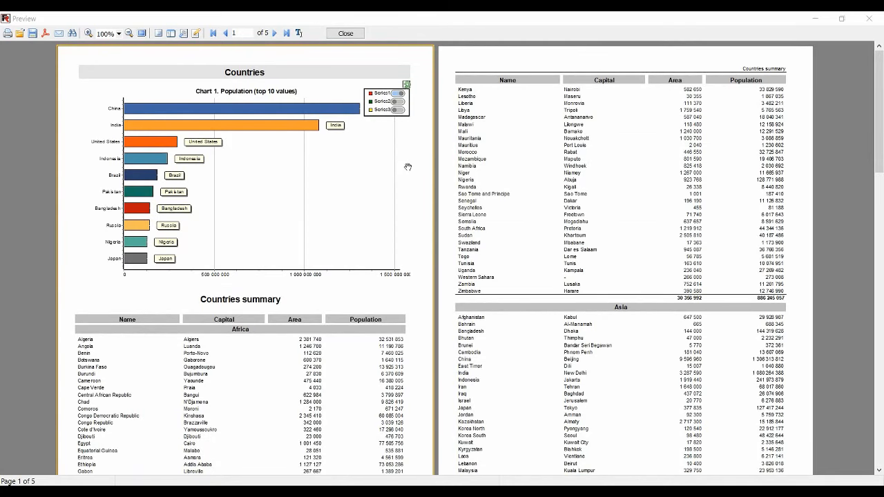
Switch the population chart in the Countries report preview repeatedly between Series1, Series2 and Series3
{"action": "left_click", "coordinate": [399, 102]}
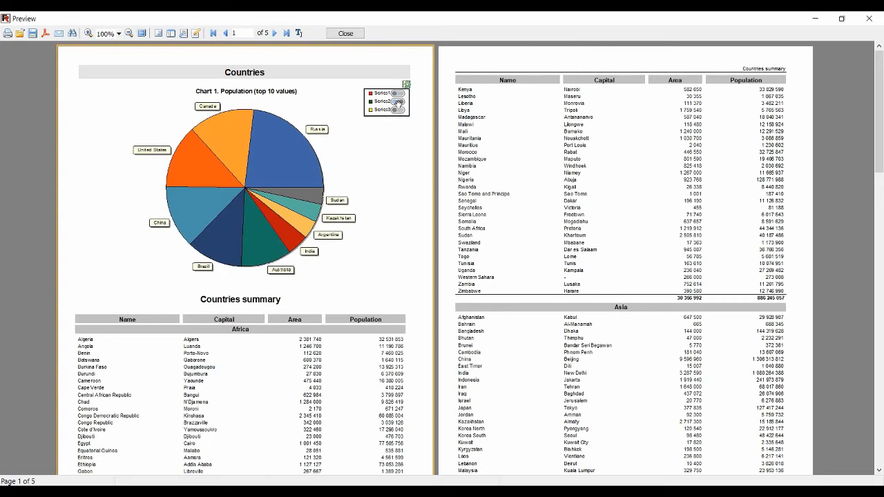
{"action": "left_click", "coordinate": [398, 109]}
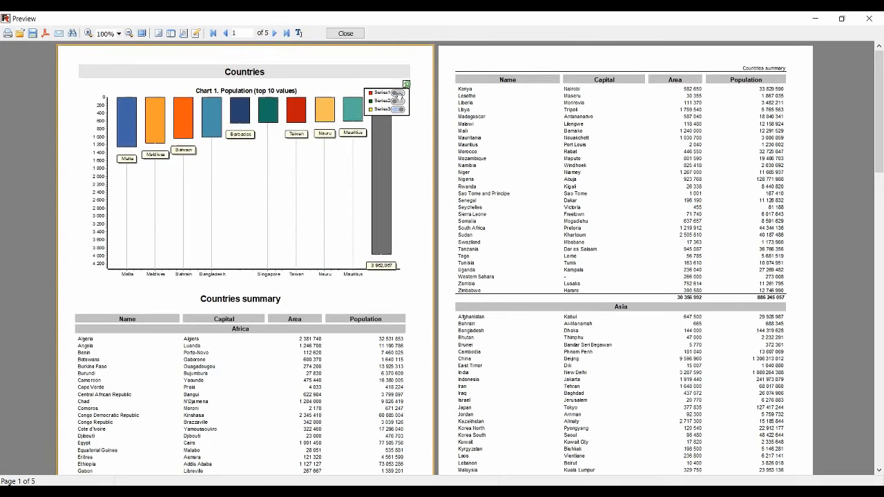
{"action": "left_click", "coordinate": [398, 94]}
{"action": "left_click", "coordinate": [399, 102]}
{"action": "left_click", "coordinate": [399, 110]}
{"action": "left_click", "coordinate": [399, 93]}
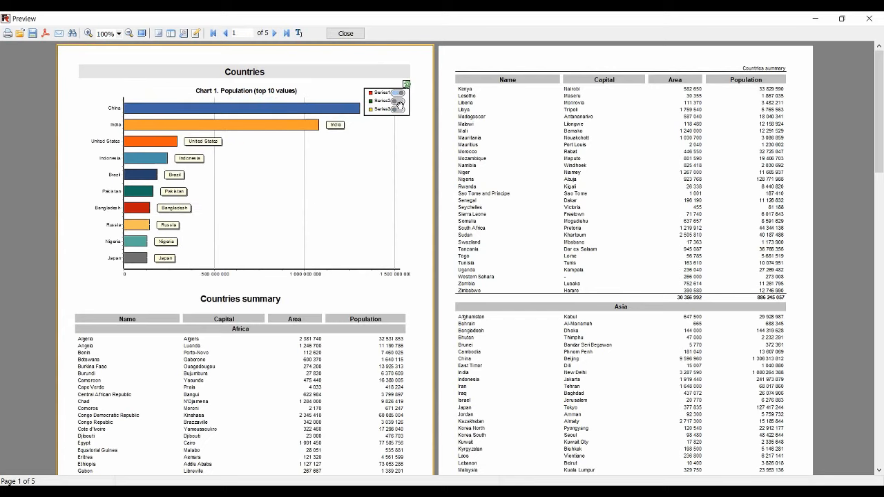
{"action": "left_click", "coordinate": [399, 101]}
{"action": "left_click", "coordinate": [399, 109]}
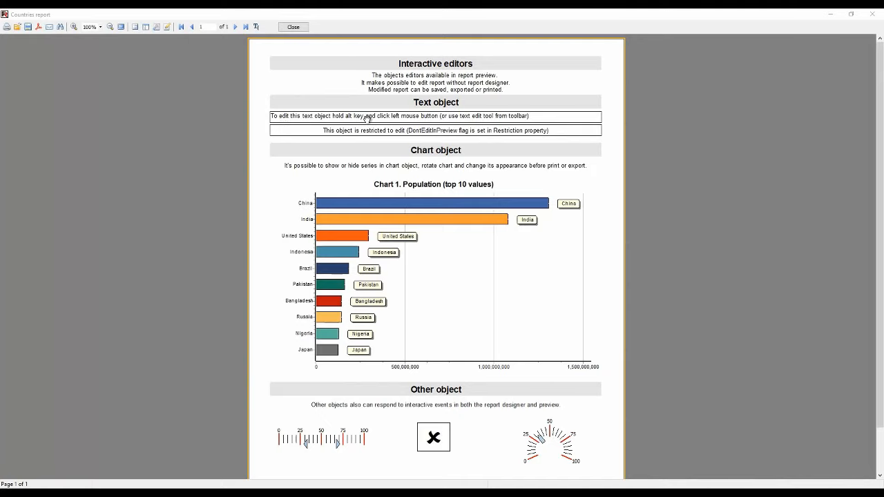
Replace the text of the editable box under the Text object heading with "Hello Fast Report VCL" in the preview
{"action": "left_click", "coordinate": [400, 115], "text": "alt"}
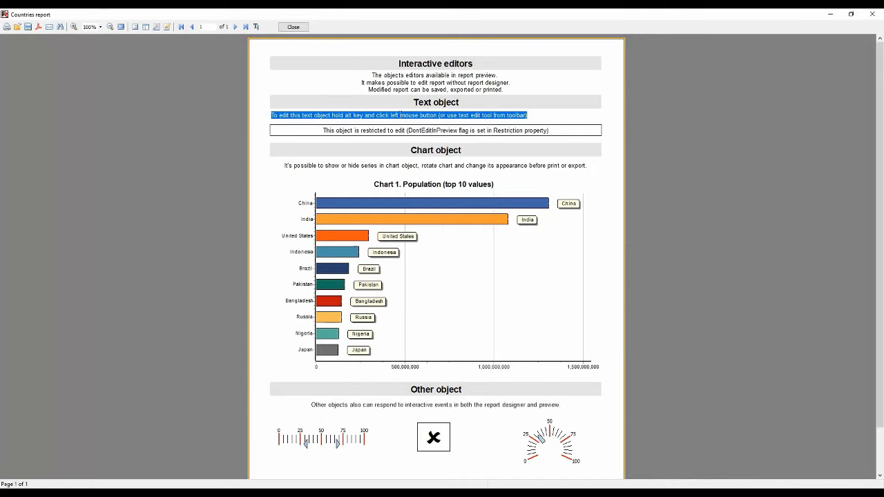
{"action": "type", "text": "Hello"}
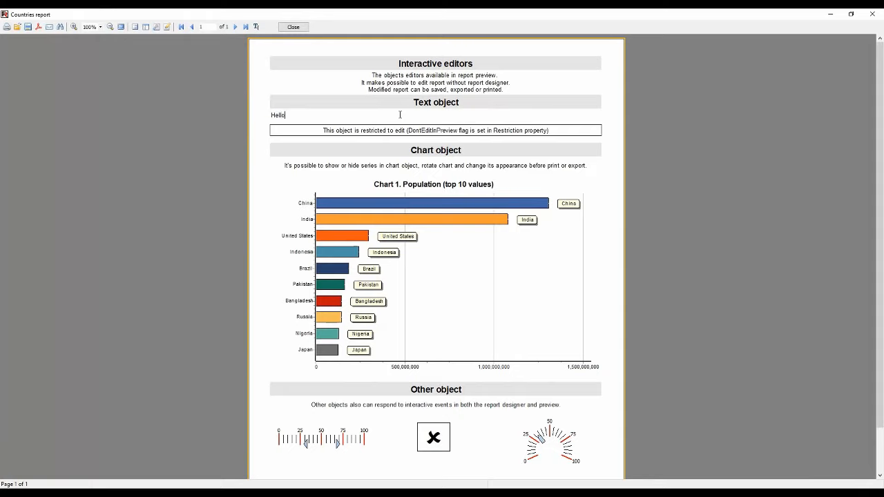
{"action": "type", "text": " Fast Report VCL"}
{"action": "left_click", "coordinate": [398, 75]}
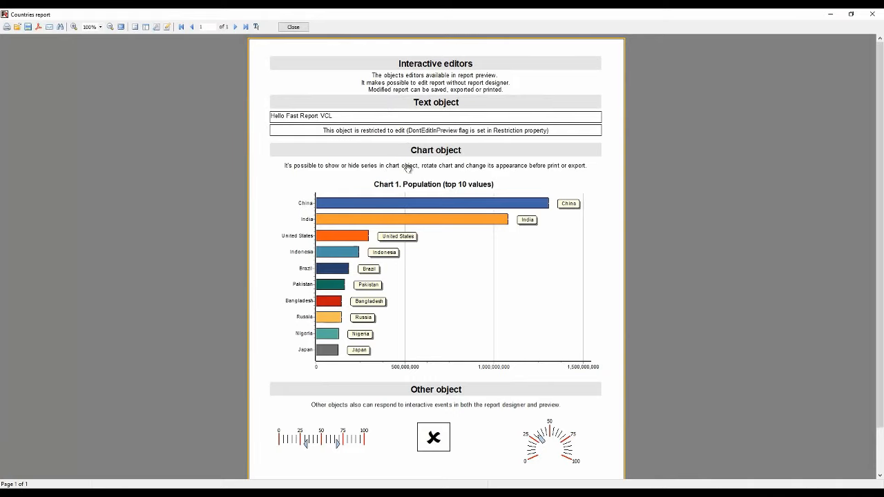
Cycle the chart under the Chart object heading through its series, ending with only Series3 shown
{"action": "mouse_move", "coordinate": [546, 222]}
{"action": "left_click", "coordinate": [590, 194]}
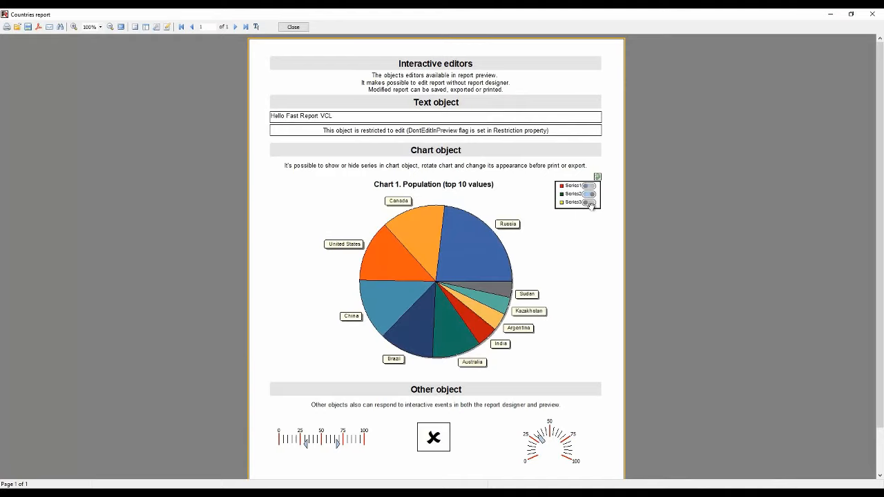
{"action": "left_click", "coordinate": [591, 204]}
{"action": "left_click", "coordinate": [590, 186]}
{"action": "left_click", "coordinate": [590, 195]}
{"action": "left_click", "coordinate": [590, 203]}
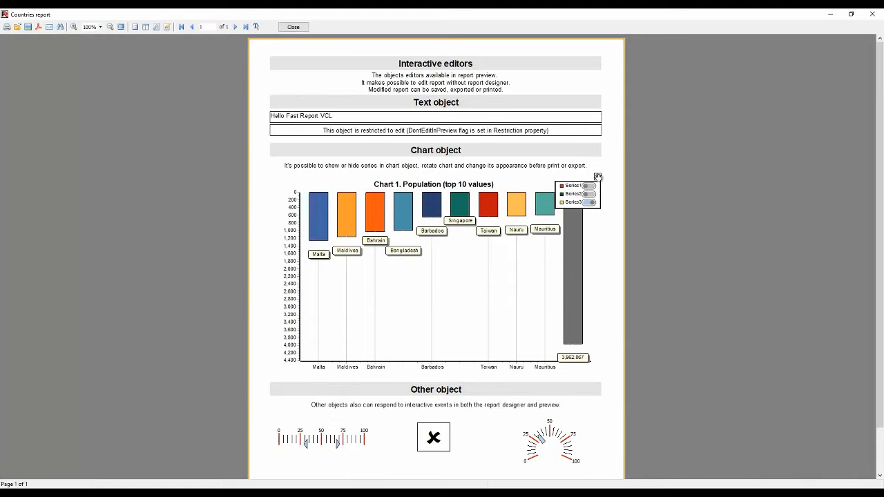
Toggle the 3D view of the Series3 chart several times, leaving the chart in 3D
{"action": "left_click", "coordinate": [597, 176]}
{"action": "left_click", "coordinate": [597, 177]}
{"action": "left_click", "coordinate": [597, 177]}
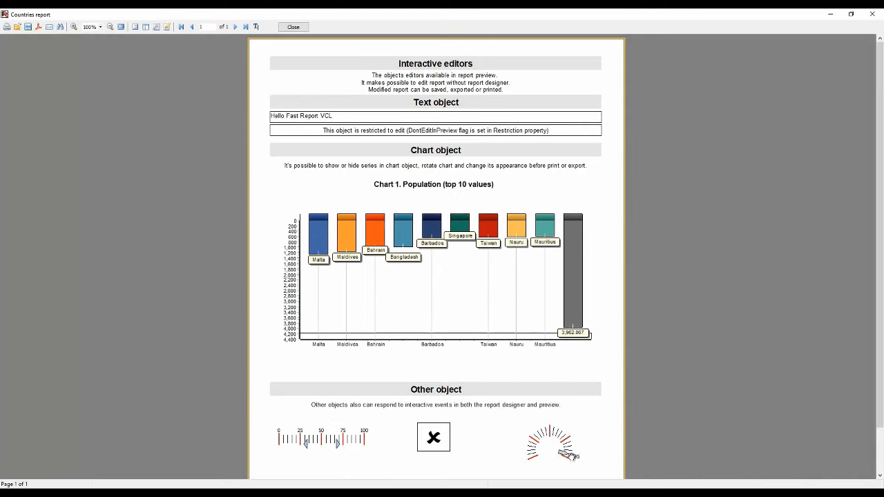
Toggle the check box object off and on again, and slide the linear gauge's interval pointers so the upper one reaches about 100
{"action": "left_click", "coordinate": [437, 439]}
{"action": "left_click", "coordinate": [437, 439]}
{"action": "left_click_drag", "start_coordinate": [336, 445], "coordinate": [349, 445]}
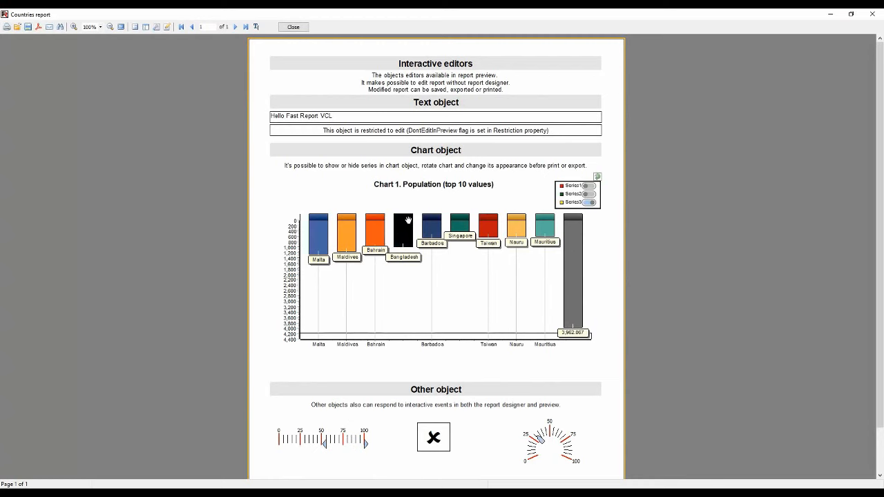
With editable text highlighted, replace the description under the Interactive editors heading with "Hello", and turn the highlighting off
{"action": "left_click", "coordinate": [256, 27]}
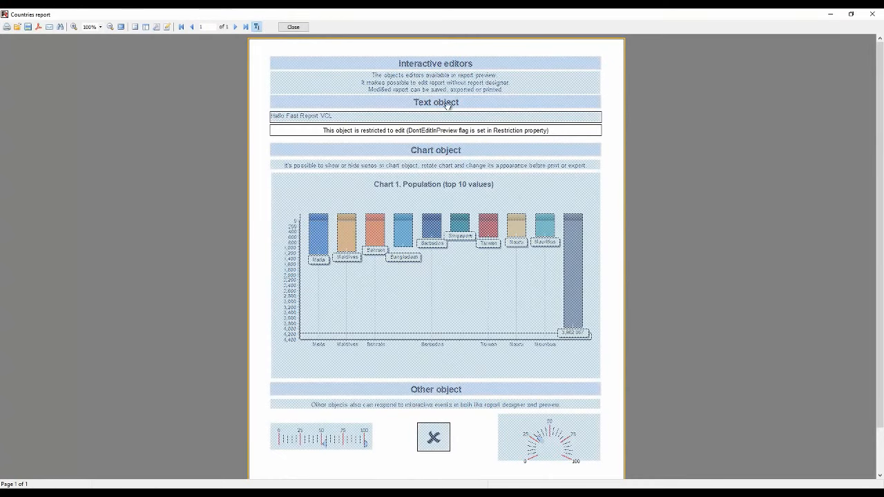
{"action": "double_click", "coordinate": [435, 82]}
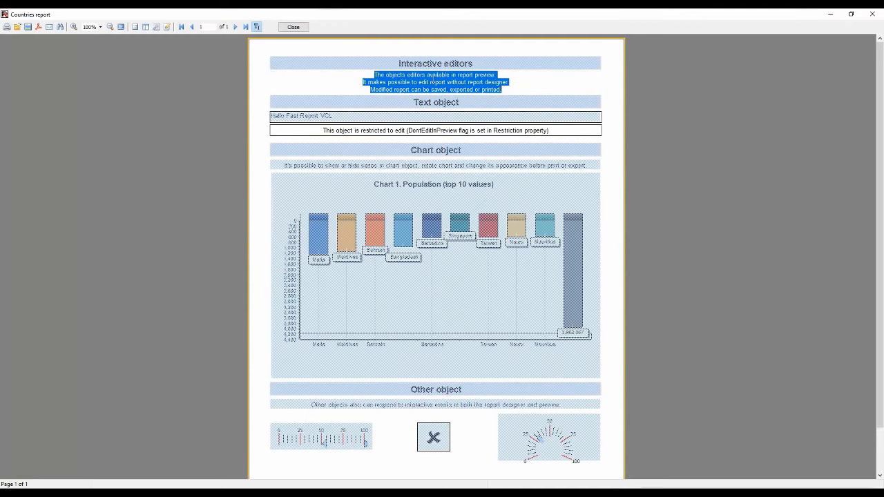
{"action": "type", "text": "Hello"}
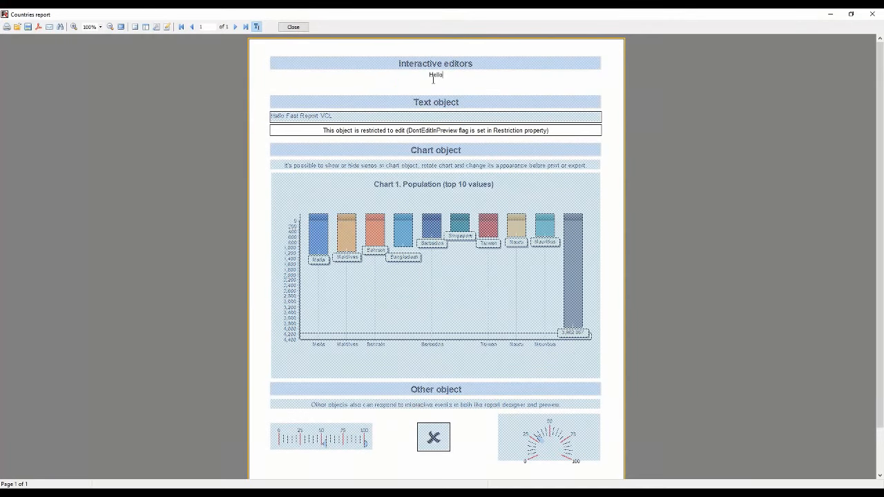
{"action": "left_click", "coordinate": [441, 131]}
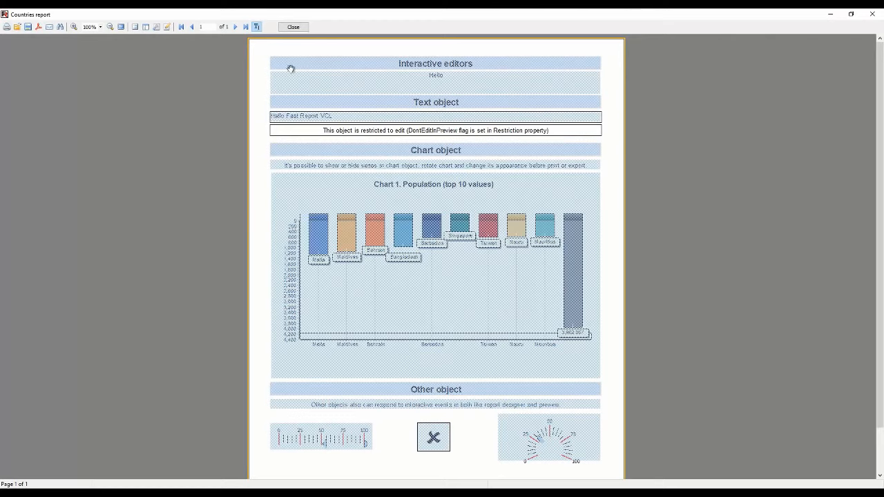
{"action": "left_click", "coordinate": [257, 27]}
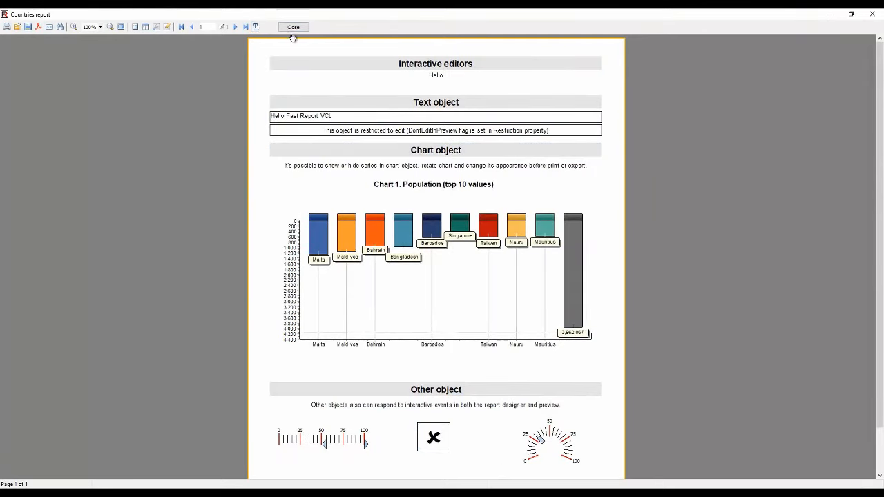
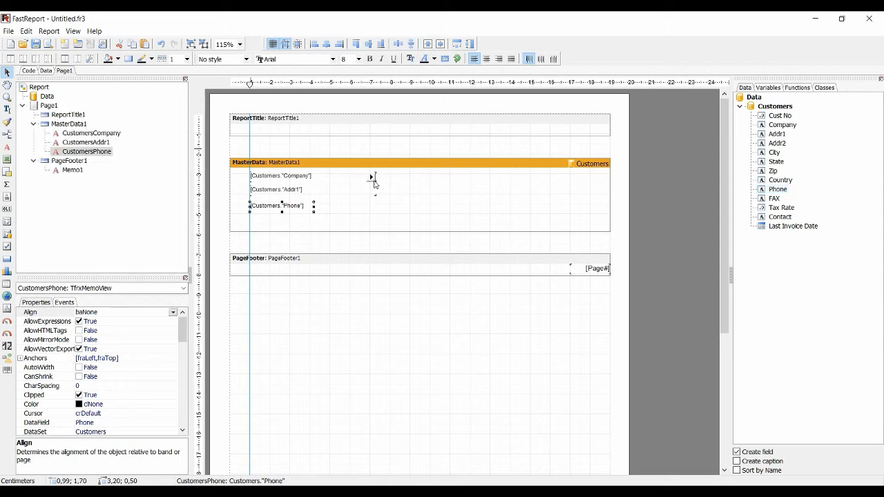
Add horizontal guides along the tops of the Company and Addr1 fields and just above Phone, and snap the Phone field to its guide
{"action": "left_click_drag", "start_coordinate": [197, 174], "coordinate": [198, 177]}
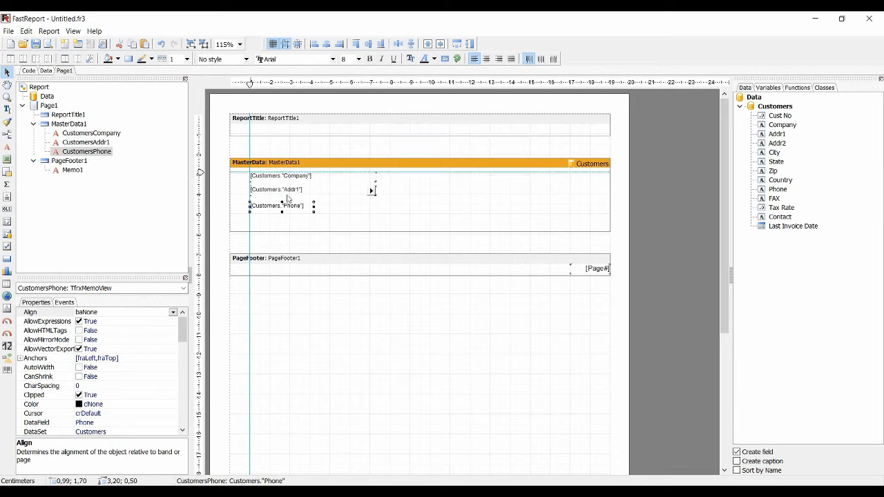
{"action": "left_click", "coordinate": [276, 180]}
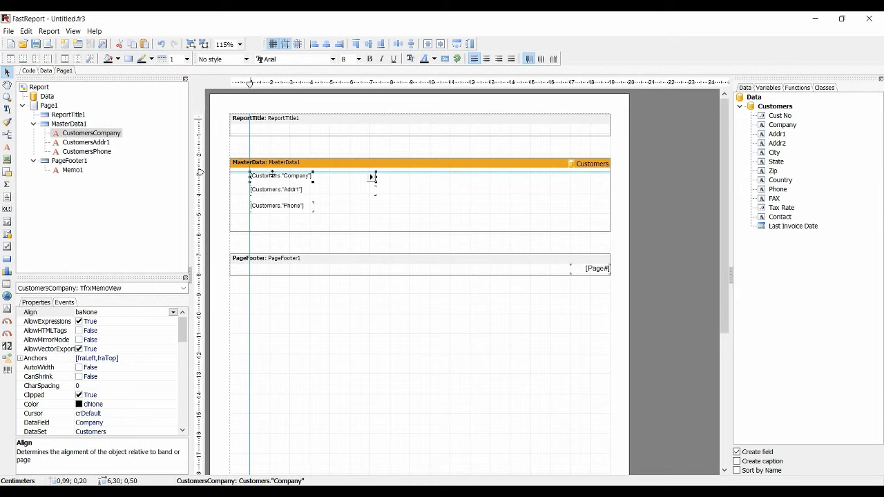
{"action": "mouse_move", "coordinate": [199, 187]}
{"action": "left_mouse_down"}
{"action": "mouse_move", "coordinate": [204, 207]}
{"action": "mouse_move", "coordinate": [203, 199]}
{"action": "left_mouse_up"}
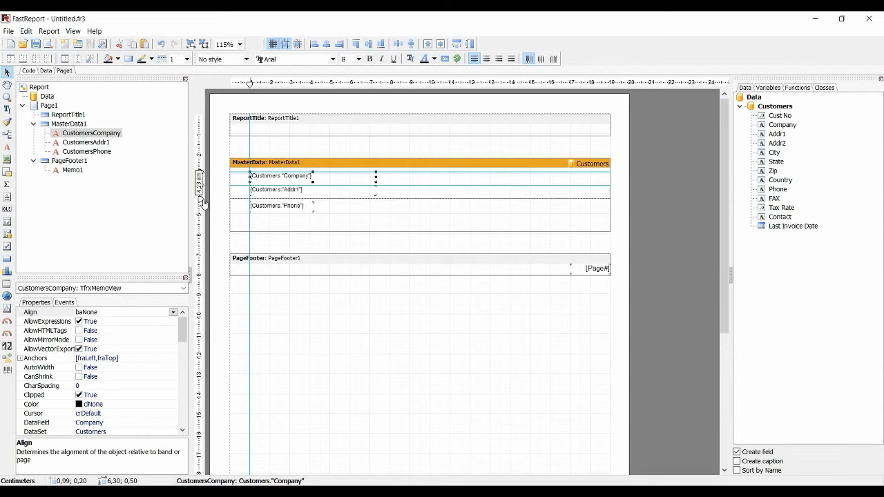
{"action": "left_click", "coordinate": [255, 211]}
{"action": "left_click_drag", "start_coordinate": [256, 212], "coordinate": [259, 209]}
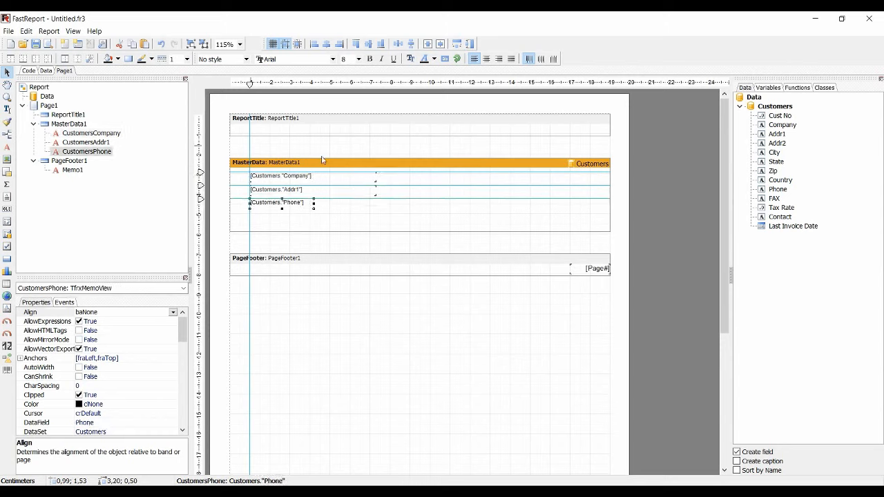
Add the Zip field to the master data band, aligned to the Company field's guide and about 10 cm from the band's left edge
{"action": "mouse_move", "coordinate": [309, 170]}
{"action": "left_mouse_down"}
{"action": "mouse_move", "coordinate": [309, 222]}
{"action": "mouse_move", "coordinate": [301, 171]}
{"action": "left_mouse_up"}
{"action": "left_click_drag", "start_coordinate": [769, 173], "coordinate": [436, 181]}
{"action": "mouse_move", "coordinate": [336, 174]}
{"action": "left_mouse_down"}
{"action": "mouse_move", "coordinate": [335, 224]}
{"action": "mouse_move", "coordinate": [339, 173]}
{"action": "left_mouse_up"}
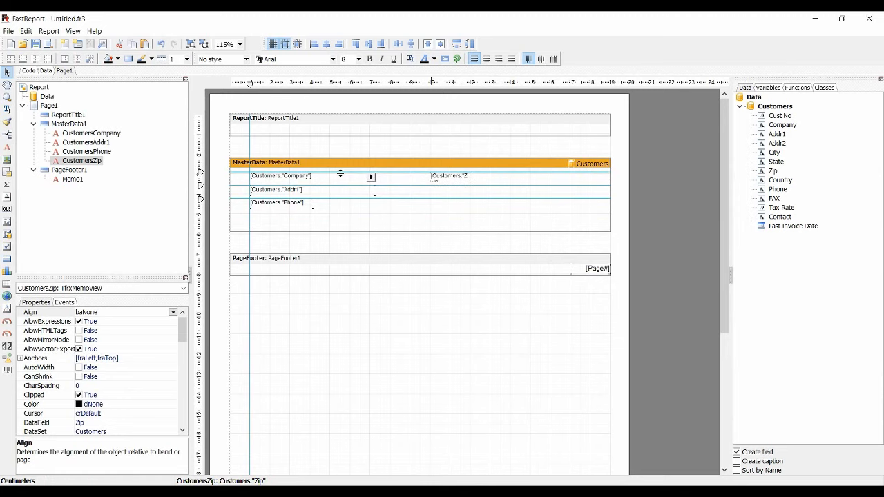
Add a vertical guide at about 7.4 cm and snap the right edges of the Company, Addr1 and Phone fields to it
{"action": "left_click", "coordinate": [378, 82]}
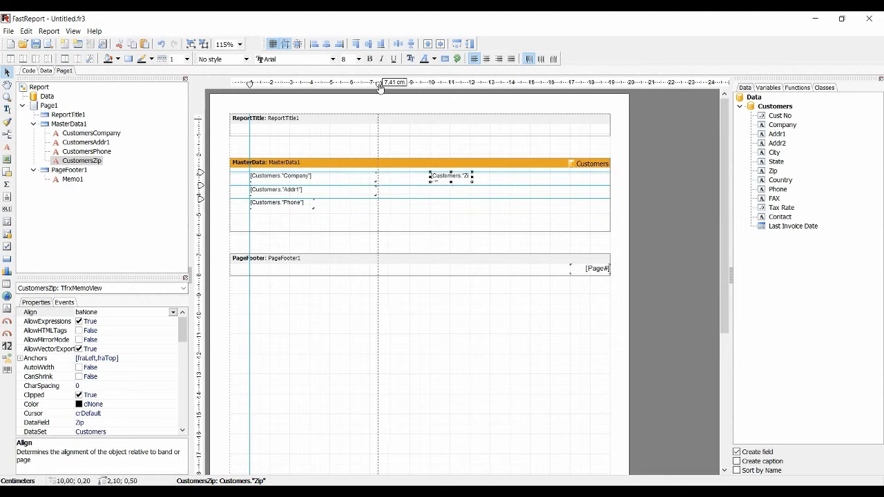
{"action": "left_click", "coordinate": [373, 176]}
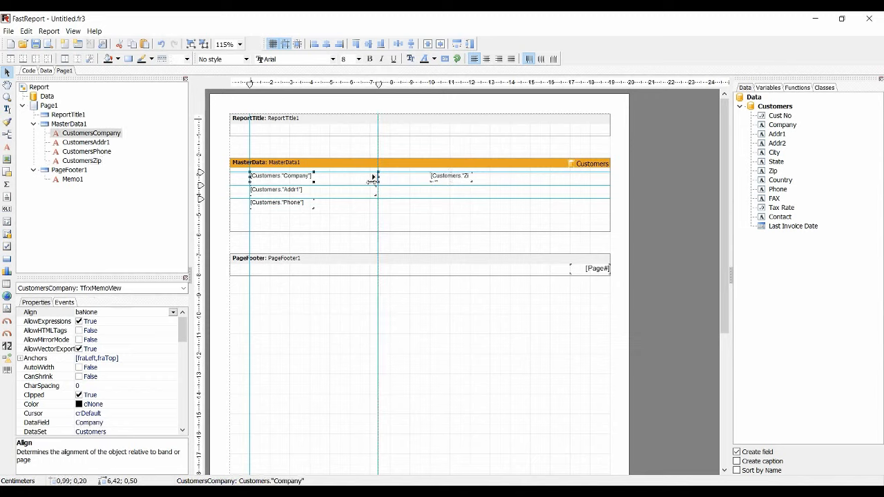
{"action": "left_click", "coordinate": [373, 190]}
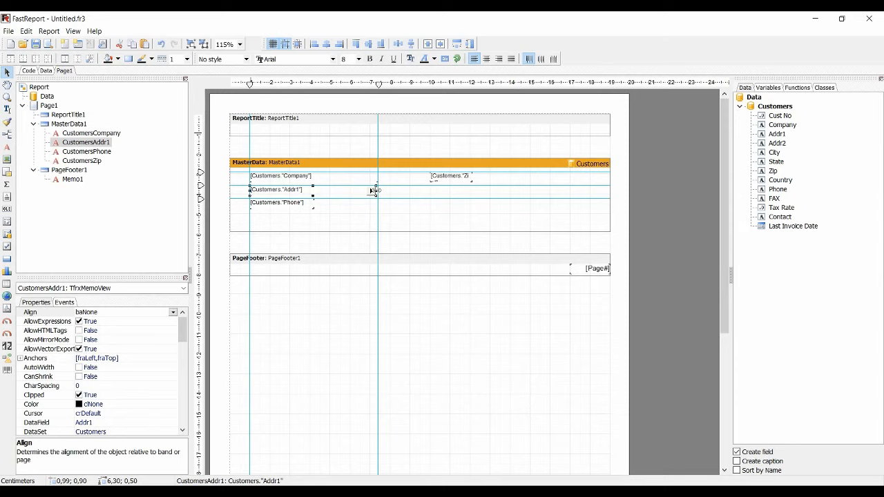
{"action": "left_click_drag", "start_coordinate": [374, 190], "coordinate": [377, 191]}
{"action": "left_click", "coordinate": [309, 205]}
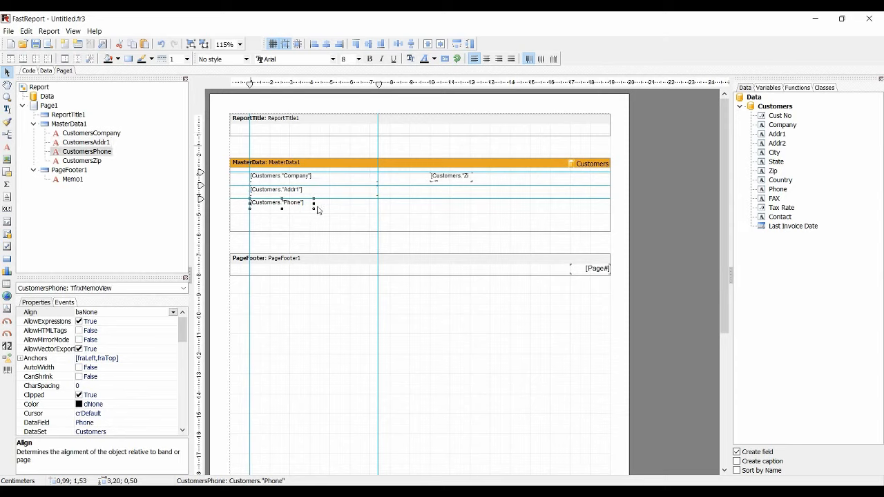
{"action": "left_click_drag", "start_coordinate": [314, 204], "coordinate": [378, 205]}
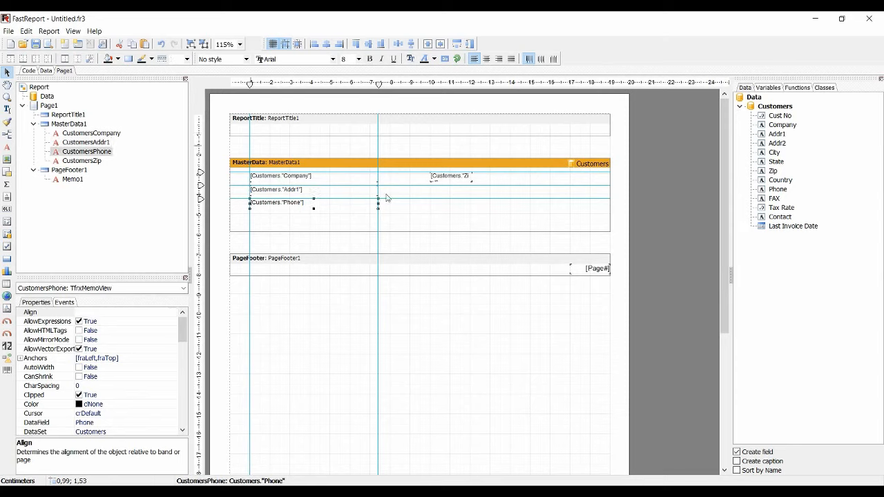
Shift the right-hand vertical guide to about 4.6 cm to narrow the attached fields together, and nudge the uppermost horizontal guide
{"action": "left_click_drag", "start_coordinate": [378, 124], "coordinate": [321, 142]}
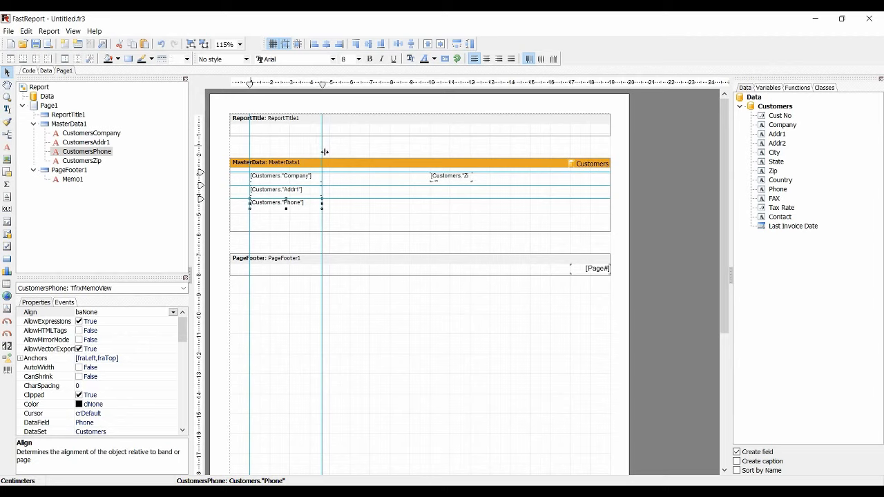
{"action": "mouse_move", "coordinate": [243, 172]}
{"action": "left_mouse_down"}
{"action": "mouse_move", "coordinate": [243, 221]}
{"action": "mouse_move", "coordinate": [247, 173]}
{"action": "left_mouse_up"}
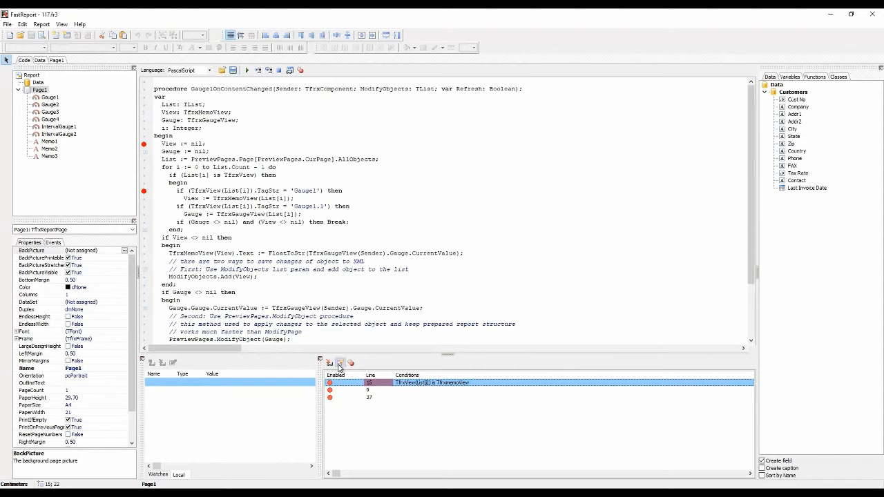
Review the condition of the line 15 breakpoint in the gauge script and keep it as it is
{"action": "left_click", "coordinate": [339, 362]}
{"action": "left_click_drag", "start_coordinate": [493, 244], "coordinate": [408, 252]}
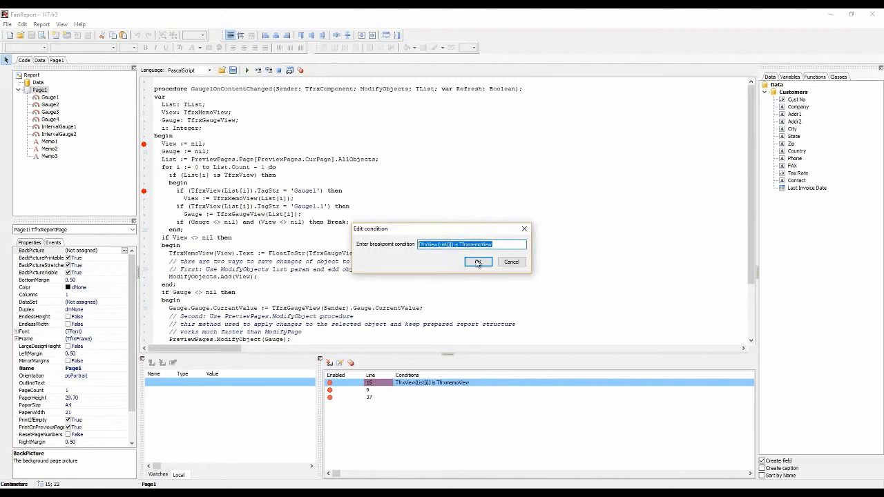
{"action": "left_click", "coordinate": [477, 262]}
Toggle the line 9 breakpoint in the breakpoint list, leaving it disabled
{"action": "left_click", "coordinate": [333, 390]}
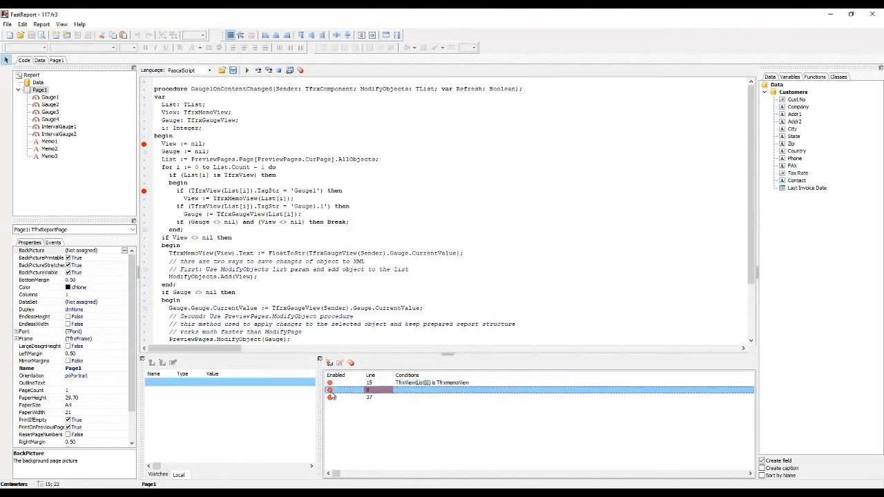
{"action": "left_click", "coordinate": [330, 391]}
{"action": "left_click", "coordinate": [330, 391]}
{"action": "left_click", "coordinate": [330, 392]}
Run the report, move the linked linear gauge's pointer up the scale, and inspect the watches, local variables and line 15 breakpoint
{"action": "left_click", "coordinate": [246, 70]}
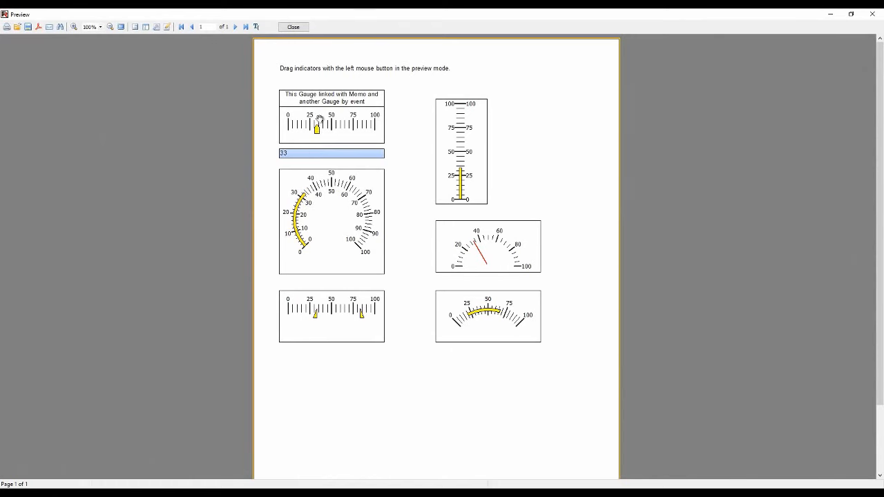
{"action": "left_click_drag", "start_coordinate": [318, 130], "coordinate": [345, 129]}
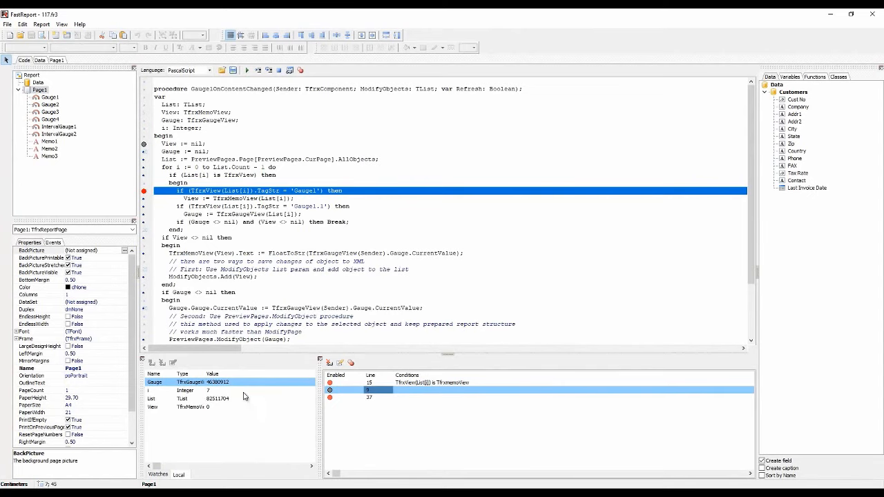
{"action": "left_click", "coordinate": [162, 475]}
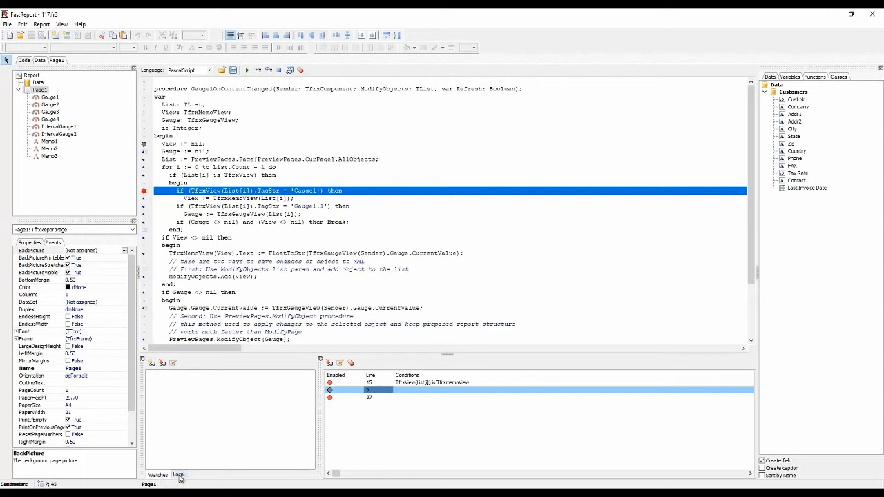
{"action": "left_click", "coordinate": [180, 475]}
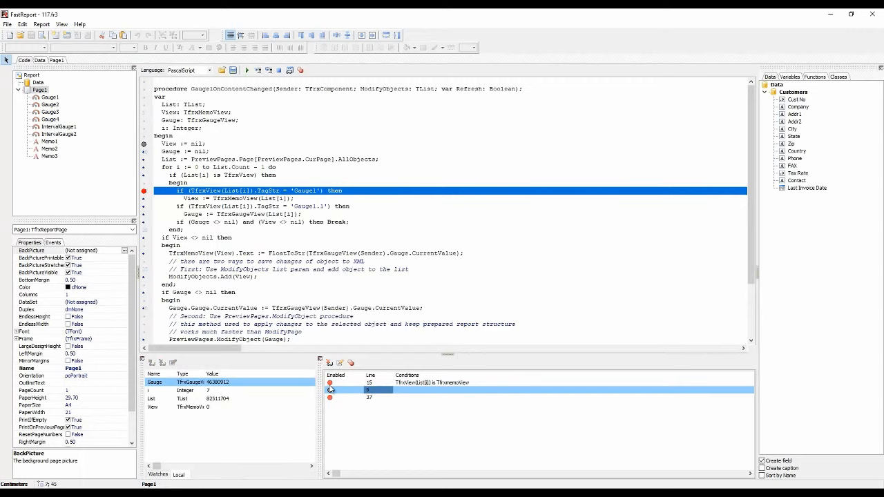
{"action": "left_click", "coordinate": [429, 384]}
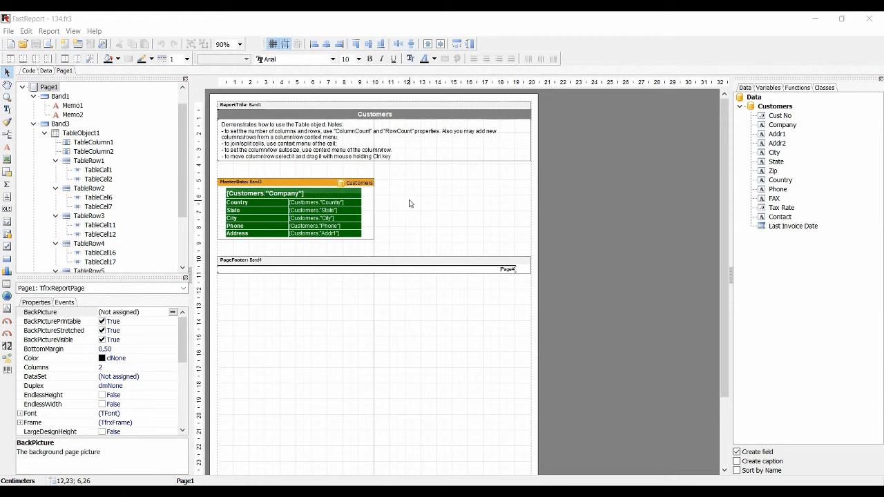
Bind the Country label cell of the Customers table to the Company data field, trying other field choices in place
{"action": "left_click", "coordinate": [283, 203]}
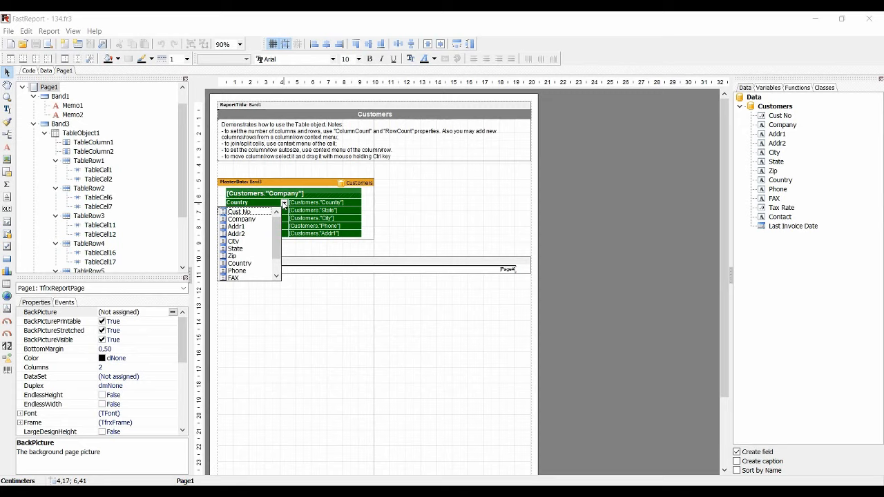
{"action": "left_click", "coordinate": [248, 219]}
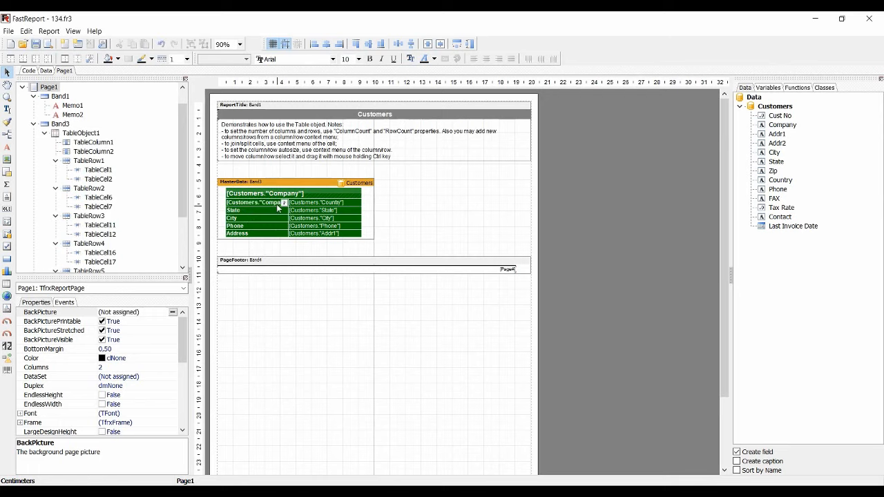
{"action": "left_click", "coordinate": [283, 203]}
{"action": "left_click", "coordinate": [268, 228]}
{"action": "left_click", "coordinate": [283, 203]}
{"action": "left_click", "coordinate": [256, 221]}
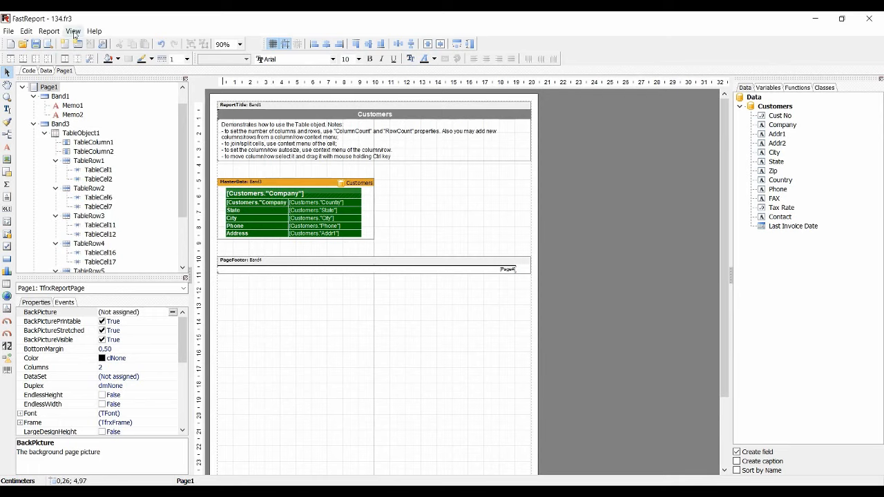
Disable evDesigner visibility of TfrxInPlaceDataFiledEditor for TfrxTableCell in the editors configurator, and check the table cell for the in-place editor
{"action": "left_click", "coordinate": [72, 31]}
{"action": "left_click", "coordinate": [133, 110]}
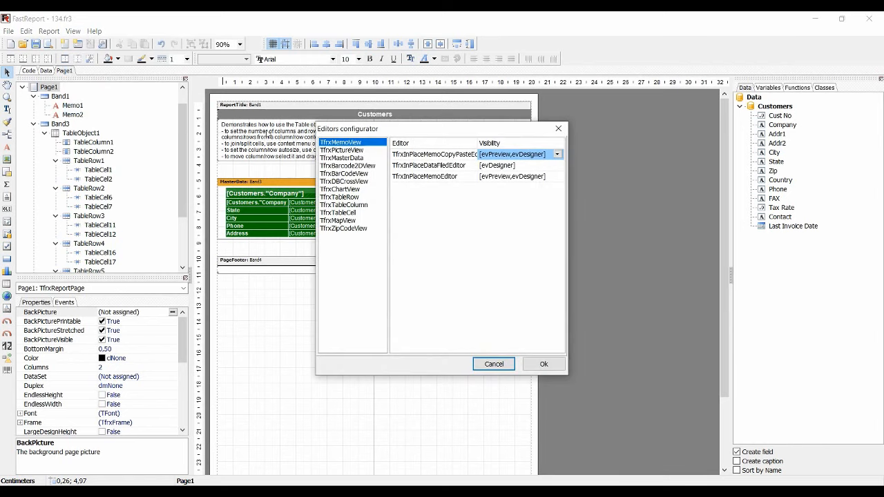
{"action": "left_click", "coordinate": [348, 212]}
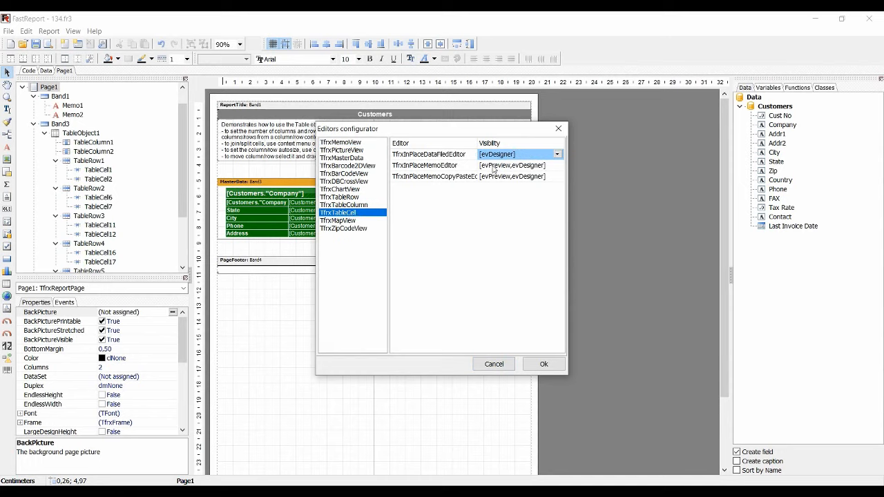
{"action": "left_click", "coordinate": [557, 154]}
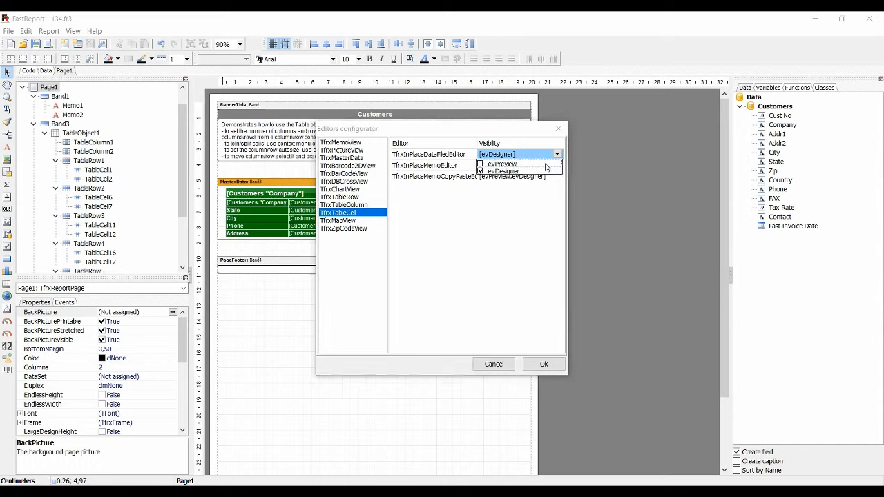
{"action": "left_click", "coordinate": [481, 172]}
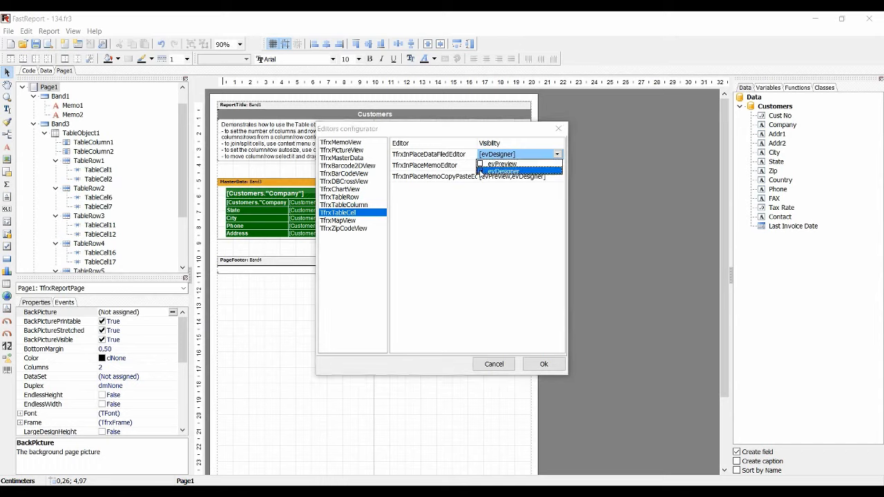
{"action": "left_click", "coordinate": [544, 364]}
{"action": "left_click", "coordinate": [543, 364]}
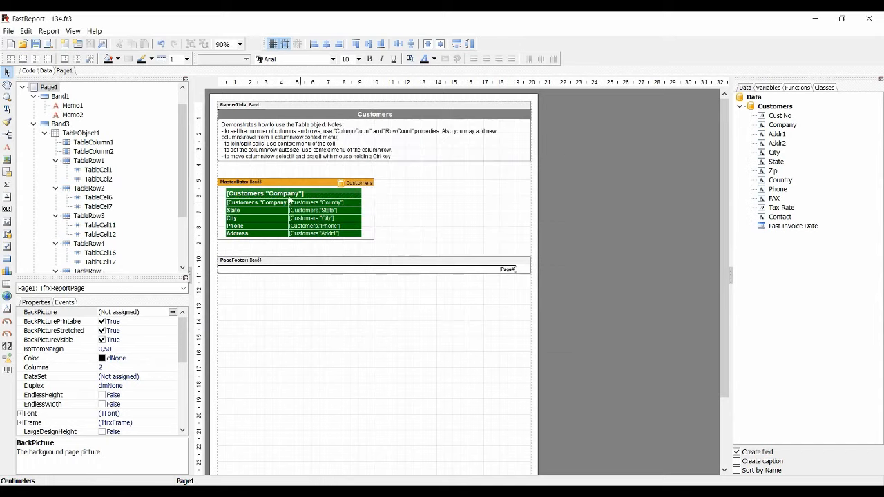
{"action": "left_click", "coordinate": [279, 207]}
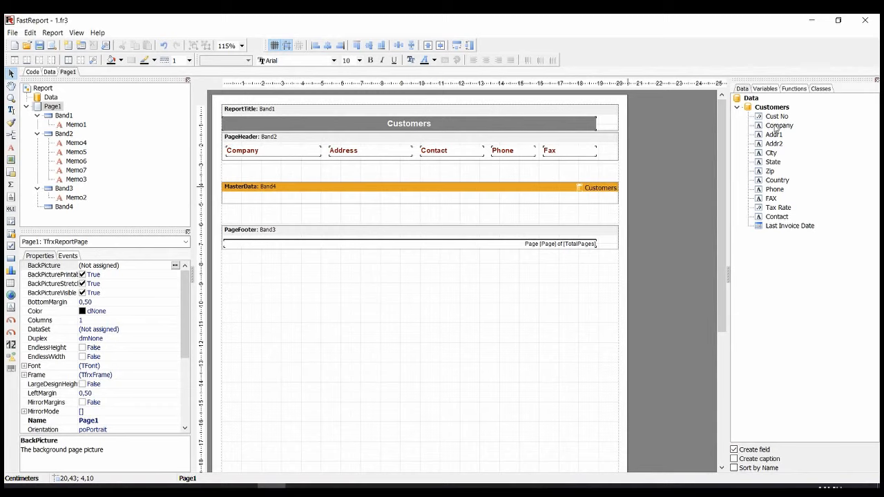
Add the Company and Addr1 fields to the master data band under the Company and Address headings, matching the headings' widths
{"action": "left_click_drag", "start_coordinate": [776, 129], "coordinate": [228, 199]}
{"action": "left_click_drag", "start_coordinate": [349, 197], "coordinate": [322, 196]}
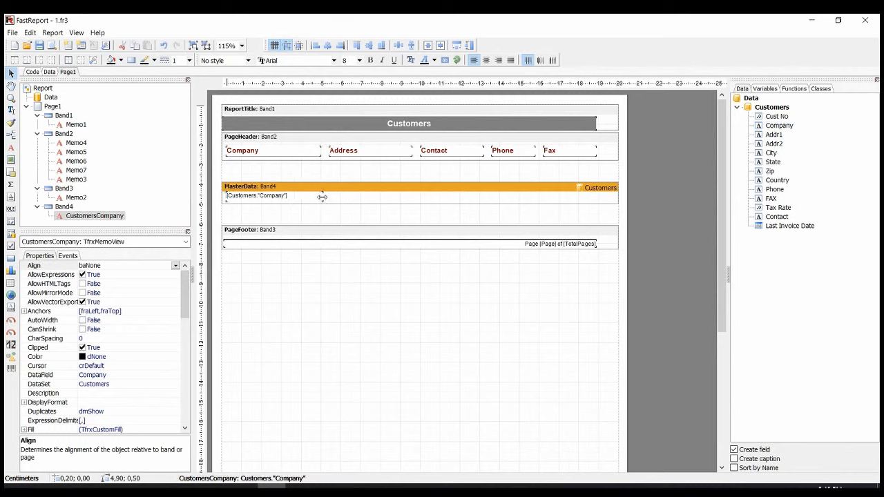
{"action": "left_click_drag", "start_coordinate": [322, 197], "coordinate": [321, 196]}
{"action": "left_click_drag", "start_coordinate": [771, 135], "coordinate": [334, 200]}
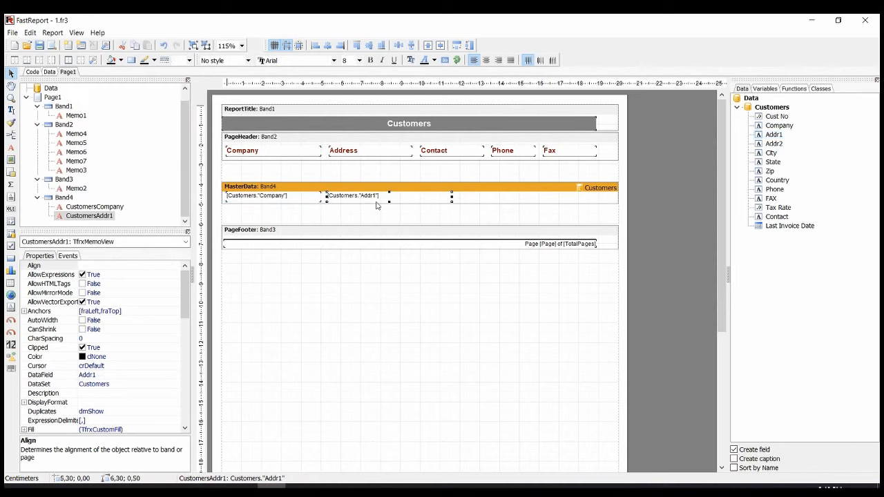
{"action": "left_click_drag", "start_coordinate": [449, 196], "coordinate": [412, 197]}
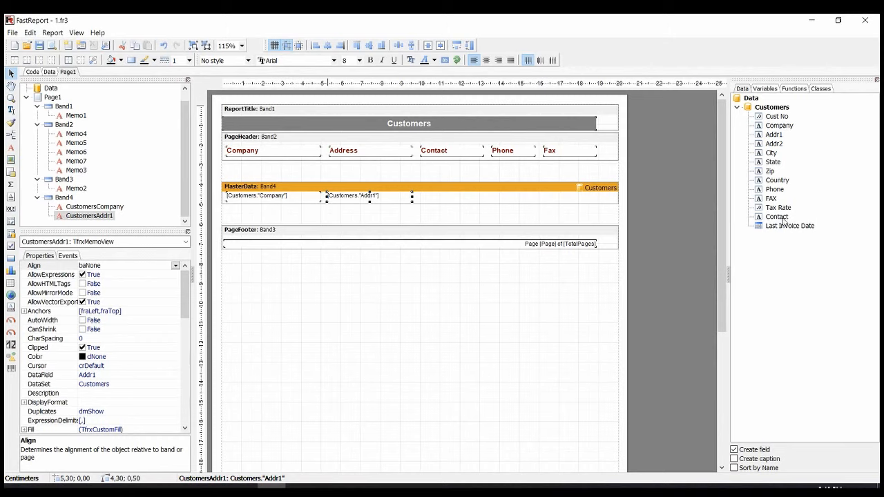
Add the Contact field to the master data band under the Contact heading and narrow it to 3.20 cm
{"action": "left_click_drag", "start_coordinate": [776, 216], "coordinate": [421, 199]}
{"action": "left_click", "coordinate": [500, 197]}
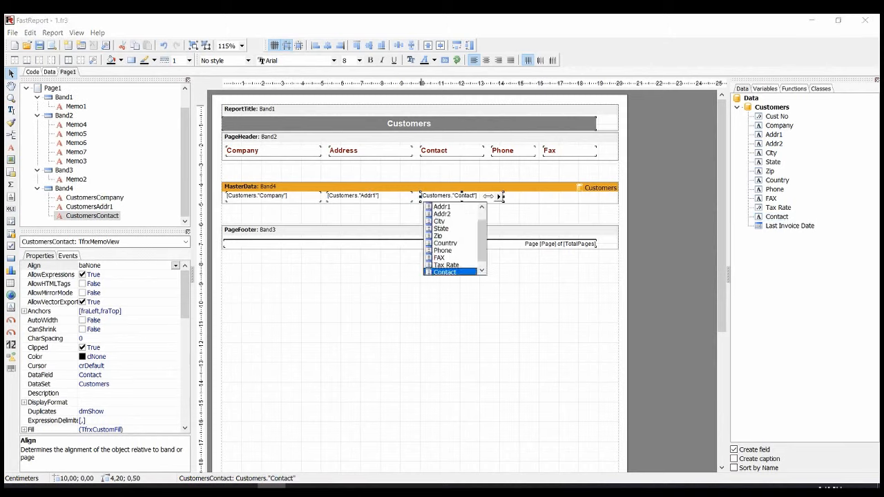
{"action": "left_click", "coordinate": [500, 197]}
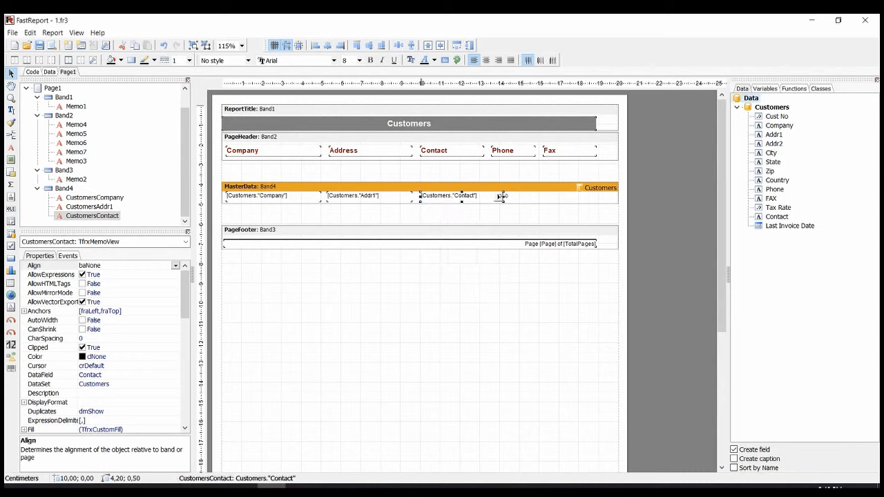
{"action": "left_click", "coordinate": [499, 197]}
{"action": "left_click", "coordinate": [499, 196]}
{"action": "left_click_drag", "start_coordinate": [501, 197], "coordinate": [482, 197]}
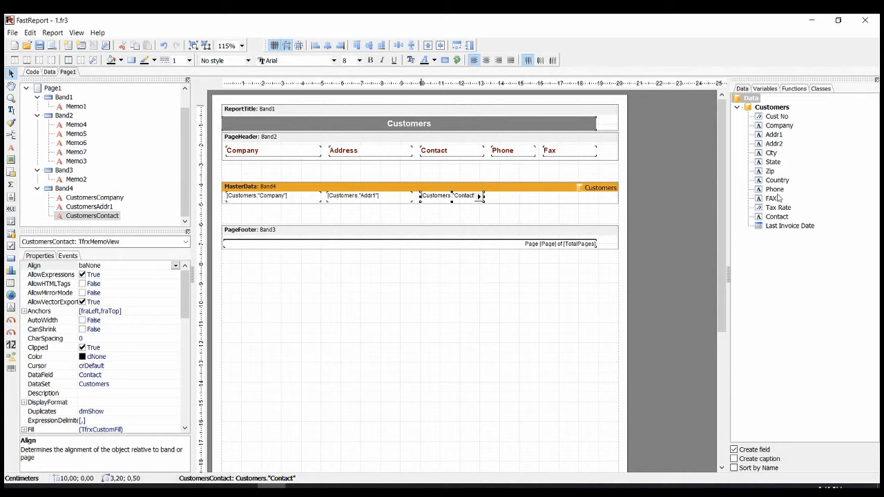
Add the Phone and FAX fields to the master data band under their headings, narrowed to 2.20 cm and 2.70 cm
{"action": "left_click", "coordinate": [772, 189]}
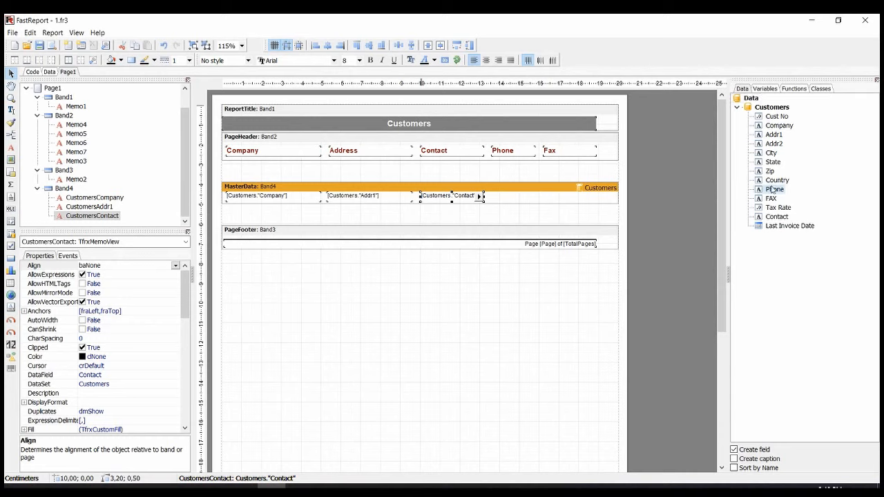
{"action": "left_click_drag", "start_coordinate": [771, 190], "coordinate": [499, 199]}
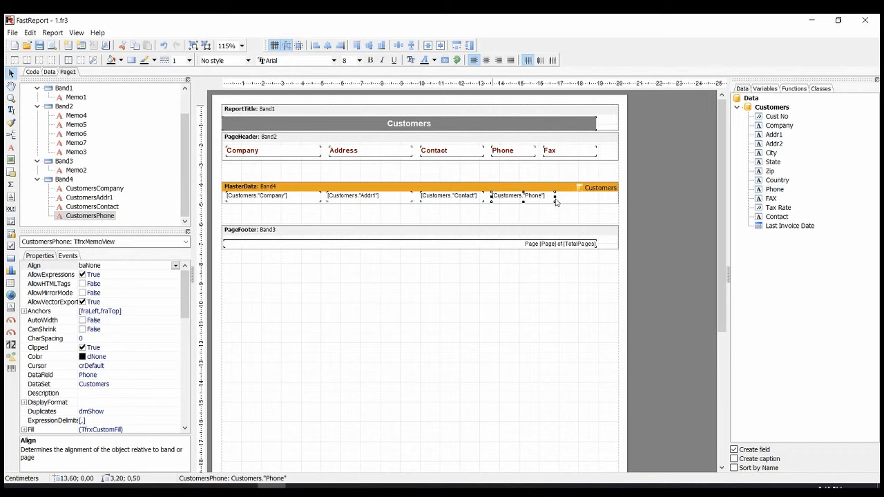
{"action": "left_click_drag", "start_coordinate": [555, 199], "coordinate": [535, 198]}
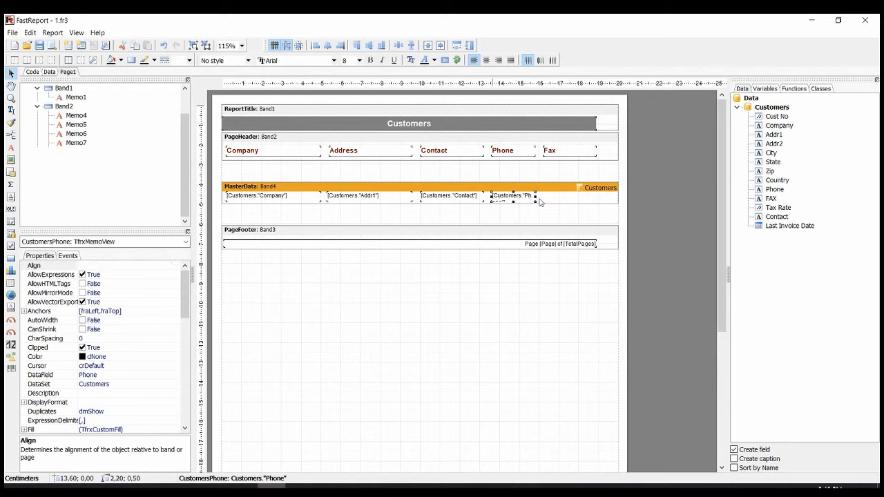
{"action": "left_click_drag", "start_coordinate": [768, 200], "coordinate": [546, 199]}
{"action": "left_click_drag", "start_coordinate": [605, 197], "coordinate": [596, 196]}
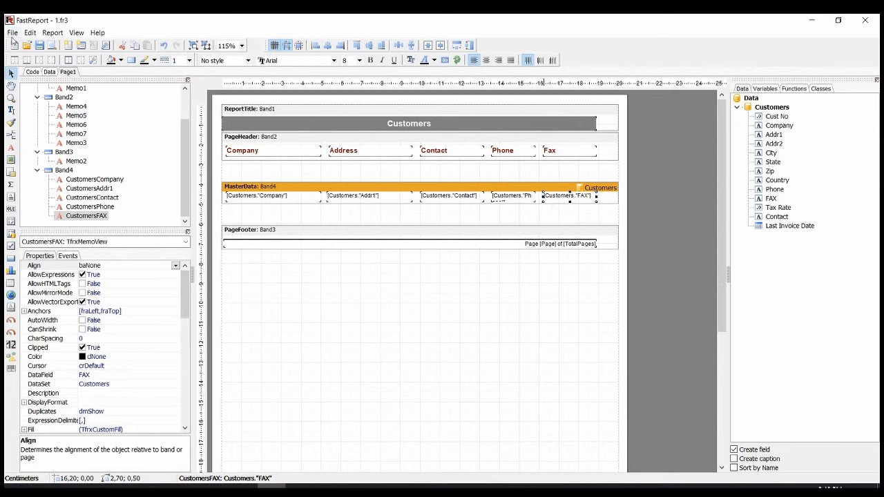
Preview the Customers report to check the field columns, and close the preview
{"action": "left_click", "coordinate": [52, 44]}
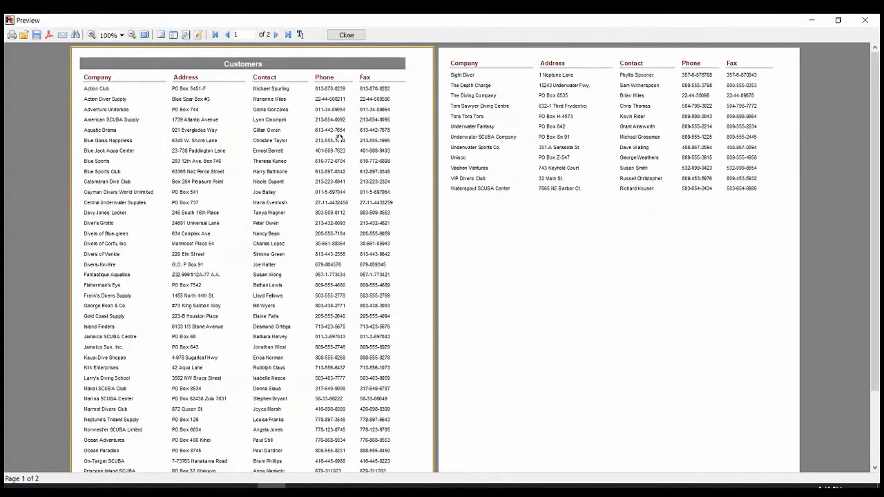
{"action": "left_click", "coordinate": [347, 36]}
{"action": "left_click", "coordinate": [273, 486]}
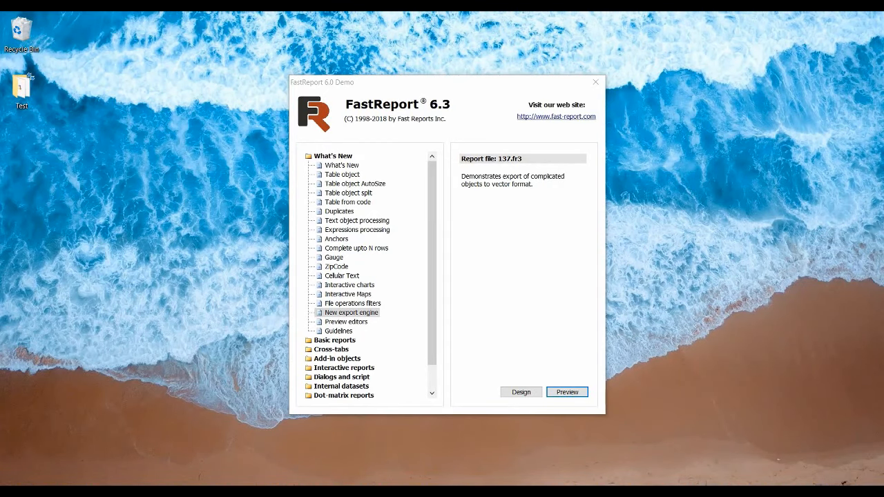
Preview the New export engine demo report and examine its map, chart and RichText objects
{"action": "left_click", "coordinate": [564, 391]}
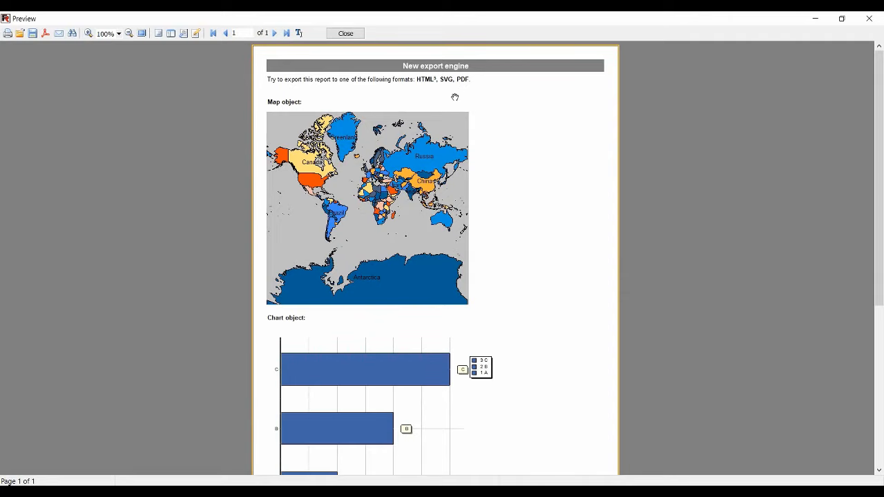
{"action": "mouse_move", "coordinate": [370, 142]}
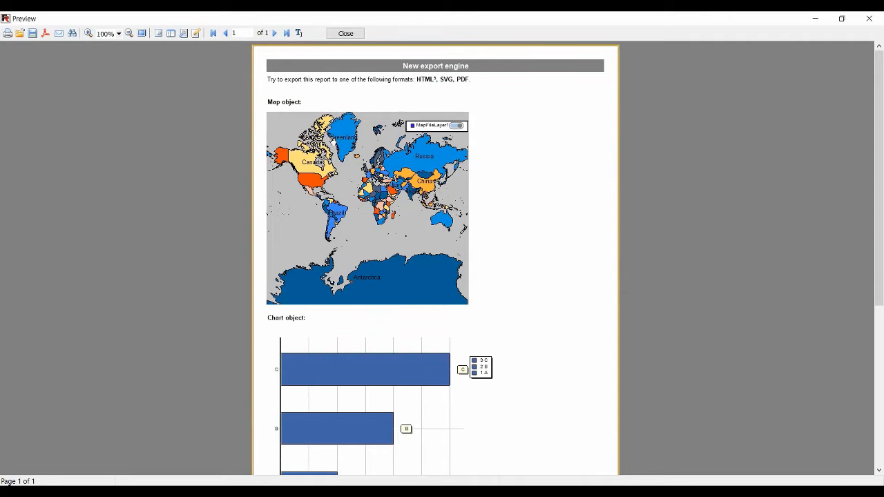
{"action": "scroll", "coordinate": [359, 308], "scroll_direction": "down", "scroll_amount": 3}
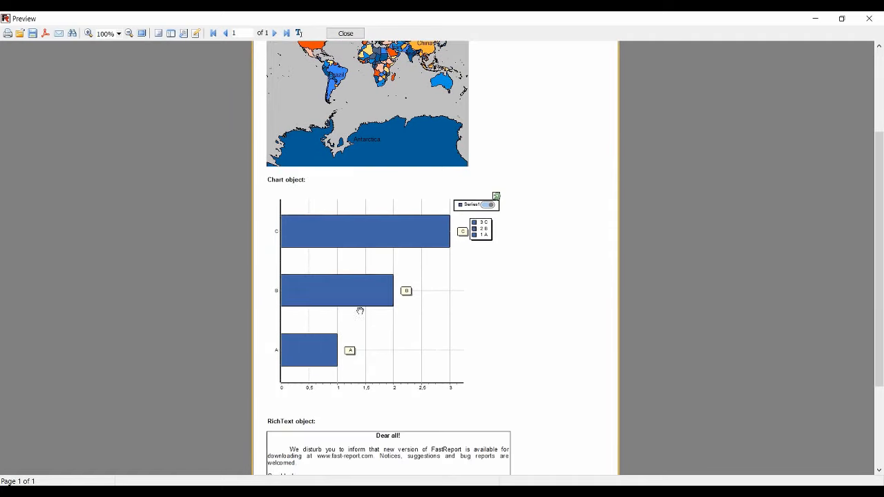
{"action": "scroll", "coordinate": [378, 317], "scroll_direction": "down", "scroll_amount": 2}
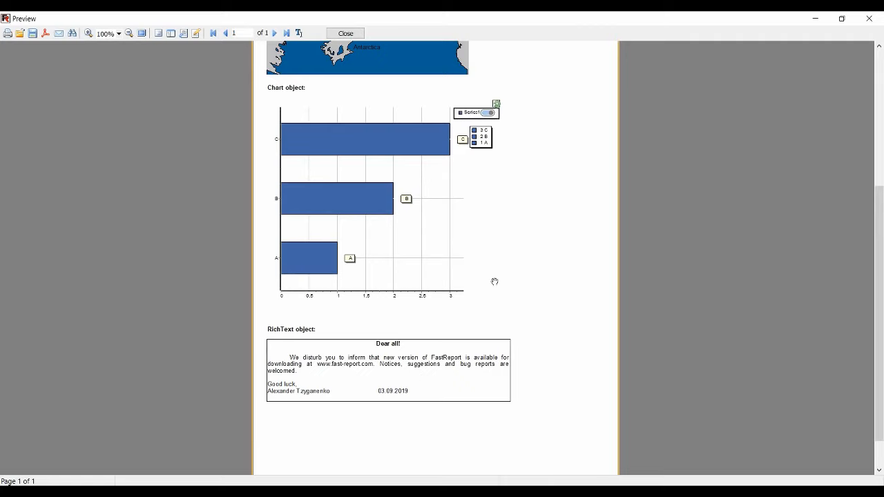
{"action": "scroll", "coordinate": [543, 253], "scroll_direction": "up", "scroll_amount": 3}
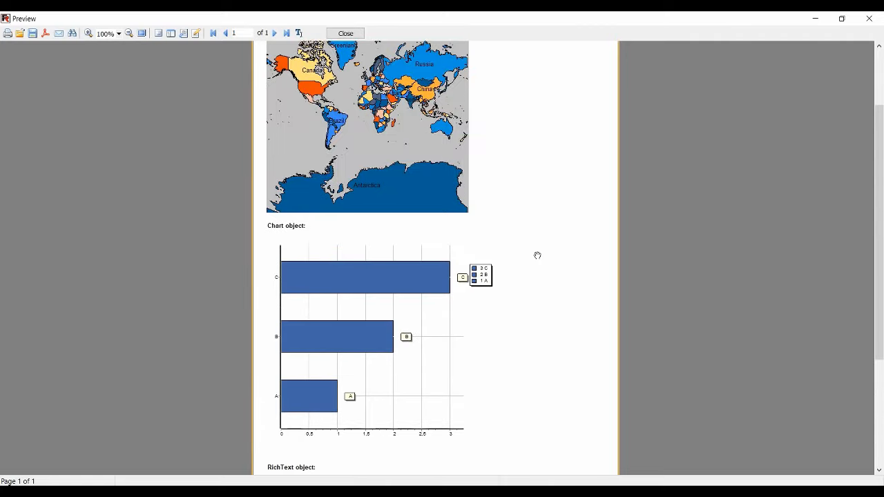
{"action": "scroll", "coordinate": [537, 255], "scroll_direction": "up", "scroll_amount": 1}
Export the New export engine report to PDF as 137.pdf, keeping the proposed export settings
{"action": "right_click", "coordinate": [502, 250]}
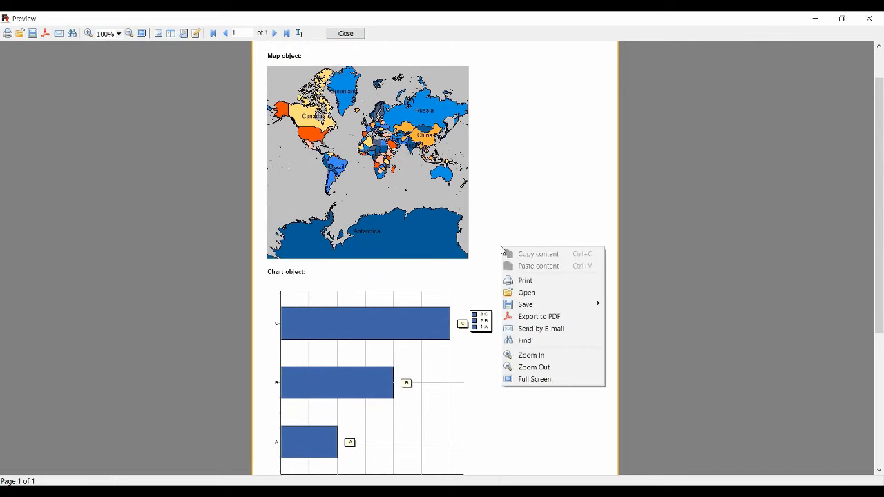
{"action": "left_click", "coordinate": [538, 319]}
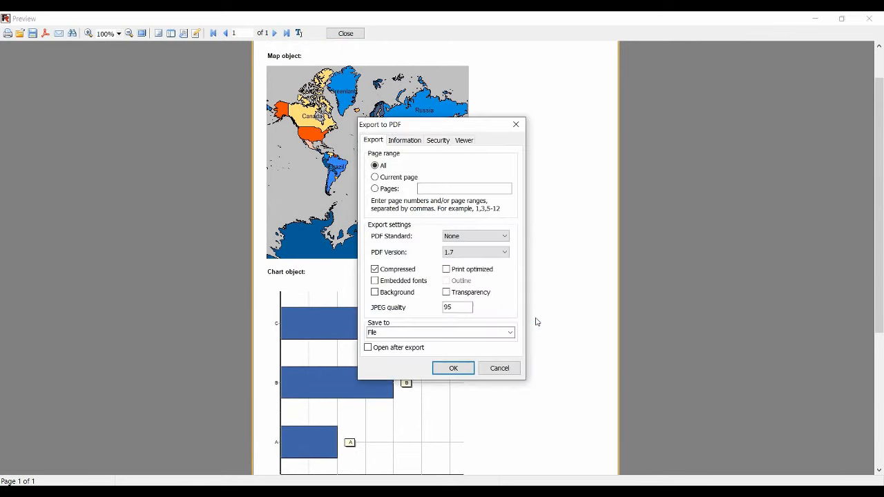
{"action": "left_click", "coordinate": [463, 368]}
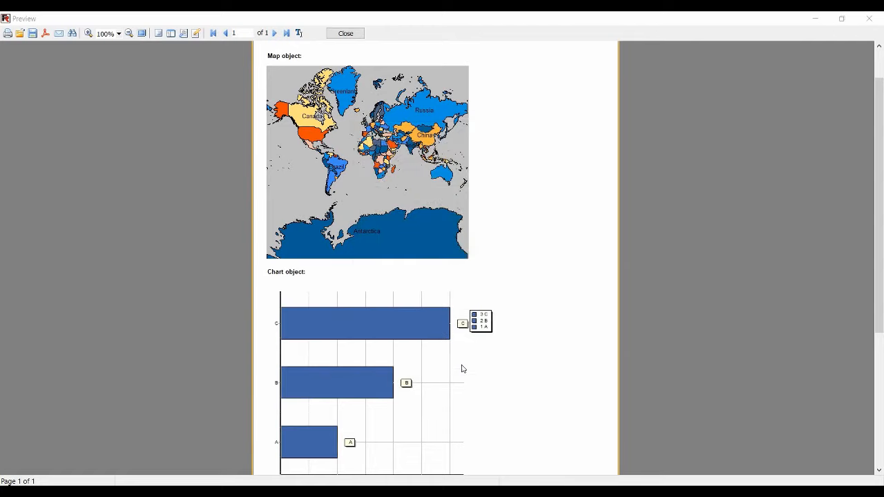
{"action": "key", "text": "Return"}
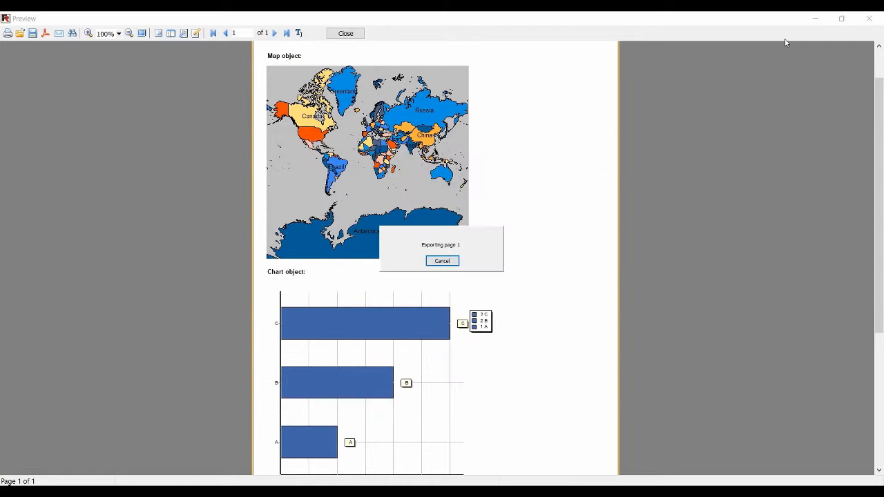
Open the exported 137.pdf in Adobe Acrobat Reader and check that the Greenland and Russia map labels are selectable text
{"action": "left_click", "coordinate": [813, 18]}
{"action": "double_click", "coordinate": [22, 143]}
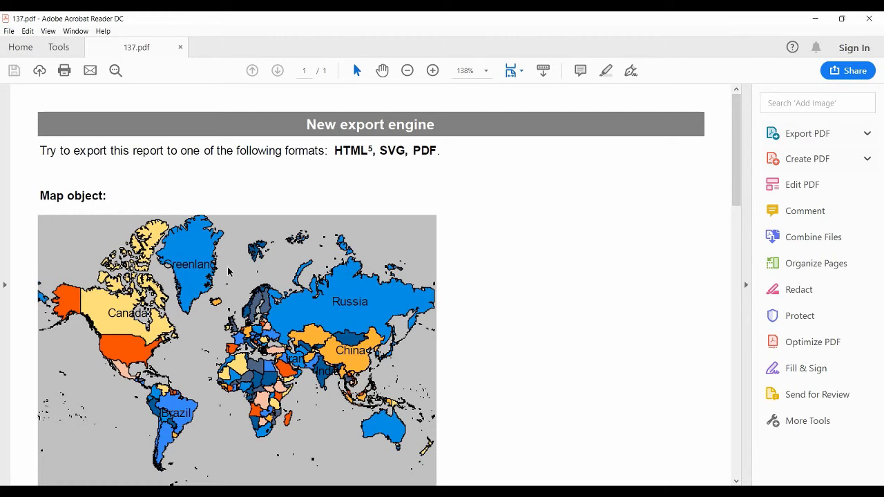
{"action": "left_click_drag", "start_coordinate": [161, 262], "coordinate": [230, 263]}
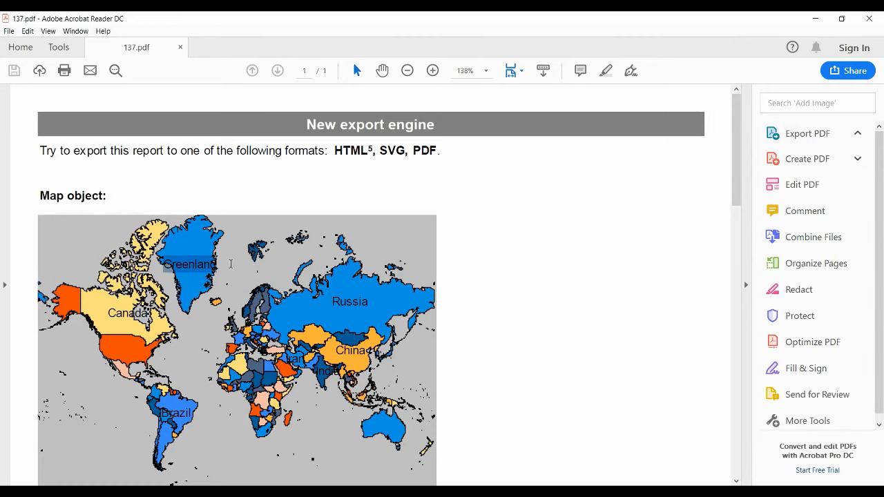
{"action": "left_click_drag", "start_coordinate": [331, 301], "coordinate": [377, 304]}
{"action": "scroll", "coordinate": [359, 284], "scroll_direction": "down", "scroll_amount": 2}
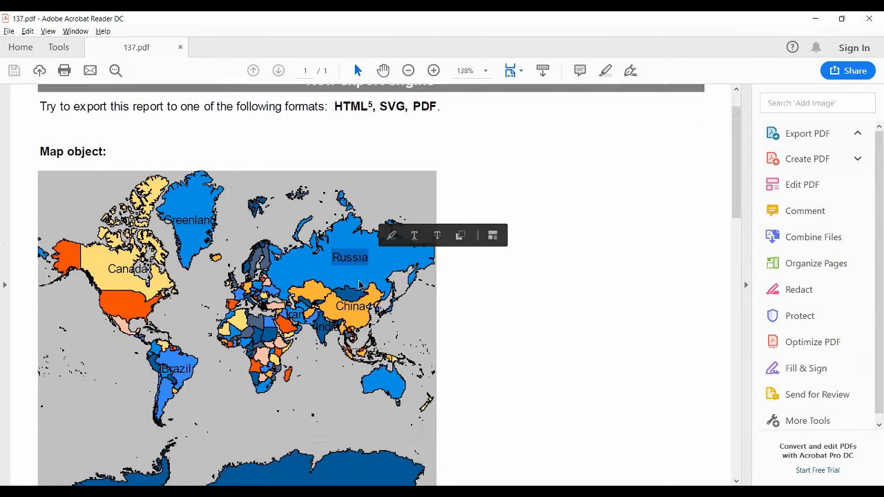
{"action": "scroll", "coordinate": [359, 285], "scroll_direction": "down", "scroll_amount": 3}
{"action": "key", "text": "alt"}
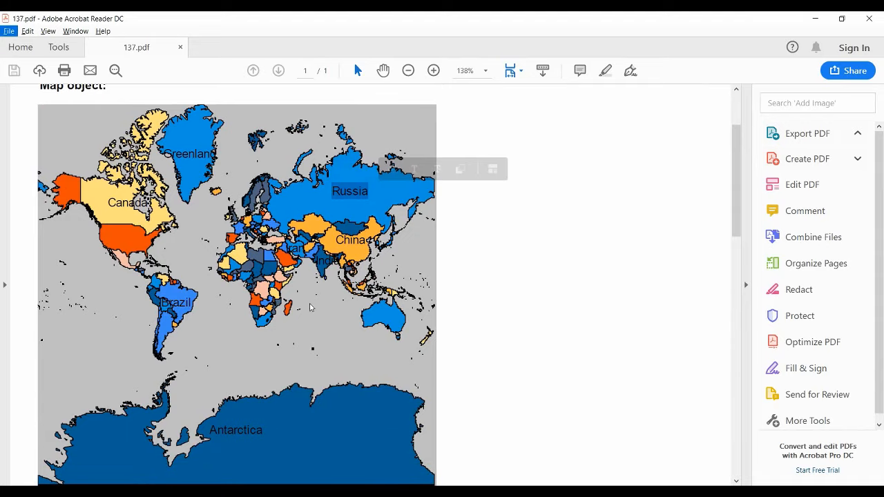
Check the text selectability of the chart's axis labels and the RichText paragraph in the exported PDF
{"action": "scroll", "coordinate": [290, 311], "scroll_direction": "down", "scroll_amount": 15}
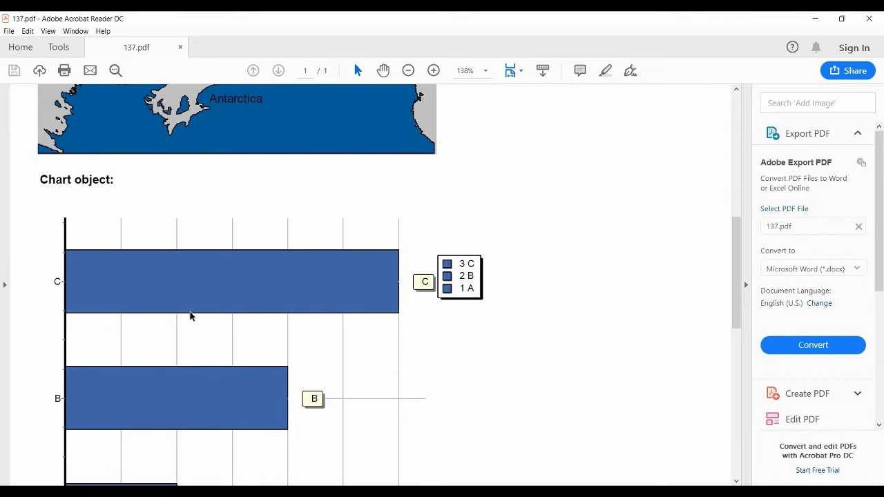
{"action": "scroll", "coordinate": [190, 316], "scroll_direction": "down", "scroll_amount": 8}
{"action": "left_click_drag", "start_coordinate": [64, 414], "coordinate": [412, 407]}
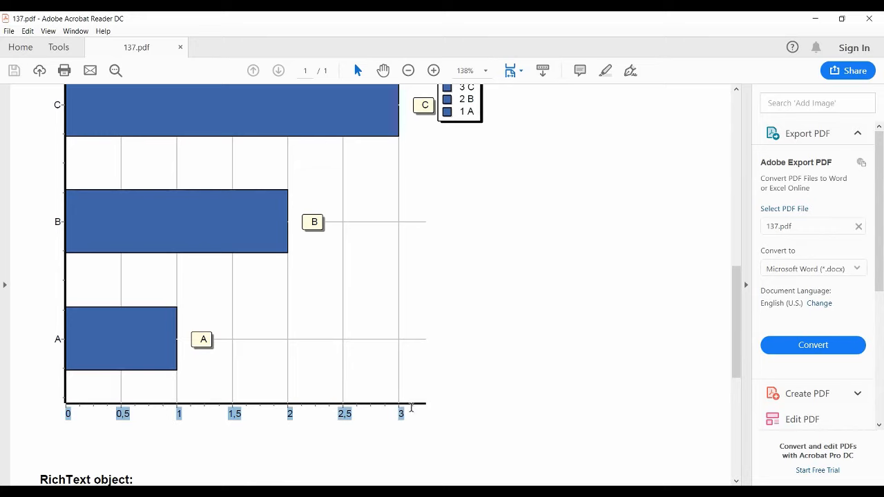
{"action": "scroll", "coordinate": [388, 396], "scroll_direction": "down", "scroll_amount": 3}
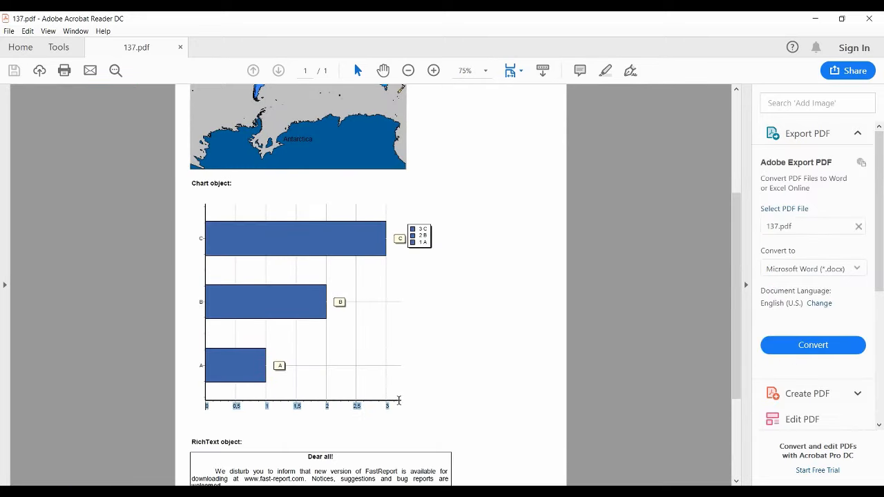
{"action": "scroll", "coordinate": [398, 395], "scroll_direction": "down", "scroll_amount": 3}
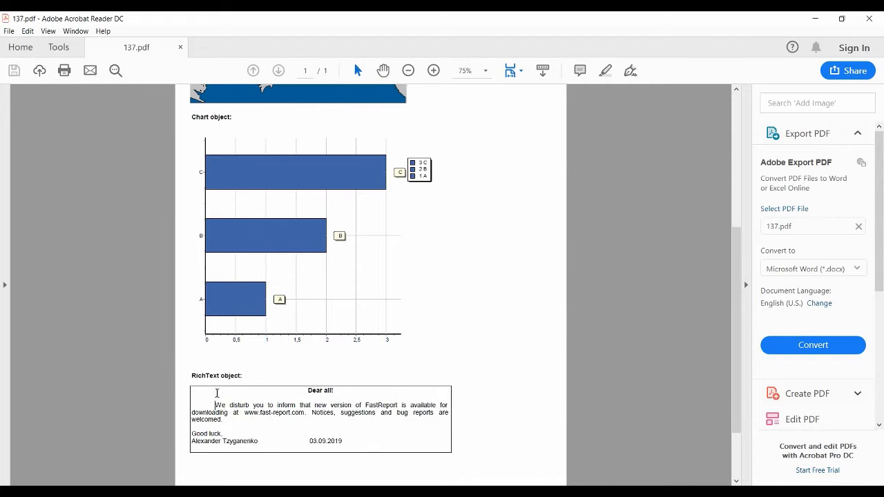
{"action": "left_click_drag", "start_coordinate": [192, 411], "coordinate": [366, 449]}
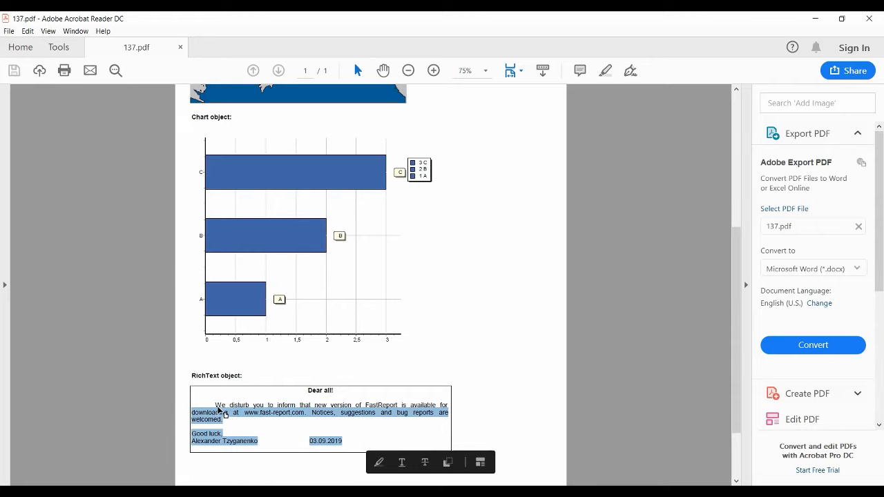
{"action": "left_click", "coordinate": [217, 407]}
{"action": "left_click_drag", "start_coordinate": [218, 407], "coordinate": [342, 445]}
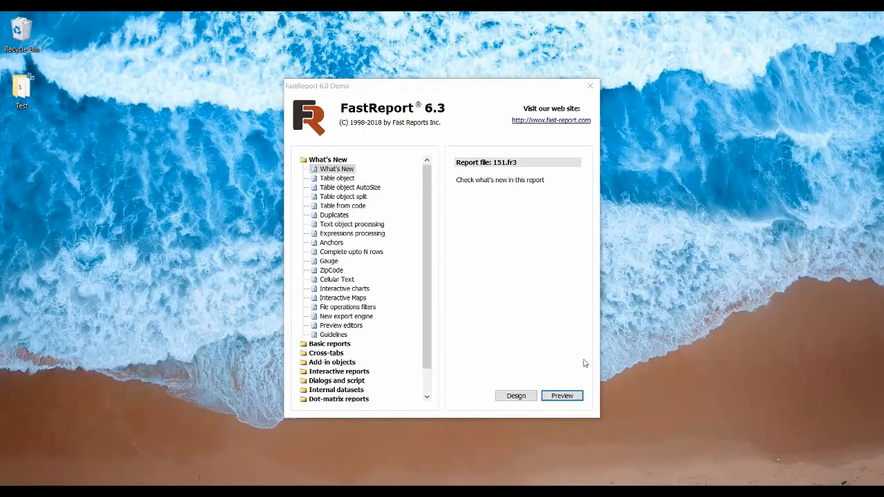
Preview the What's New demo report in FastReport and set its PDF export standard to PDF/A-1a
{"action": "left_click", "coordinate": [577, 397]}
{"action": "right_click", "coordinate": [457, 180]}
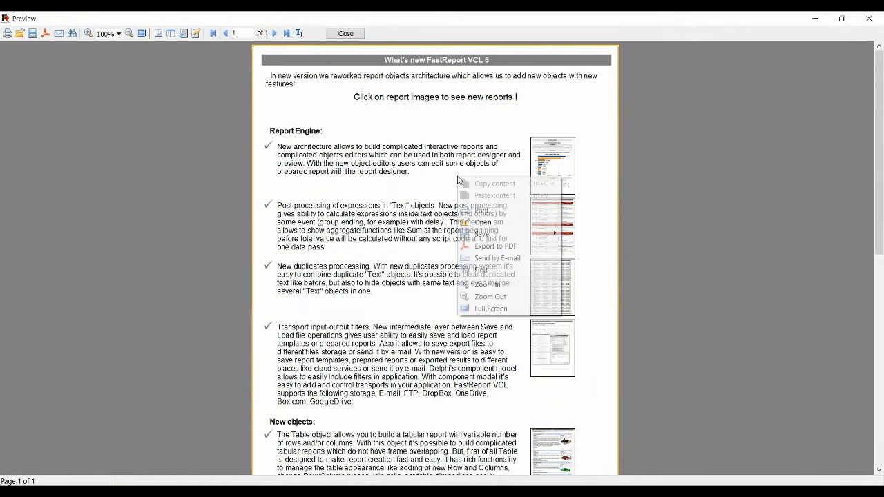
{"action": "left_click", "coordinate": [504, 246]}
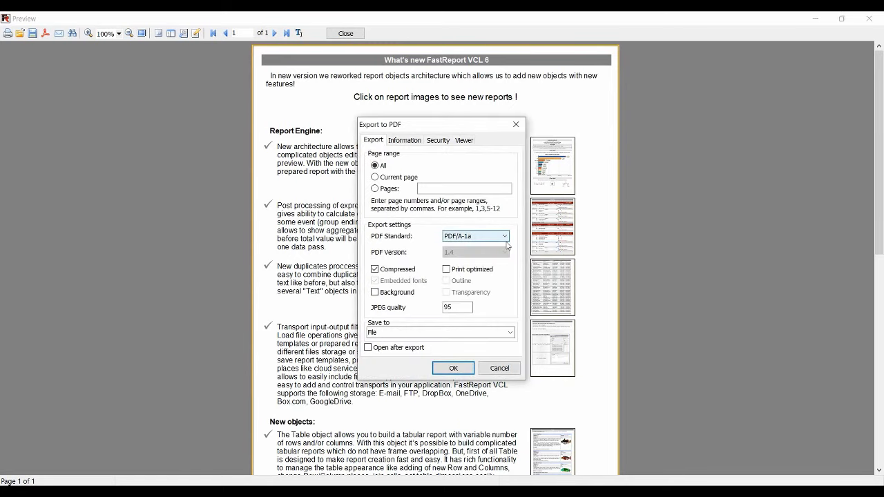
{"action": "left_click", "coordinate": [505, 237]}
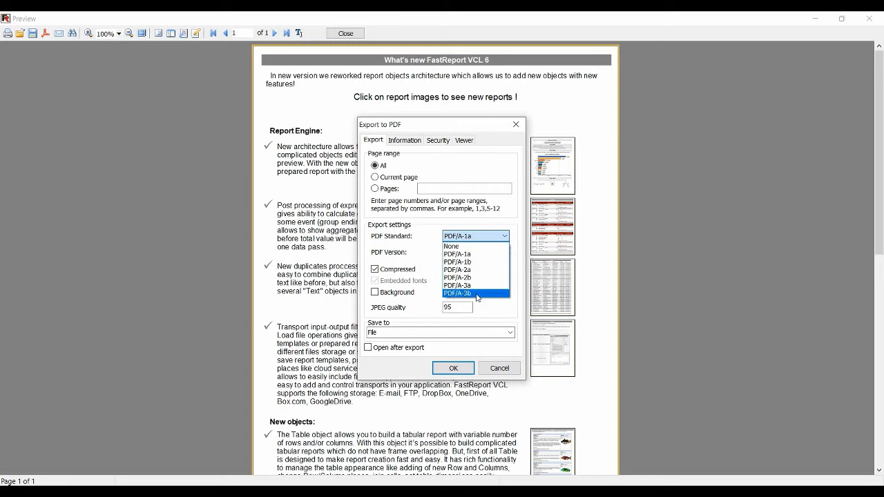
{"action": "left_click", "coordinate": [468, 257]}
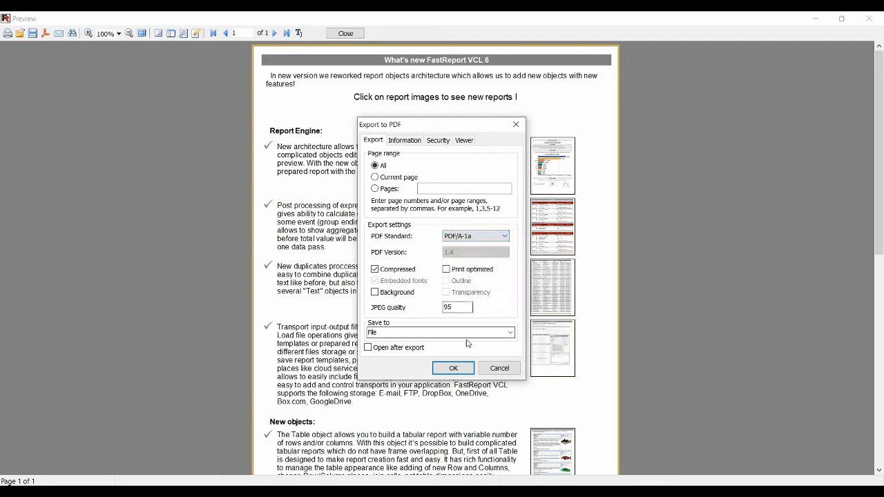
Save the PDF export to the Desktop as 151, and open the exported file
{"action": "left_click", "coordinate": [453, 368]}
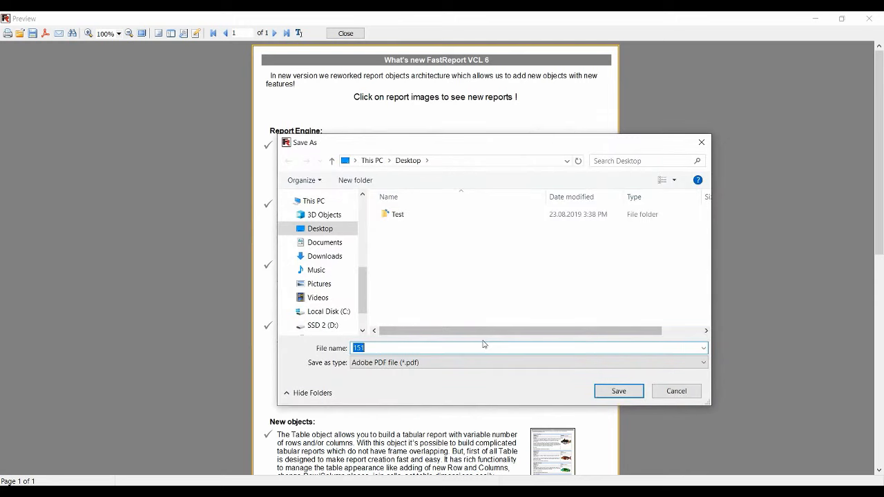
{"action": "left_click", "coordinate": [619, 392]}
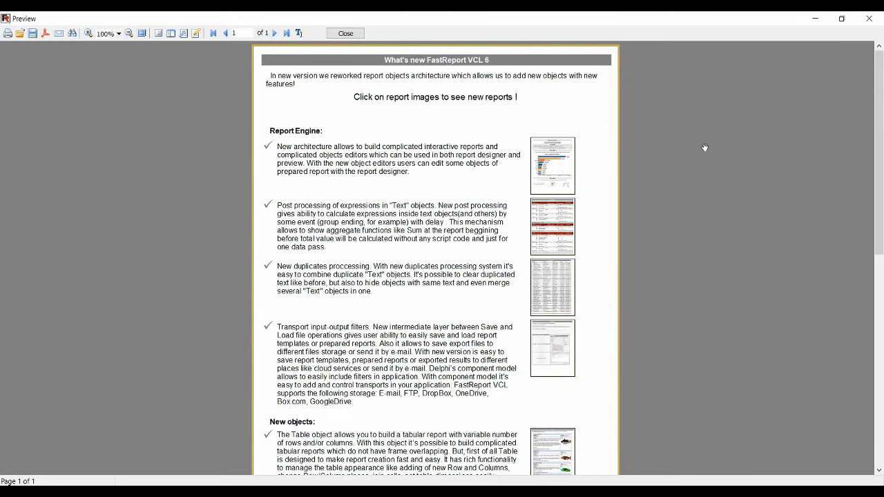
{"action": "left_click", "coordinate": [817, 18]}
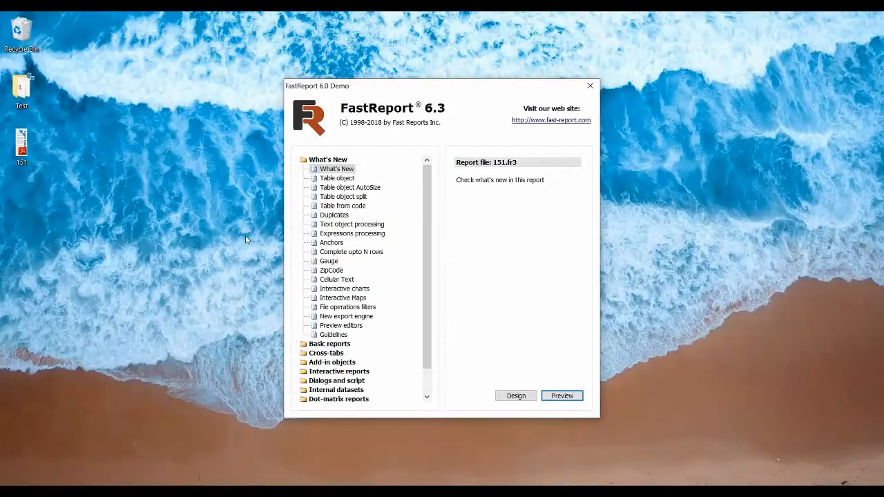
{"action": "double_click", "coordinate": [29, 157]}
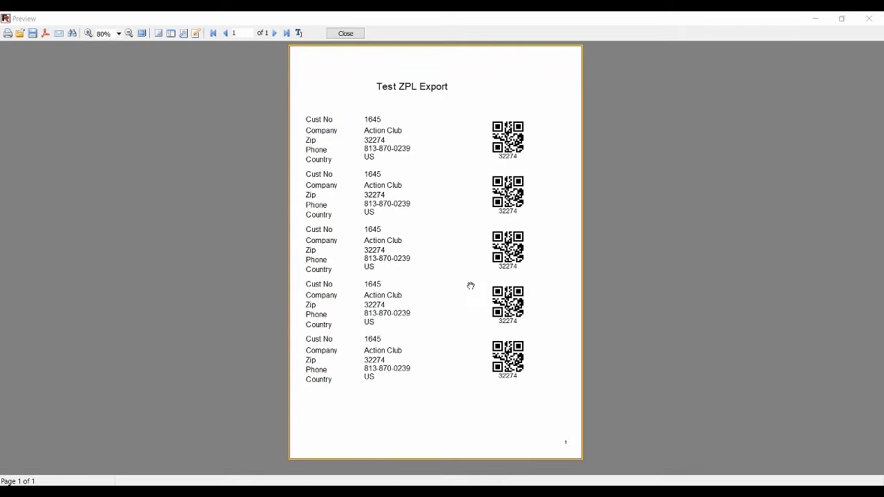
Export the Test ZPL Export report to a ZPL file at d24_dpmm_600_dpi resolution, covering all pages
{"action": "right_click", "coordinate": [456, 228]}
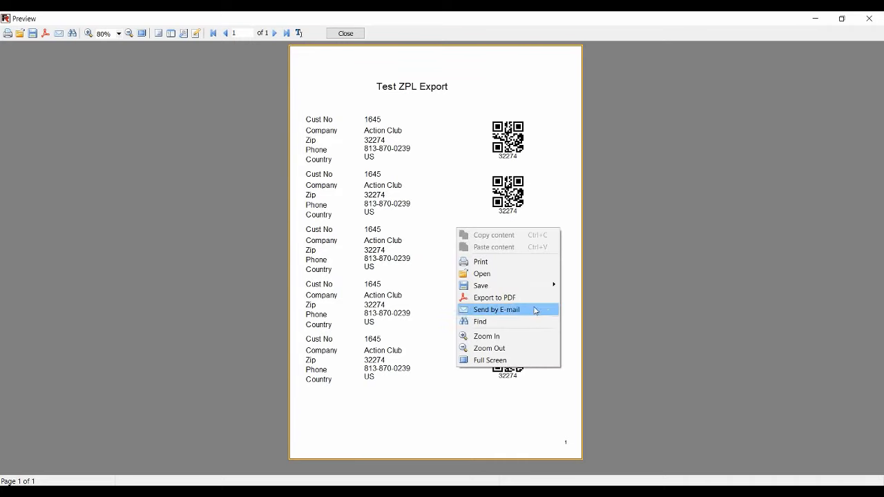
{"action": "mouse_move", "coordinate": [539, 290]}
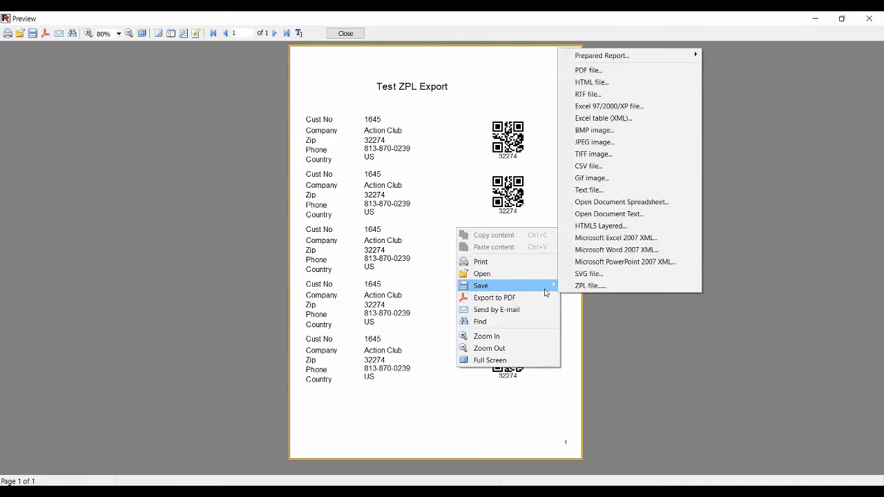
{"action": "left_click", "coordinate": [582, 287]}
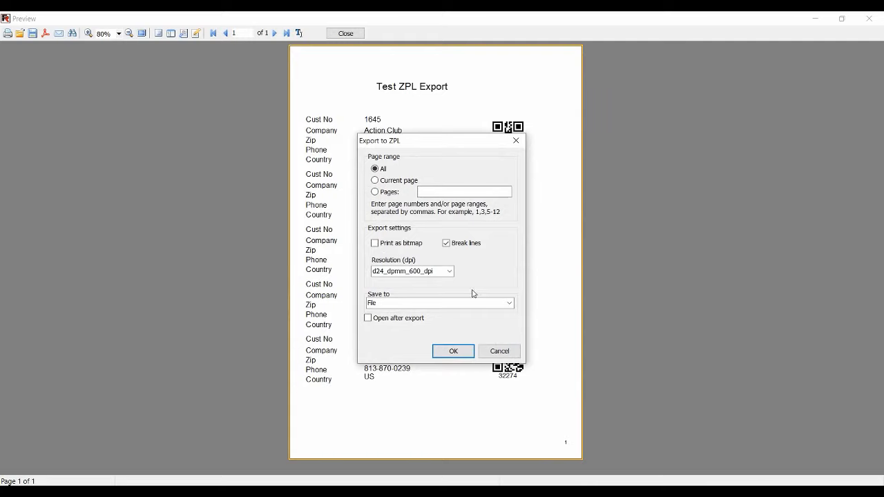
{"action": "double_click", "coordinate": [428, 271]}
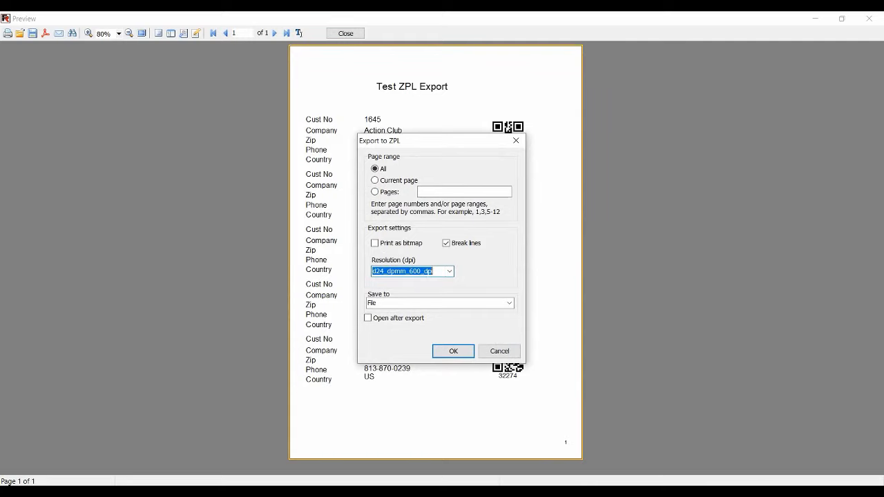
{"action": "left_click", "coordinate": [449, 350]}
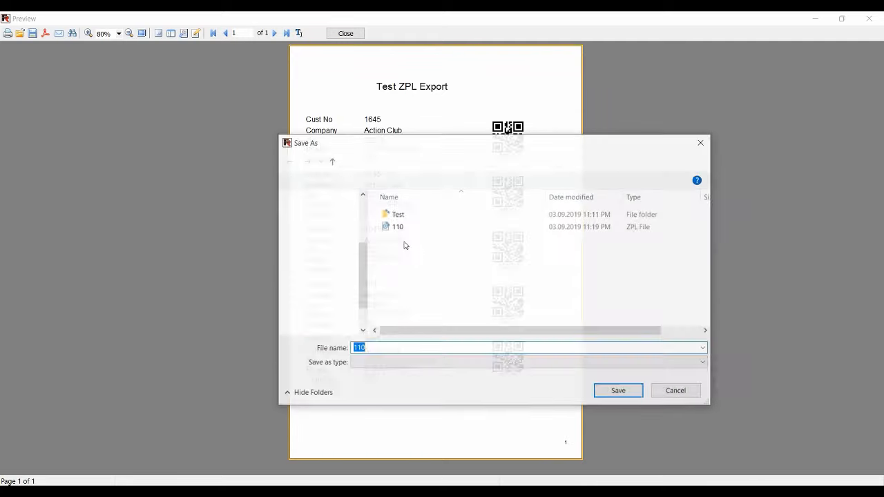
Save the ZPL export on the Desktop as 110.zpl, reusing the existing file's name
{"action": "left_click", "coordinate": [395, 228]}
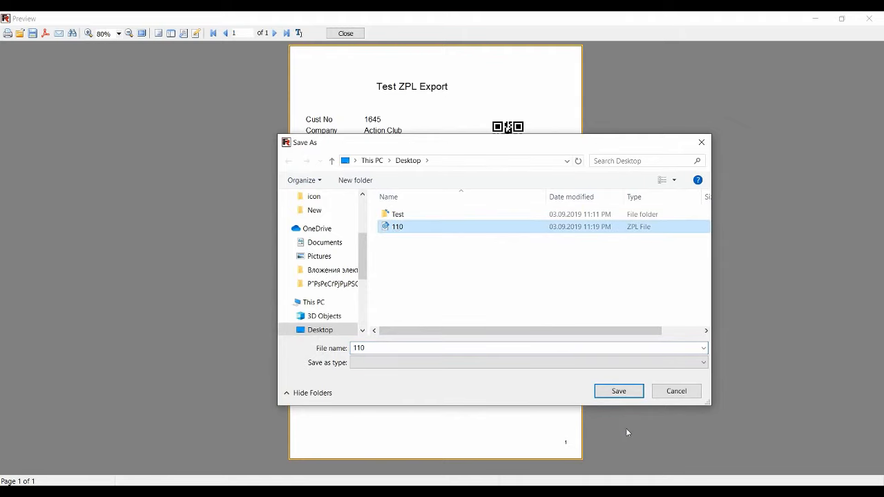
{"action": "left_click", "coordinate": [391, 349]}
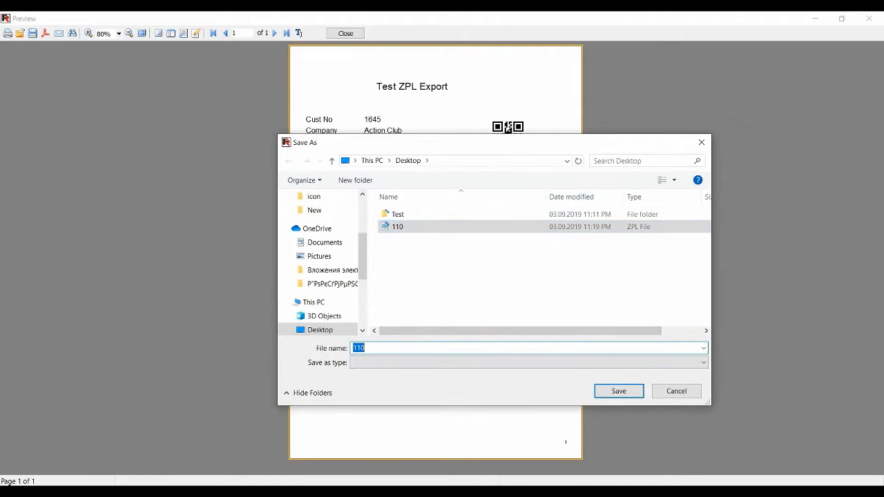
{"action": "type", "text": "/"}
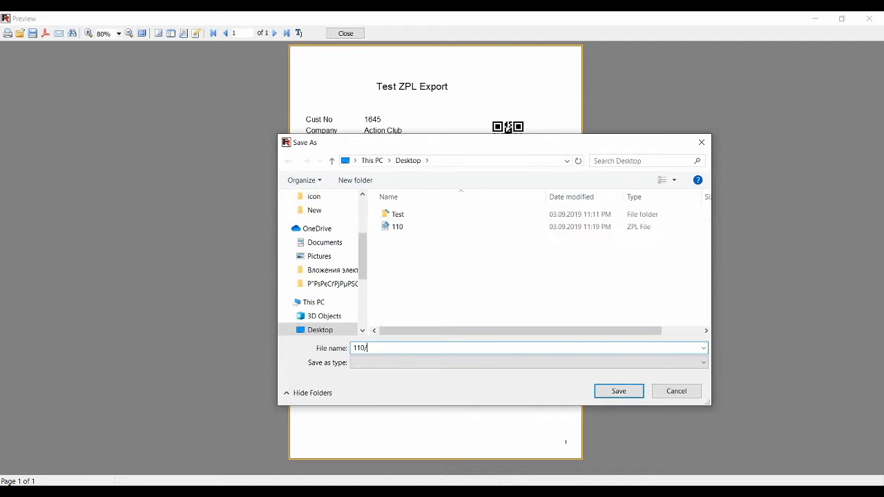
{"action": "key", "text": "BackSpace"}
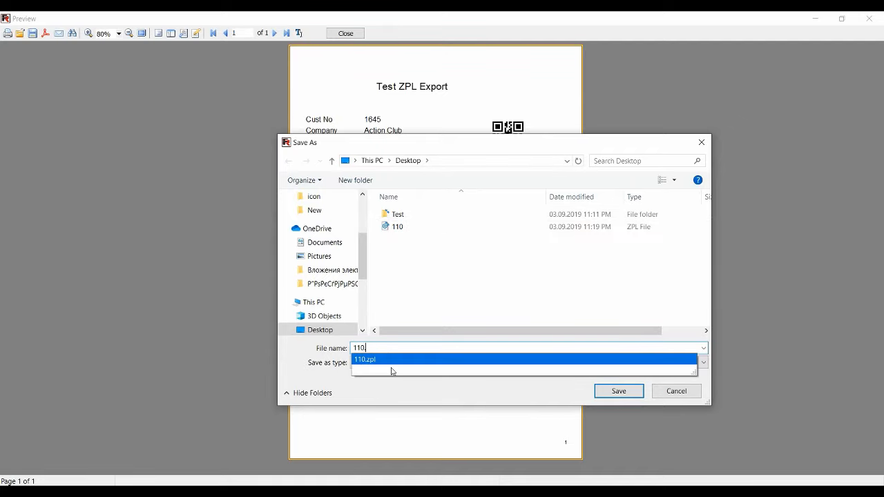
{"action": "left_click", "coordinate": [446, 362]}
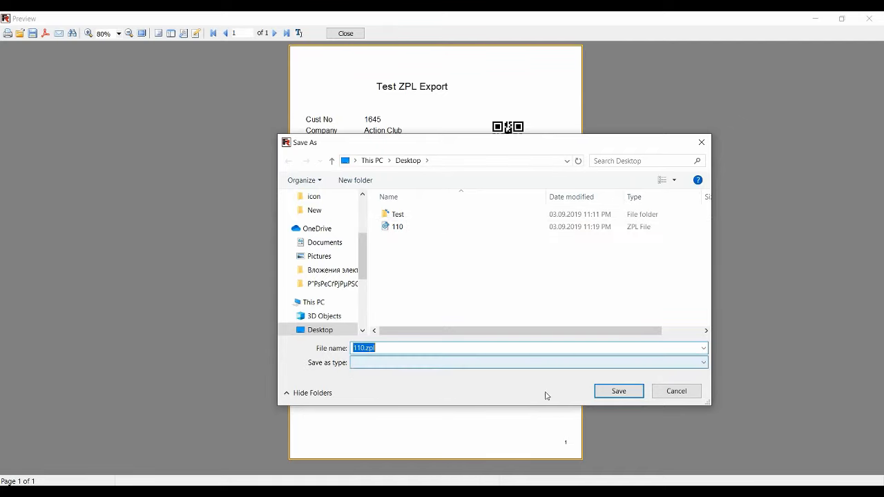
{"action": "left_click", "coordinate": [612, 391]}
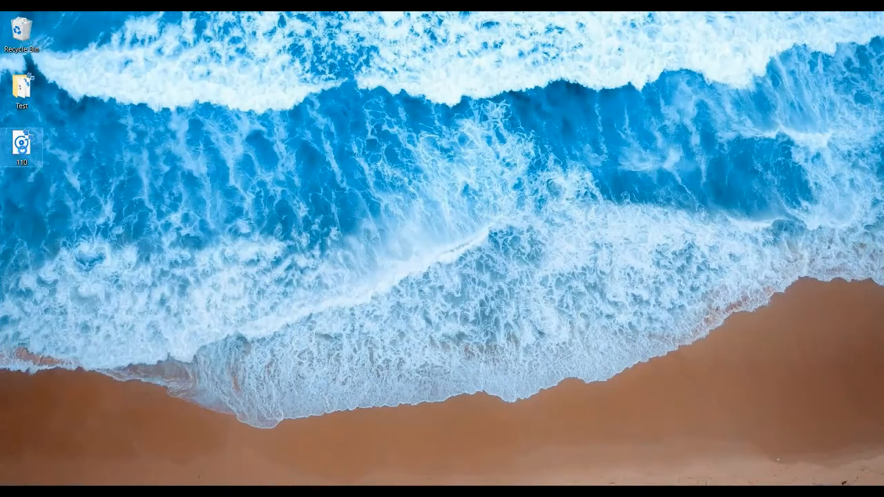
Open 110.zpl from the Desktop in Notepad++ and select its entire ZPL code for copying
{"action": "right_click", "coordinate": [24, 149]}
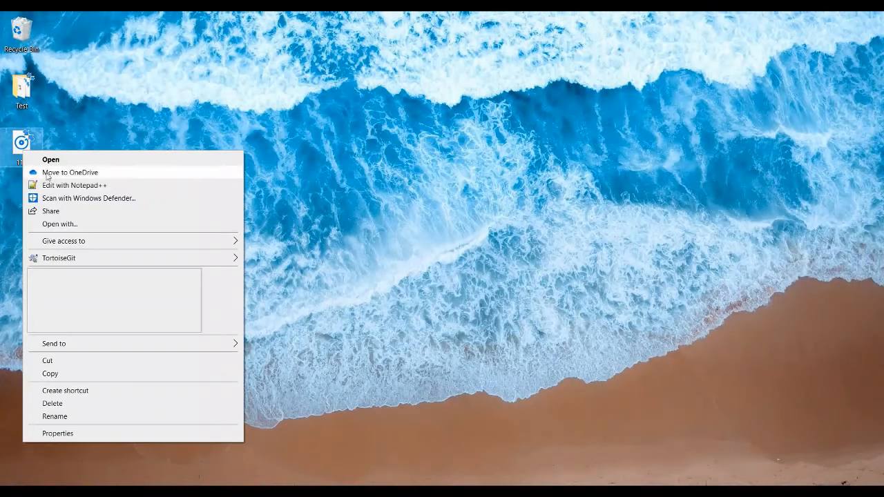
{"action": "left_click", "coordinate": [67, 185]}
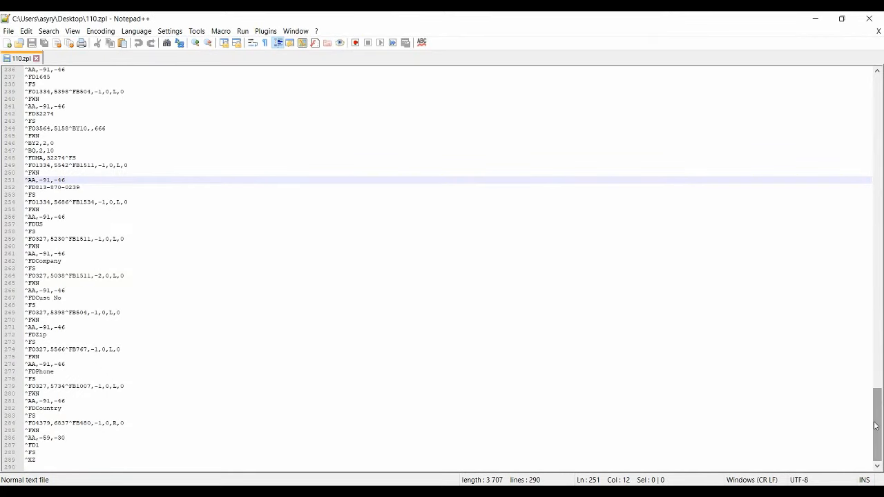
{"action": "left_click_drag", "start_coordinate": [878, 409], "coordinate": [844, 90]}
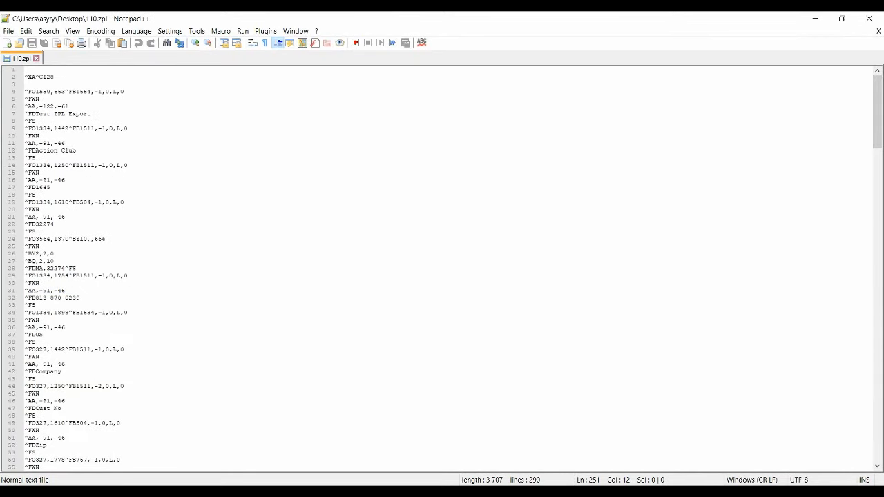
{"action": "left_click_drag", "start_coordinate": [26, 70], "coordinate": [132, 486]}
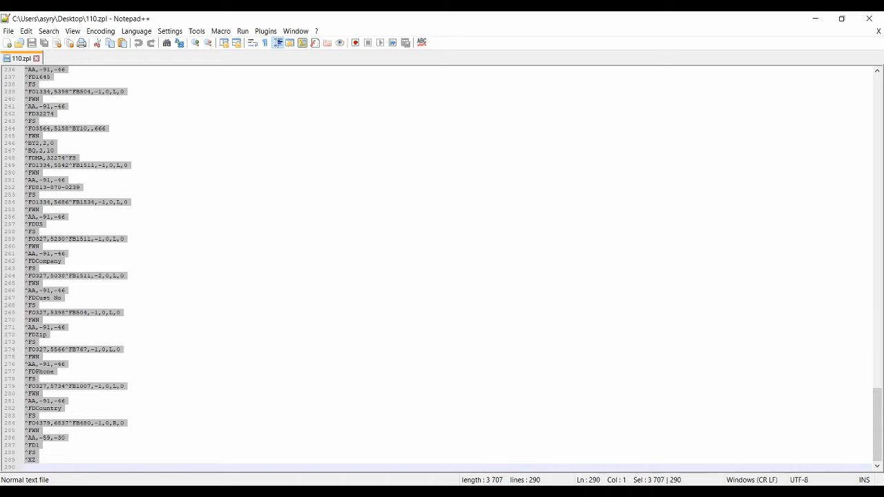
Switch to the Labelary Online ZPL Viewer in the browser and replace its sample code with the exported ZPL code
{"action": "key", "text": "alt+Tab"}
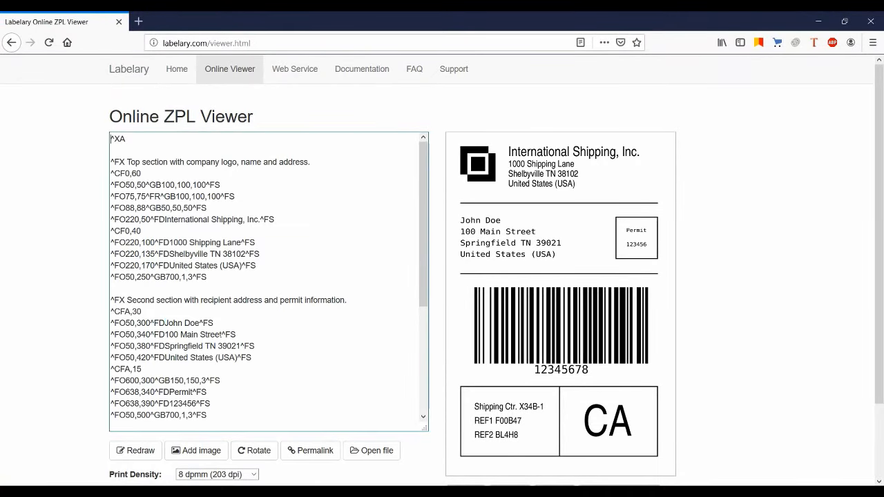
{"action": "key", "text": "ctrl+shift+End"}
{"action": "key", "text": "ctrl+v"}
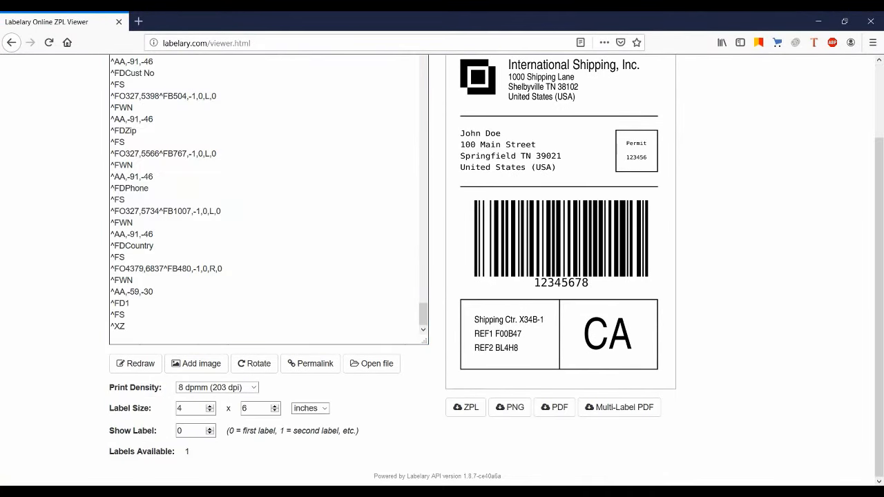
Set the viewer's print density to 24 dpmm (600 dpi) and redraw the label
{"action": "left_click", "coordinate": [252, 387]}
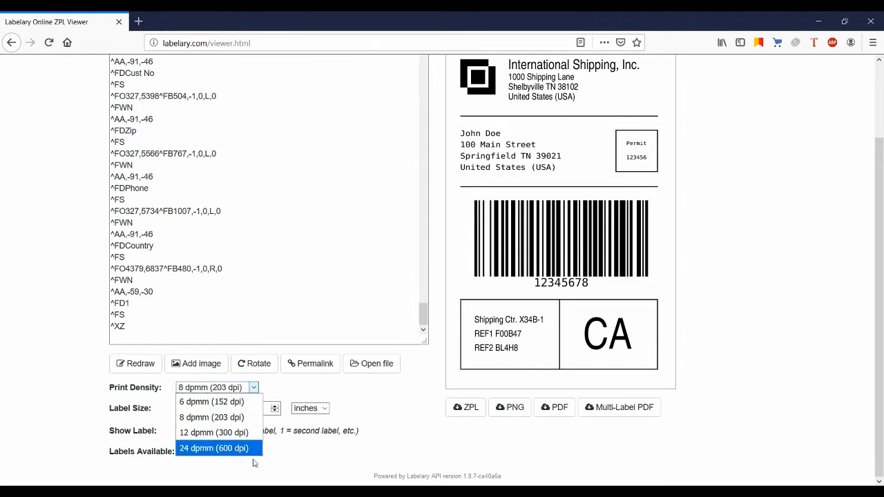
{"action": "left_click", "coordinate": [249, 449]}
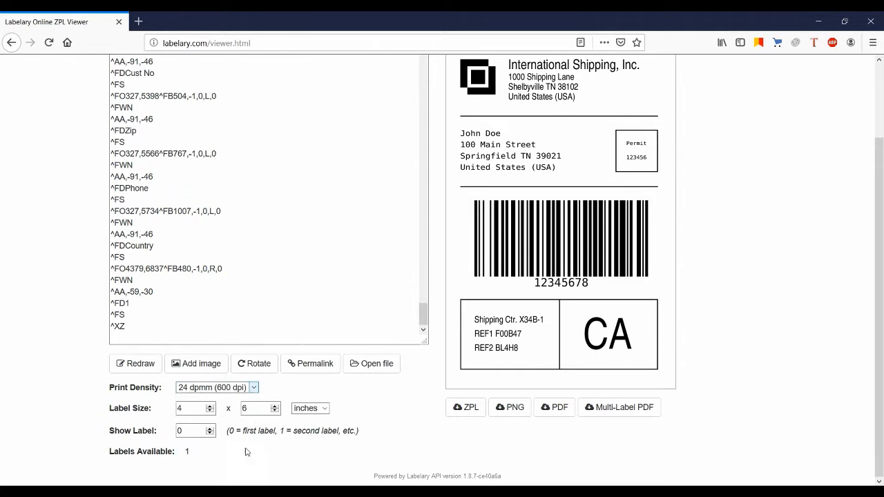
{"action": "left_click", "coordinate": [126, 366]}
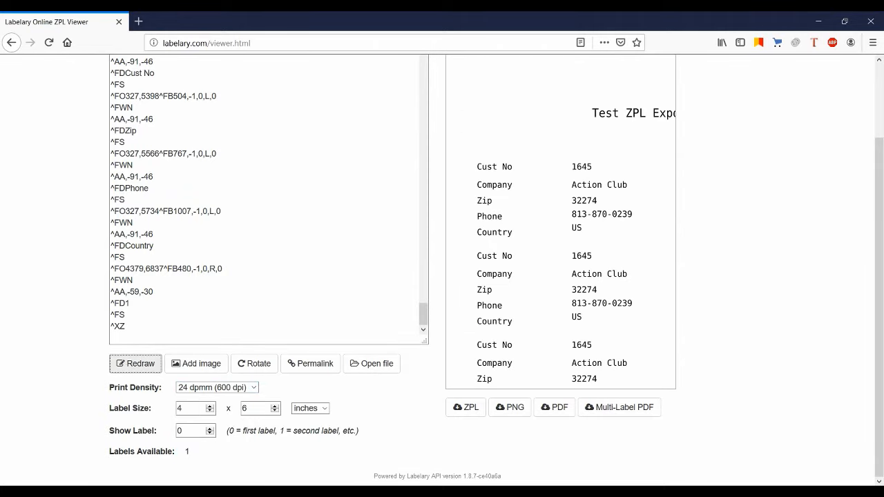
Enlarge the label size to 7 x 10 inches so that more of the report fits
{"action": "left_click", "coordinate": [210, 406]}
{"action": "left_click", "coordinate": [275, 407]}
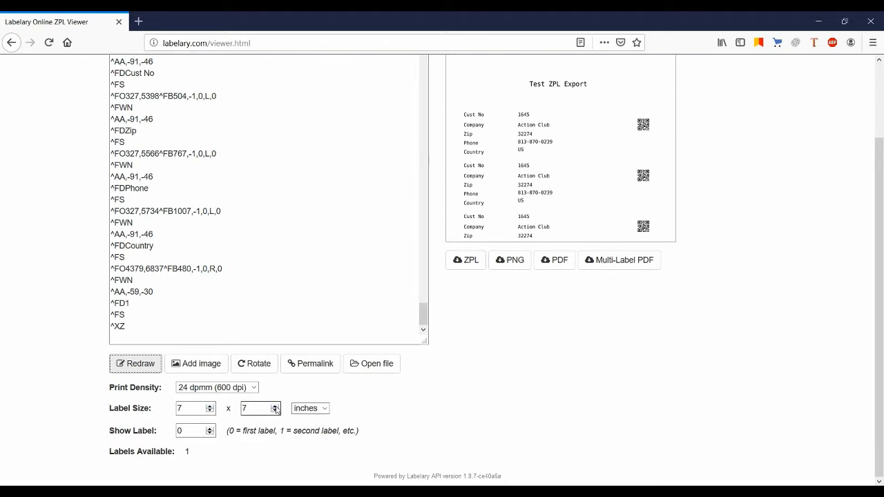
{"action": "left_click", "coordinate": [274, 407]}
{"action": "left_click", "coordinate": [274, 406]}
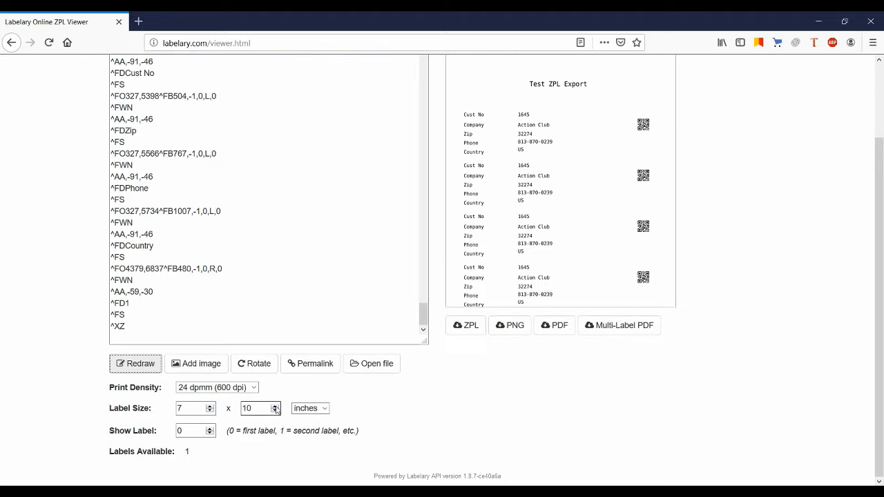
{"action": "left_click", "coordinate": [275, 407]}
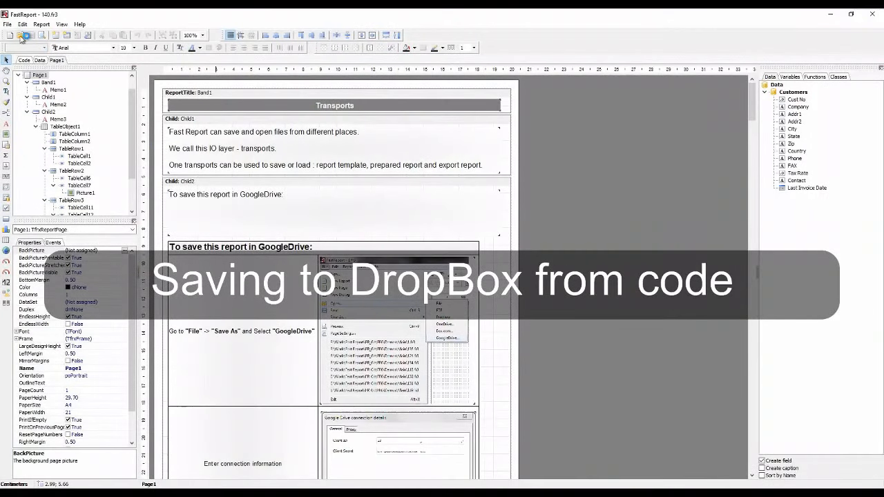
Start saving the Transports report to OneDrive with the given connection details and grant FR_TEST access to the OneDrive files
{"action": "left_click", "coordinate": [7, 24]}
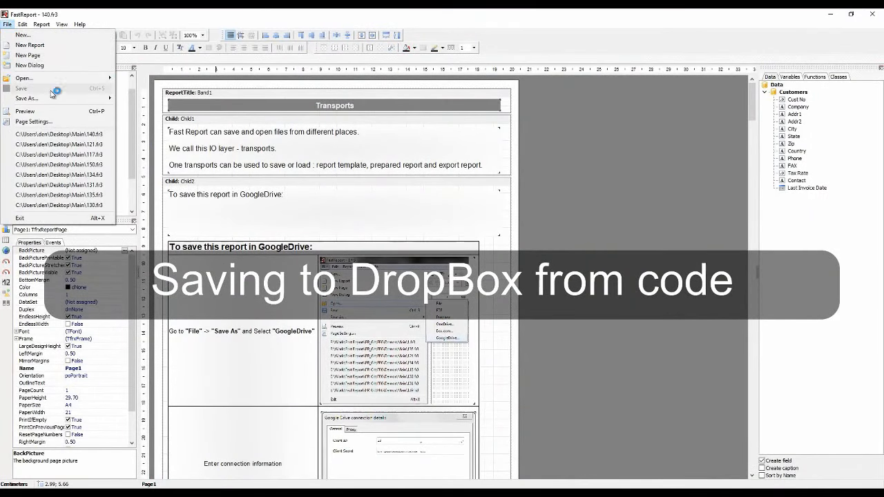
{"action": "mouse_move", "coordinate": [58, 98]}
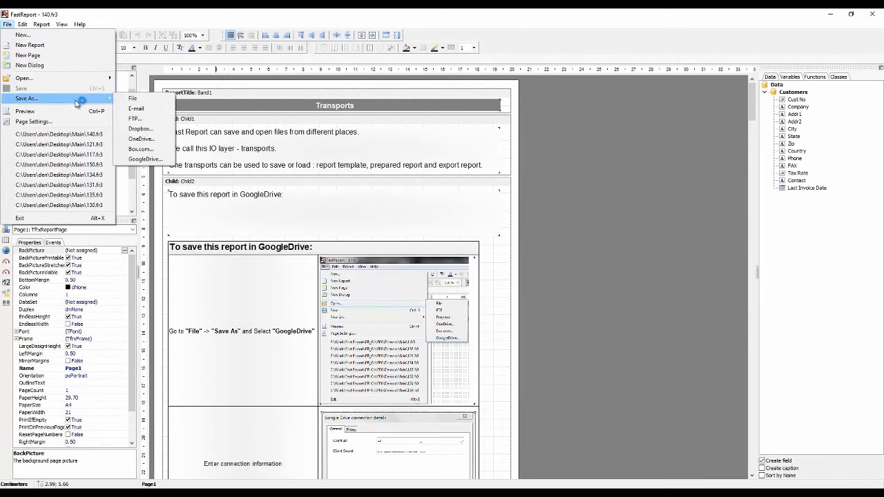
{"action": "left_click", "coordinate": [145, 140]}
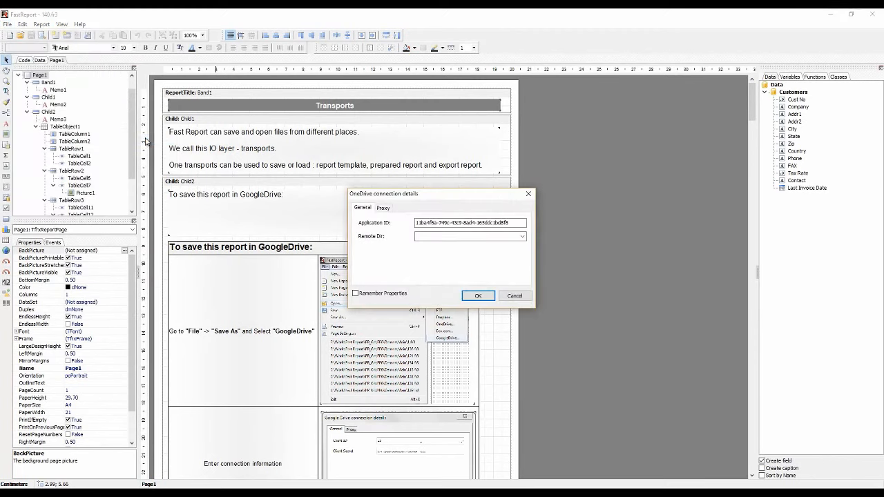
{"action": "left_click", "coordinate": [477, 296]}
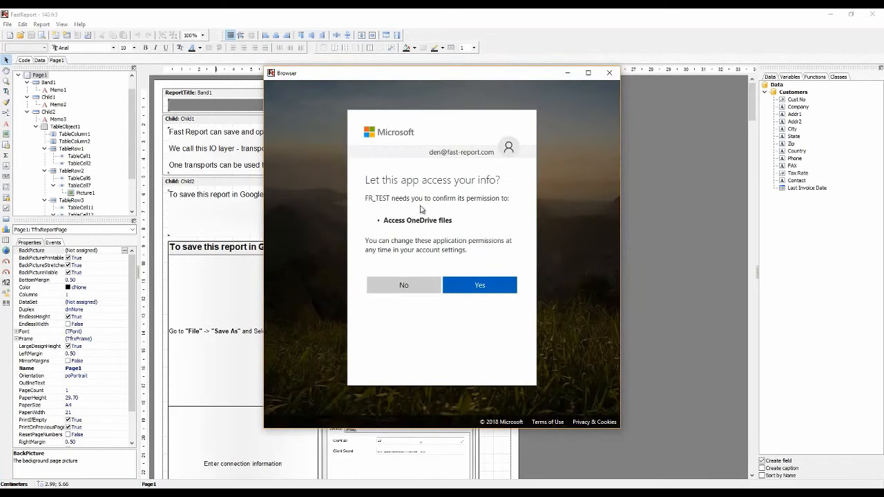
{"action": "left_click", "coordinate": [486, 289]}
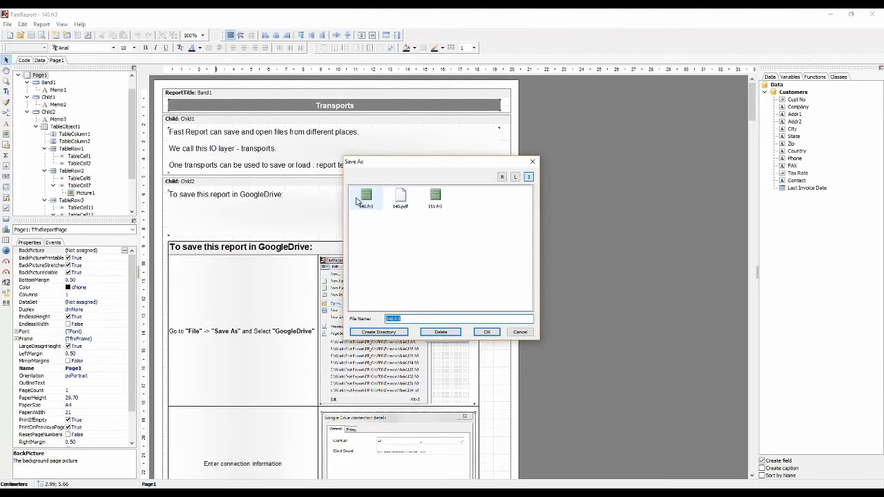
Delete the existing 140.fr3 and 140.pdf files from the OneDrive folder and save the report there
{"action": "left_click", "coordinate": [365, 200]}
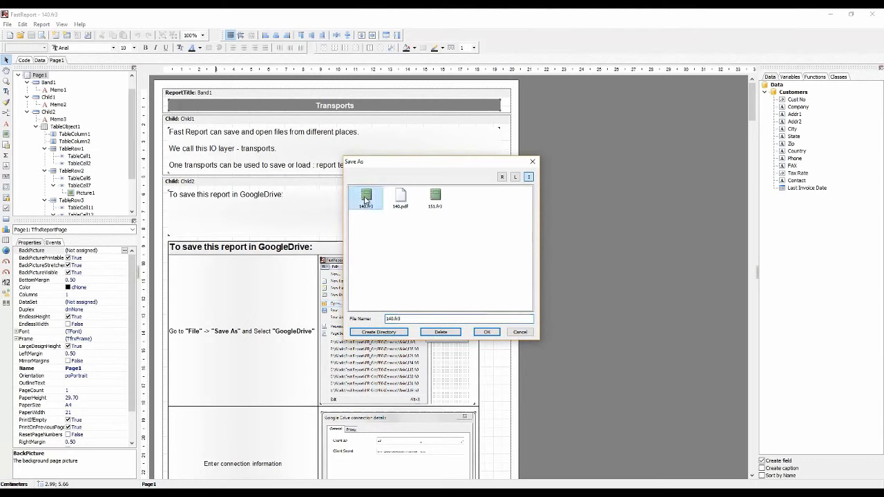
{"action": "left_click", "coordinate": [440, 332]}
{"action": "left_click", "coordinate": [443, 286]}
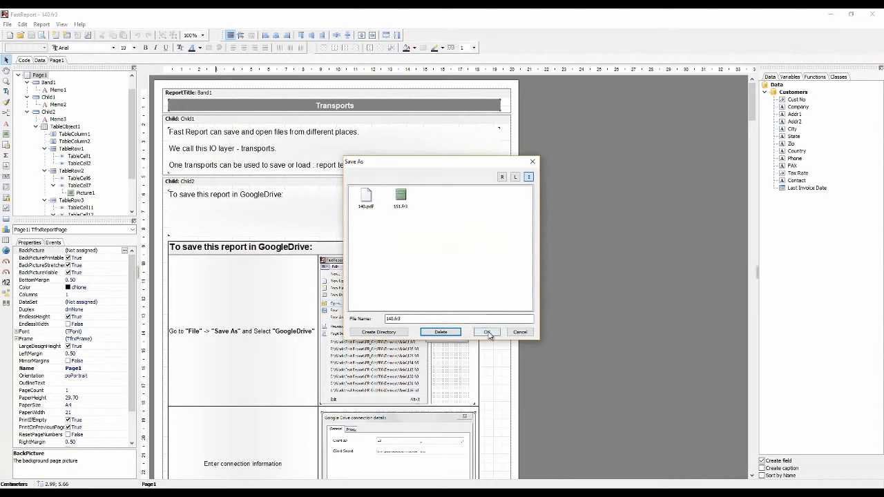
{"action": "left_click", "coordinate": [366, 197]}
{"action": "left_click", "coordinate": [440, 332]}
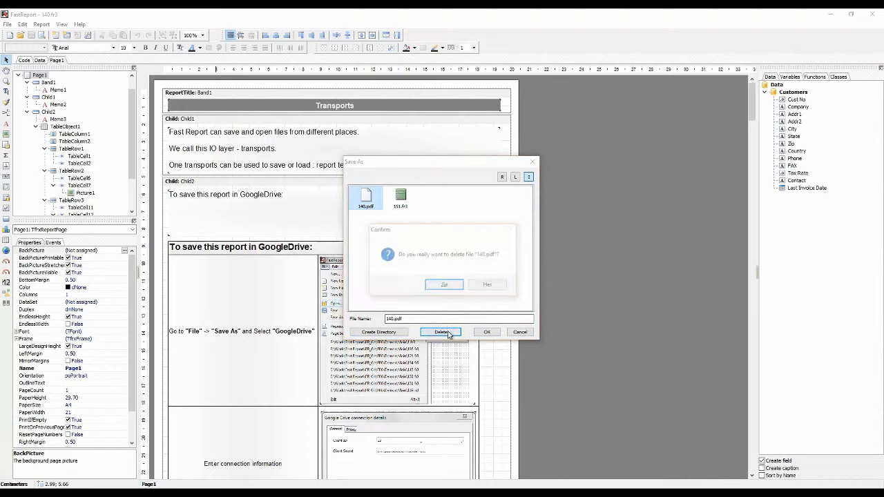
{"action": "left_click", "coordinate": [444, 286]}
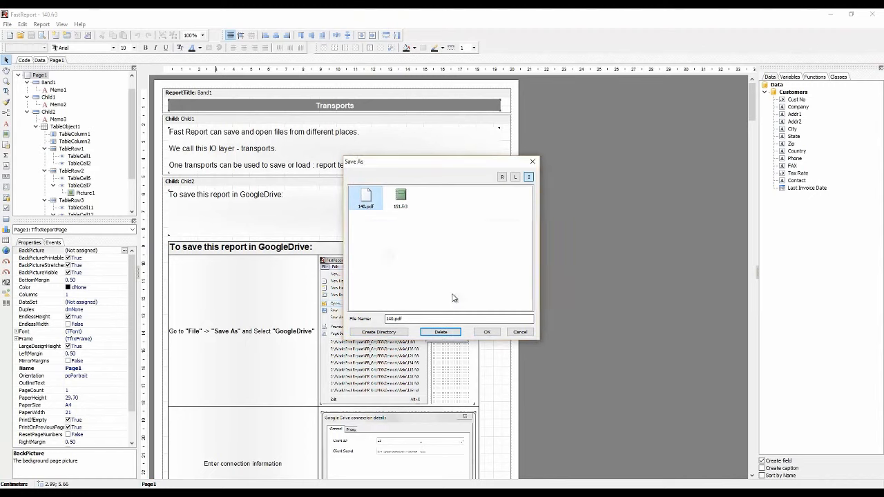
{"action": "left_click", "coordinate": [486, 332]}
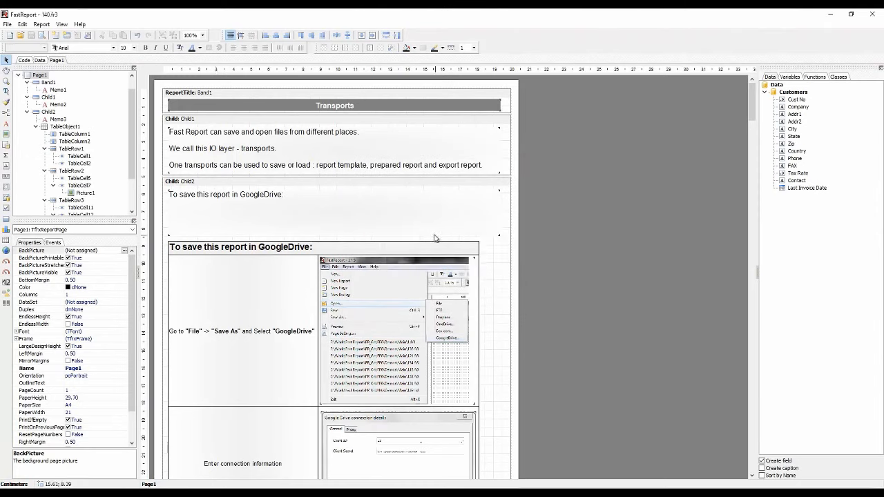
Open the 151.fr3 report from OneDrive using the prefilled connection details
{"action": "left_click", "coordinate": [7, 24]}
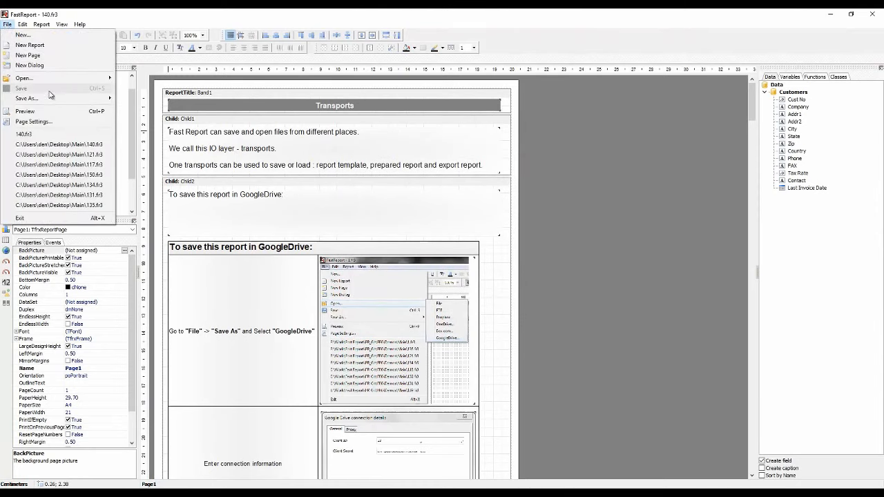
{"action": "mouse_move", "coordinate": [50, 82]}
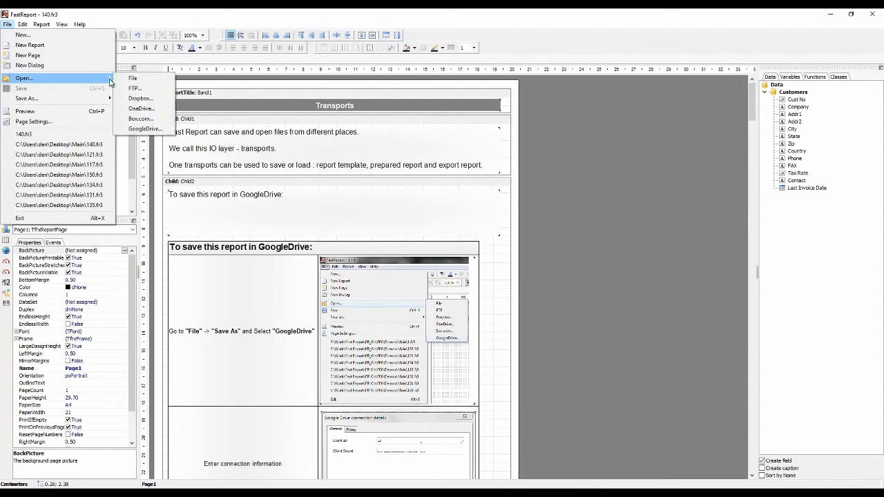
{"action": "left_click", "coordinate": [142, 108]}
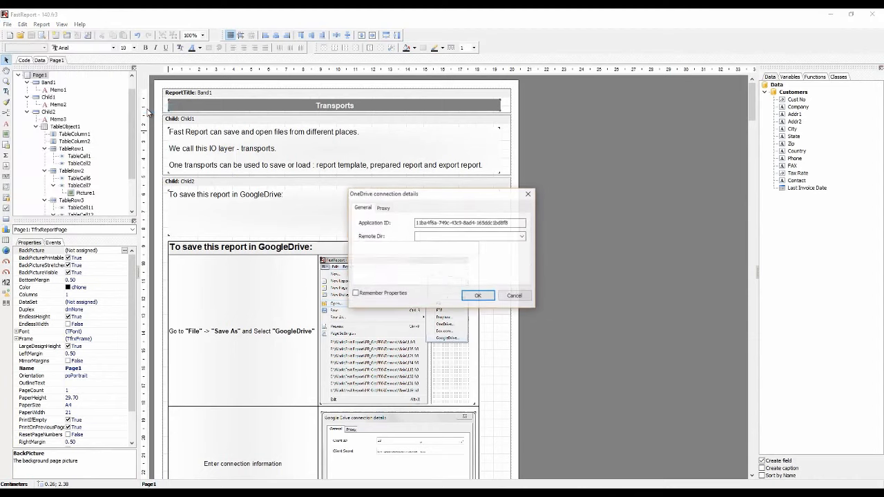
{"action": "left_click", "coordinate": [482, 296]}
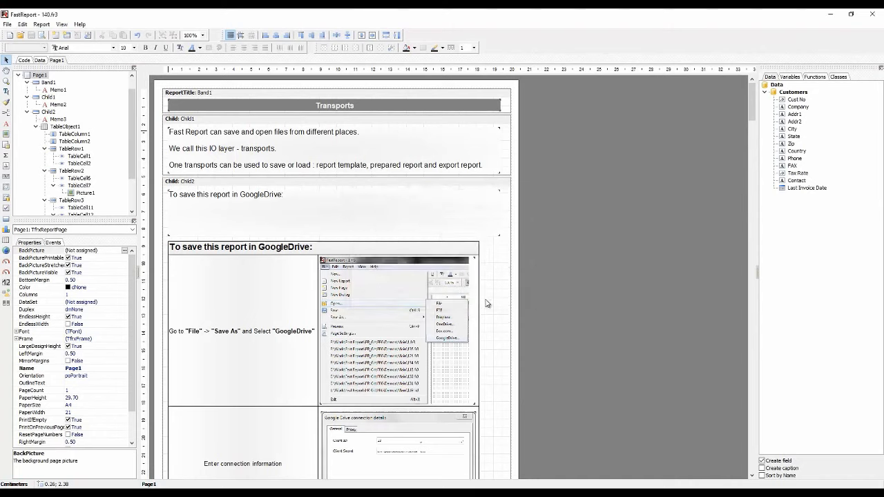
{"action": "left_click", "coordinate": [396, 199]}
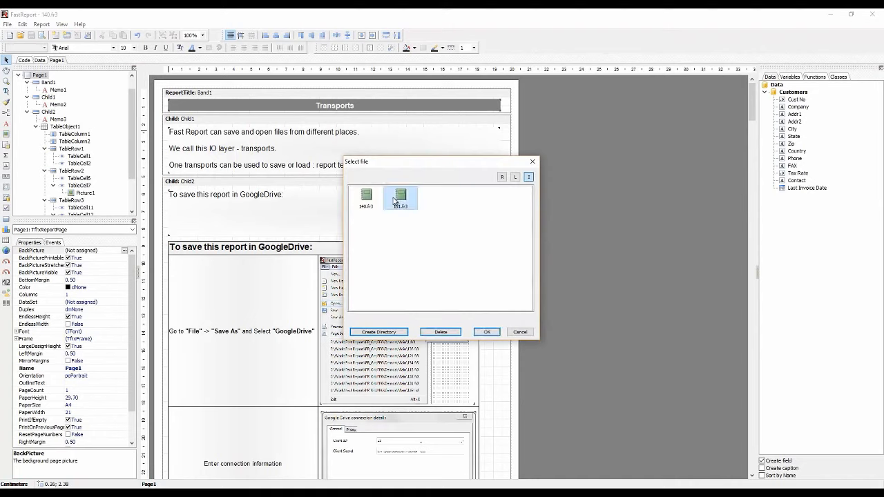
{"action": "left_click", "coordinate": [487, 332]}
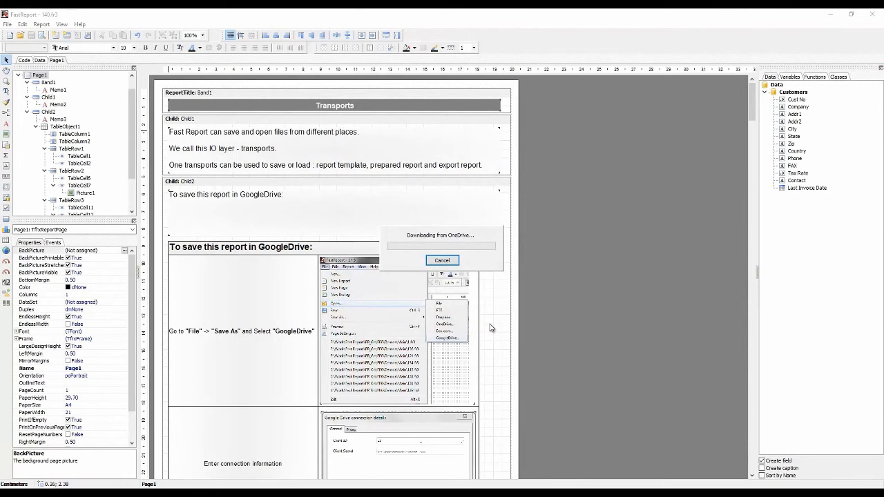
Reopen the 140.fr3 report from the OneDrive folder with the same connection details
{"action": "left_click", "coordinate": [8, 26]}
{"action": "mouse_move", "coordinate": [43, 79]}
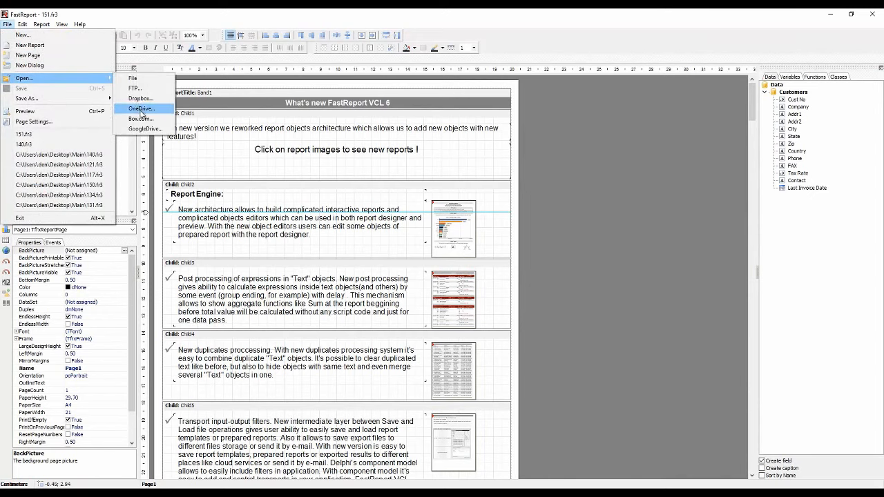
{"action": "left_click", "coordinate": [142, 109]}
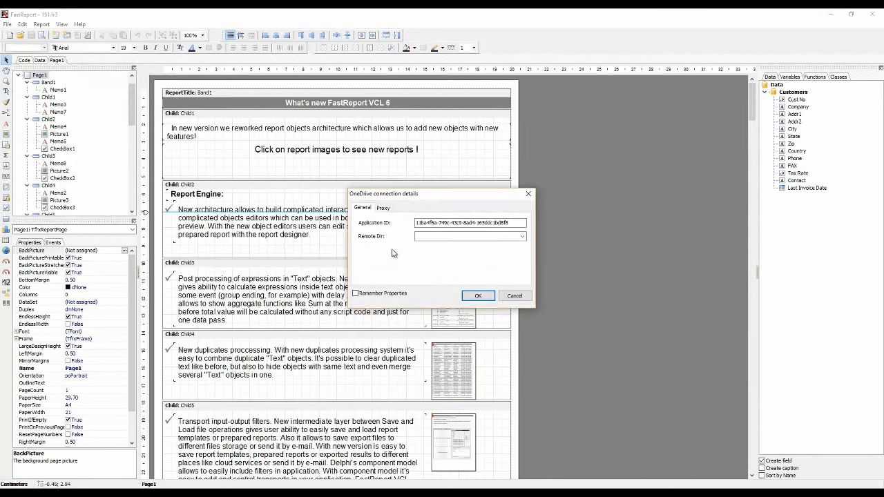
{"action": "left_click", "coordinate": [477, 296]}
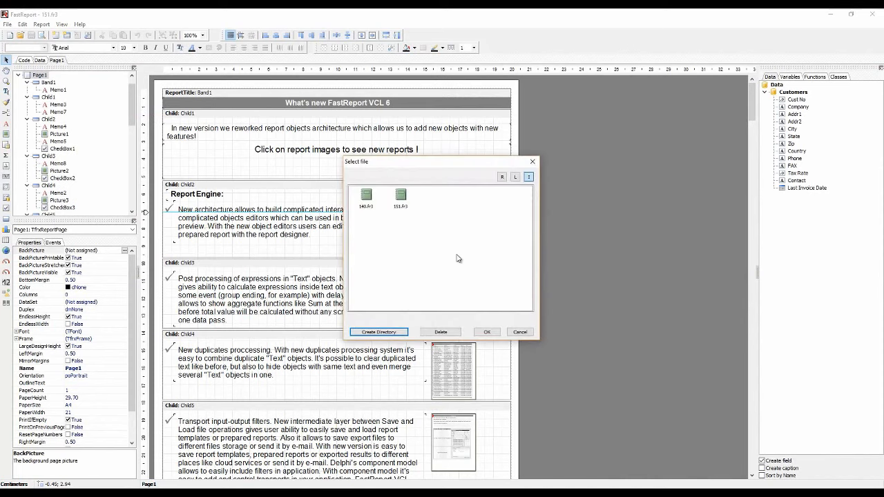
{"action": "left_click", "coordinate": [365, 197]}
{"action": "left_click", "coordinate": [486, 332]}
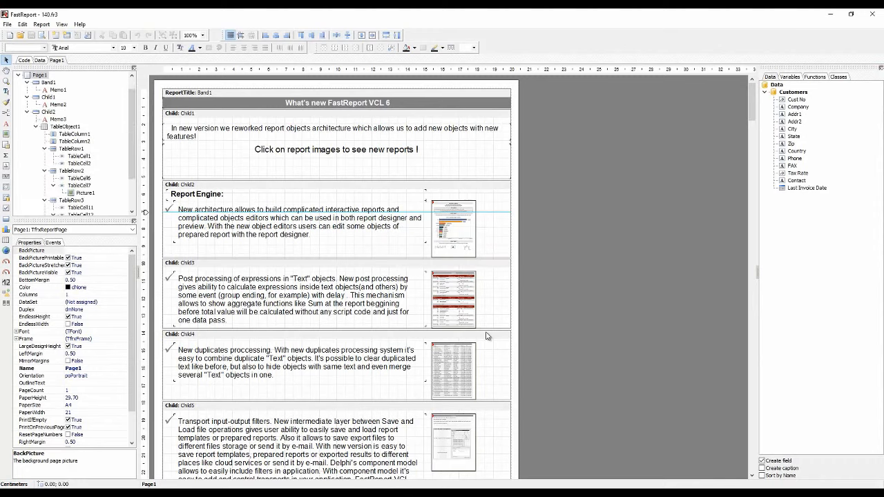
Preview the Transports report and export all its pages to PDF on OneDrive as 140.pdf, then close the preview
{"action": "left_click", "coordinate": [44, 36]}
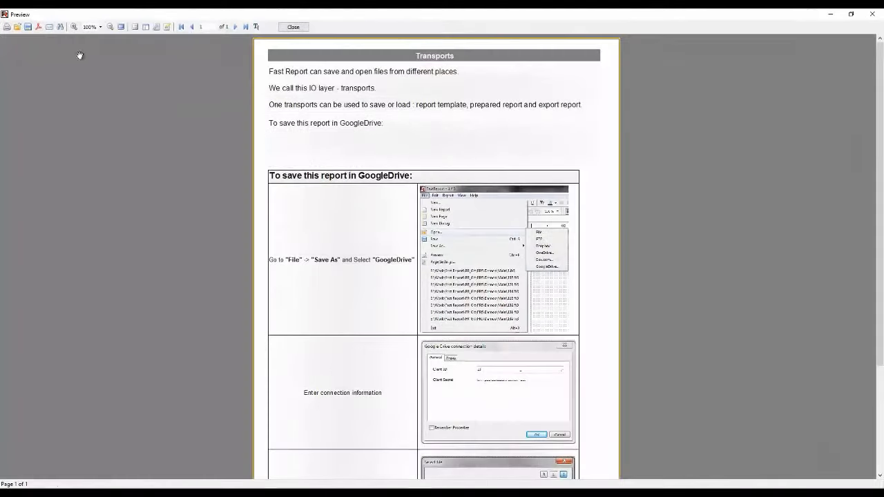
{"action": "right_click", "coordinate": [311, 88]}
{"action": "left_click", "coordinate": [349, 144]}
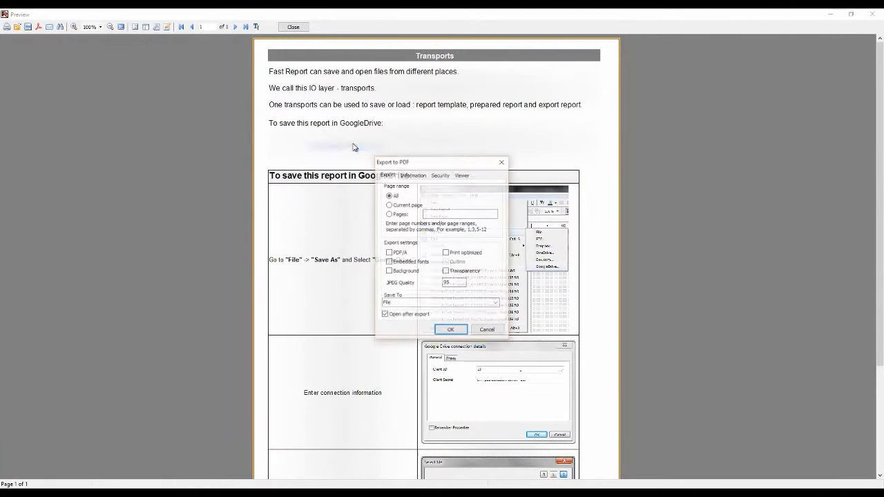
{"action": "left_click", "coordinate": [452, 303]}
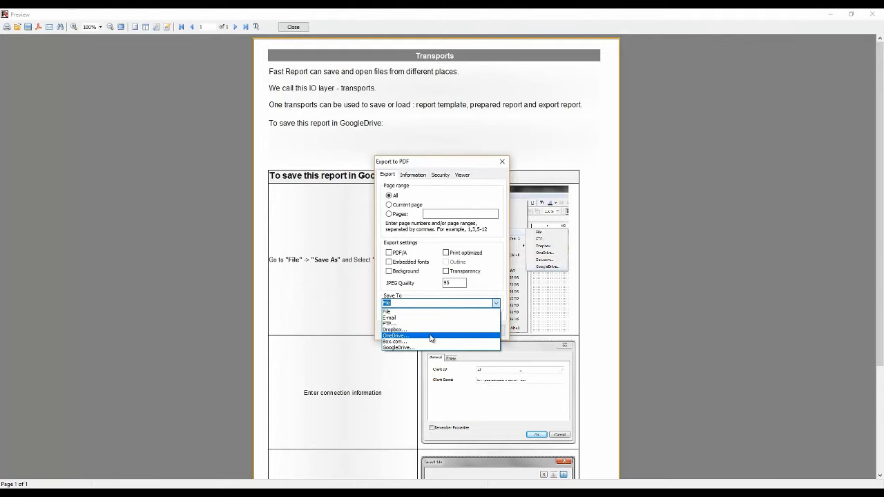
{"action": "left_click", "coordinate": [430, 336]}
{"action": "left_click", "coordinate": [451, 330]}
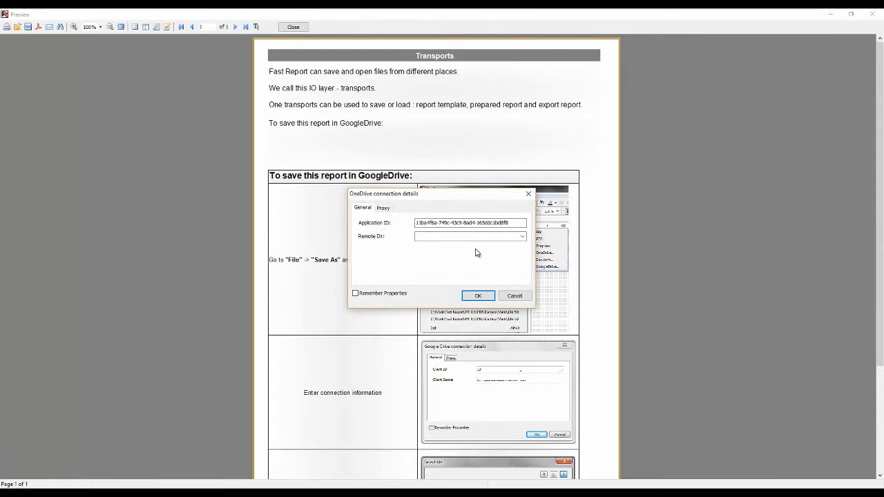
{"action": "left_click", "coordinate": [480, 296]}
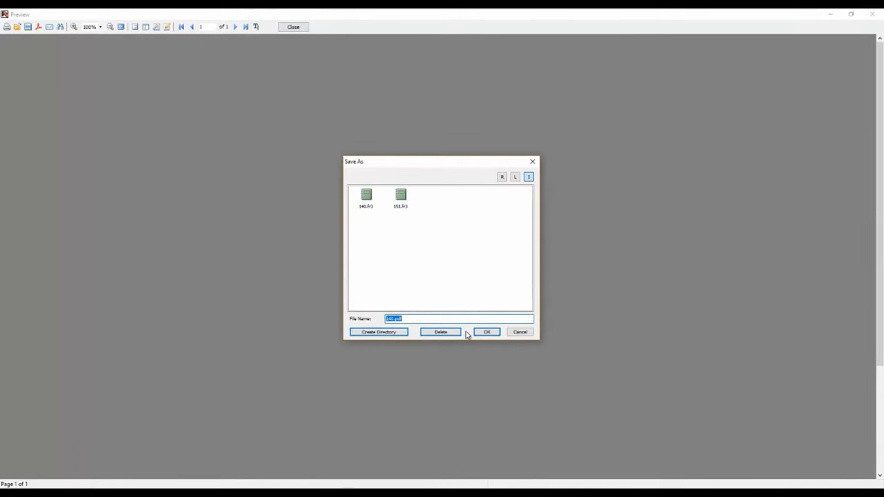
{"action": "left_click", "coordinate": [485, 331]}
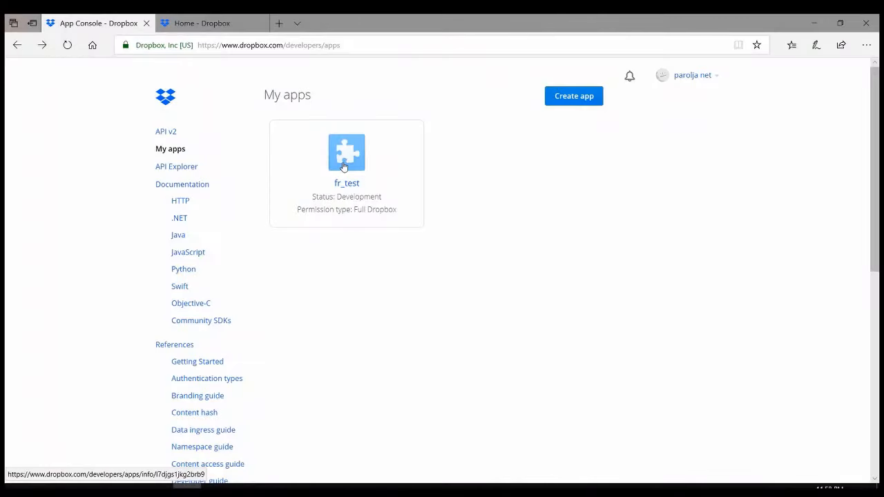
{"action": "left_click", "coordinate": [344, 166]}
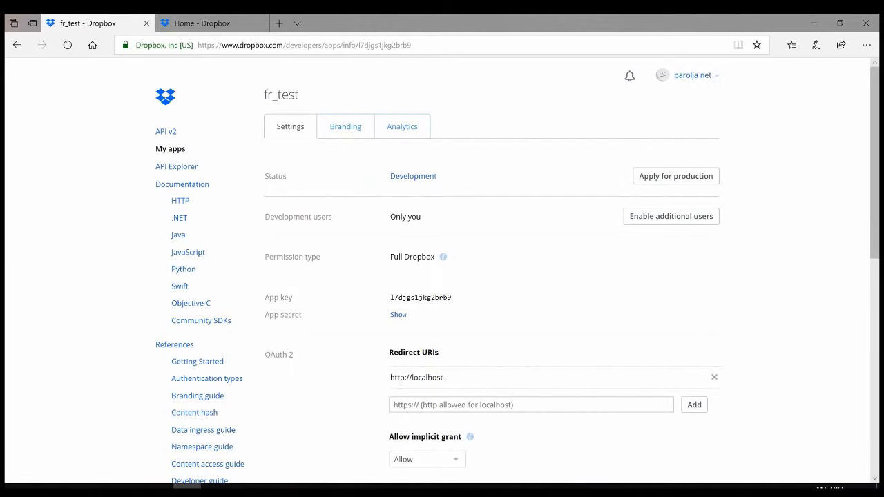
Copy the fr_test app key from the Dropbox app settings and paste it as the ClientID value in the Send button's handler in Delphi
{"action": "scroll", "coordinate": [421, 262], "scroll_direction": "down", "scroll_amount": 4}
{"action": "left_click", "coordinate": [423, 256]}
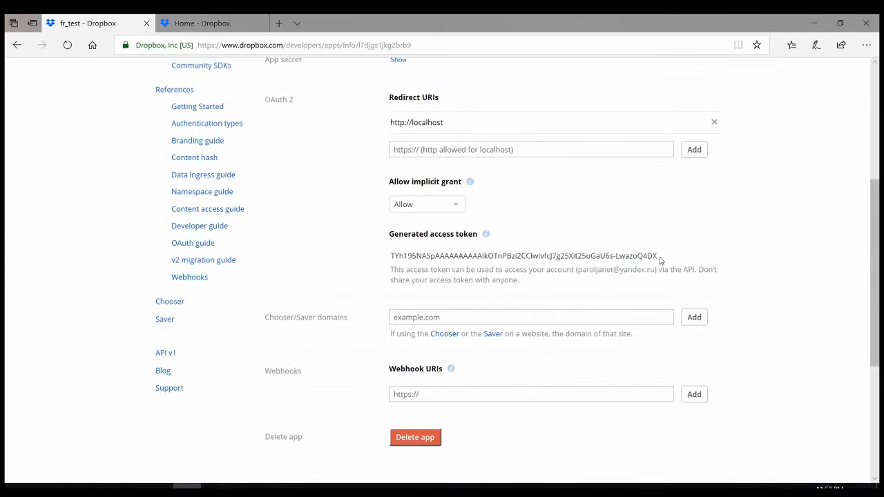
{"action": "scroll", "coordinate": [505, 217], "scroll_direction": "up", "scroll_amount": 4}
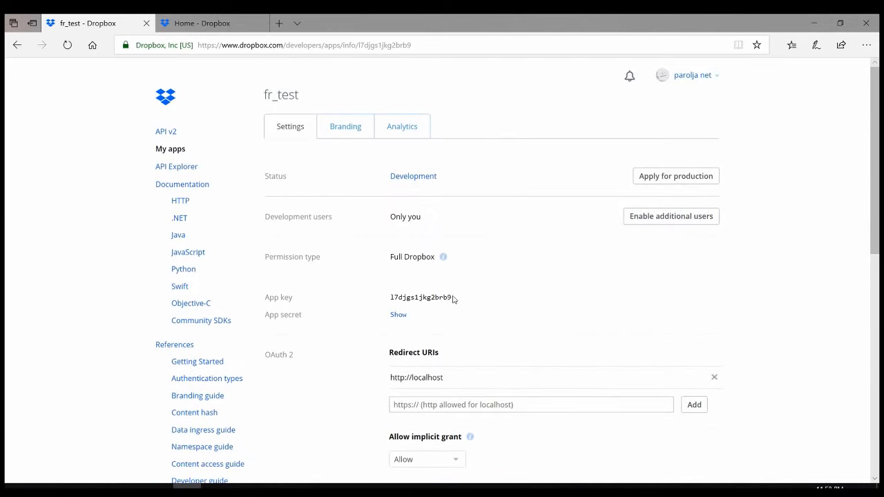
{"action": "left_click_drag", "start_coordinate": [453, 297], "coordinate": [394, 296]}
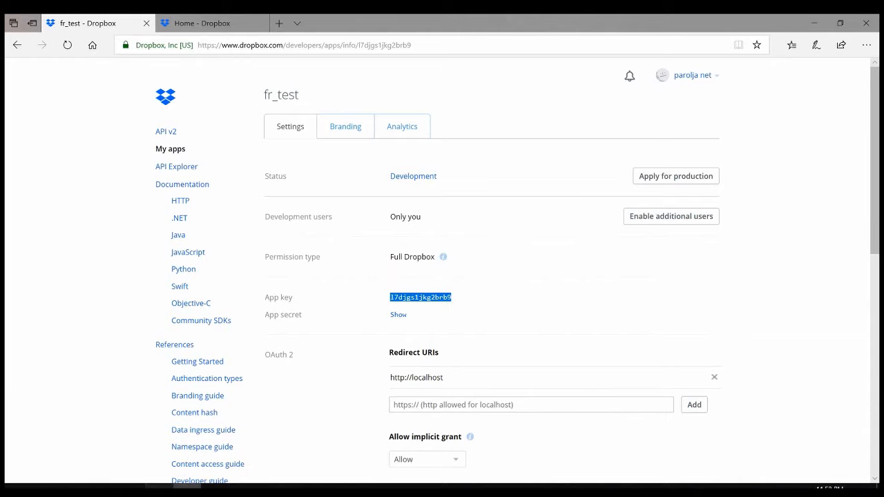
{"action": "left_click", "coordinate": [159, 489]}
{"action": "double_click", "coordinate": [331, 158]}
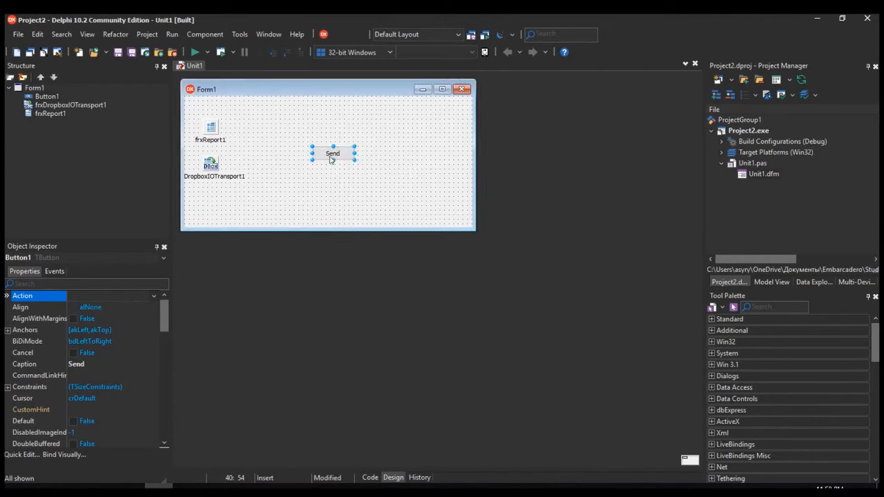
{"action": "scroll", "coordinate": [395, 159], "scroll_direction": "up", "scroll_amount": 4}
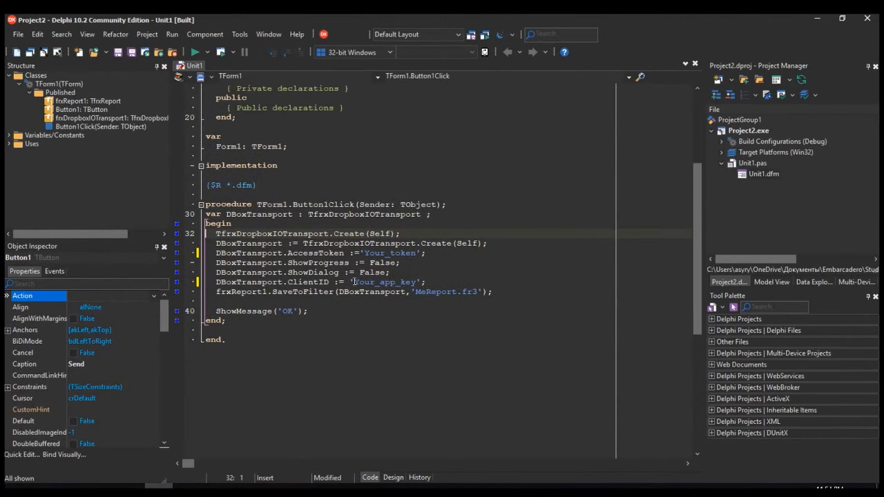
{"action": "left_click_drag", "start_coordinate": [353, 282], "coordinate": [417, 282]}
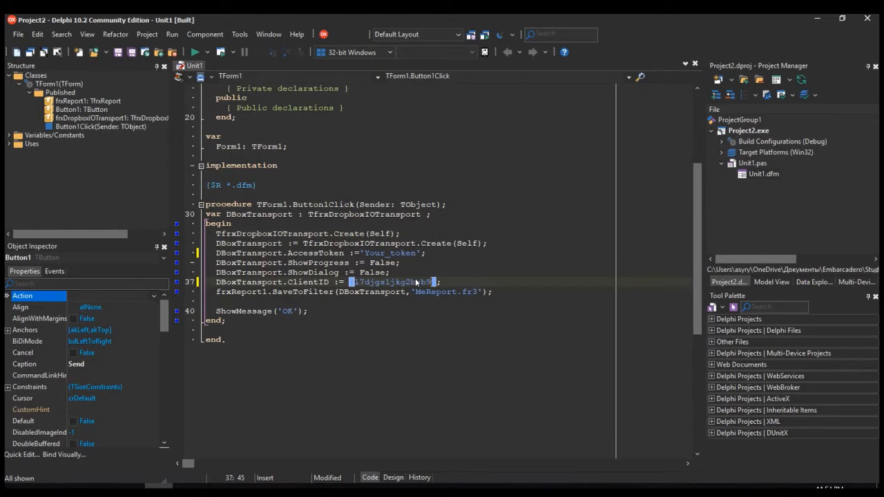
Copy the generated access token from the Dropbox app settings and paste it as the AccessToken value in the Delphi handler
{"action": "key", "text": "alt+Tab"}
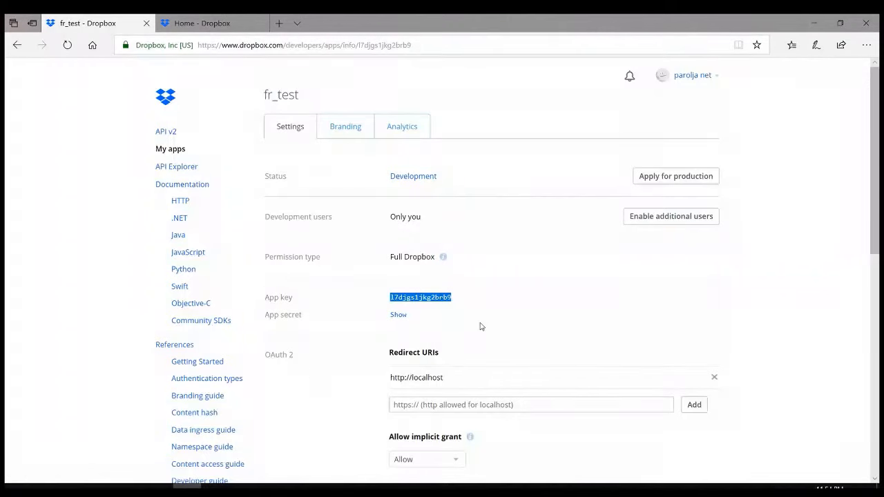
{"action": "scroll", "coordinate": [480, 325], "scroll_direction": "down", "scroll_amount": 3}
{"action": "scroll", "coordinate": [482, 325], "scroll_direction": "down", "scroll_amount": 3}
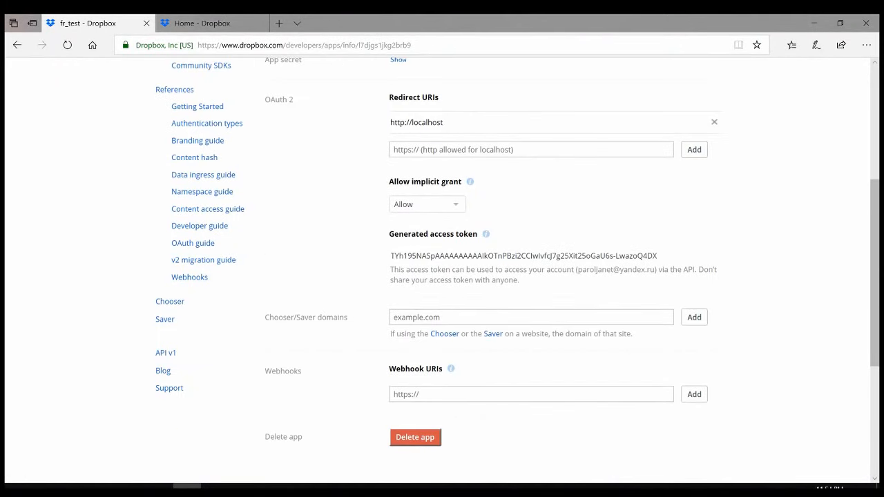
{"action": "left_click_drag", "start_coordinate": [390, 256], "coordinate": [658, 255]}
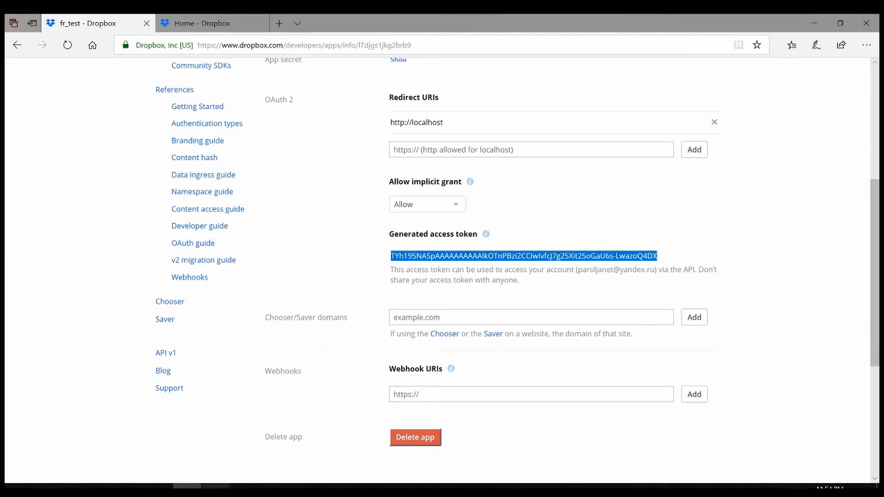
{"action": "left_click", "coordinate": [159, 489]}
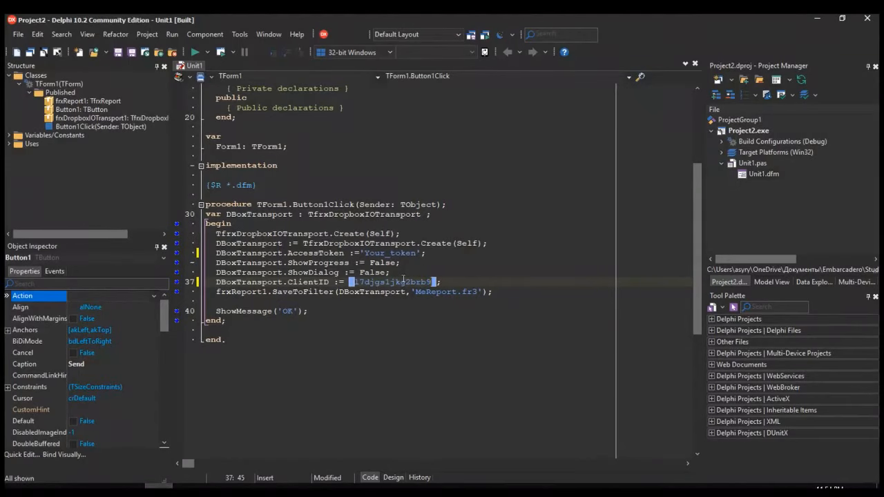
{"action": "left_click_drag", "start_coordinate": [360, 253], "coordinate": [419, 253]}
{"action": "key", "text": "ctrl+v"}
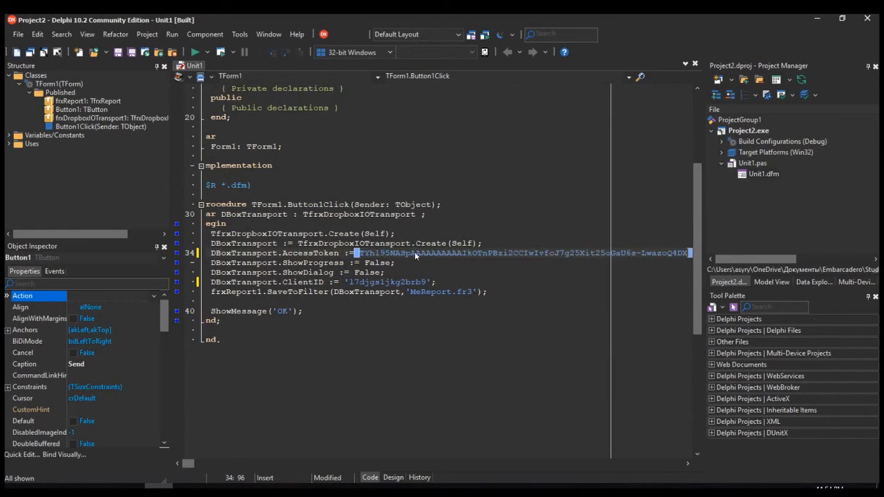
Run the Delphi project and send MeReport.fr3 to Dropbox from its form
{"action": "left_click", "coordinate": [195, 53]}
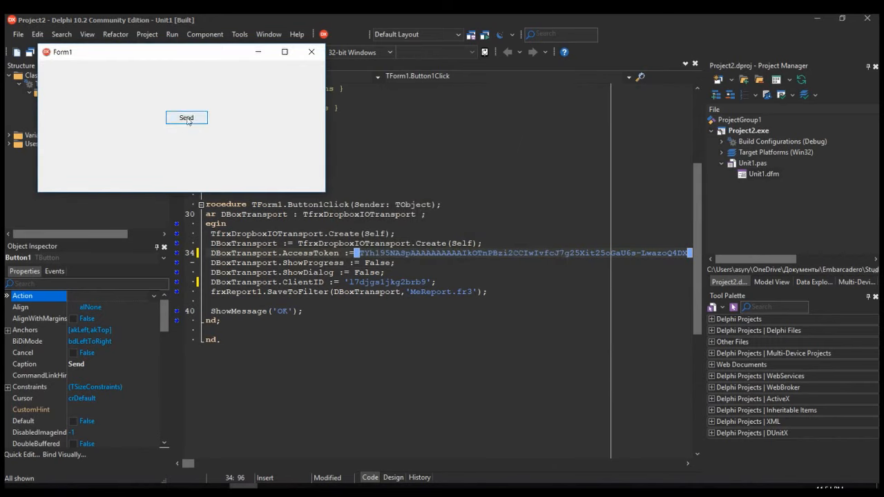
{"action": "left_click", "coordinate": [188, 121]}
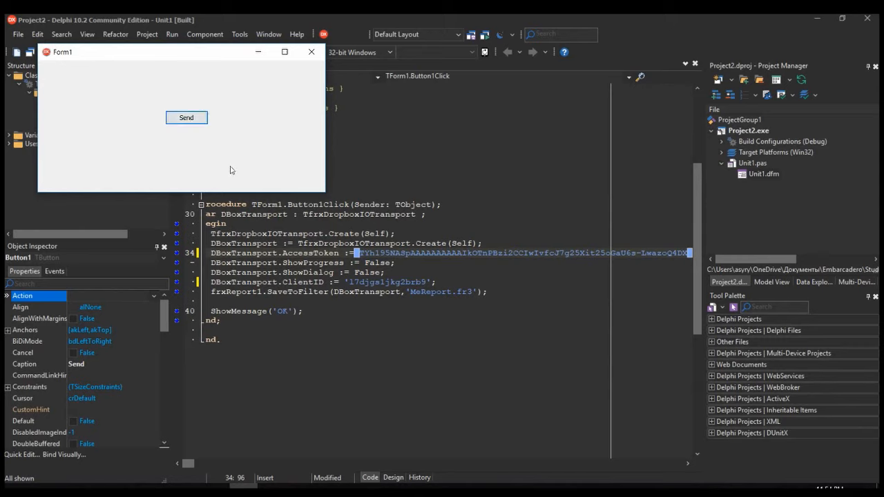
Dismiss the running form's OK message and switch to the Dropbox home page in the browser to check for the uploaded report
{"action": "left_click", "coordinate": [506, 271]}
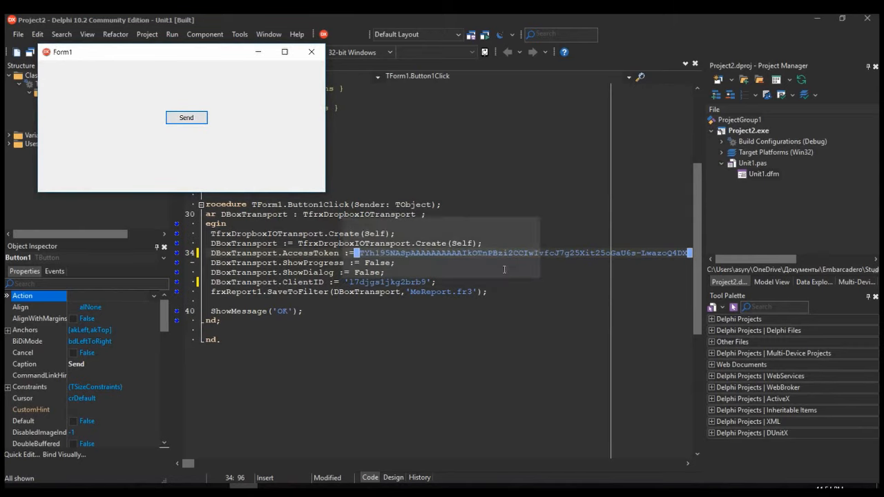
{"action": "left_click", "coordinate": [187, 487]}
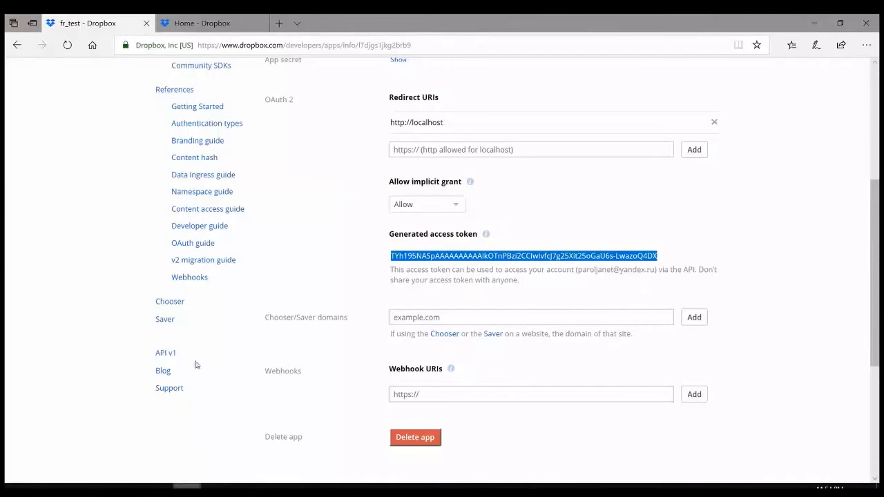
{"action": "left_click", "coordinate": [198, 26]}
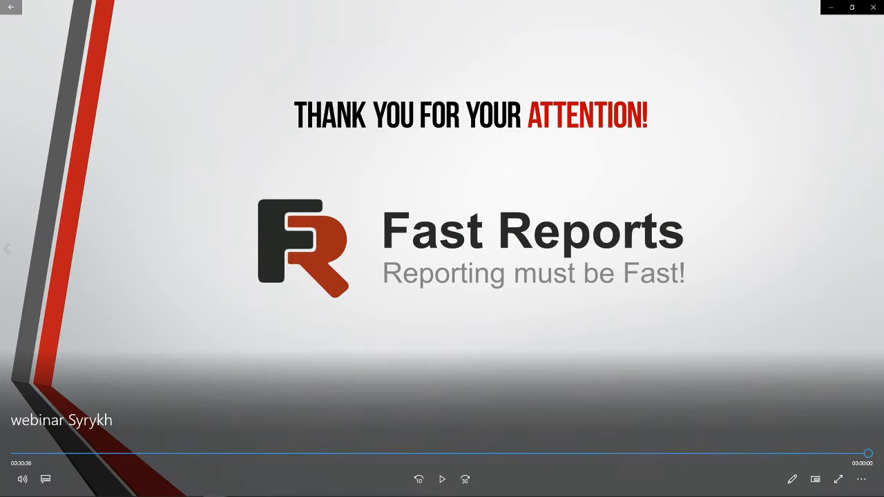
Close the finished webinar video and open the other webinar video from the desktop
{"action": "left_click", "coordinate": [873, 7]}
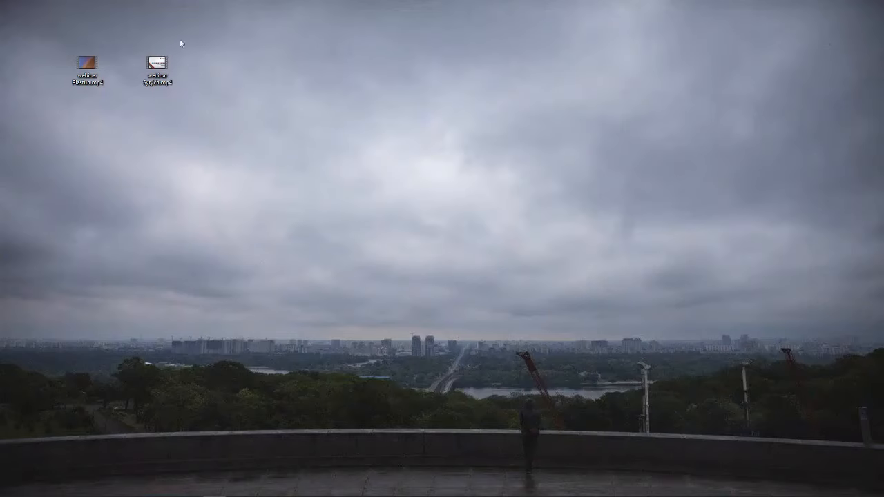
{"action": "double_click", "coordinate": [157, 66]}
{"action": "double_click", "coordinate": [94, 66]}
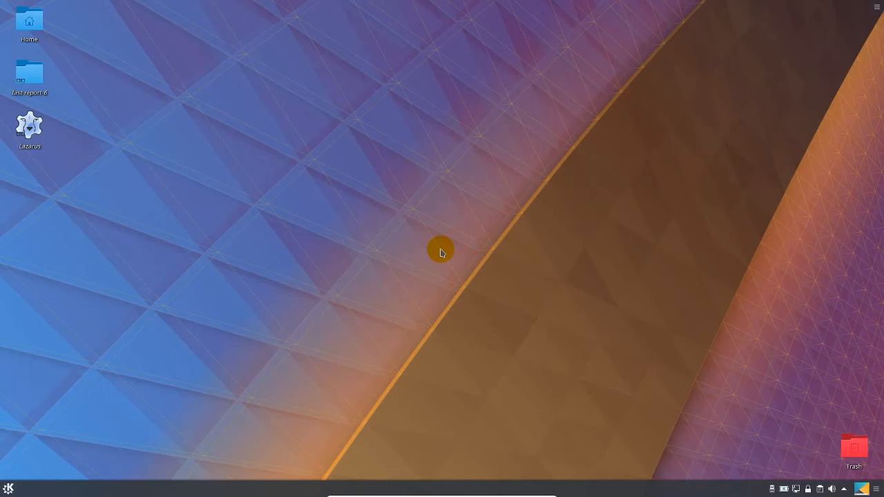
Create a new folder named Laz_test on the desktop
{"action": "right_click", "coordinate": [69, 21]}
{"action": "mouse_move", "coordinate": [107, 29]}
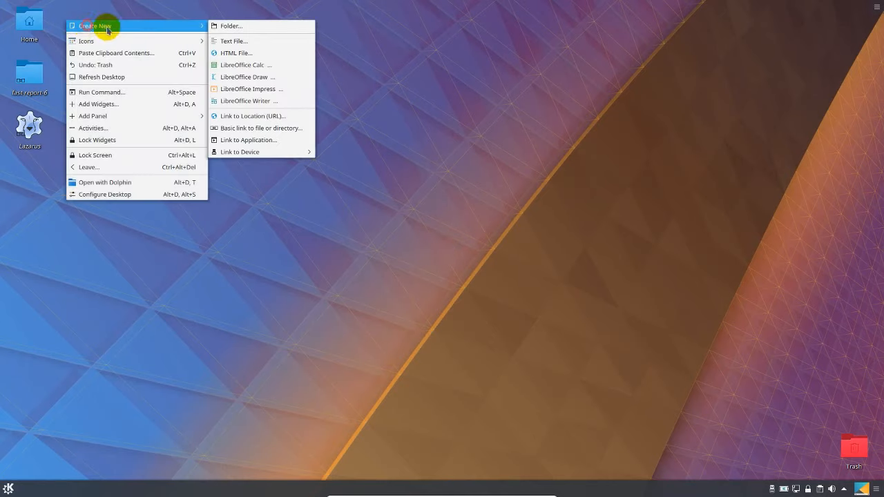
{"action": "left_click", "coordinate": [250, 25]}
{"action": "type", "text": "Laz_test"}
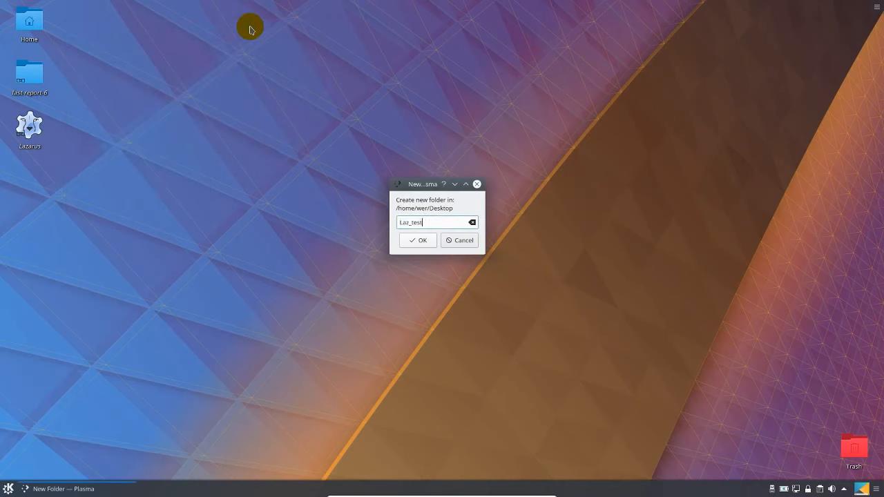
{"action": "key", "text": "Return"}
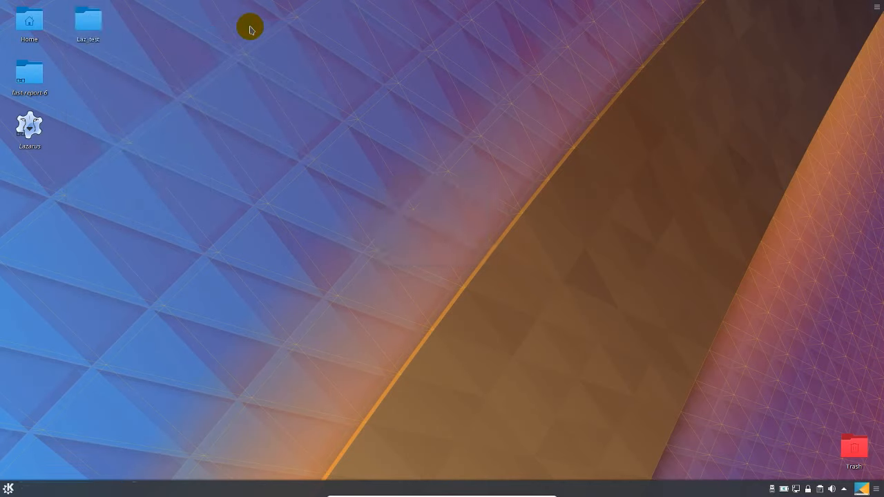
Copy customer.dbf from the LDemo subfolder of fast-report-6 into the Laz_test folder and close the file manager
{"action": "left_click", "coordinate": [30, 73]}
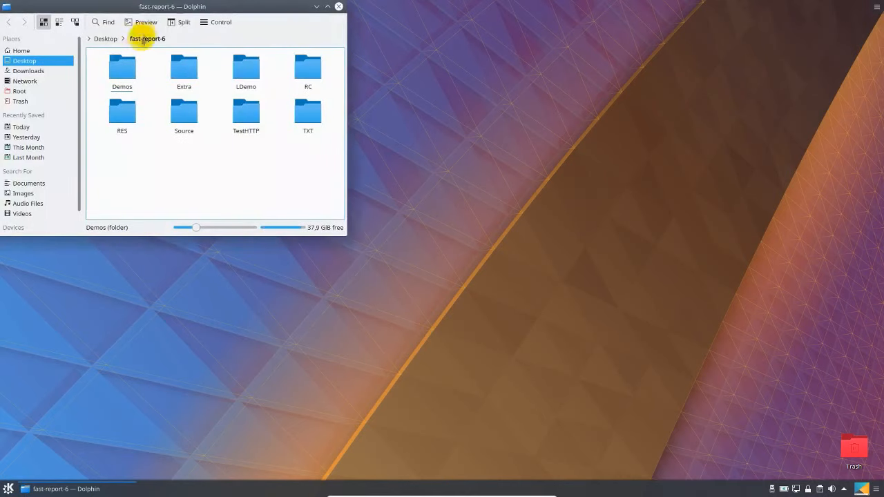
{"action": "left_click_drag", "start_coordinate": [158, 6], "coordinate": [325, 90]}
{"action": "left_click", "coordinate": [408, 150]}
{"action": "left_click_drag", "start_coordinate": [508, 145], "coordinate": [507, 256]}
{"action": "left_click_drag", "start_coordinate": [288, 252], "coordinate": [95, 11]}
{"action": "left_click", "coordinate": [103, 28]}
{"action": "left_click", "coordinate": [503, 95]}
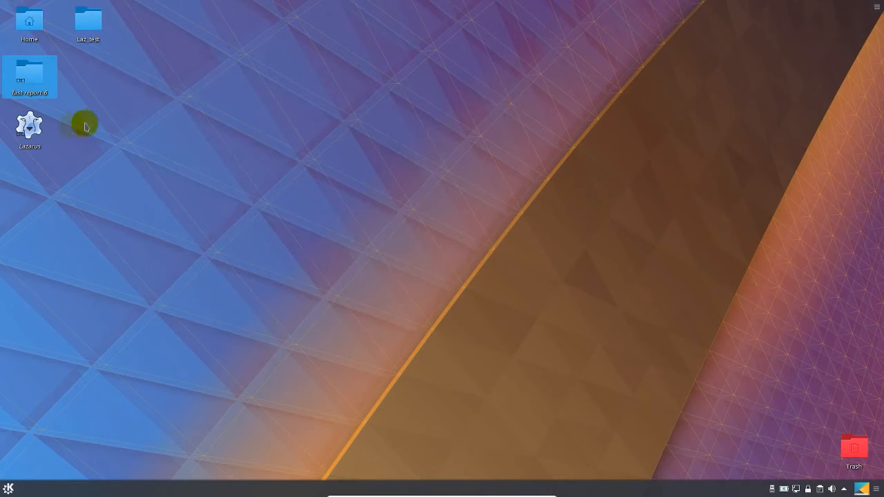
Start Lazarus, create a new Application project and resize Form1 to about 594 x 376
{"action": "double_click", "coordinate": [28, 128]}
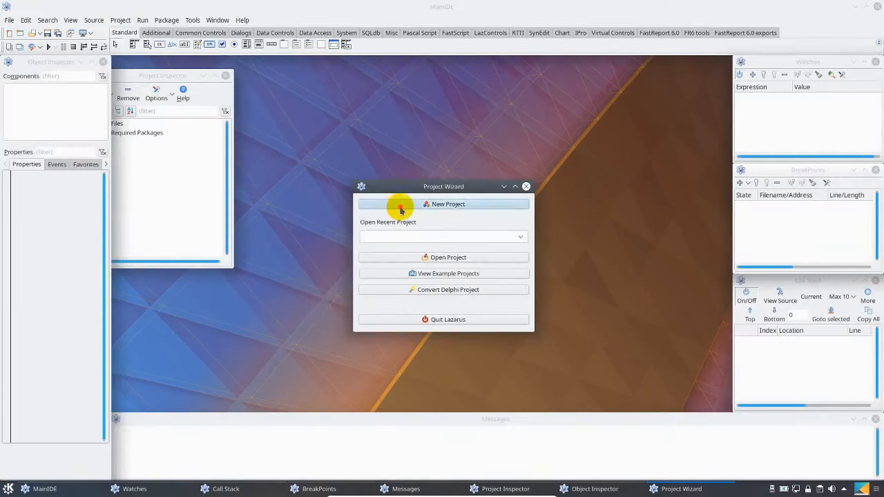
{"action": "left_click", "coordinate": [400, 207]}
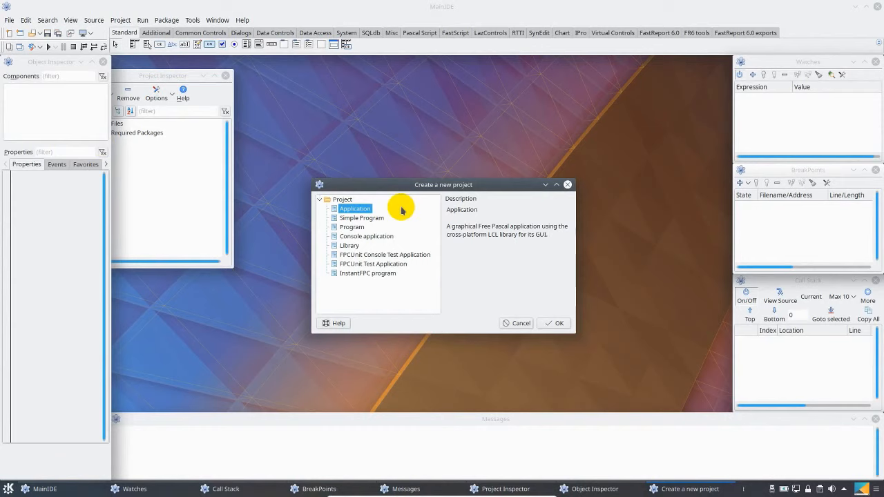
{"action": "left_click", "coordinate": [556, 323]}
{"action": "left_click_drag", "start_coordinate": [267, 185], "coordinate": [390, 246]}
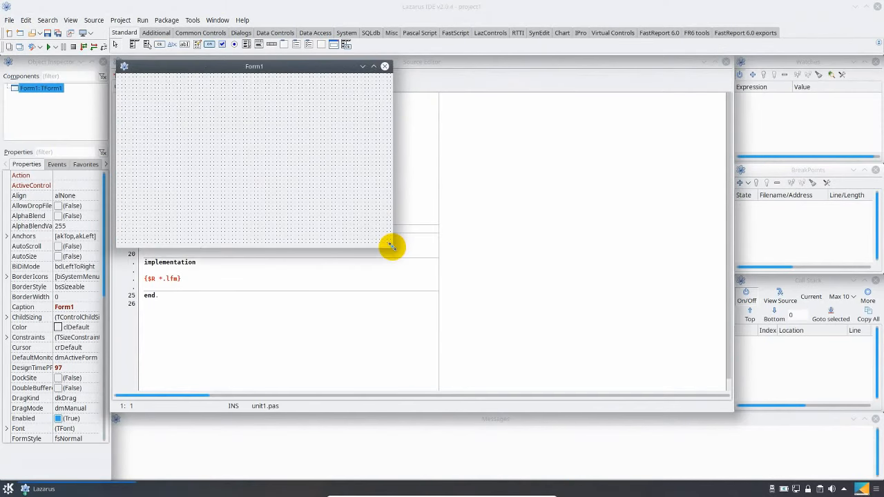
Save the project as project1.lpi and its unit as unit1.pas in the Laz_test folder
{"action": "left_click", "coordinate": [9, 20]}
{"action": "left_click", "coordinate": [48, 151]}
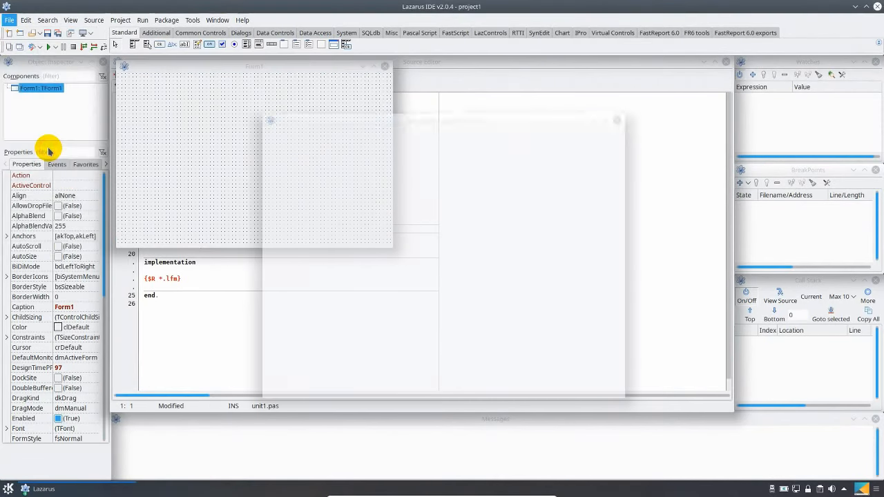
{"action": "double_click", "coordinate": [352, 195]}
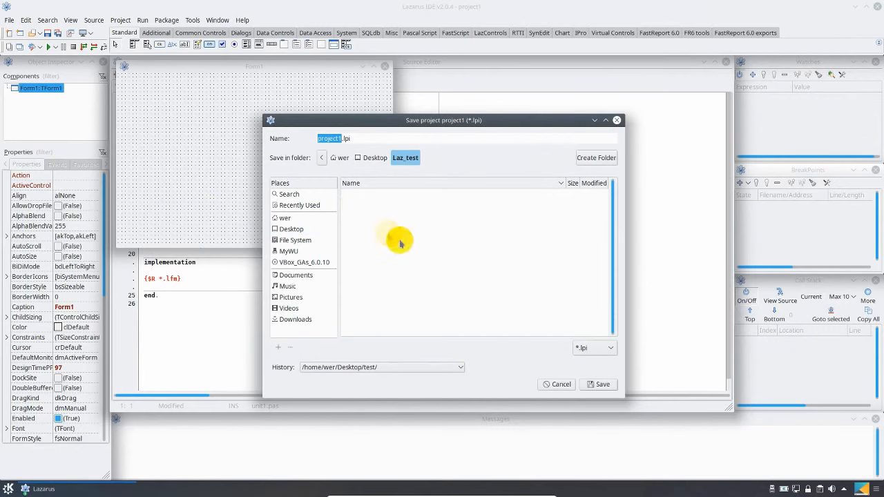
{"action": "left_click", "coordinate": [598, 384]}
{"action": "left_click", "coordinate": [600, 385]}
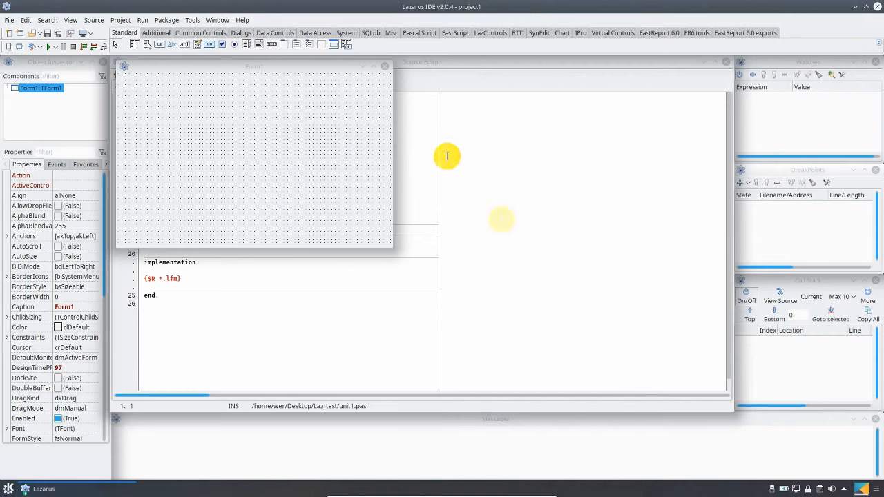
Place a TDbf data access component in the upper corner of Form1
{"action": "left_click", "coordinate": [315, 32]}
{"action": "left_click", "coordinate": [209, 44]}
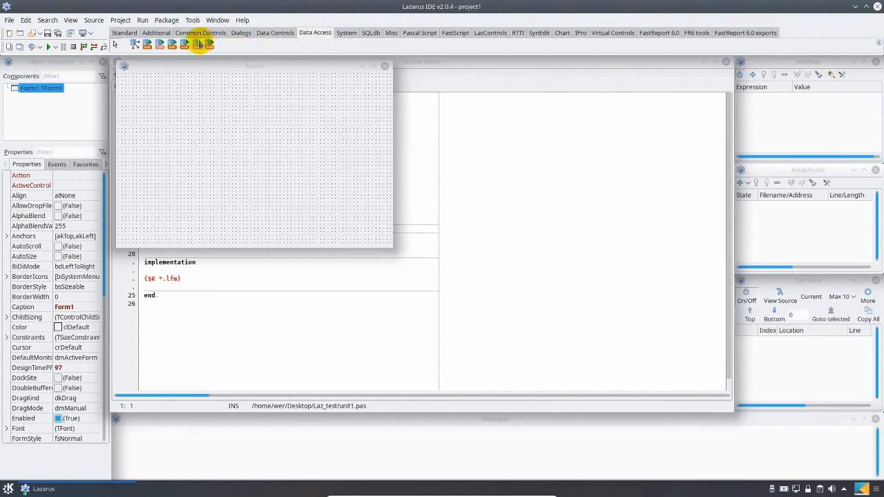
{"action": "left_click", "coordinate": [126, 88]}
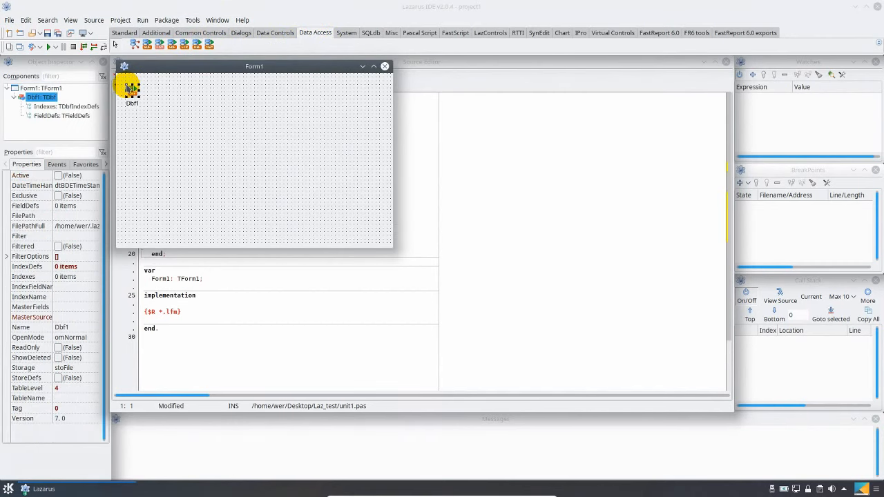
Set Dbf1's TableName to customer.dbf from the desktop's Laz_test folder and set Active to True
{"action": "left_click", "coordinate": [92, 398]}
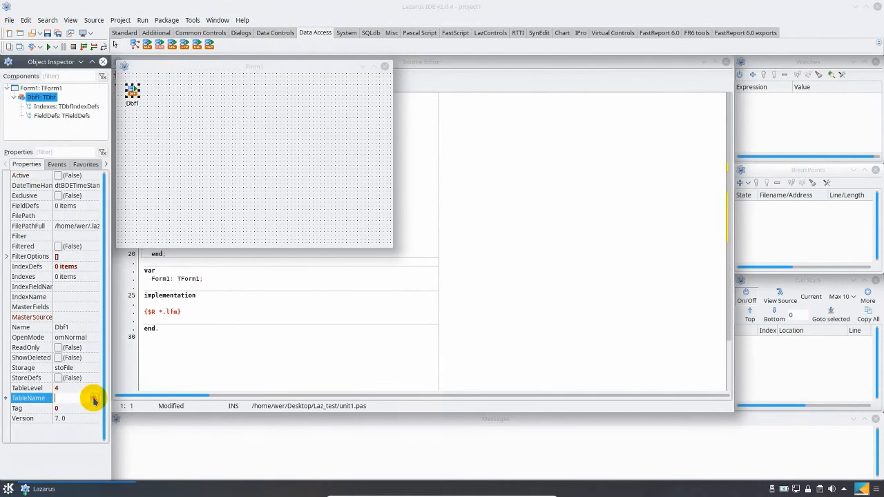
{"action": "left_click", "coordinate": [95, 399]}
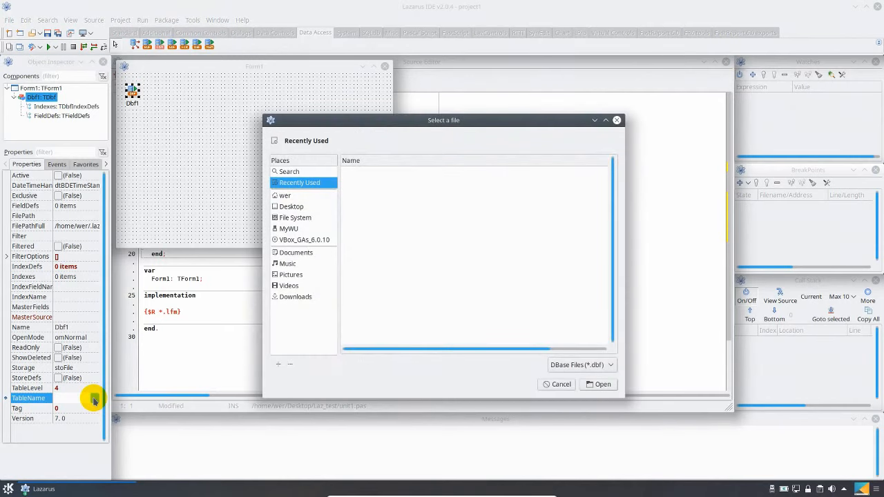
{"action": "left_click", "coordinate": [292, 206]}
{"action": "double_click", "coordinate": [370, 183]}
{"action": "double_click", "coordinate": [369, 184]}
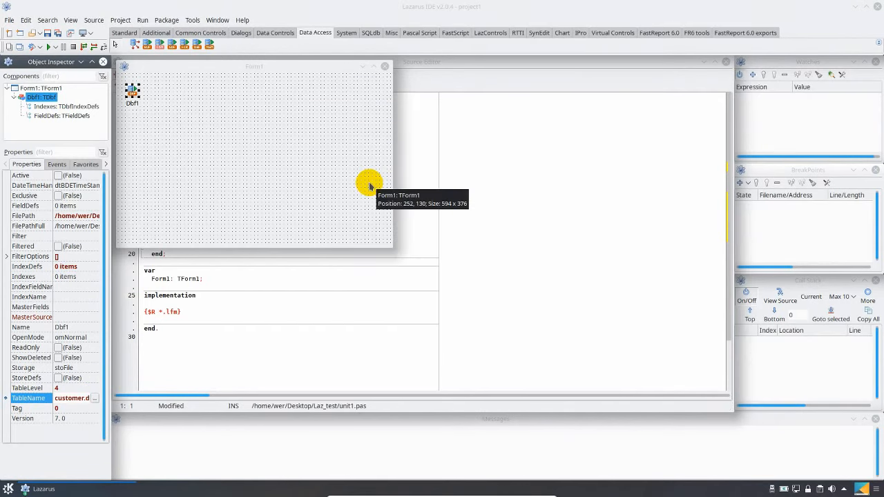
{"action": "left_click", "coordinate": [60, 178]}
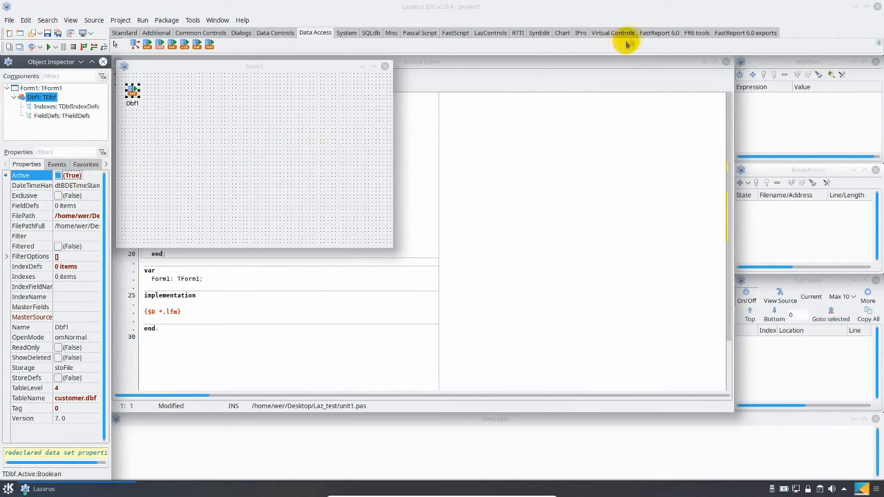
Add a FastReport frxDBDataset component beside Dbf1 on the form and set its DataSet to Dbf1
{"action": "left_click", "coordinate": [648, 35]}
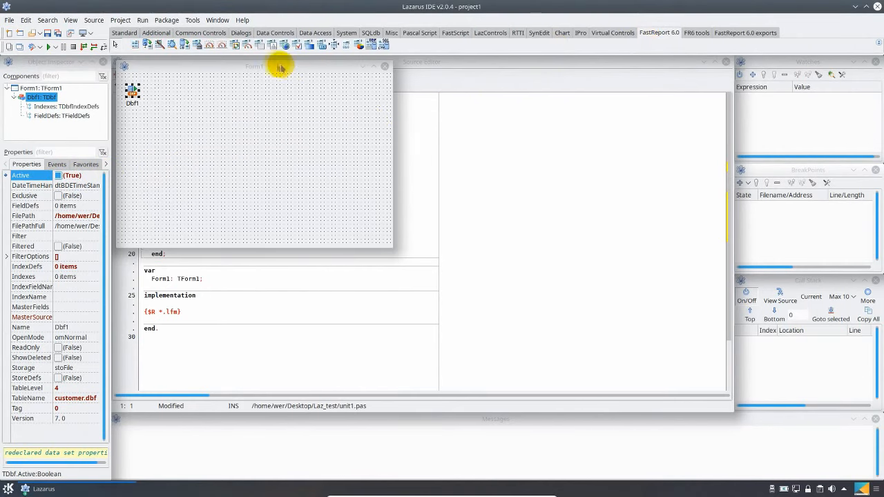
{"action": "left_click", "coordinate": [185, 44]}
{"action": "left_click", "coordinate": [163, 84]}
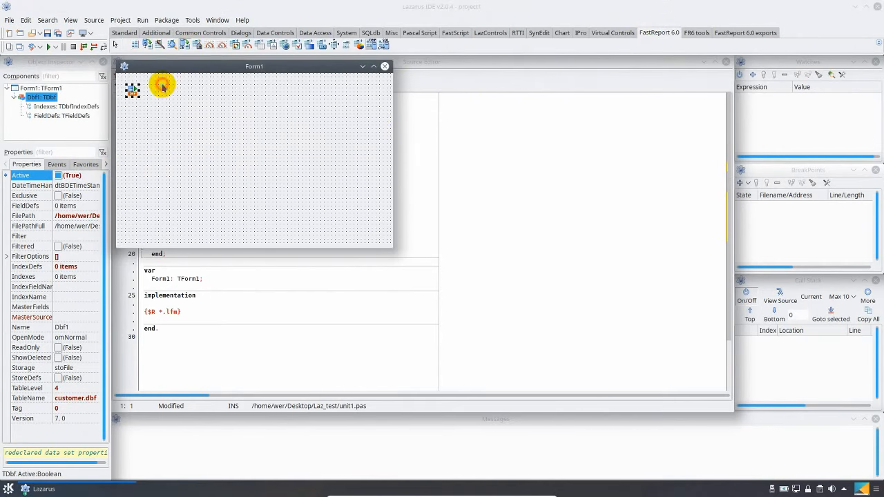
{"action": "left_click", "coordinate": [91, 196]}
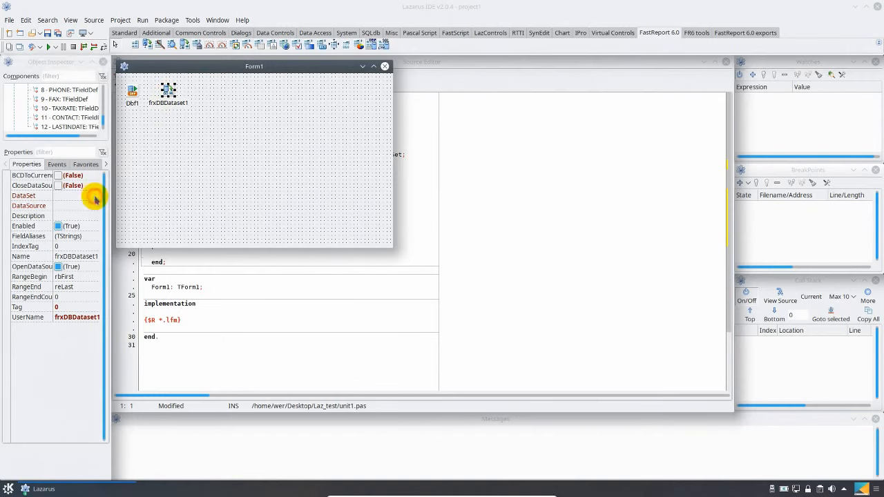
{"action": "left_click", "coordinate": [90, 197]}
{"action": "left_click", "coordinate": [81, 207]}
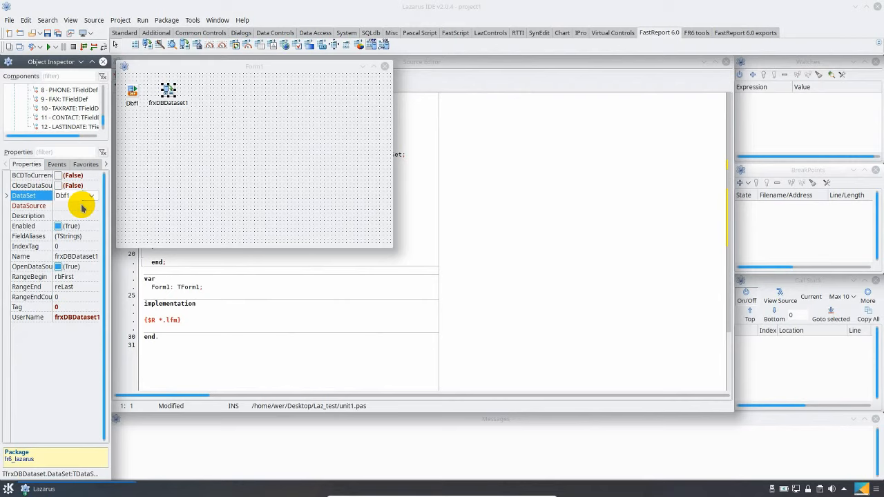
Add an frxReport component next to the dataset on Form1 and open it in the report designer
{"action": "left_click", "coordinate": [135, 47]}
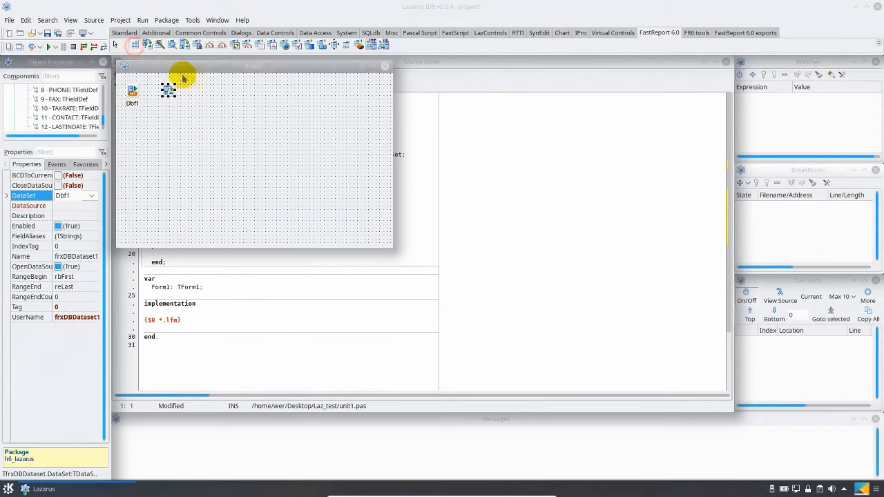
{"action": "left_click", "coordinate": [204, 87]}
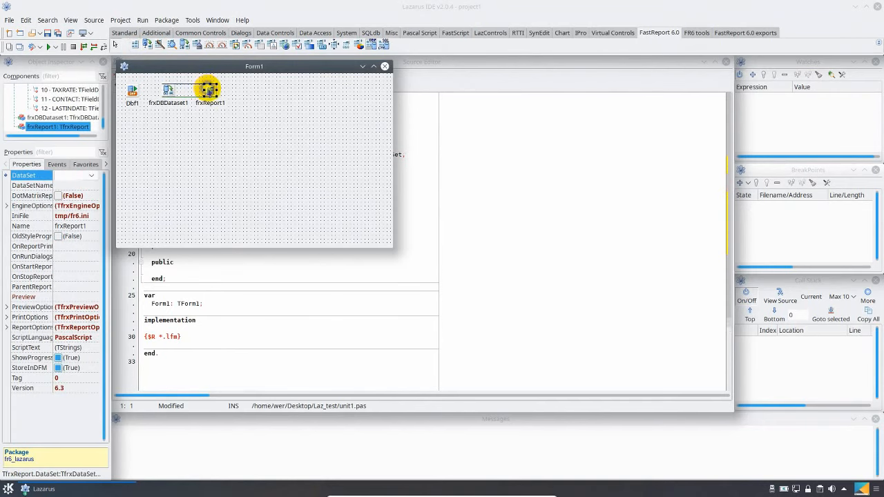
{"action": "right_click", "coordinate": [209, 90]}
{"action": "left_click", "coordinate": [217, 93]}
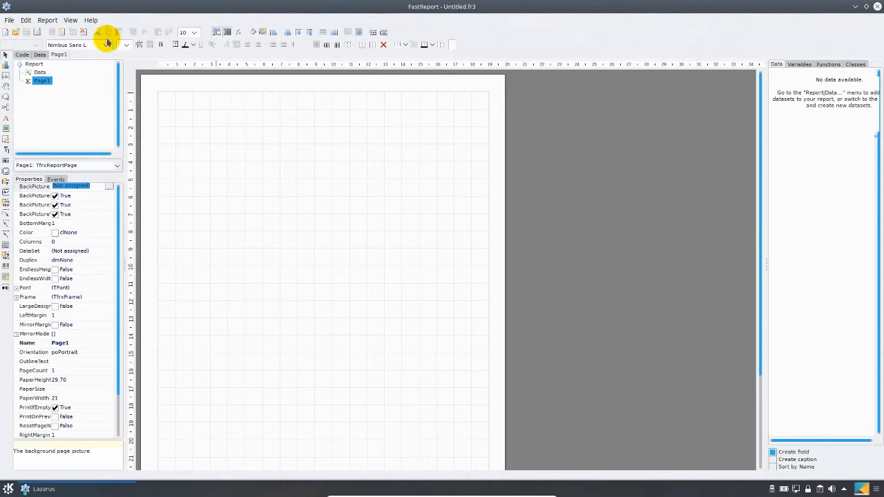
Enable frxDBDataset1 as a data source for the report
{"action": "left_click", "coordinate": [52, 22]}
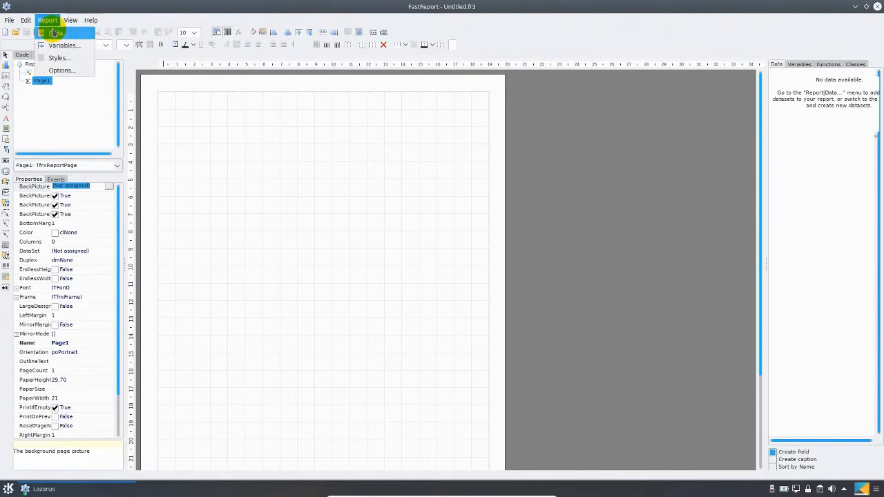
{"action": "left_click", "coordinate": [53, 34]}
{"action": "left_click", "coordinate": [395, 205]}
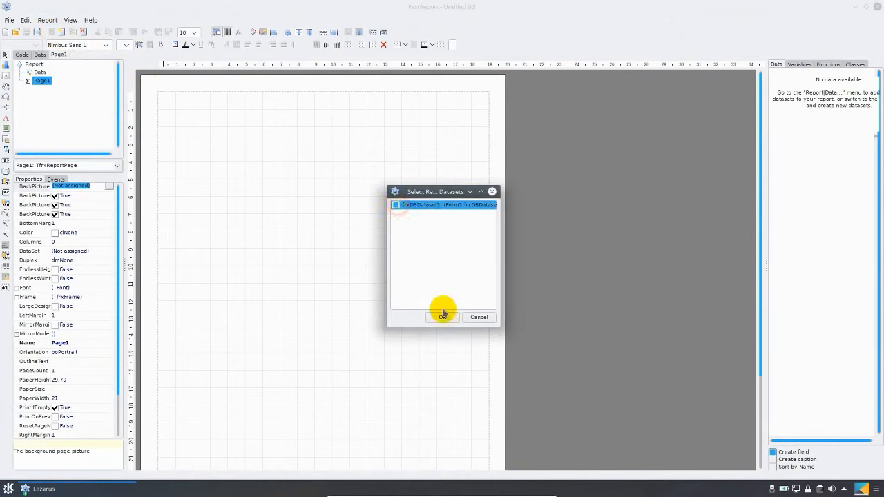
{"action": "left_click", "coordinate": [443, 317]}
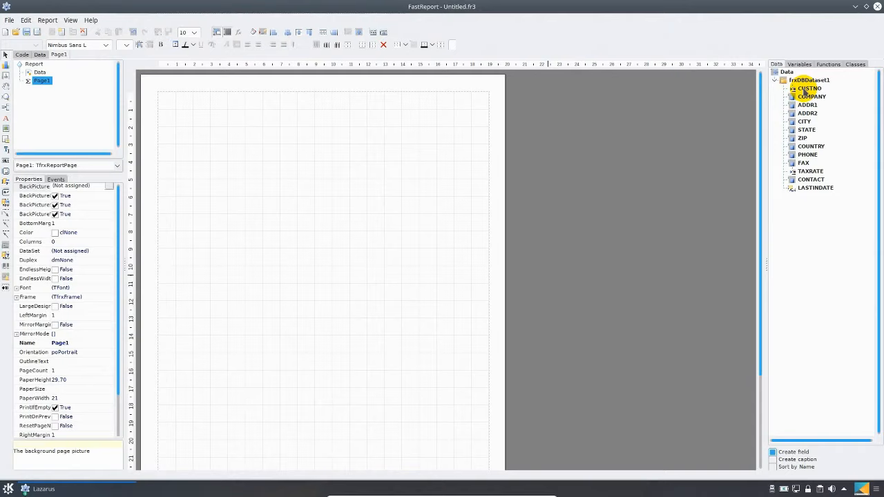
Place the CUSTNO field from frxDBDataset1 on the upper part of Page1, preview the report, then close the preview and select the field
{"action": "left_click_drag", "start_coordinate": [806, 91], "coordinate": [227, 134]}
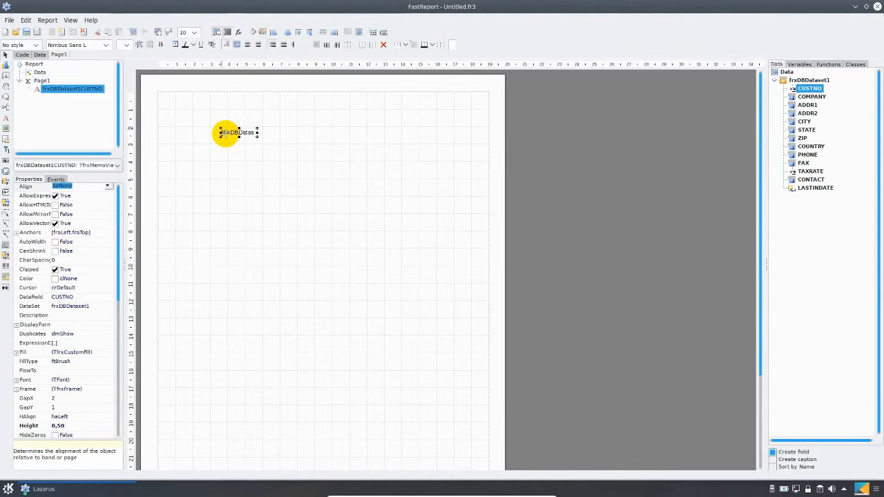
{"action": "left_click", "coordinate": [37, 33]}
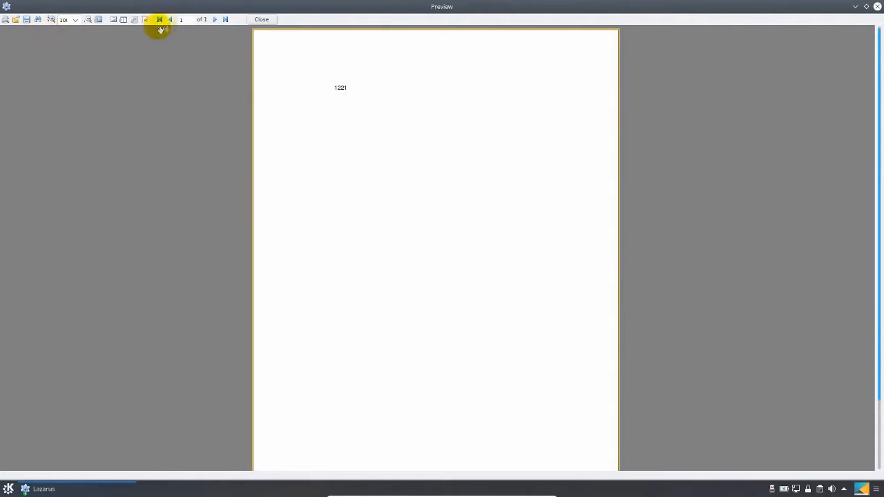
{"action": "left_click", "coordinate": [266, 21]}
{"action": "left_click", "coordinate": [236, 133]}
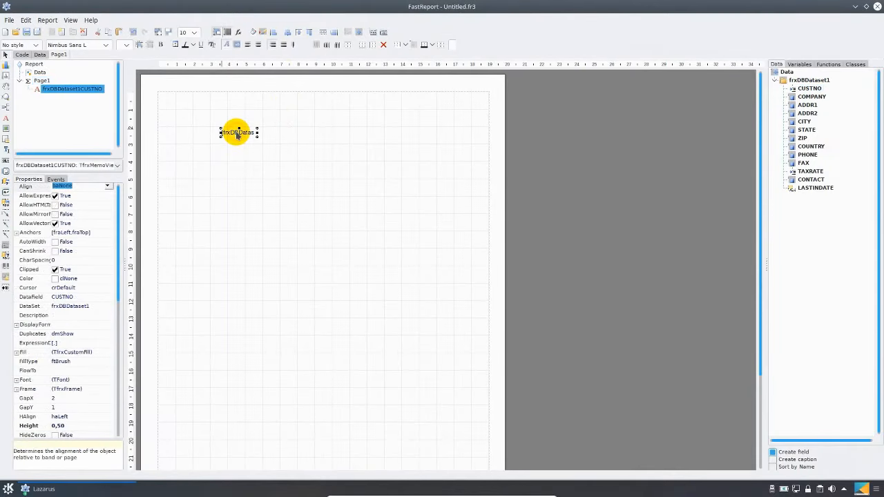
Replace the CUSTNO field on Page1 with a Master Data band bound to frxDBDataset1 and make the band 0.80 cm high
{"action": "key", "text": "Delete"}
{"action": "left_click", "coordinate": [6, 108]}
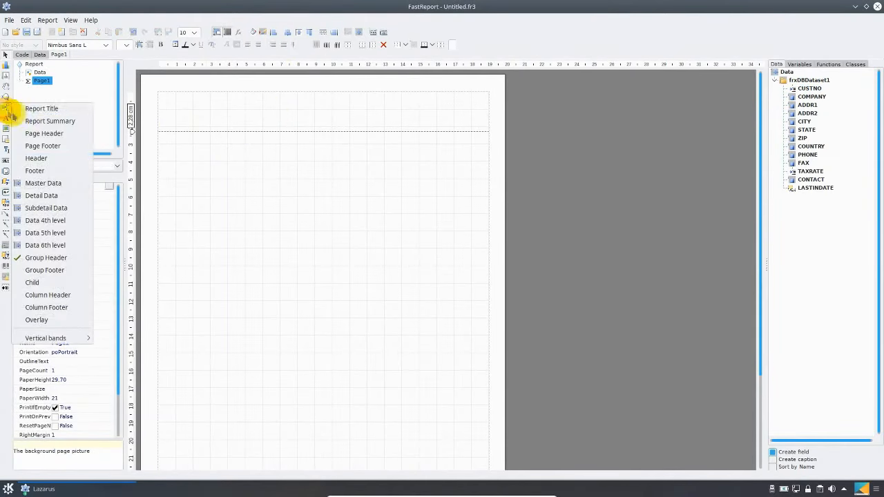
{"action": "left_click", "coordinate": [45, 183]}
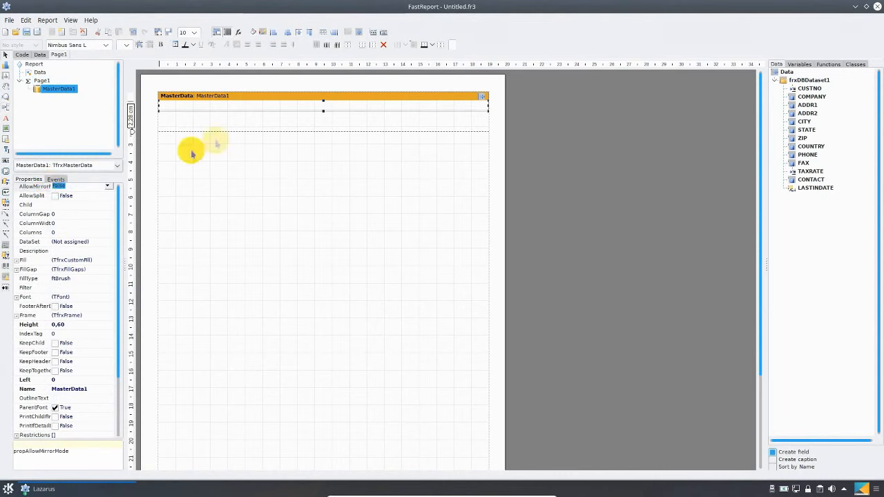
{"action": "right_click", "coordinate": [283, 102]}
{"action": "left_click", "coordinate": [297, 104]}
{"action": "left_click", "coordinate": [415, 207]}
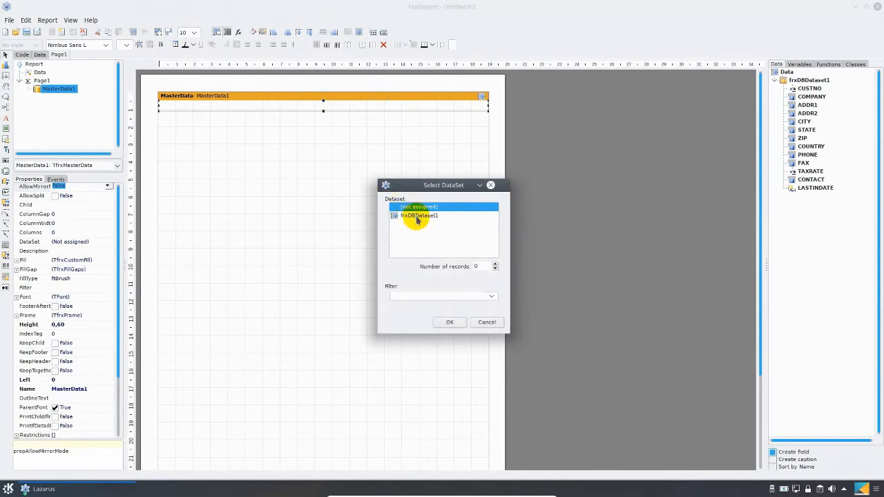
{"action": "left_click", "coordinate": [450, 319]}
{"action": "left_click_drag", "start_coordinate": [324, 116], "coordinate": [322, 112]}
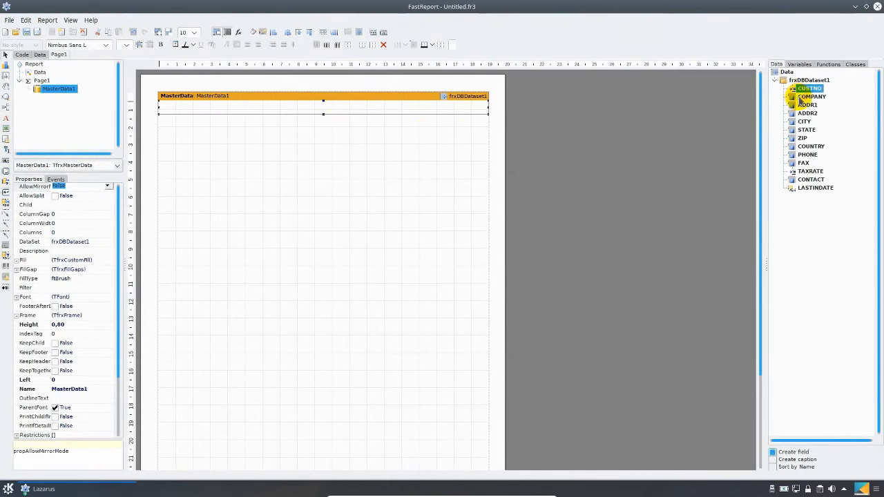
Place the CUSTNO, COMPANY, ADDR1 and ADDR2 fields spaced apart in the MasterData1 band, then preview the report and close the preview
{"action": "left_click_drag", "start_coordinate": [789, 89], "coordinate": [181, 108]}
{"action": "left_click", "coordinate": [371, 109]}
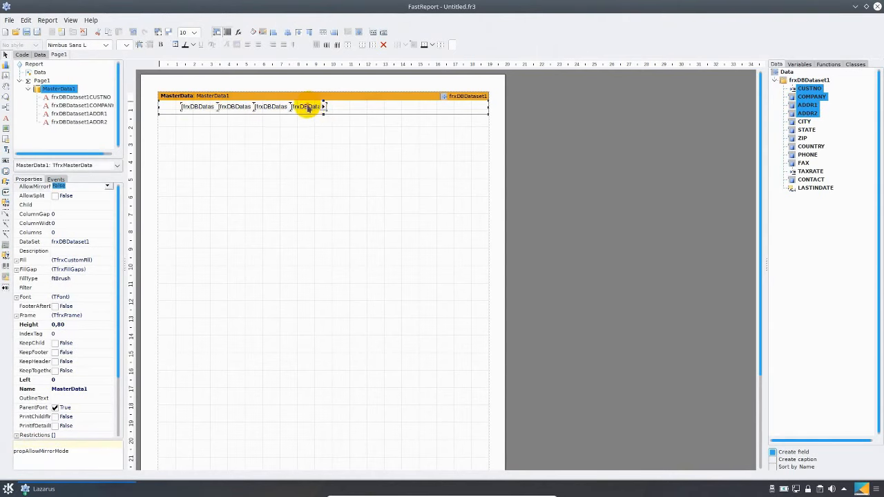
{"action": "left_click_drag", "start_coordinate": [310, 109], "coordinate": [366, 108]}
{"action": "left_click_drag", "start_coordinate": [278, 107], "coordinate": [304, 108]}
{"action": "left_click_drag", "start_coordinate": [245, 110], "coordinate": [254, 109]}
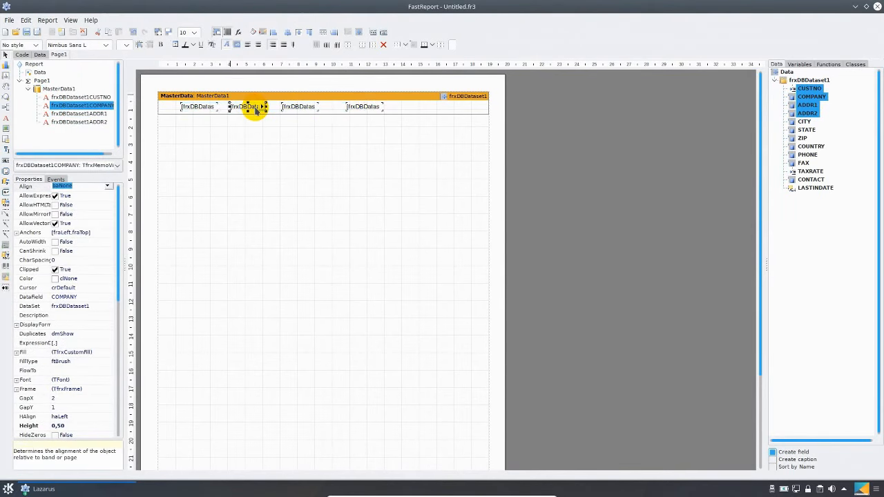
{"action": "left_click", "coordinate": [37, 33]}
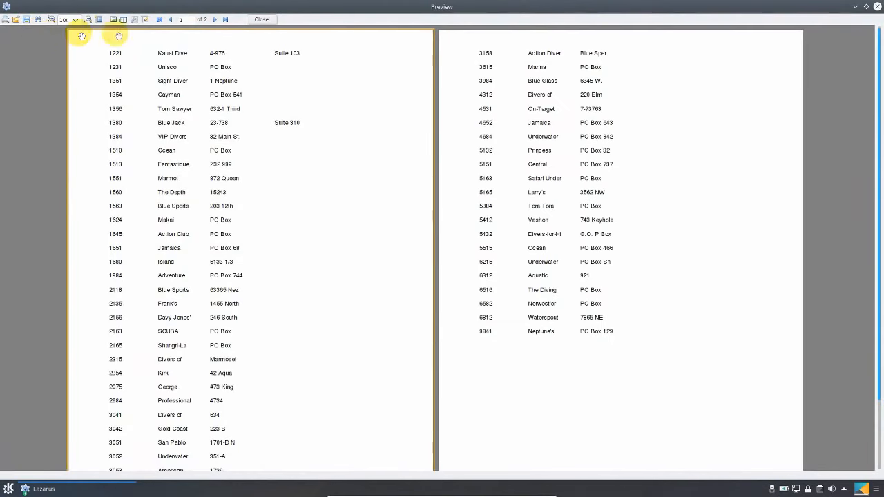
{"action": "left_click", "coordinate": [257, 21]}
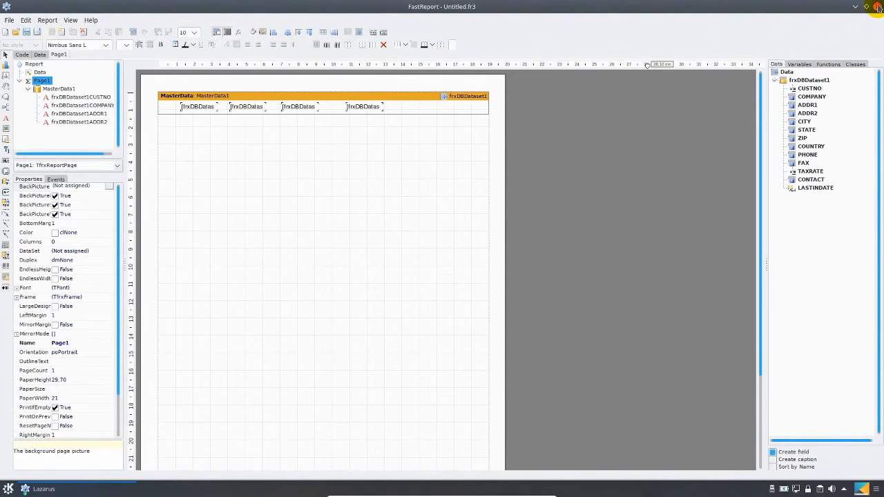
Close the report designer and add an frxDesigner component beside frxReport1 on Form1
{"action": "left_click", "coordinate": [877, 6]}
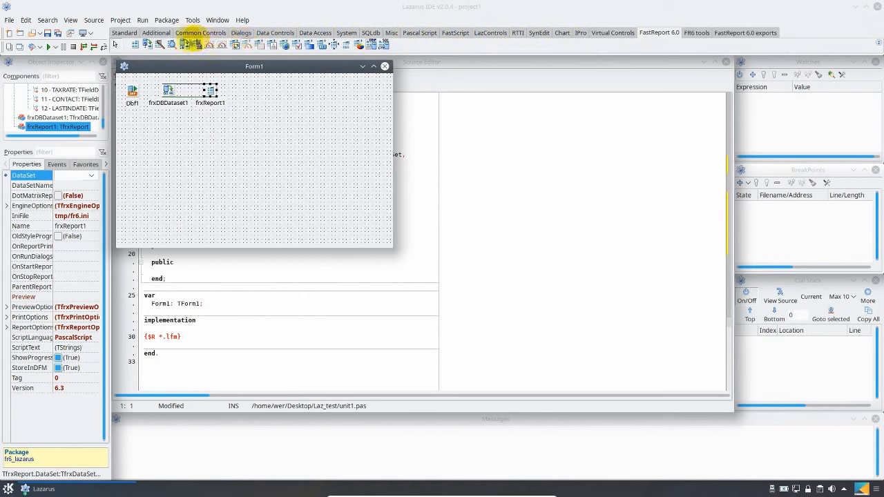
{"action": "left_click", "coordinate": [171, 45]}
{"action": "left_click", "coordinate": [249, 87]}
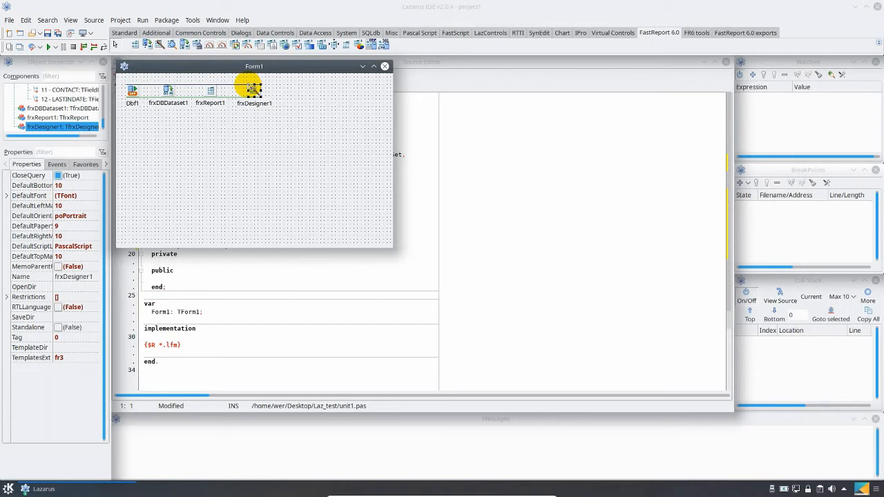
Open project1.lpr from the project's files and comment out the IFDEF and ENDIF directive lines around cthreads
{"action": "left_click", "coordinate": [120, 20]}
{"action": "left_click", "coordinate": [168, 162]}
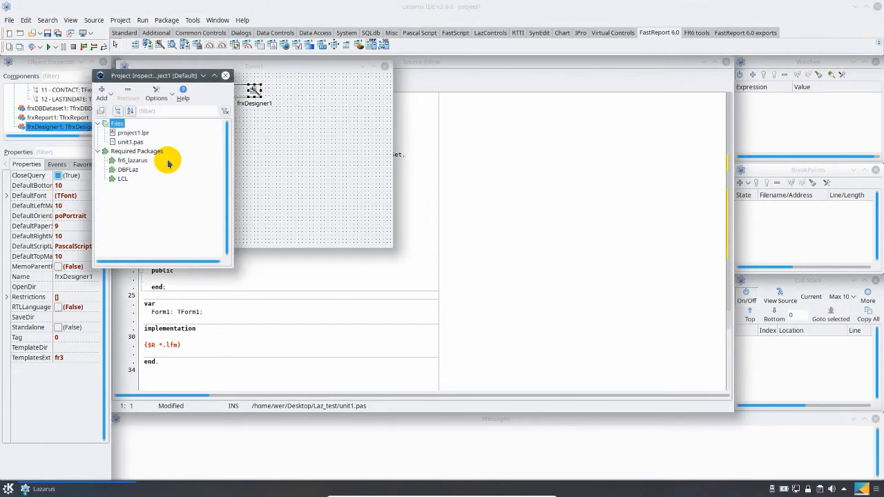
{"action": "double_click", "coordinate": [135, 133]}
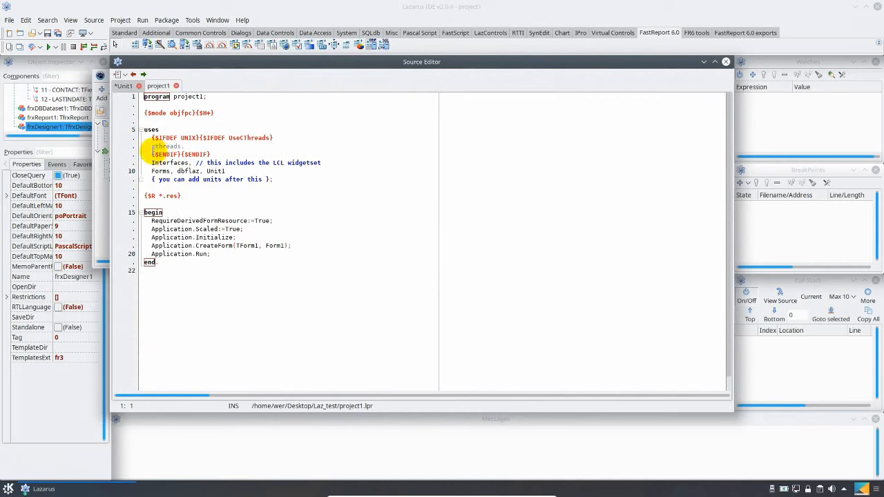
{"action": "left_click", "coordinate": [151, 138]}
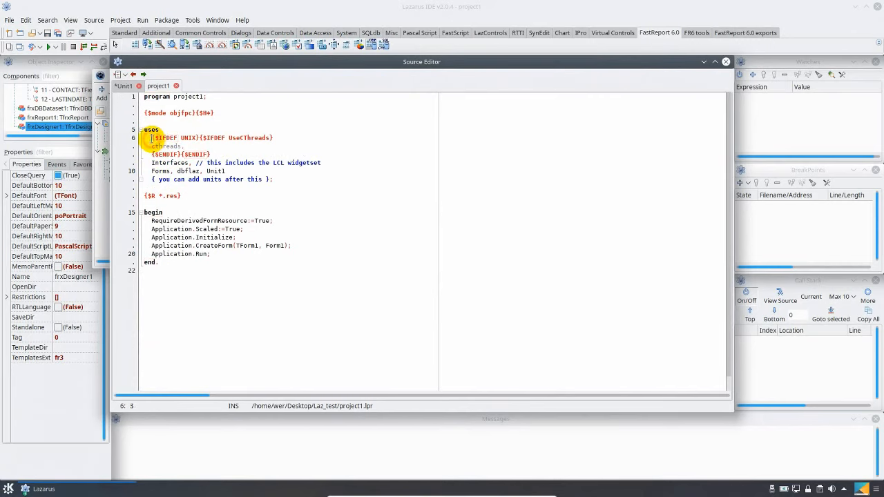
{"action": "type", "text": "//"}
{"action": "left_click", "coordinate": [151, 155]}
{"action": "type", "text": "//"}
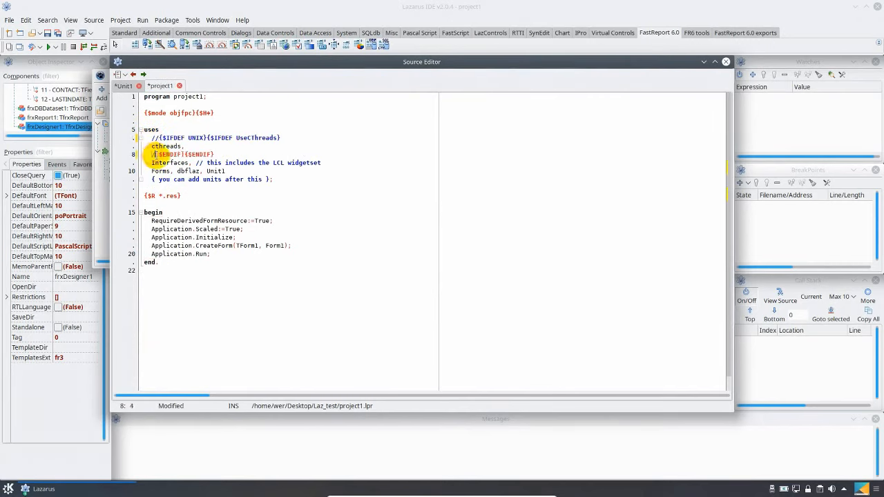
Return to Form1, add a button near the form's lower edge and caption it Designer
{"action": "left_click", "coordinate": [20, 46]}
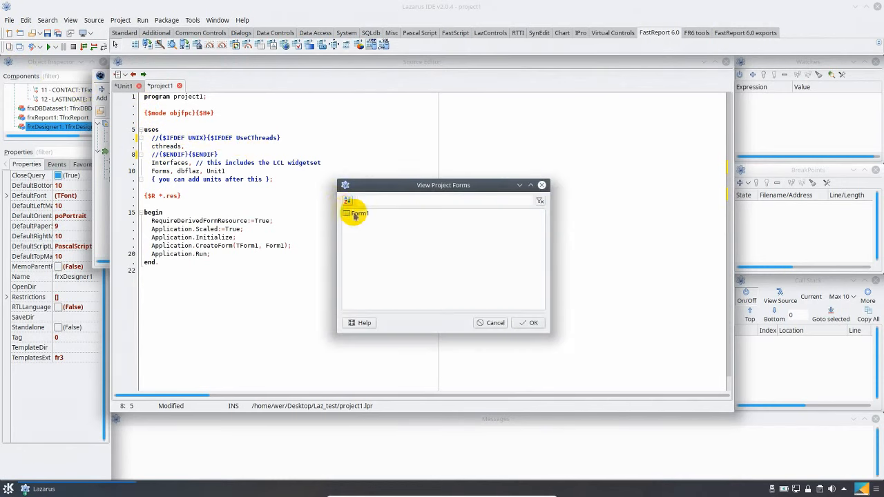
{"action": "double_click", "coordinate": [358, 214]}
{"action": "left_click", "coordinate": [126, 33]}
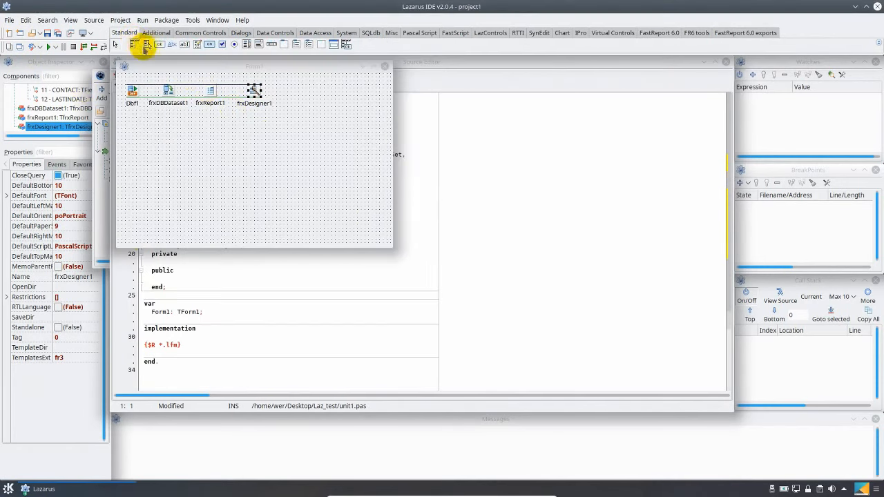
{"action": "left_click", "coordinate": [156, 44]}
{"action": "left_click", "coordinate": [237, 227]}
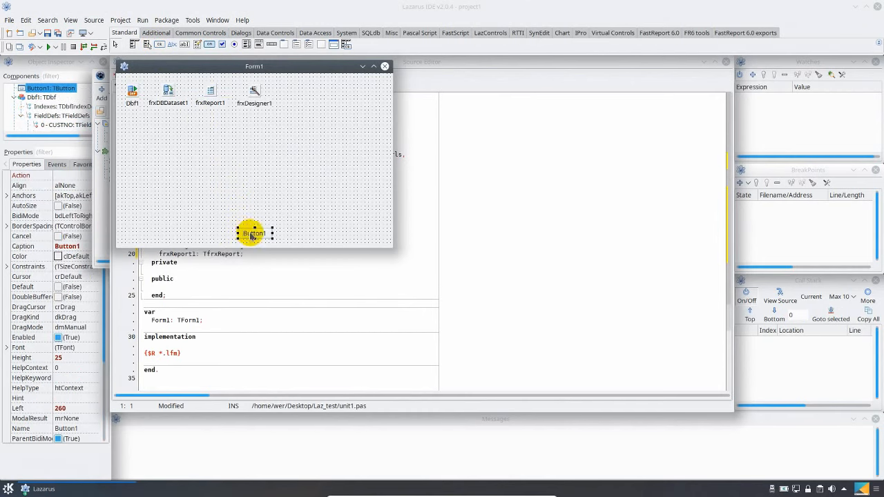
{"action": "left_click", "coordinate": [96, 247]}
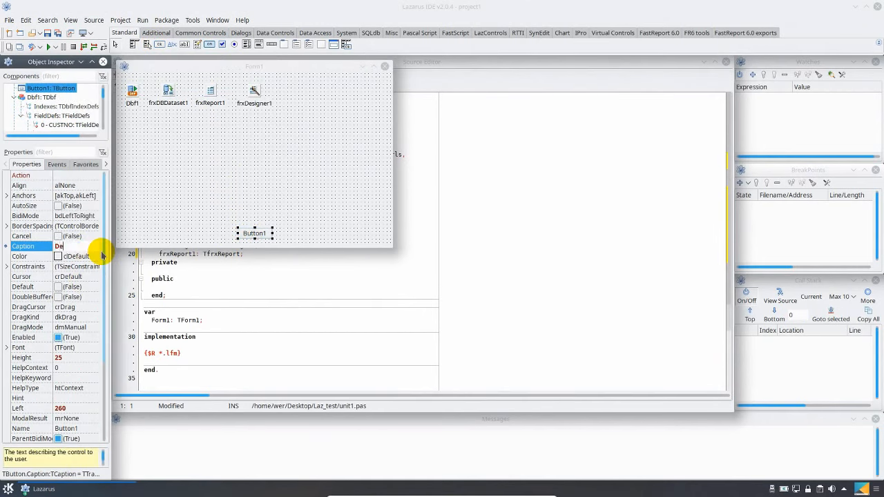
{"action": "type", "text": "Designer"}
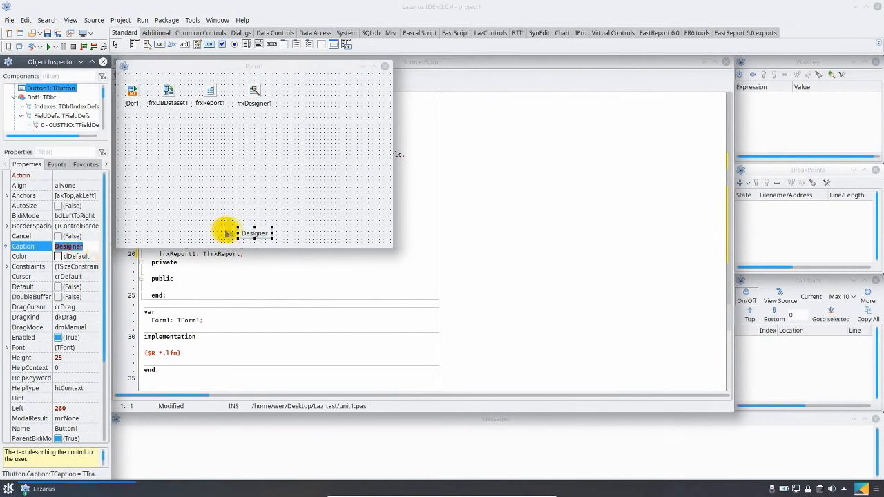
Create the Designer button's click handler and have it call frxReport1.DesignReport()
{"action": "left_click", "coordinate": [250, 234]}
{"action": "double_click", "coordinate": [250, 233]}
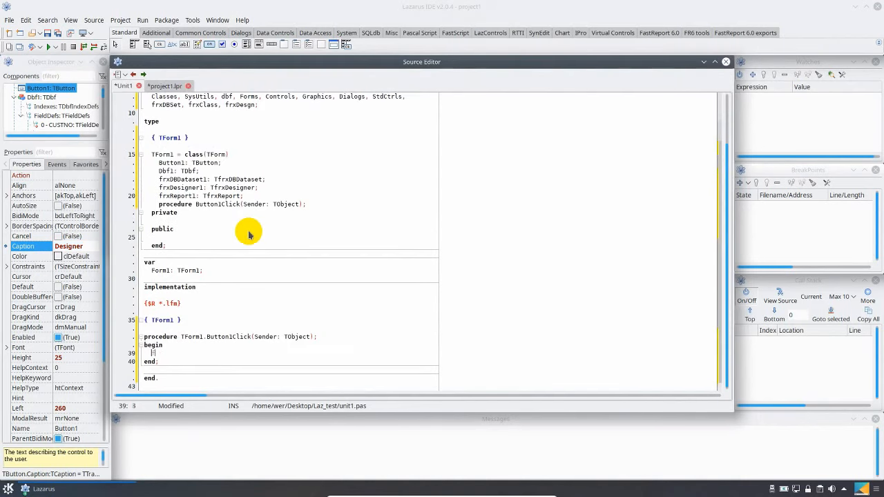
{"action": "key", "text": "ctrl+space"}
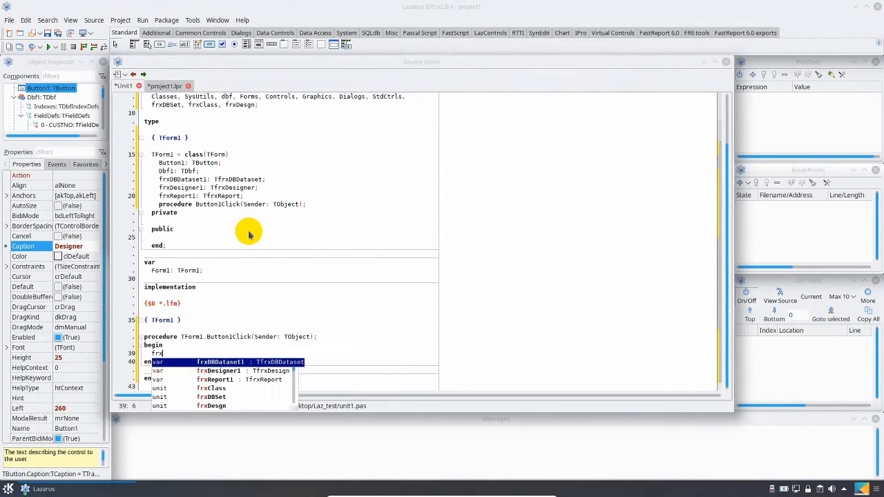
{"action": "key", "text": "Down"}
{"action": "key", "text": "Down"}
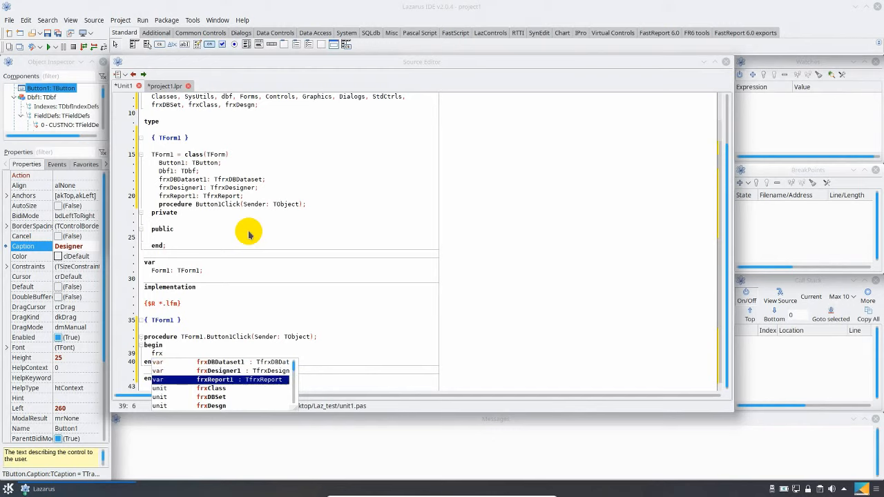
{"action": "key", "text": "Return"}
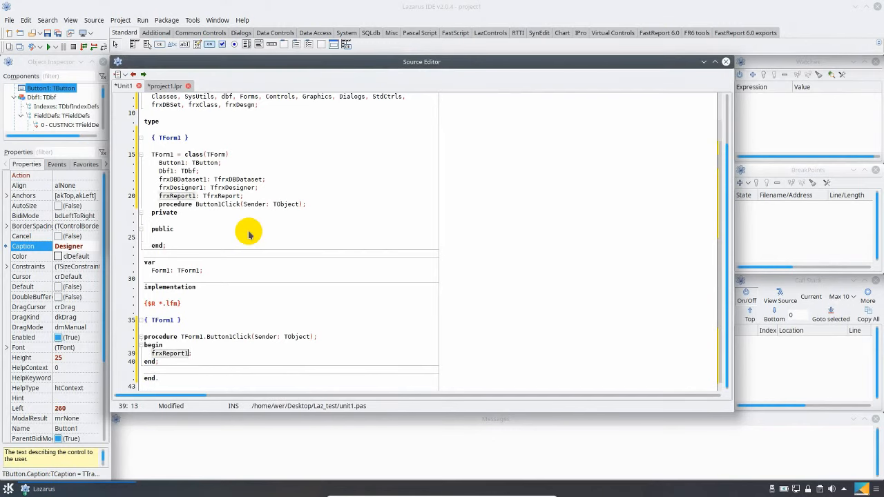
{"action": "type", "text": ".de"}
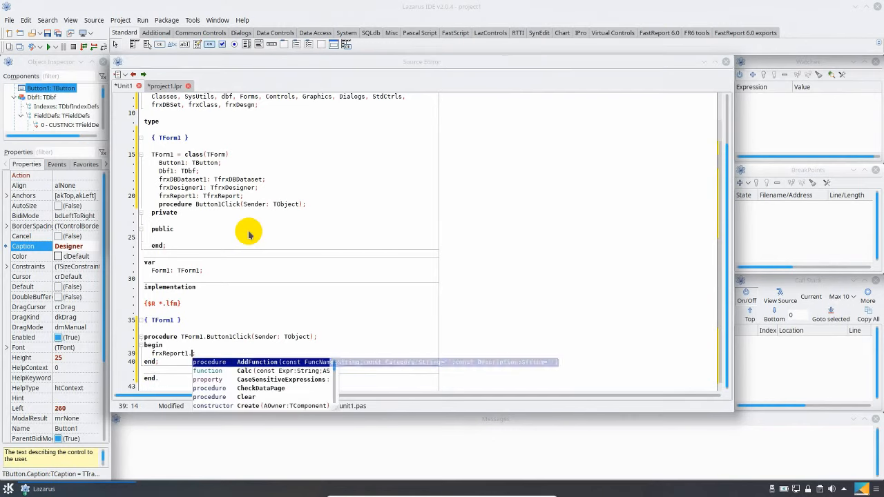
{"action": "key", "text": "Down"}
{"action": "key", "text": "Down"}
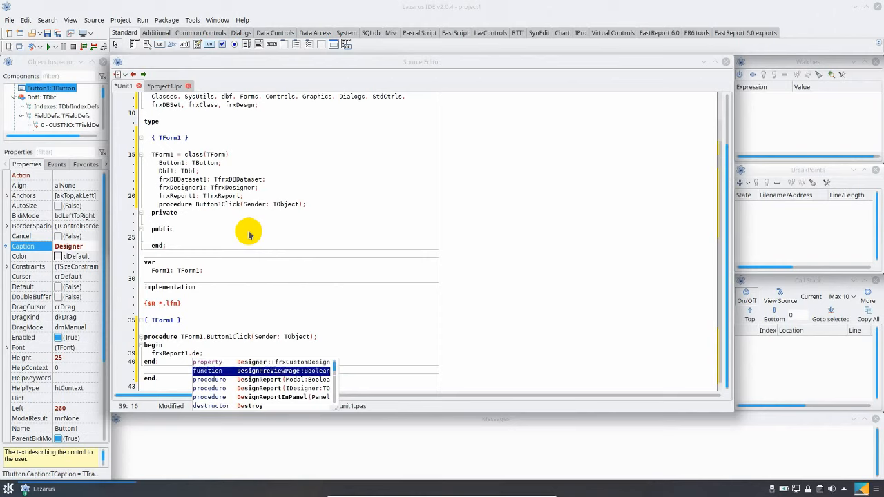
{"action": "key", "text": "Return"}
Add a second button directly above the Designer button on Form1 and caption it Preview
{"action": "left_click", "coordinate": [19, 47]}
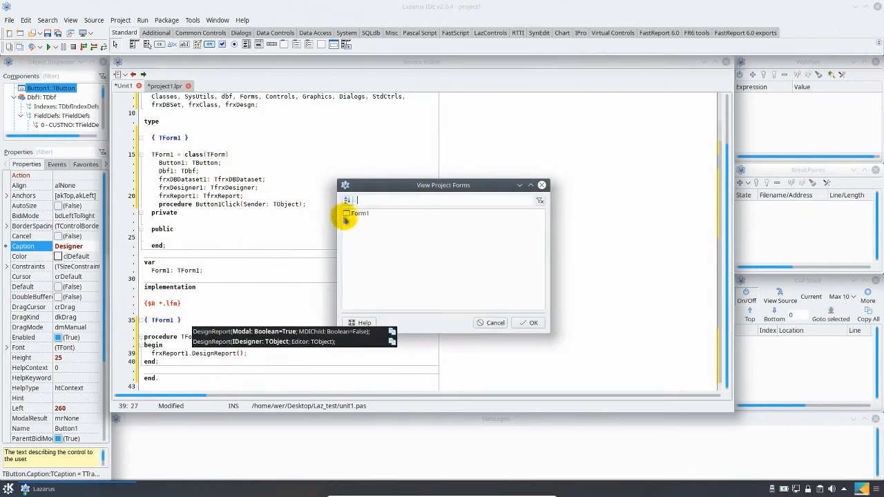
{"action": "double_click", "coordinate": [352, 208]}
{"action": "left_click", "coordinate": [159, 44]}
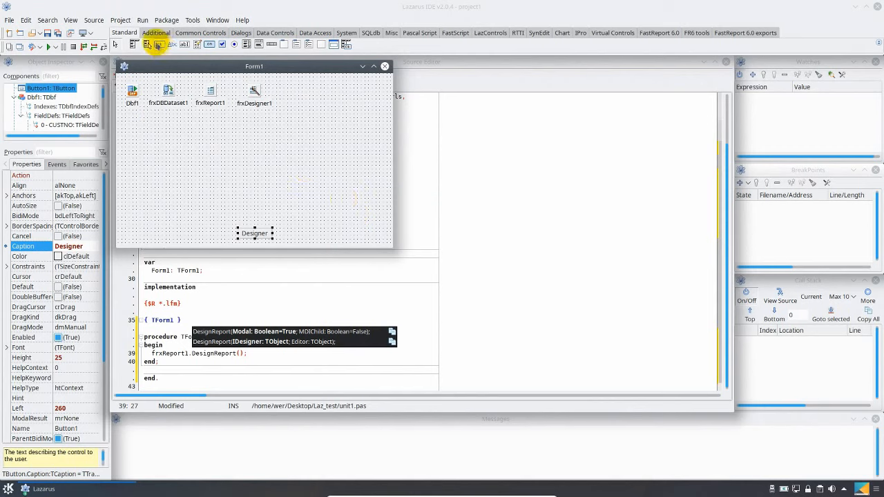
{"action": "left_click", "coordinate": [240, 217]}
{"action": "left_click_drag", "start_coordinate": [252, 221], "coordinate": [246, 223]}
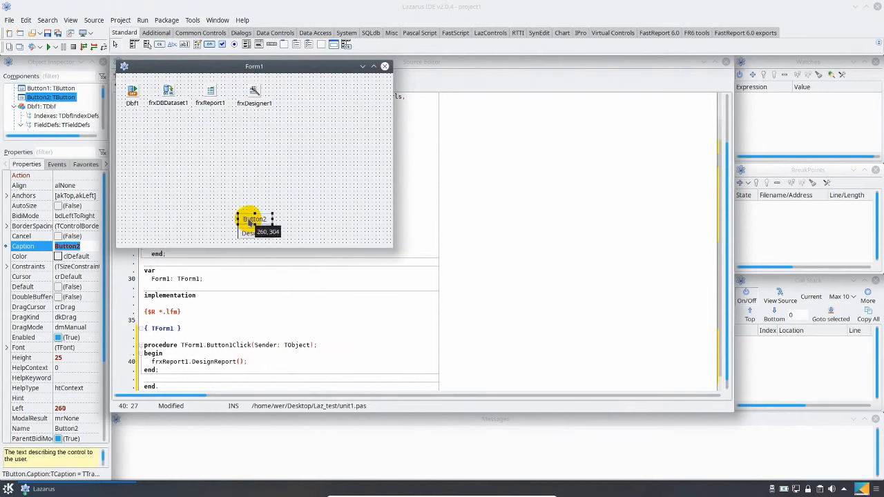
{"action": "left_click", "coordinate": [78, 246]}
{"action": "type", "text": "Preview"}
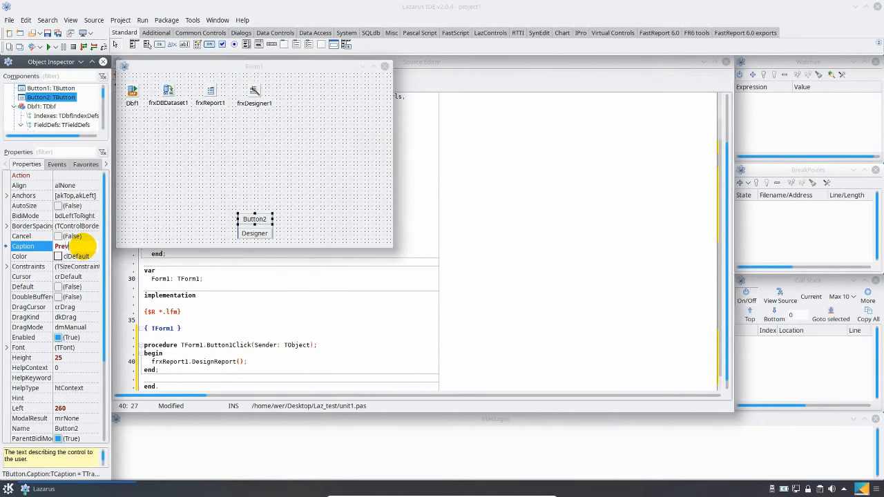
{"action": "key", "text": "Return"}
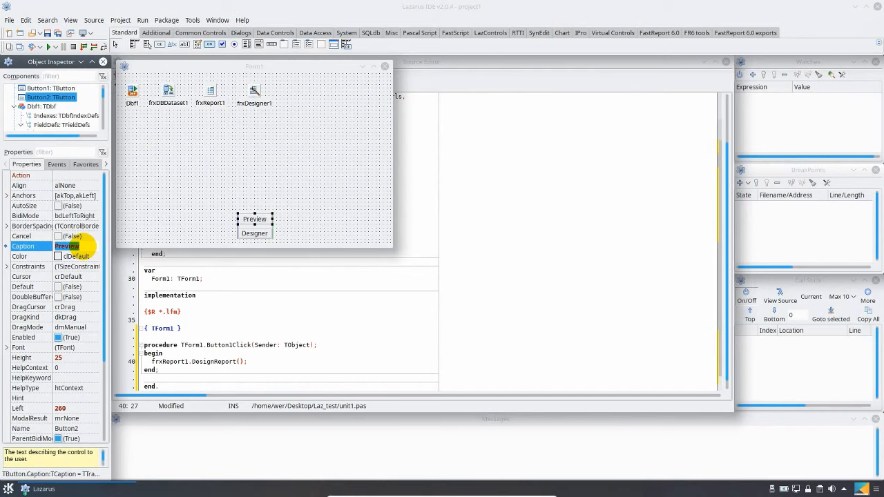
Create the Preview button's click handler and have it call frxReport1.PrepareReport()
{"action": "double_click", "coordinate": [246, 223]}
{"action": "type", "text": "fr"}
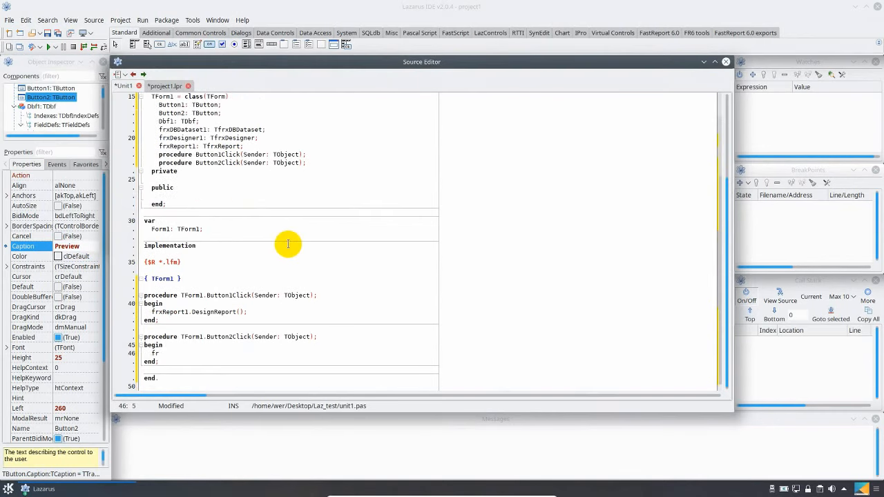
{"action": "key", "text": "ctrl+space"}
{"action": "key", "text": "Return"}
{"action": "type", "text": "."}
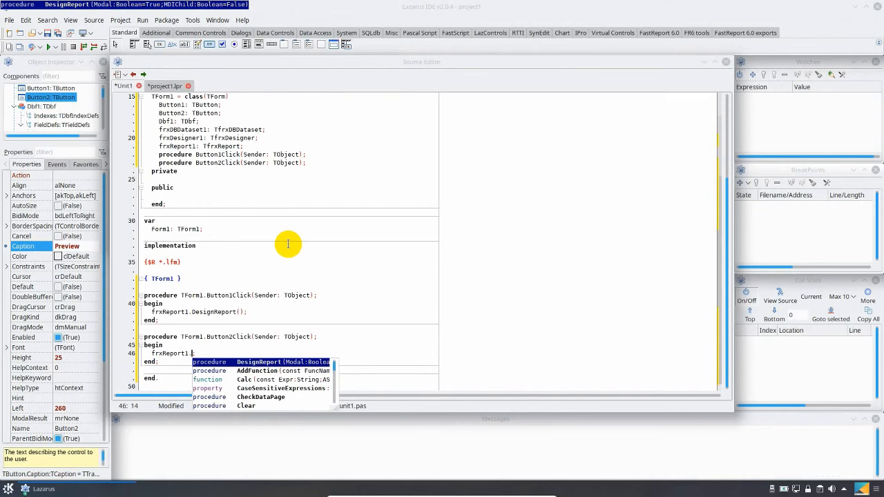
{"action": "type", "text": "pre"}
{"action": "key", "text": "Down"}
{"action": "key", "text": "Return"}
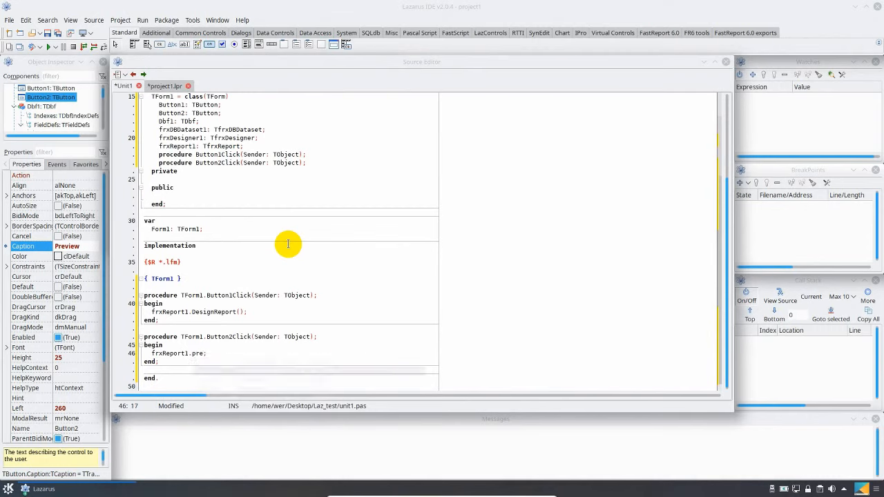
Add a frxReport1.ShowPreparedReport call after PrepareReport in the Preview button's click handler
{"action": "key", "text": "Return"}
{"action": "type", "text": "fr"}
{"action": "key", "text": "ctrl+space"}
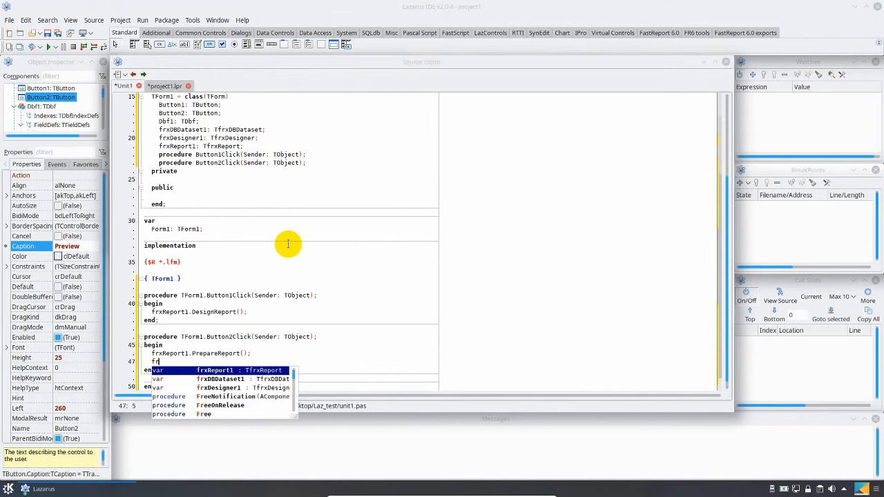
{"action": "key", "text": "Return"}
{"action": "type", "text": ".sho"}
{"action": "key", "text": "Escape"}
{"action": "key", "text": "Return"}
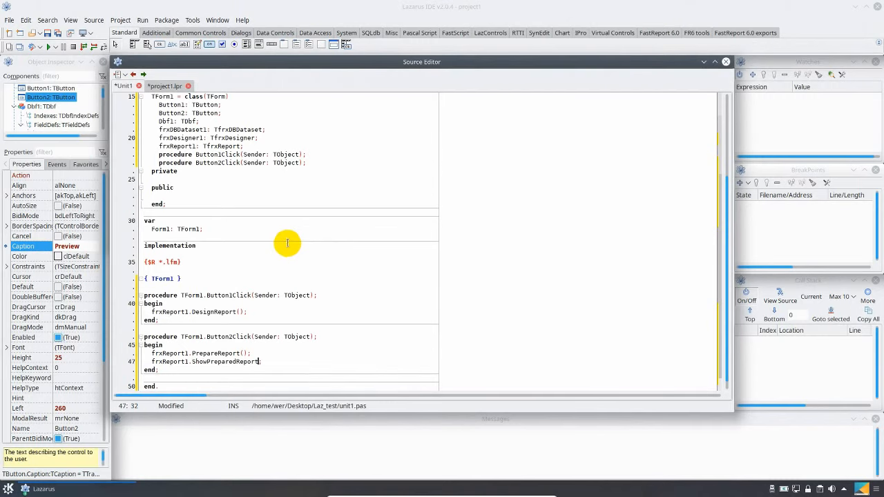
Run the project, view the database report through the form's Preview button, and close the report preview
{"action": "left_click", "coordinate": [49, 47]}
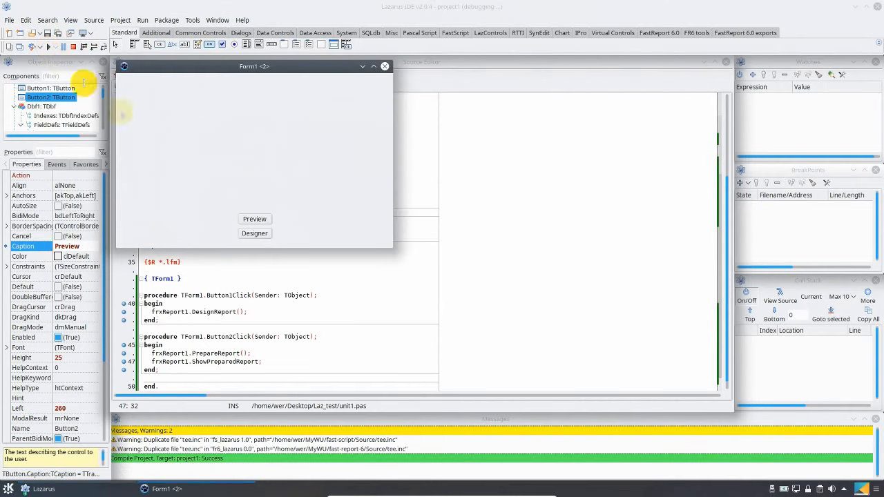
{"action": "left_click", "coordinate": [253, 219]}
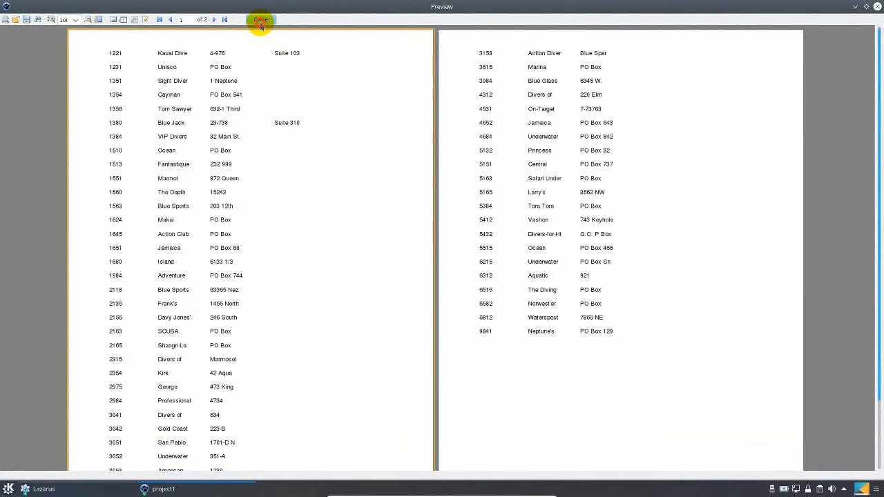
{"action": "left_click", "coordinate": [258, 19]}
Open the report designer from the running form and delete the MasterData1 band from Page1
{"action": "left_click", "coordinate": [255, 233]}
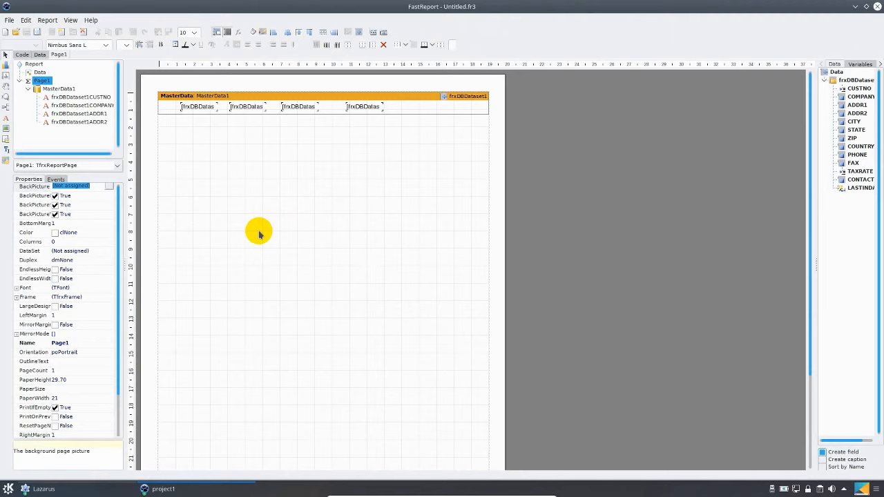
{"action": "left_click", "coordinate": [295, 100]}
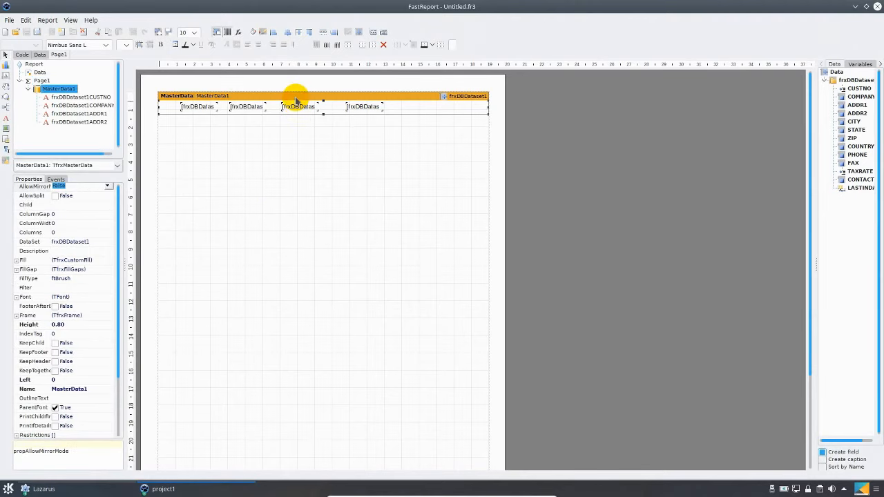
{"action": "key", "text": "Delete"}
Place a text object in the upper part of the empty report page and give it the text "Hello"
{"action": "left_click", "coordinate": [6, 118]}
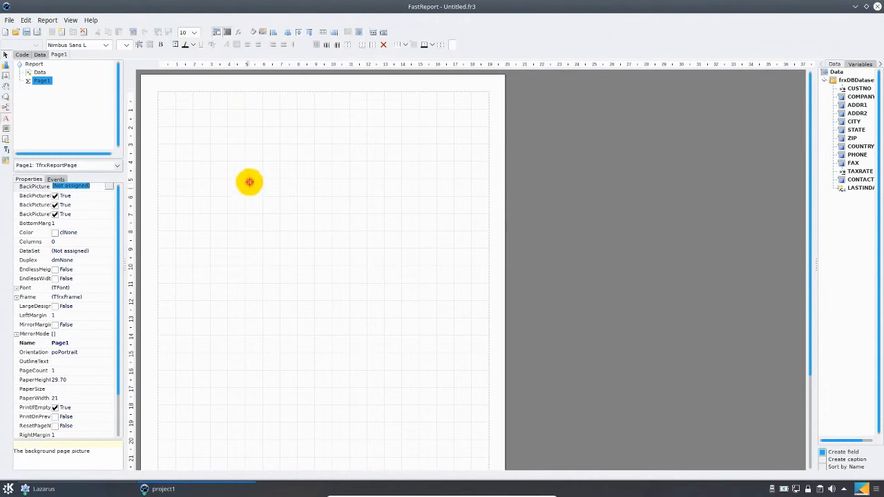
{"action": "left_click", "coordinate": [248, 184]}
{"action": "double_click", "coordinate": [270, 186]}
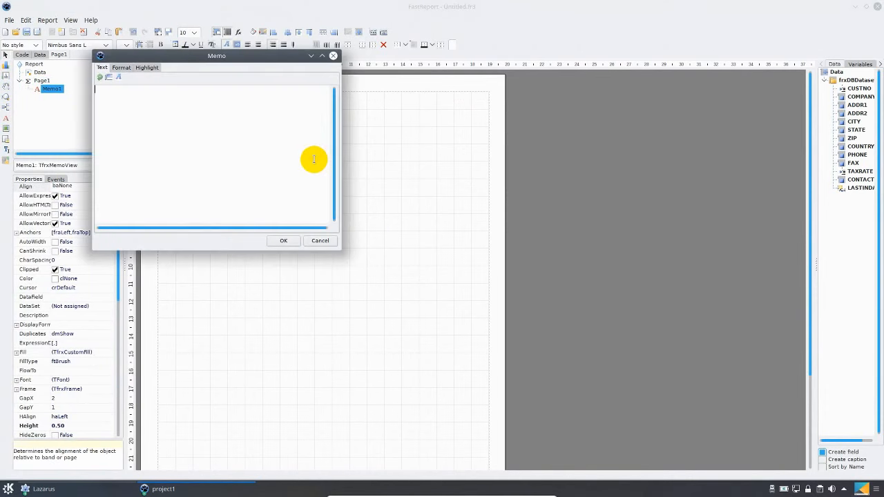
{"action": "type", "text": "Hello"}
{"action": "left_click", "coordinate": [283, 240]}
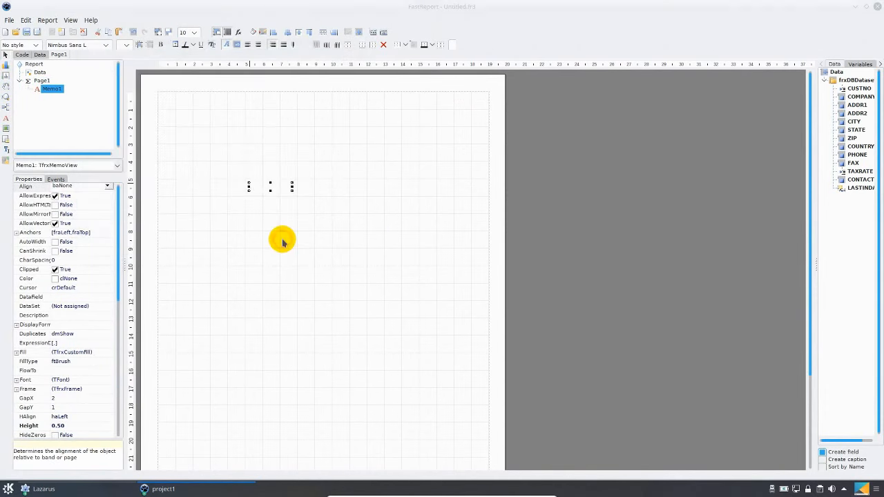
Enlarge the font of the Hello text and resize its frame to about 7 by 3.9 cm
{"action": "left_click", "coordinate": [126, 45]}
{"action": "left_click", "coordinate": [123, 297]}
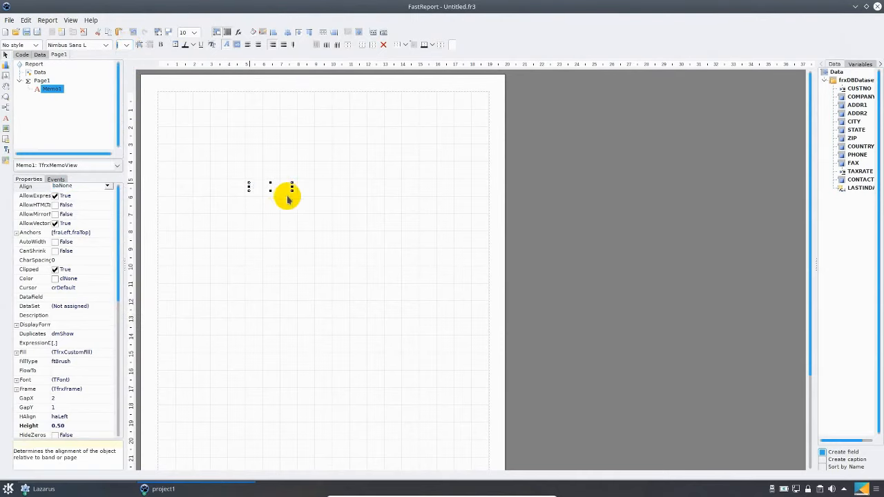
{"action": "left_click_drag", "start_coordinate": [292, 191], "coordinate": [370, 250]}
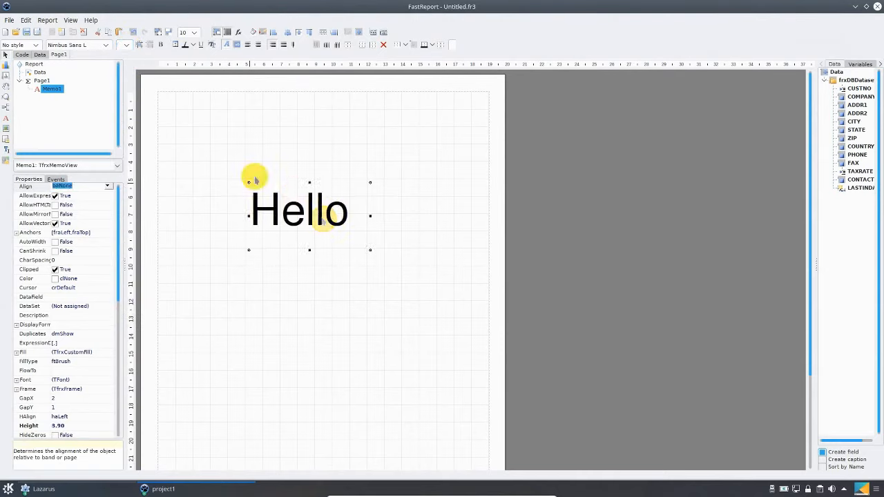
Save the report as rep1 in the Laz_test folder in the Report (*.fr3) format
{"action": "left_click", "coordinate": [10, 20]}
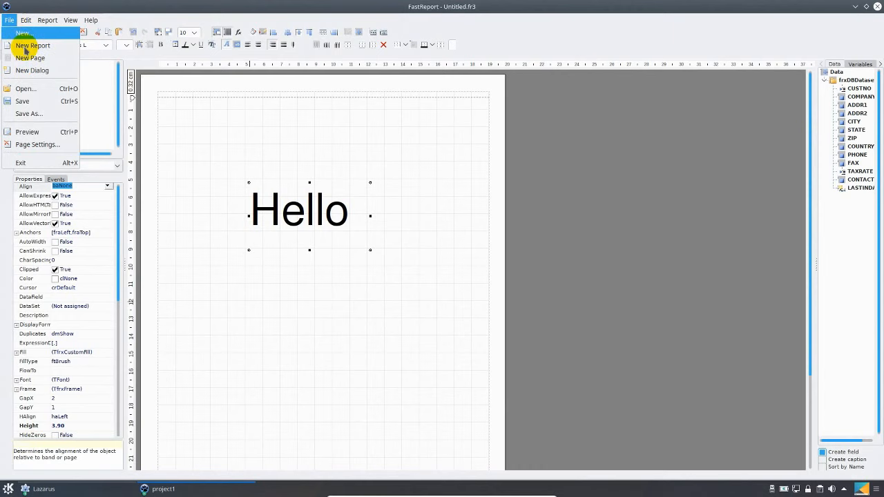
{"action": "left_click", "coordinate": [42, 115]}
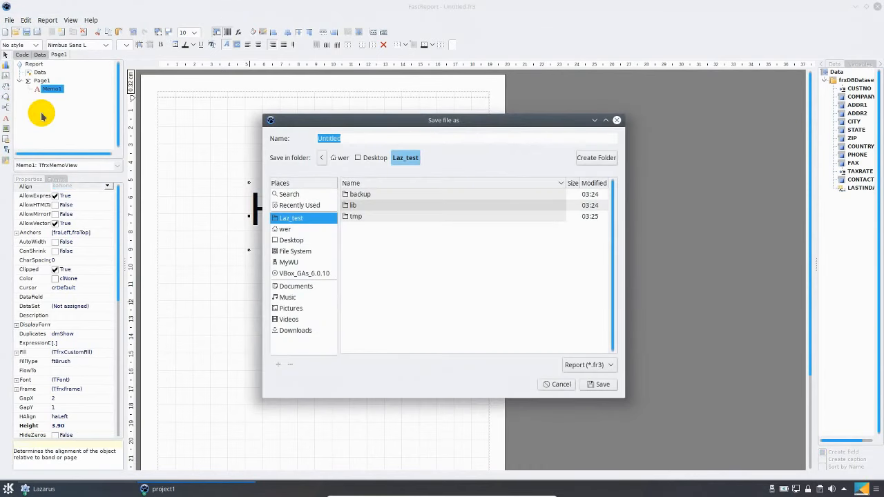
{"action": "type", "text": "rep"}
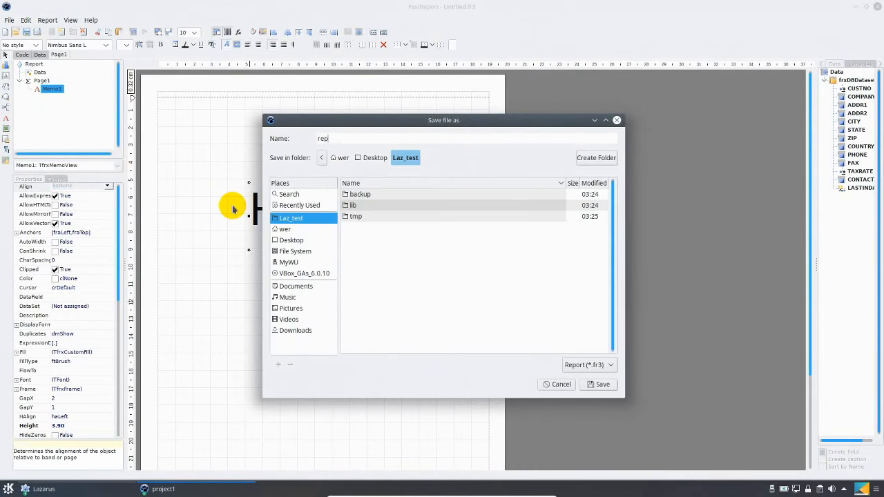
{"action": "type", "text": "1"}
{"action": "left_click", "coordinate": [601, 382]}
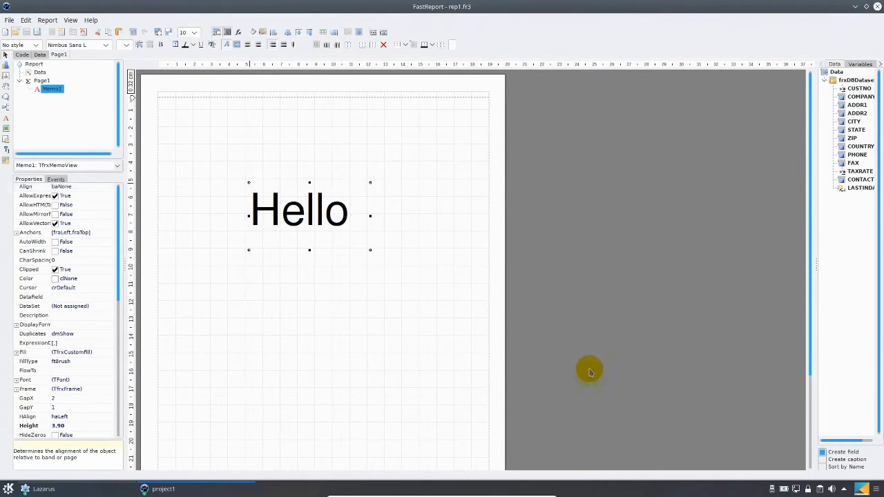
Close the report designer and the running application, and return to Form1 in the Lazarus form designer
{"action": "left_click", "coordinate": [877, 7]}
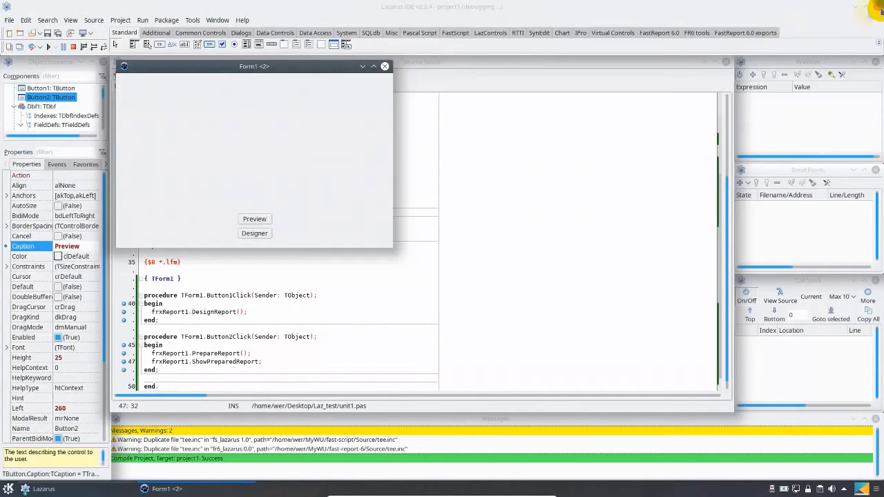
{"action": "left_click", "coordinate": [384, 66]}
{"action": "left_click", "coordinate": [361, 258]}
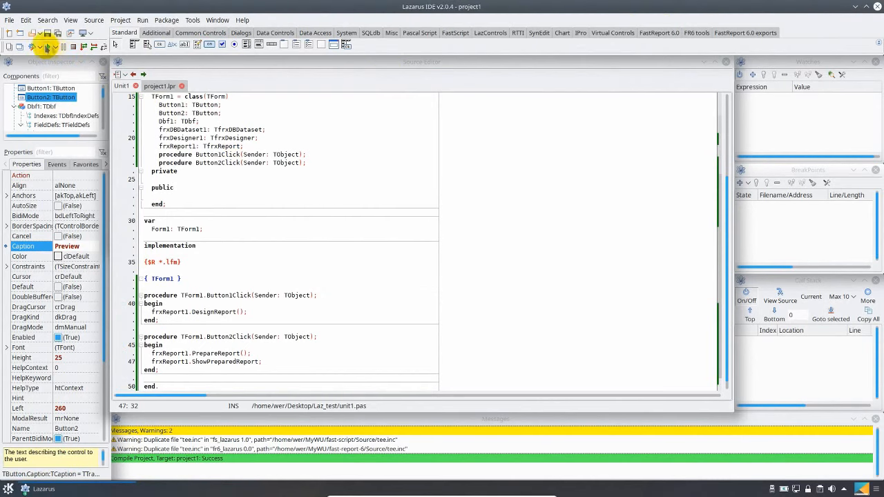
{"action": "left_click", "coordinate": [47, 47]}
{"action": "double_click", "coordinate": [376, 214]}
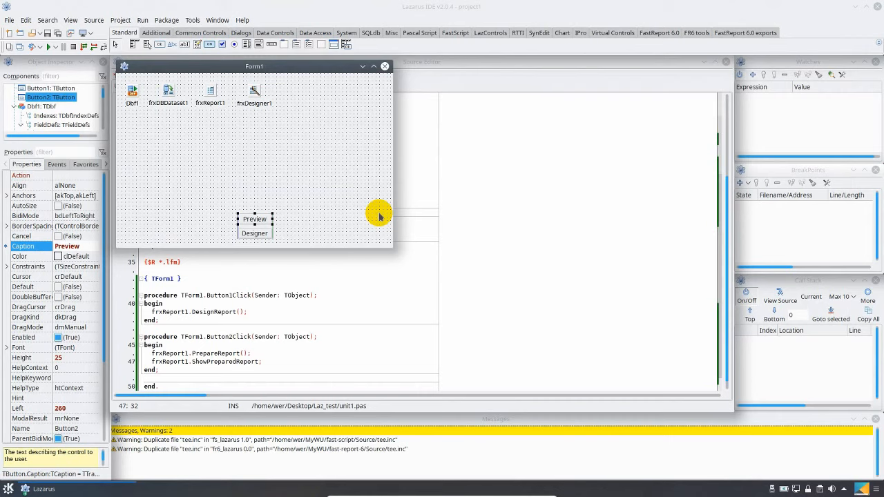
Add a third button directly above the Preview button on Form1 and caption it Open
{"action": "left_click", "coordinate": [161, 44]}
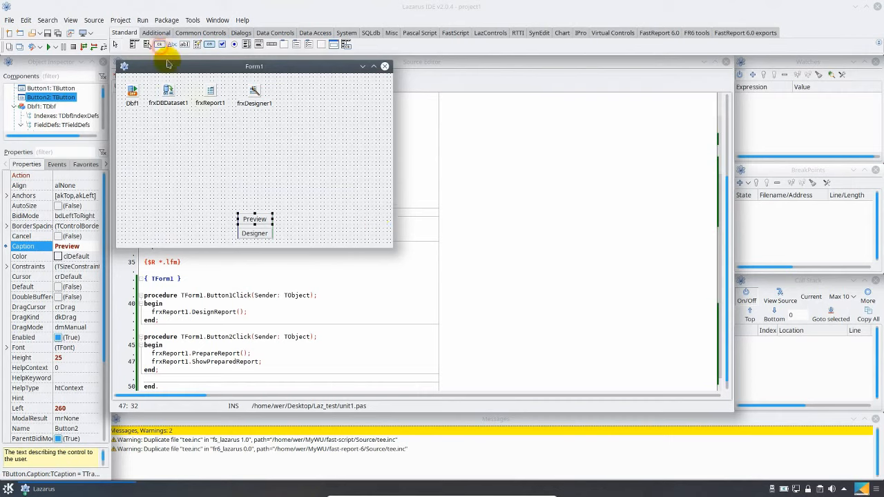
{"action": "left_click", "coordinate": [238, 198]}
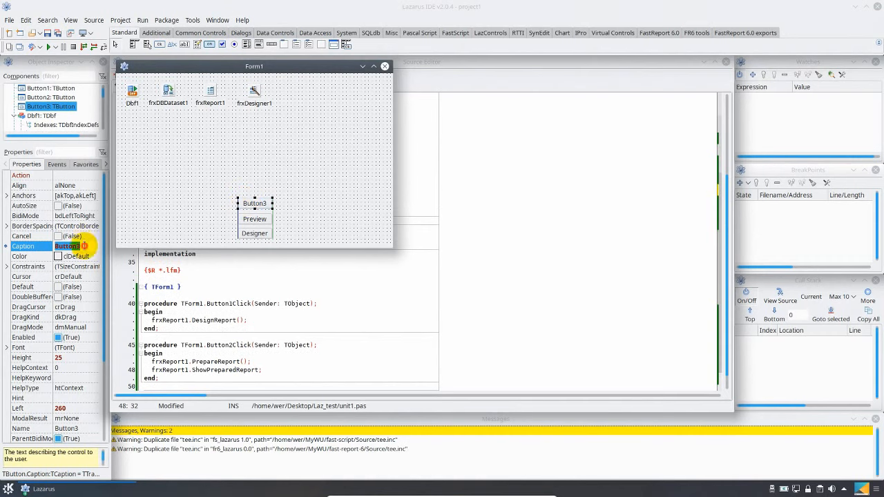
{"action": "left_click", "coordinate": [104, 246]}
{"action": "type", "text": "Open"}
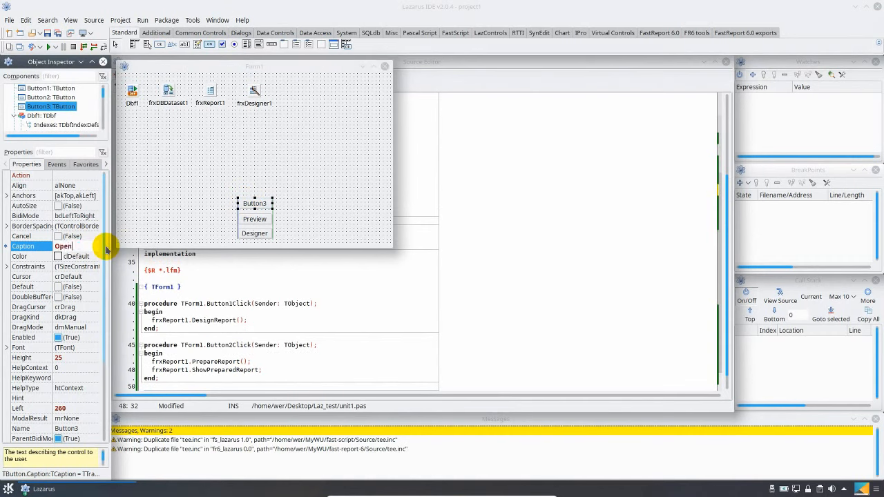
{"action": "key", "text": "Return"}
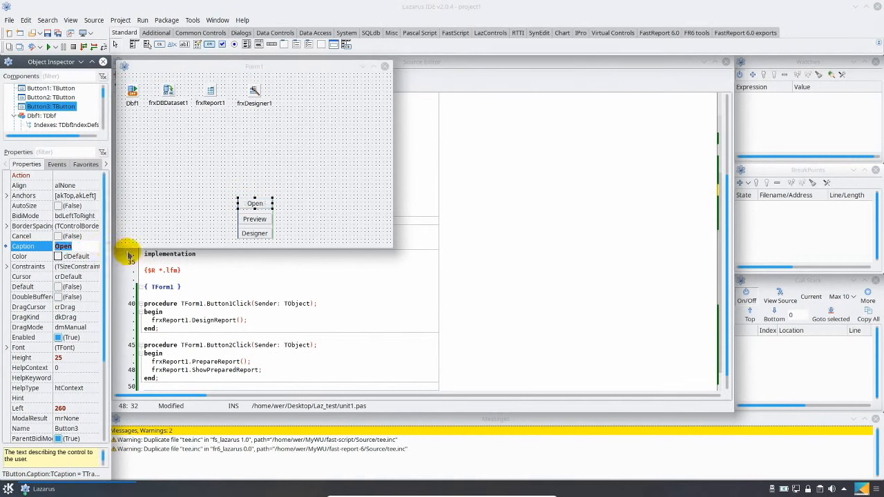
Create the Open button's click handler with a frxReport1.LoadFromFile call that takes ExtractFilePath(Application.ExeName)
{"action": "left_click", "coordinate": [254, 205]}
{"action": "double_click", "coordinate": [254, 205]}
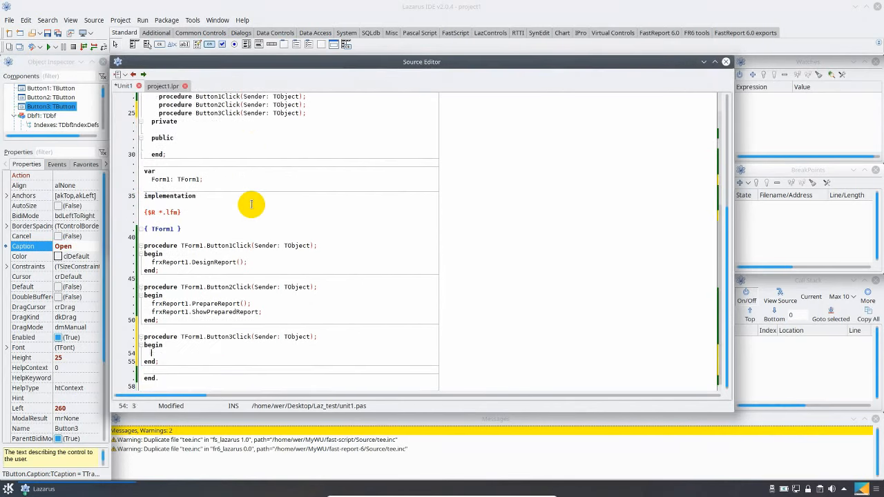
{"action": "type", "text": "frxReport1.LoadFromFile(e"}
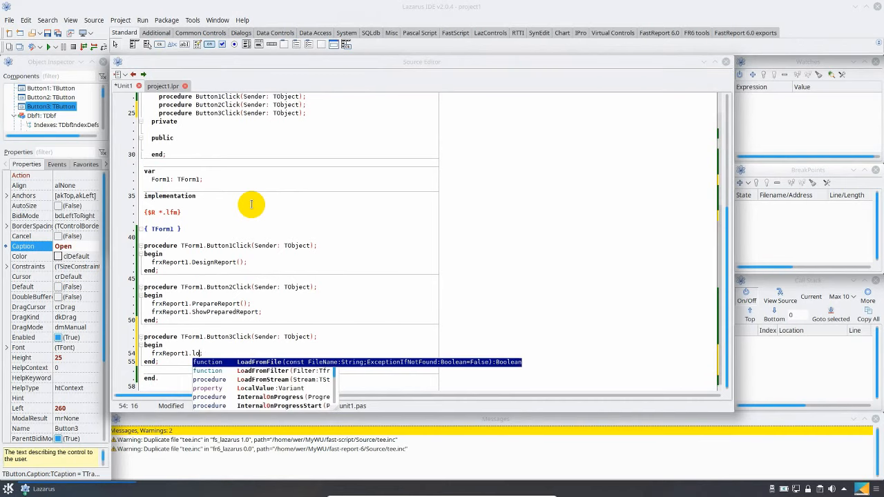
{"action": "type", "text": "xtractfile"}
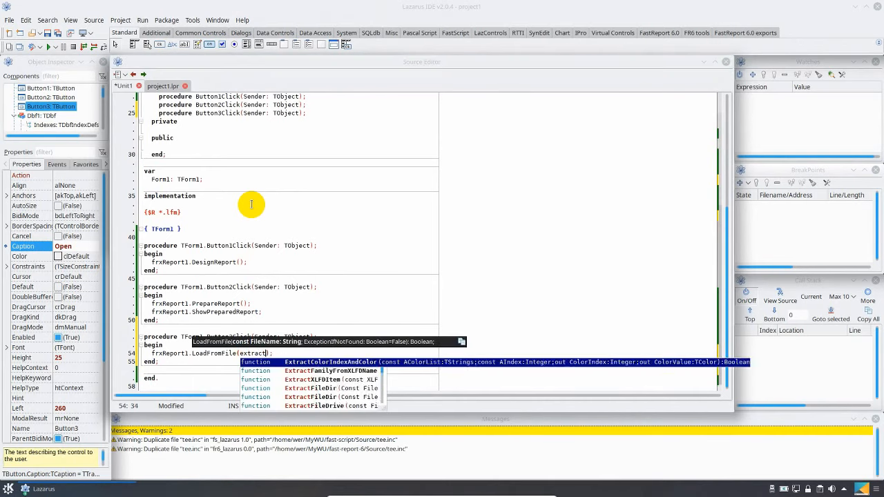
{"action": "type", "text": "p"}
{"action": "key", "text": "Return"}
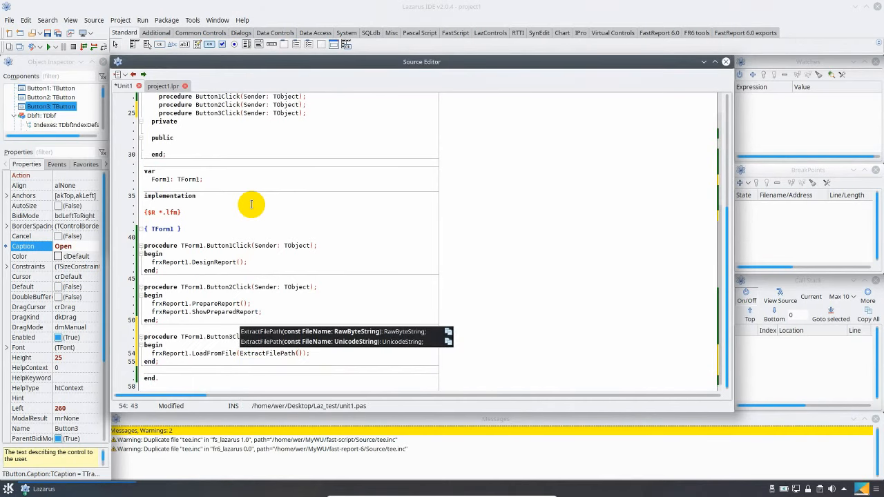
{"action": "type", "text": "Application."}
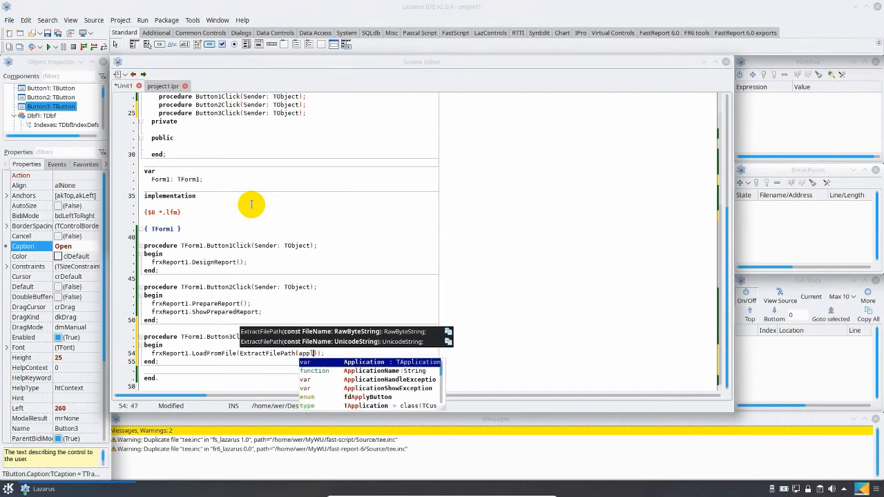
{"action": "type", "text": "ExeName"}
{"action": "key", "text": "Down"}
{"action": "key", "text": "Return"}
{"action": "key", "text": "Right"}
Append + 'rep1.fr3' to the path in the LoadFromFile call and pass True as the second argument
{"action": "type", "text": "+ ''"}
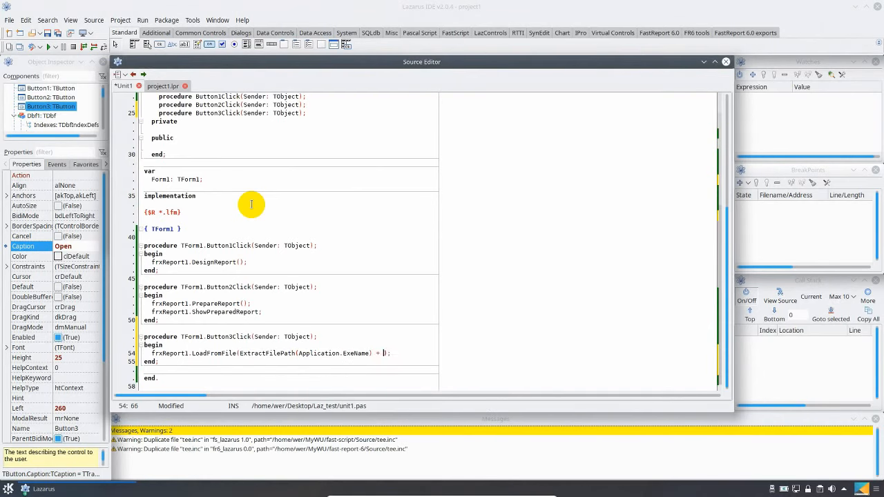
{"action": "key", "text": "Left"}
{"action": "type", "text": "rep1.fr3"}
{"action": "key", "text": "Right"}
{"action": "type", "text": ", True"}
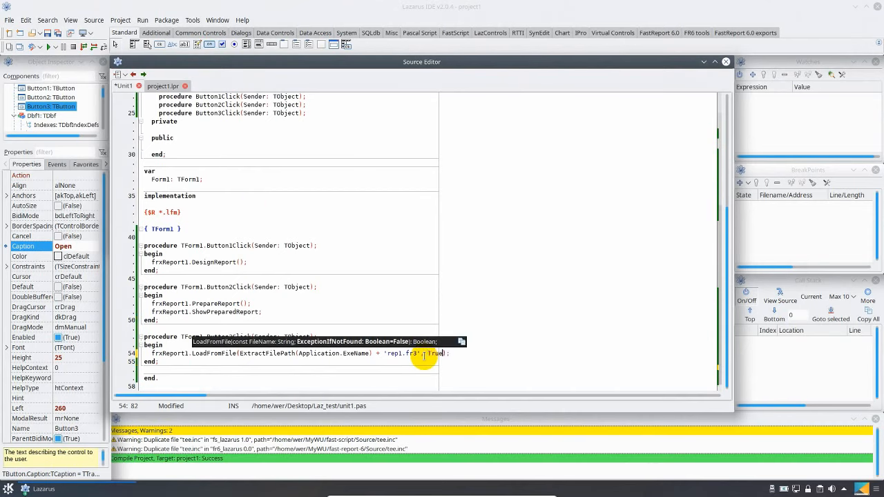
Add a Button2.Click call on a new line below LoadFromFile in the Open button's click handler
{"action": "key", "text": "End"}
{"action": "key", "text": "Return"}
{"action": "type", "text": "Bu"}
{"action": "key", "text": "Return"}
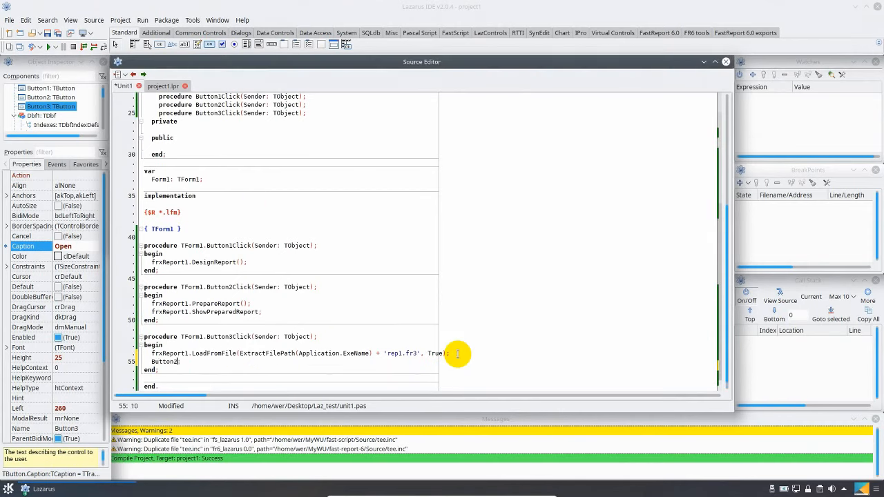
{"action": "type", "text": "."}
{"action": "key", "text": "Return"}
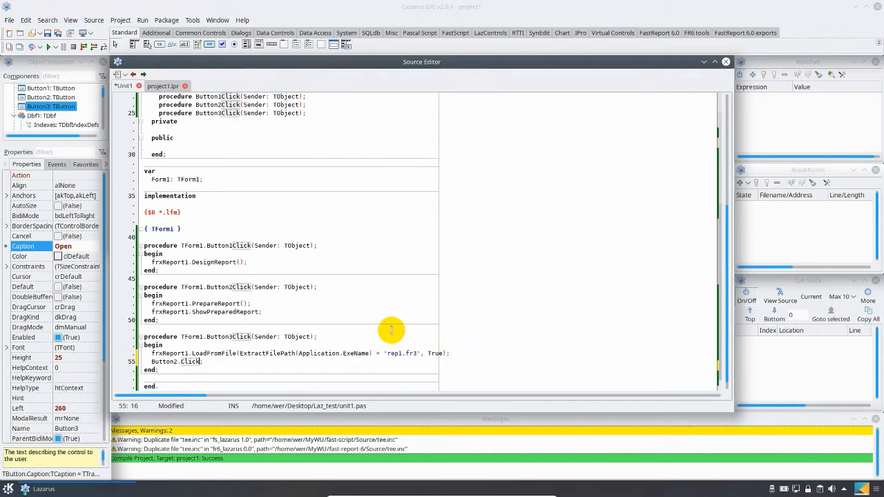
Run the project, preview the database report, close that preview, and display the saved report with the Open button
{"action": "left_click", "coordinate": [48, 47]}
{"action": "left_click", "coordinate": [48, 47]}
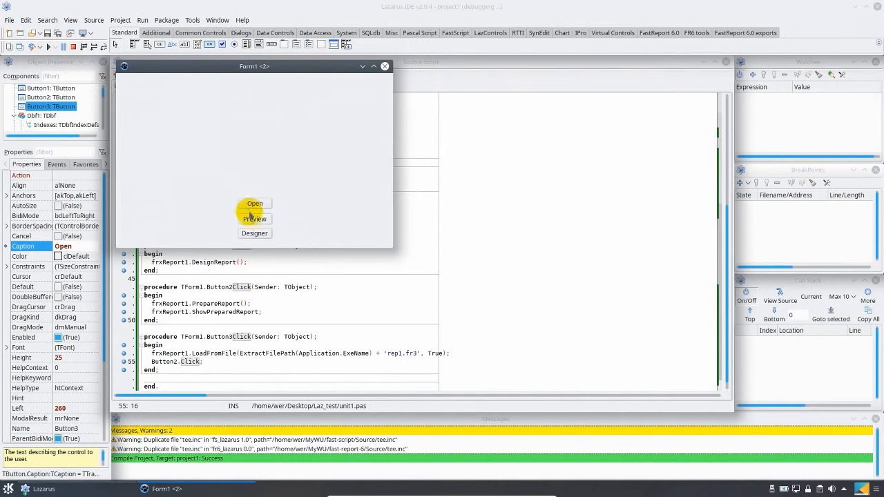
{"action": "left_click", "coordinate": [253, 219]}
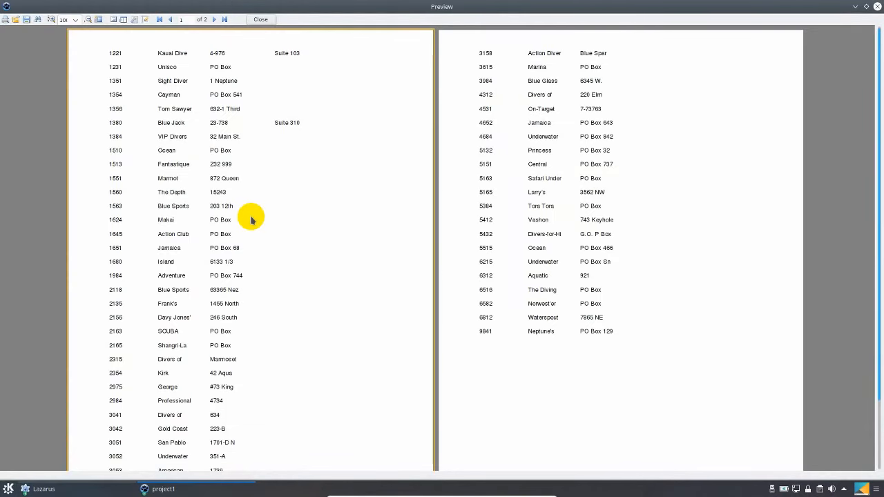
{"action": "left_click", "coordinate": [255, 20]}
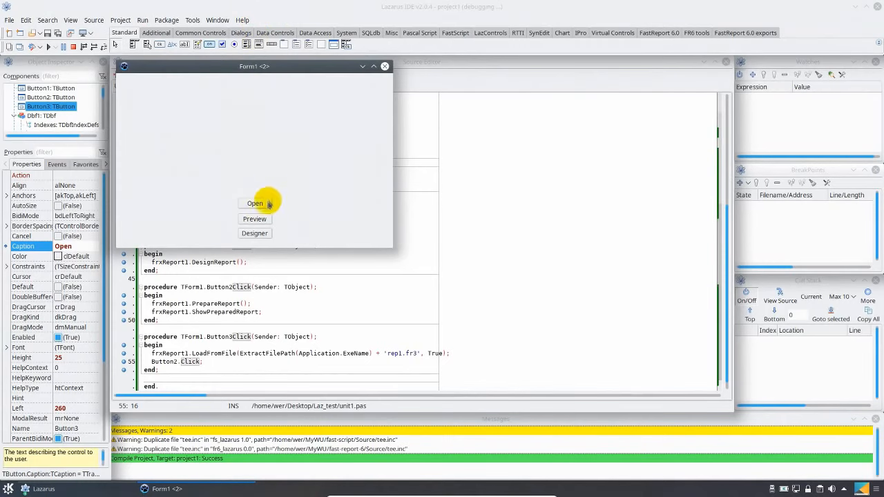
{"action": "left_click", "coordinate": [263, 204]}
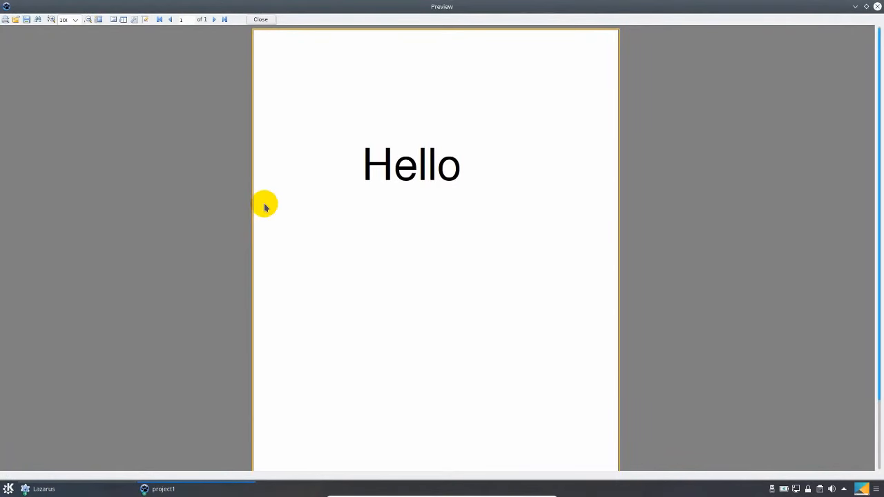